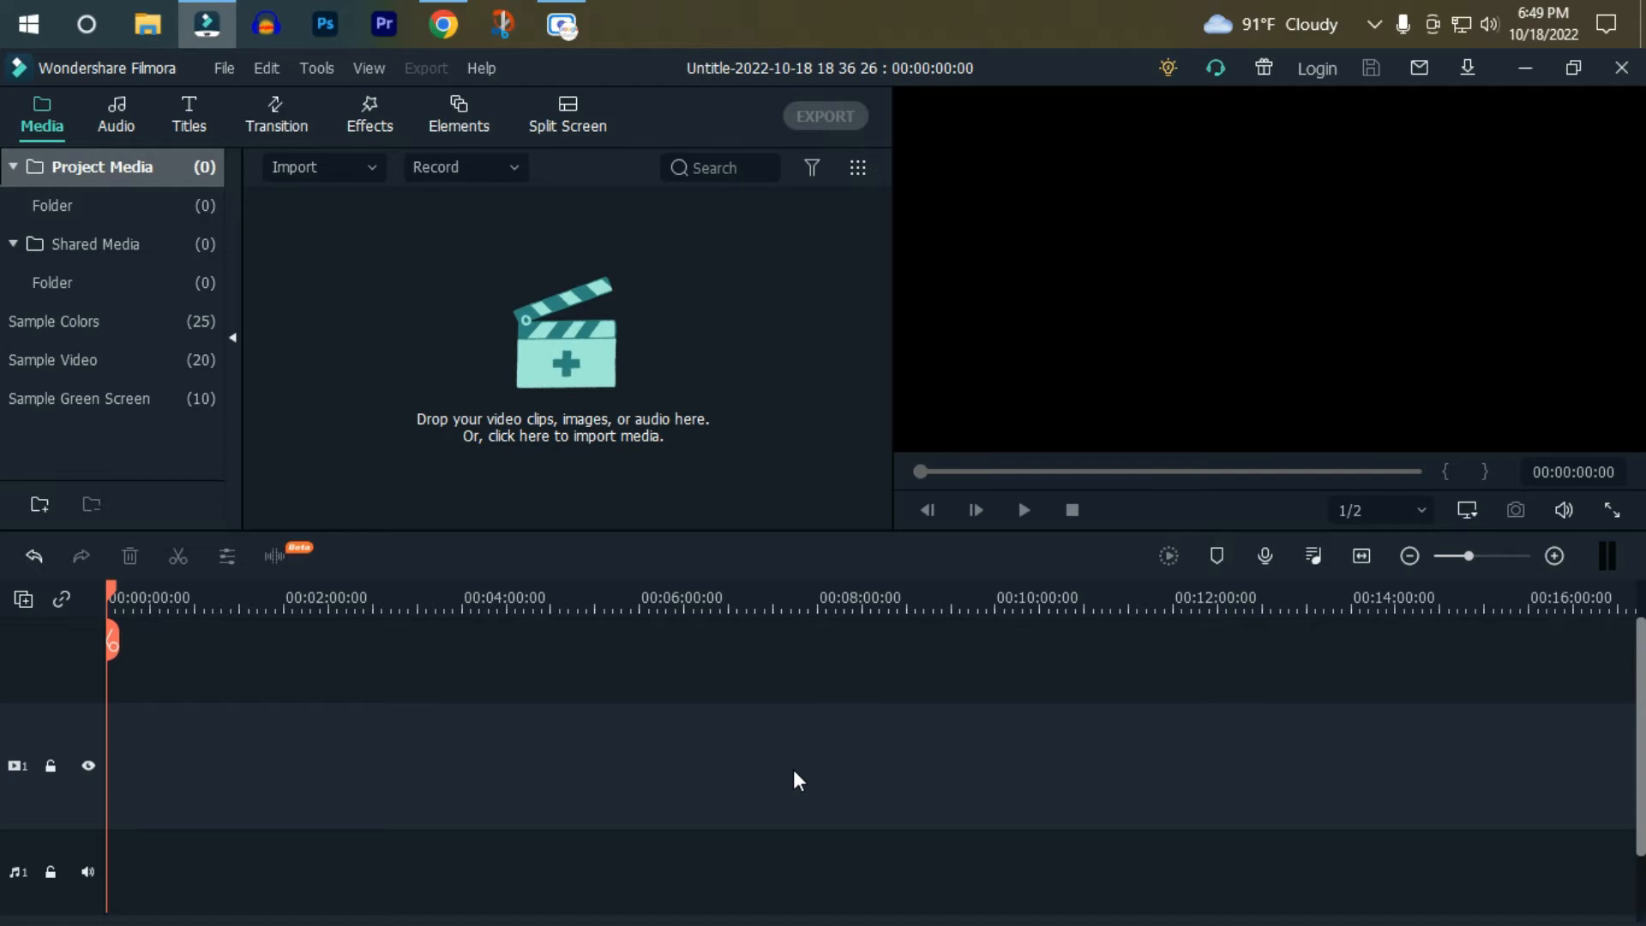
left_click(318, 171)
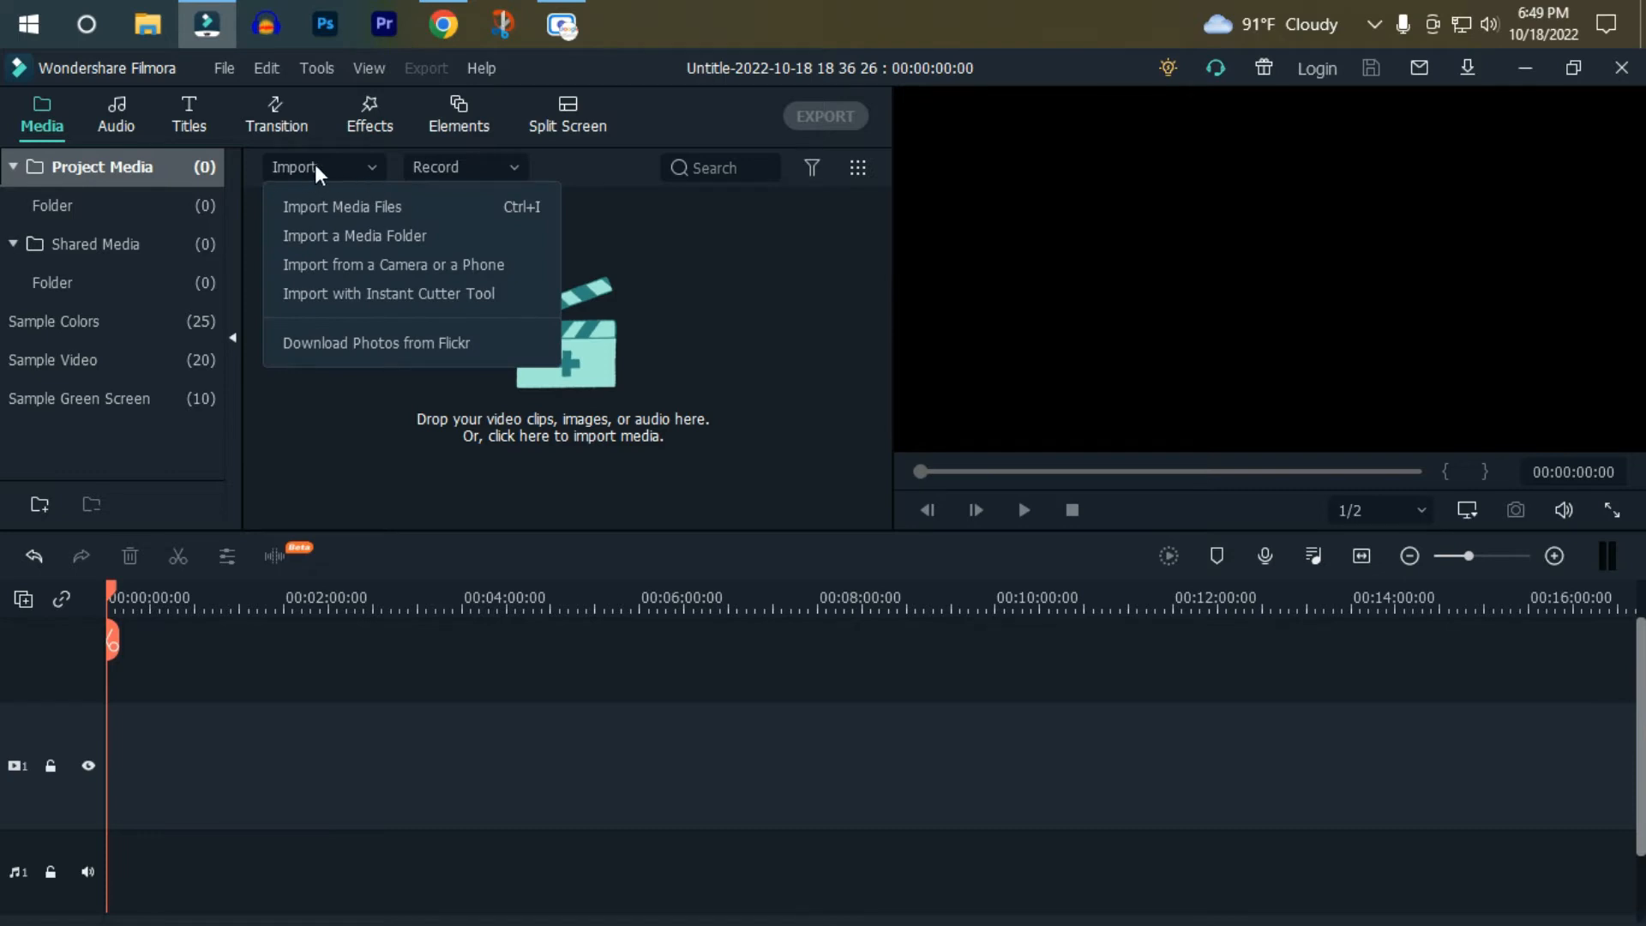
left_click(316, 167)
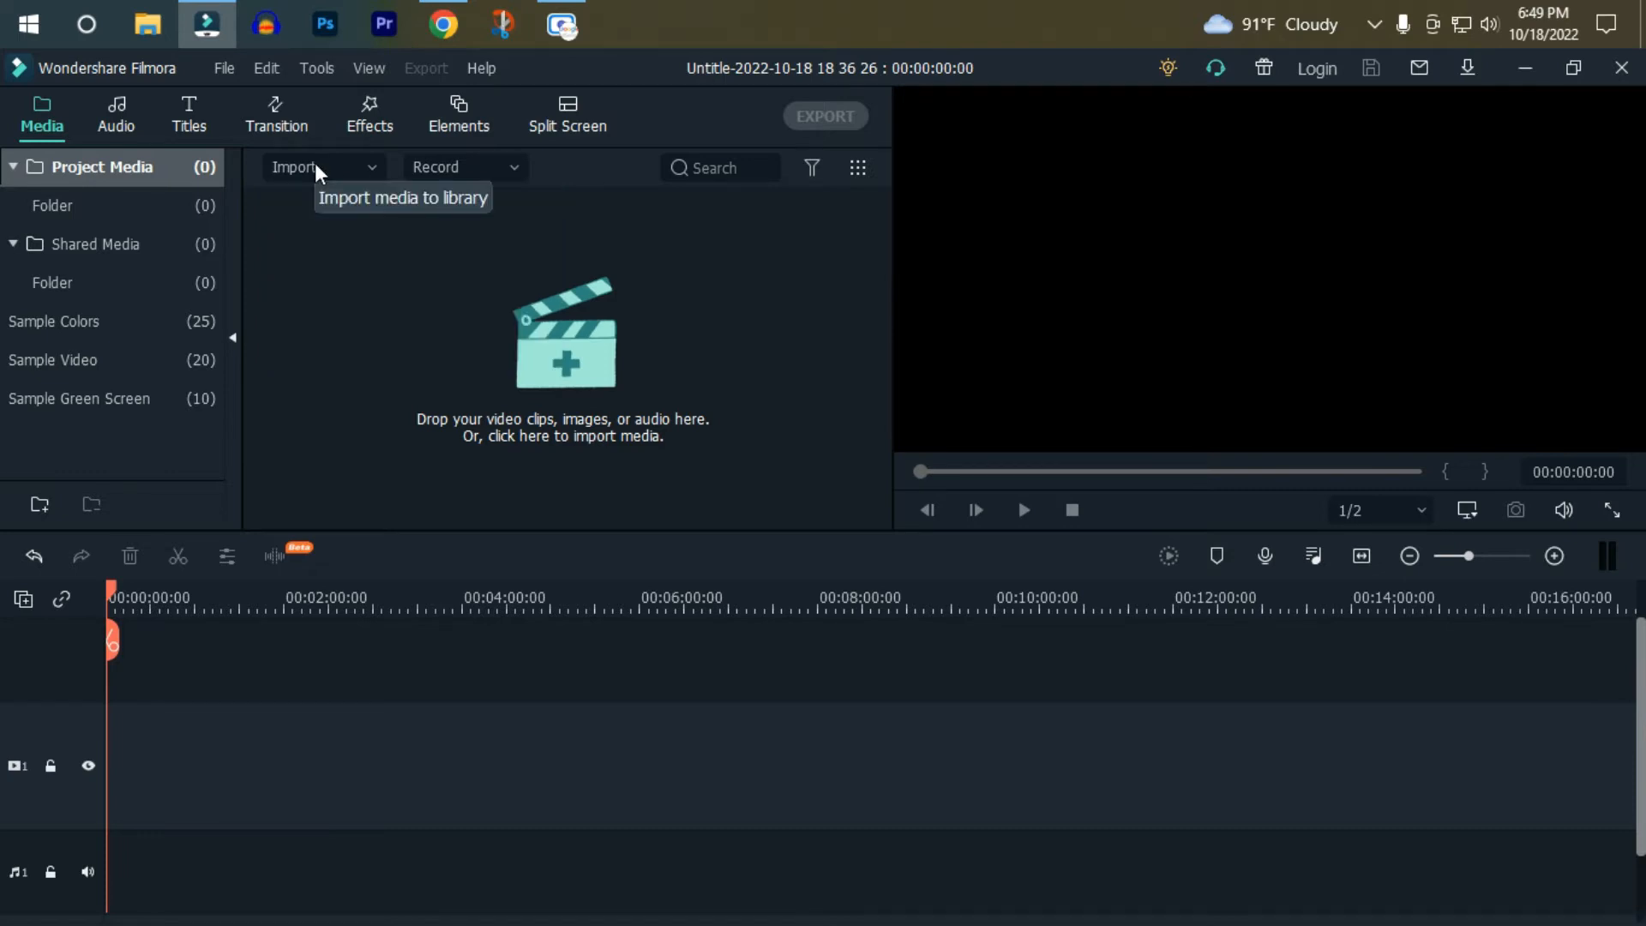
Browse the audio library, looking through Young & Bright, Tender & Sentimental and the full Included collection.
left_click(124, 113)
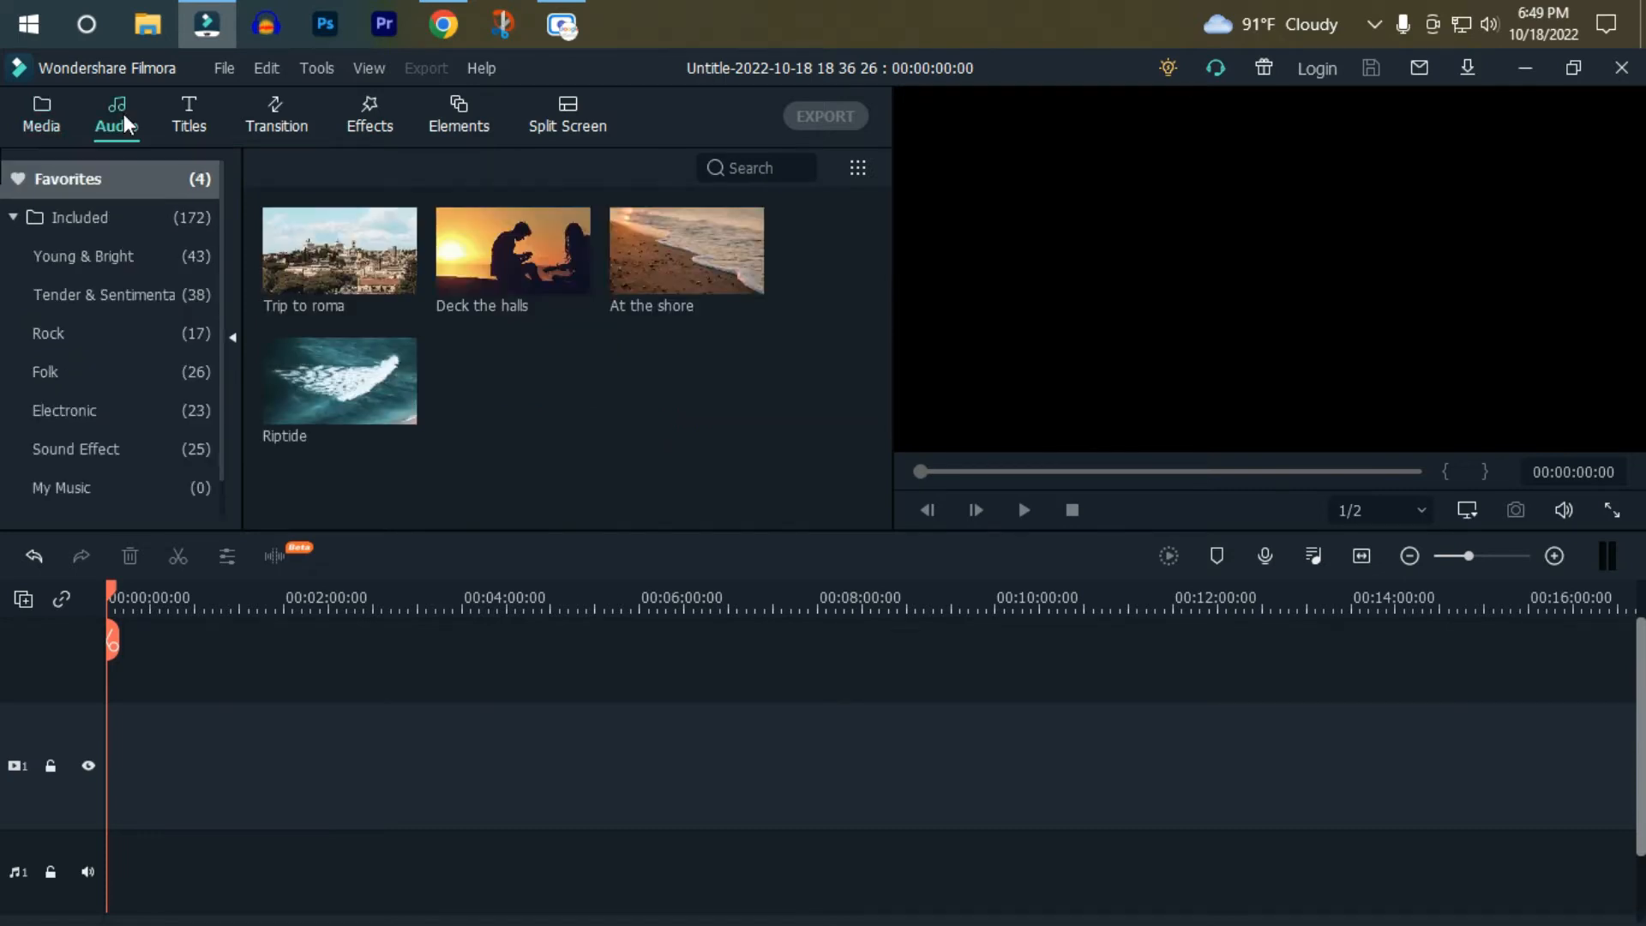
left_click(137, 260)
left_click(144, 292)
scroll(600, 361, "down", 10)
scroll(523, 384, "up", 10)
scroll(463, 401, "down", 10)
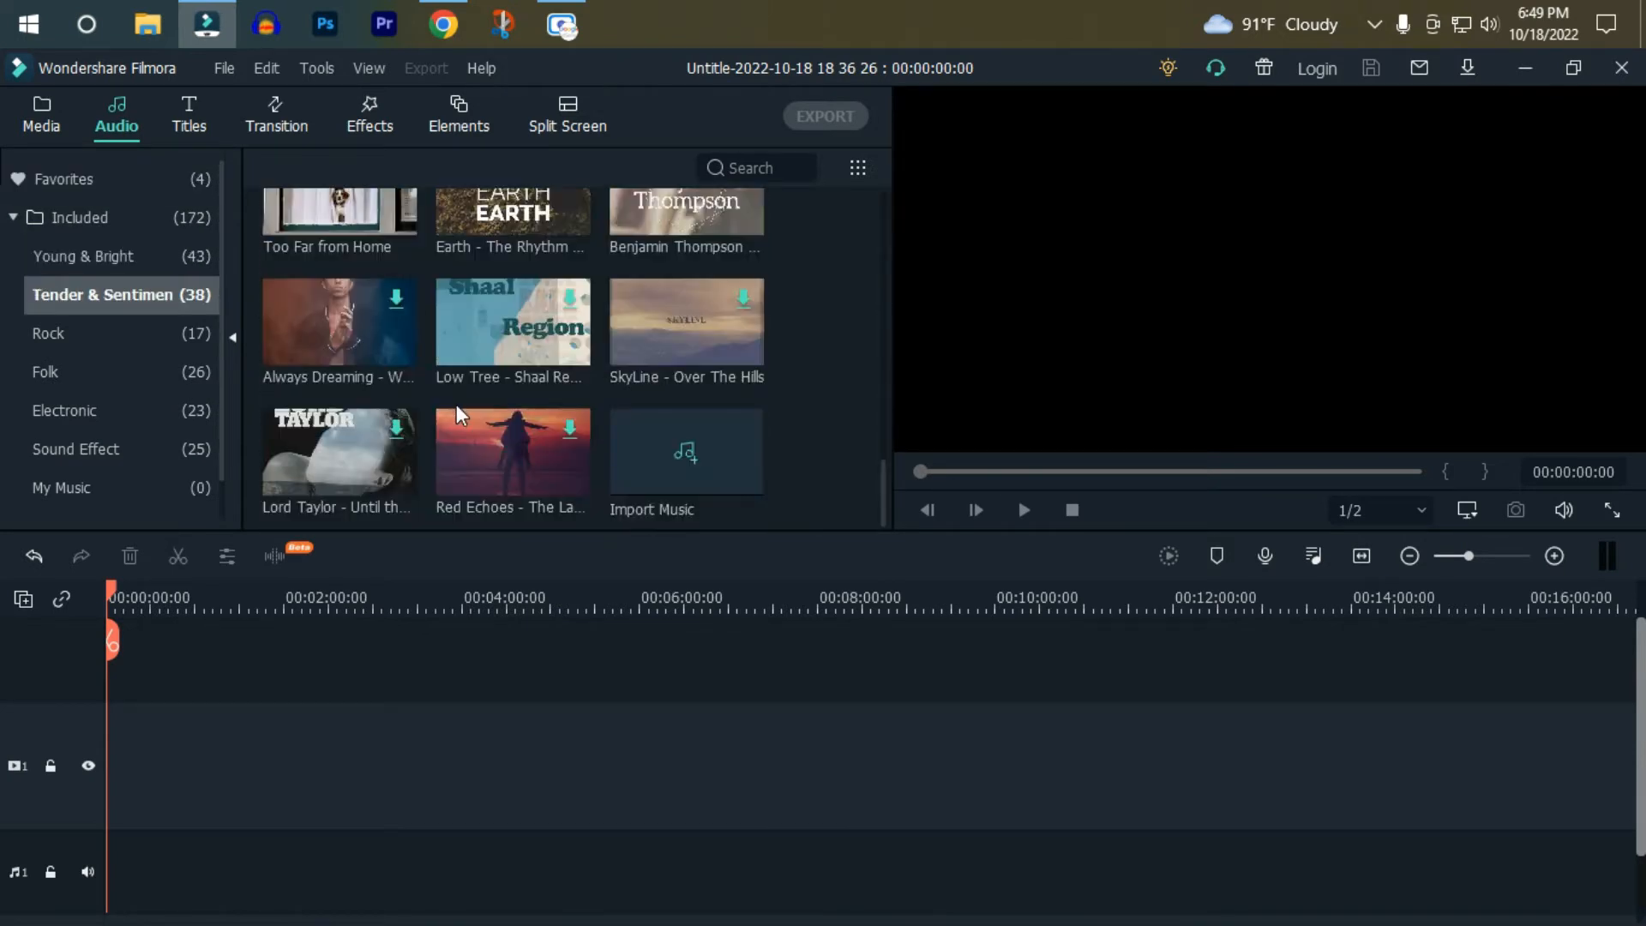
left_click(144, 218)
scroll(435, 387, "down", 5)
scroll(436, 387, "up", 1)
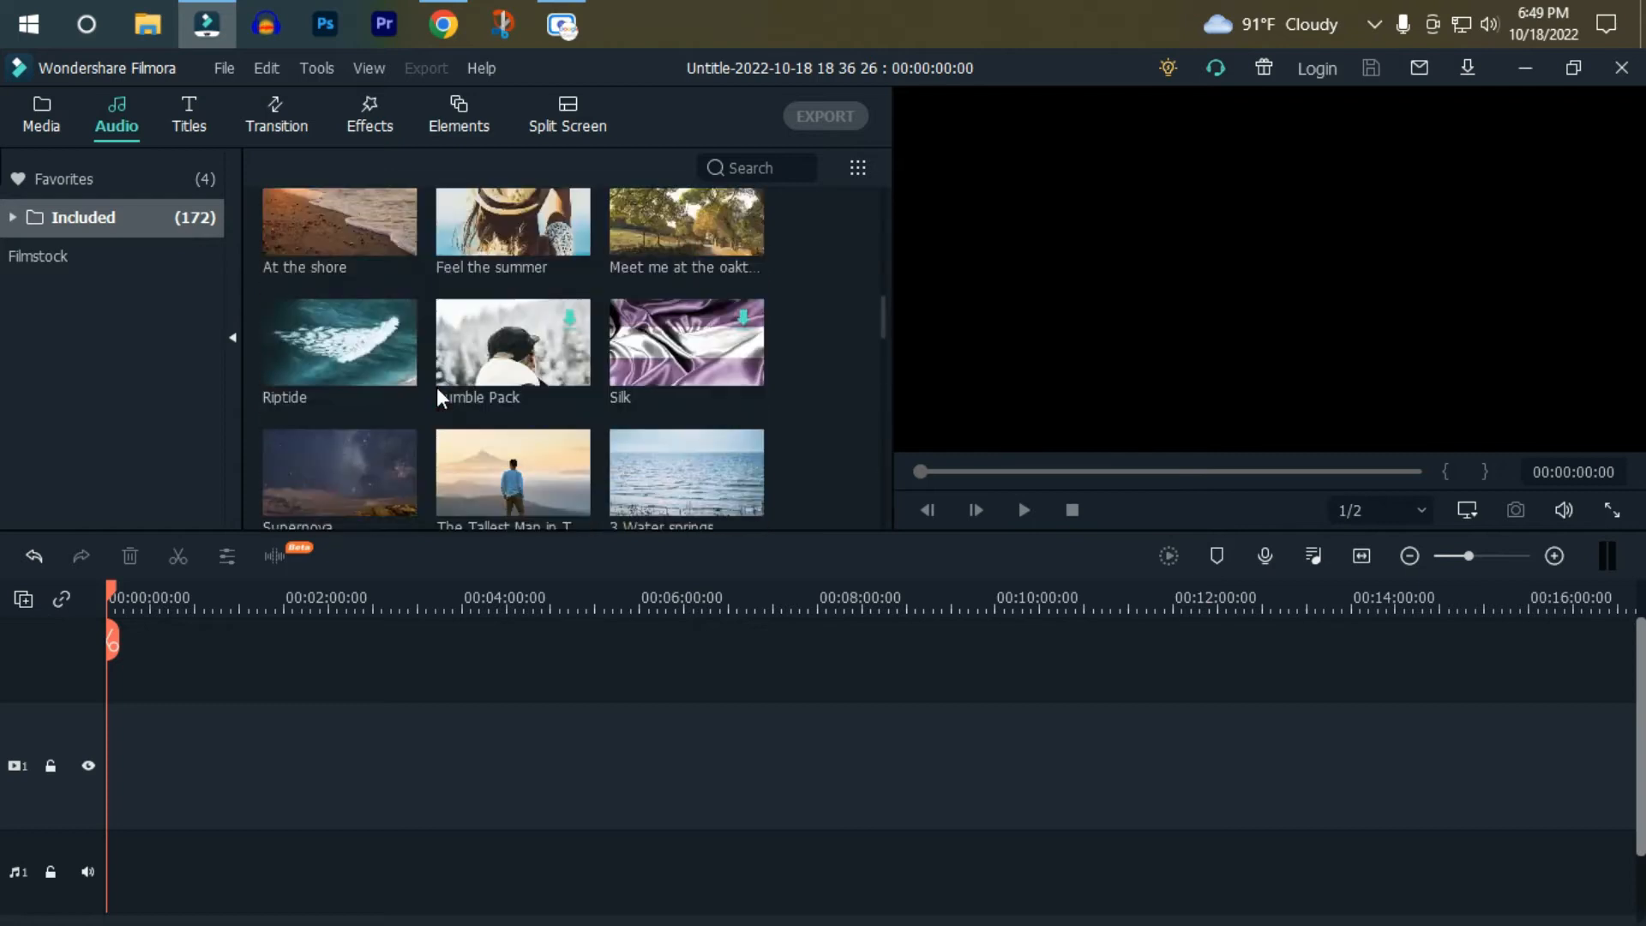
Browse the included title templates and preview Title 10 and Title 39.
left_click(194, 110)
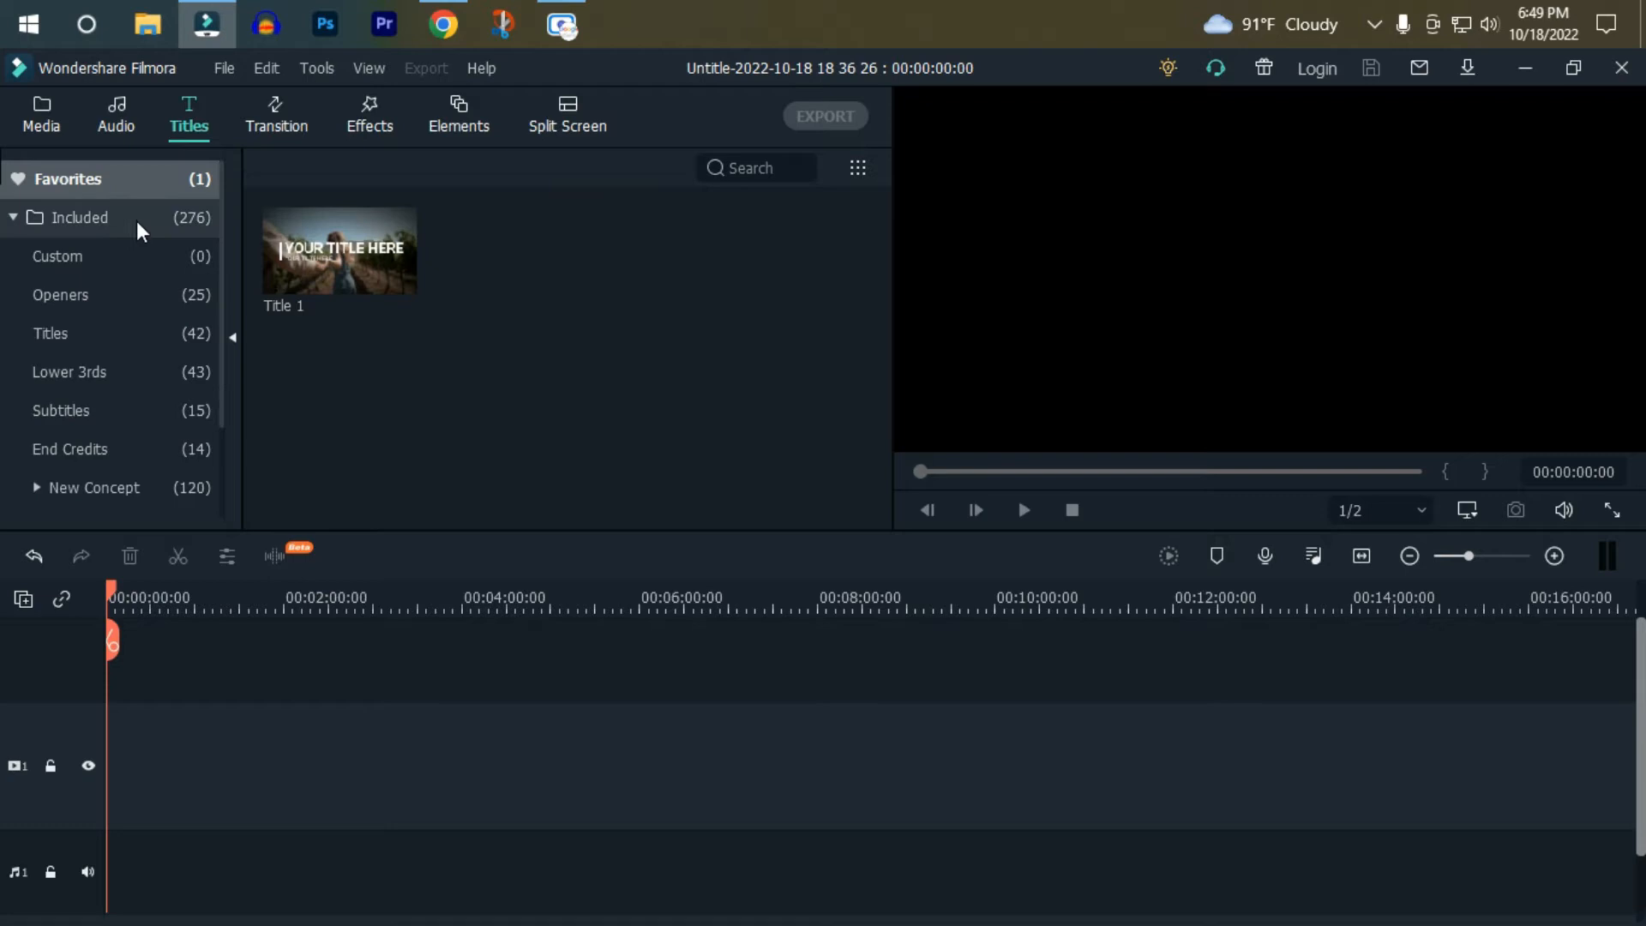
left_click(161, 218)
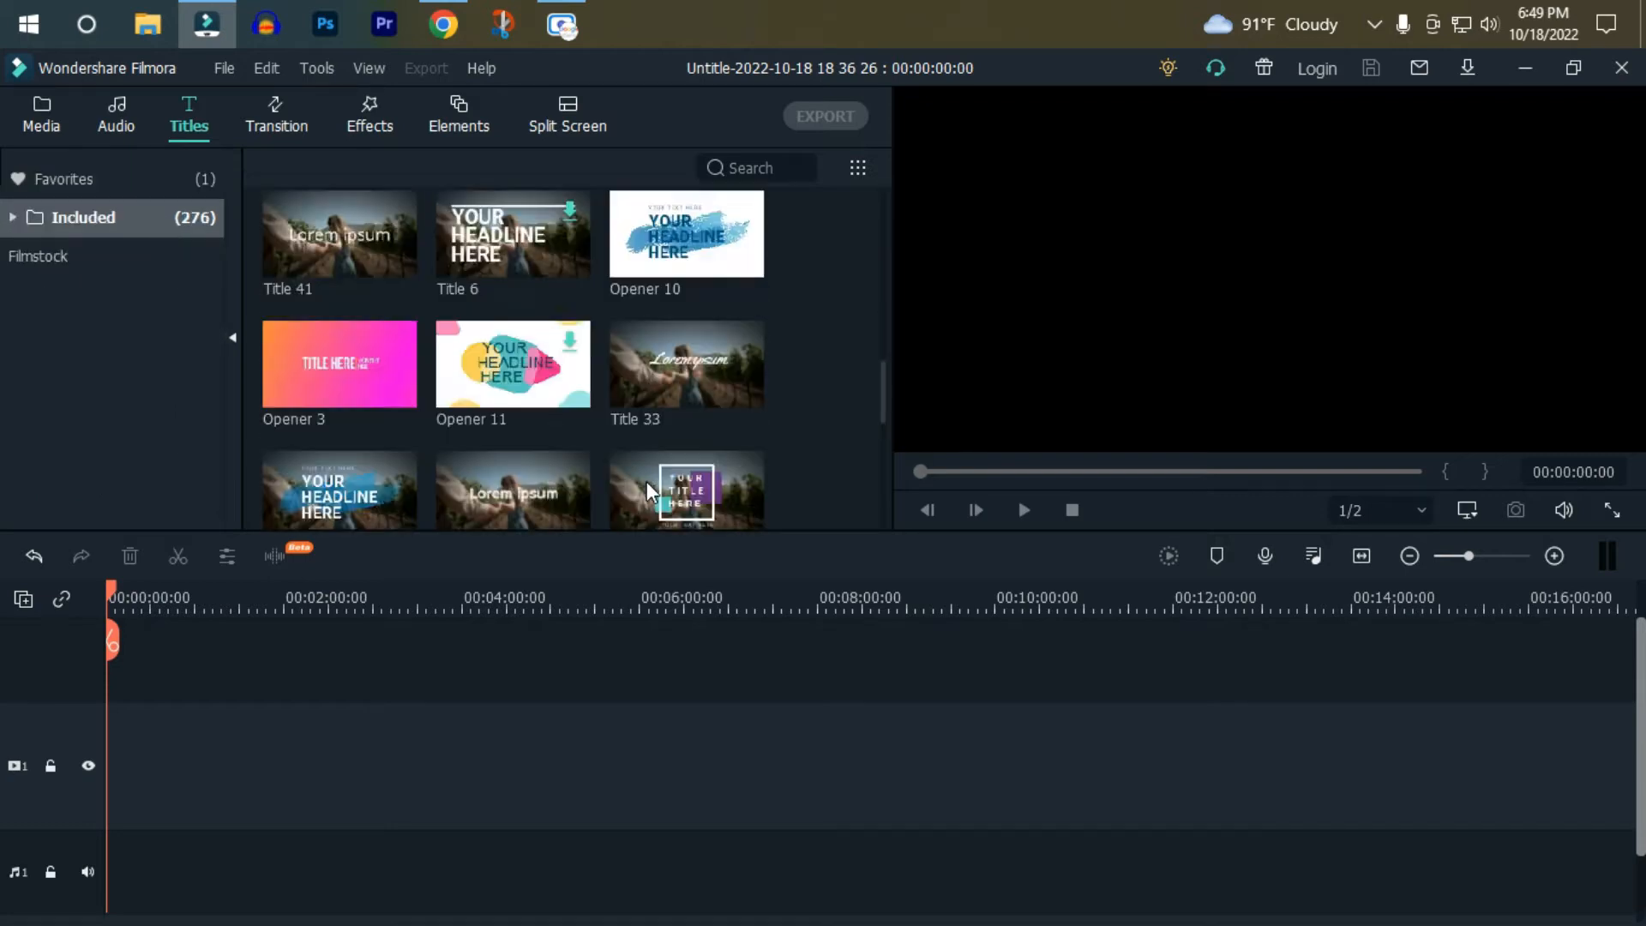
scroll(639, 475, "down", 5)
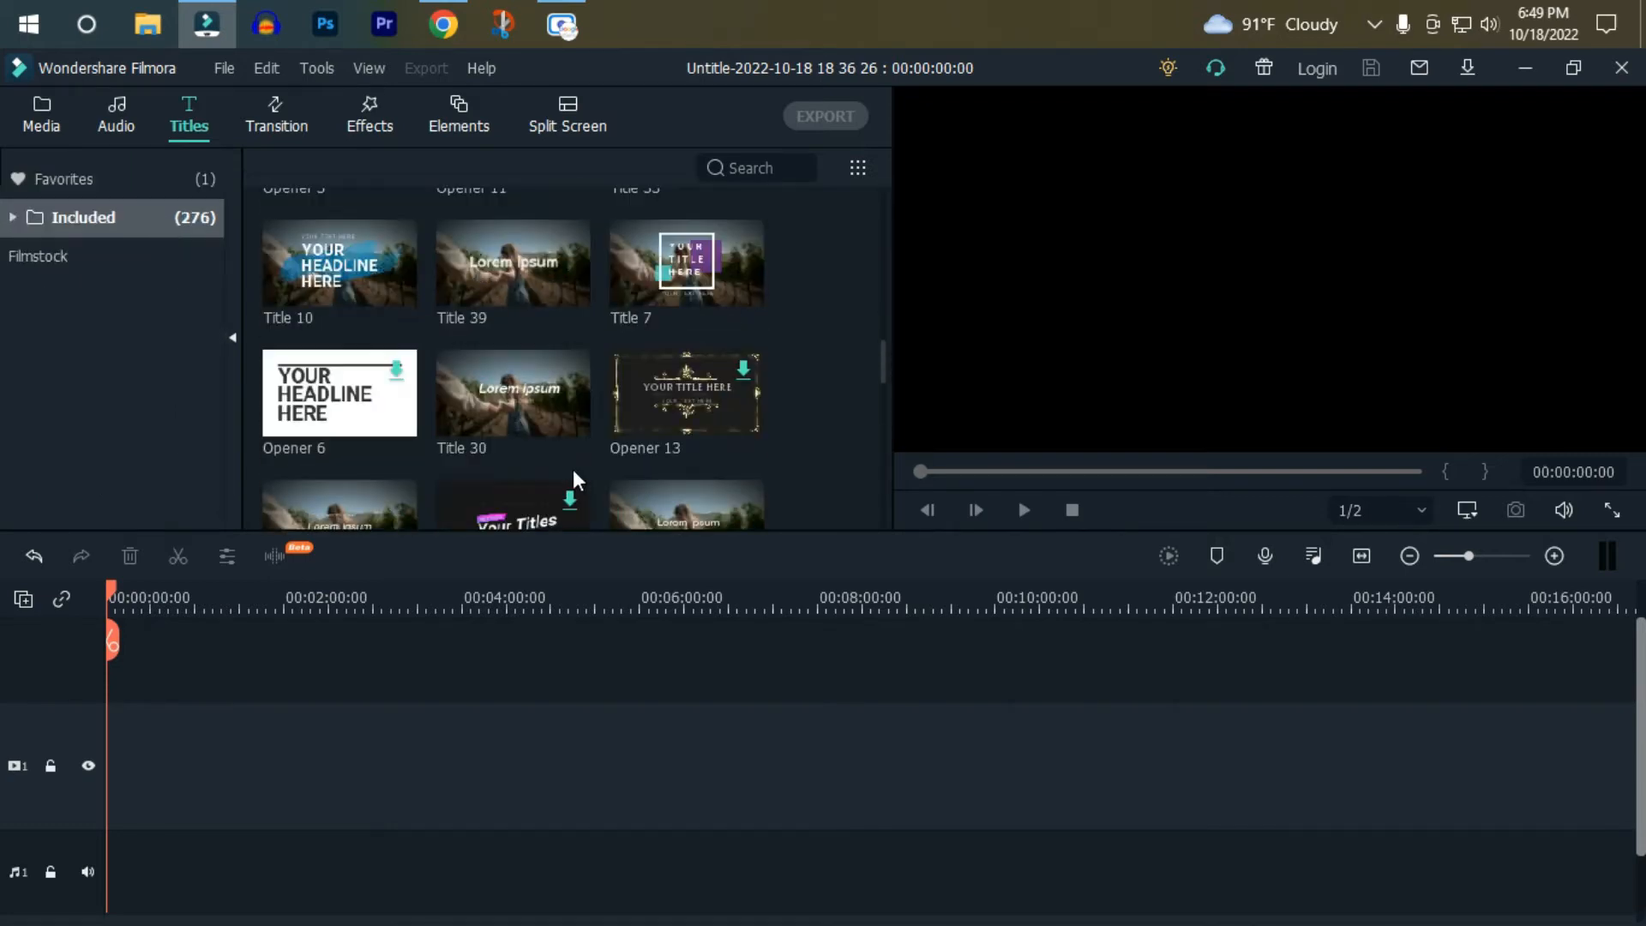
left_click(351, 283)
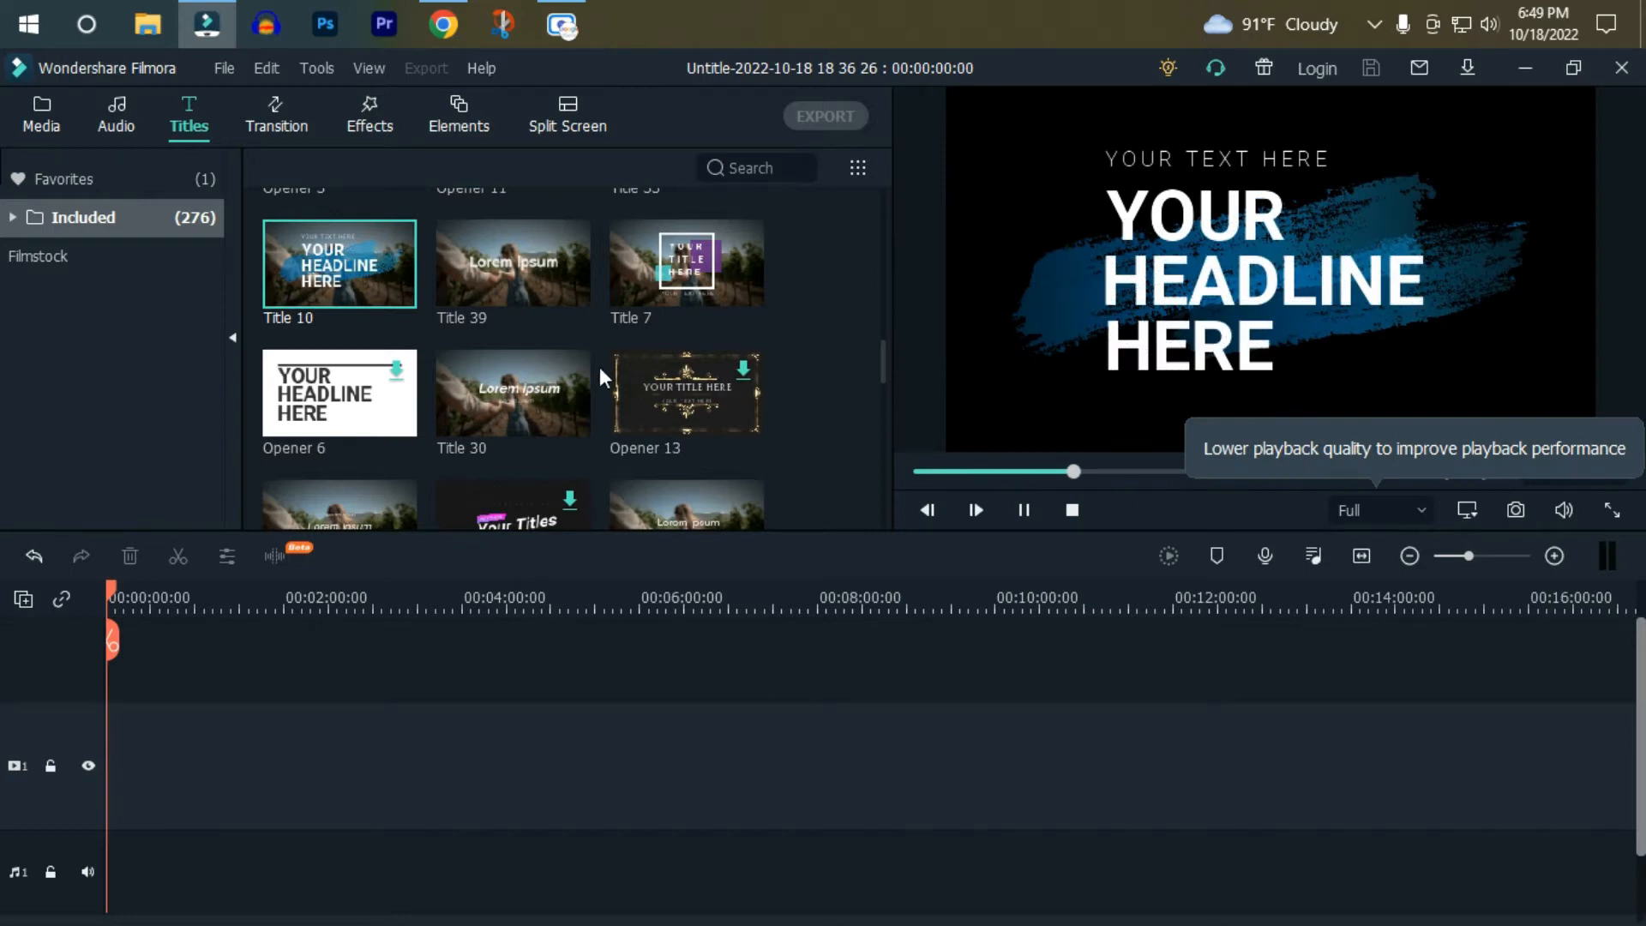
left_click(532, 270)
scroll(528, 290, "down", 3)
scroll(519, 357, "down", 6)
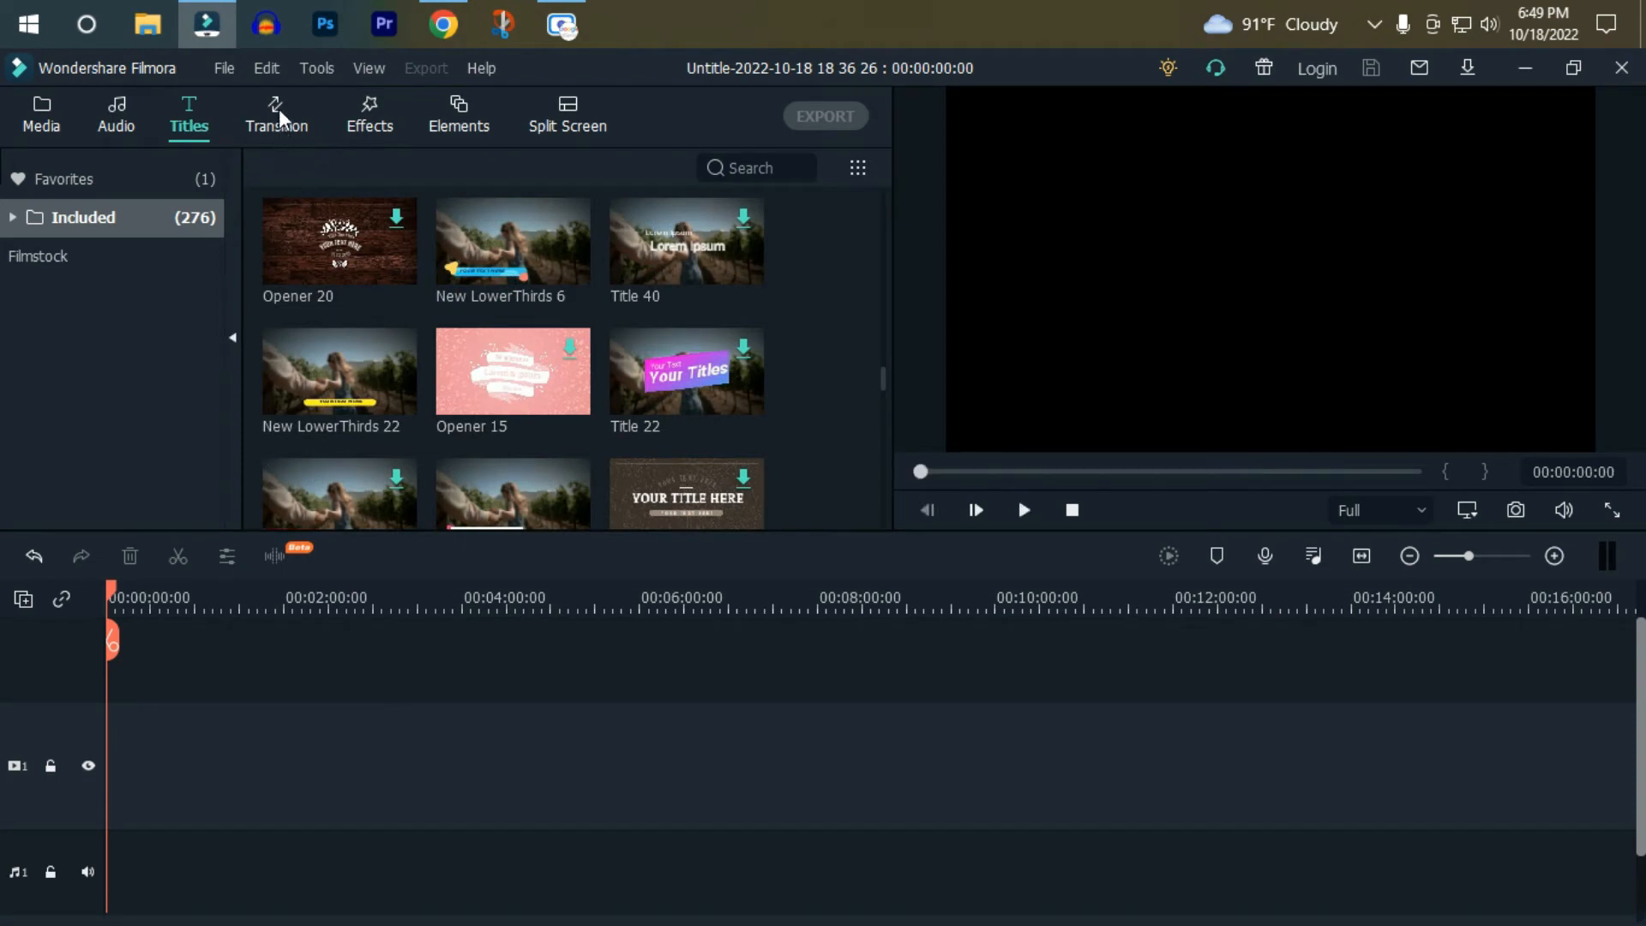
Preview the Dissolve, Erase and Flash transitions from the included transition collection.
left_click(279, 111)
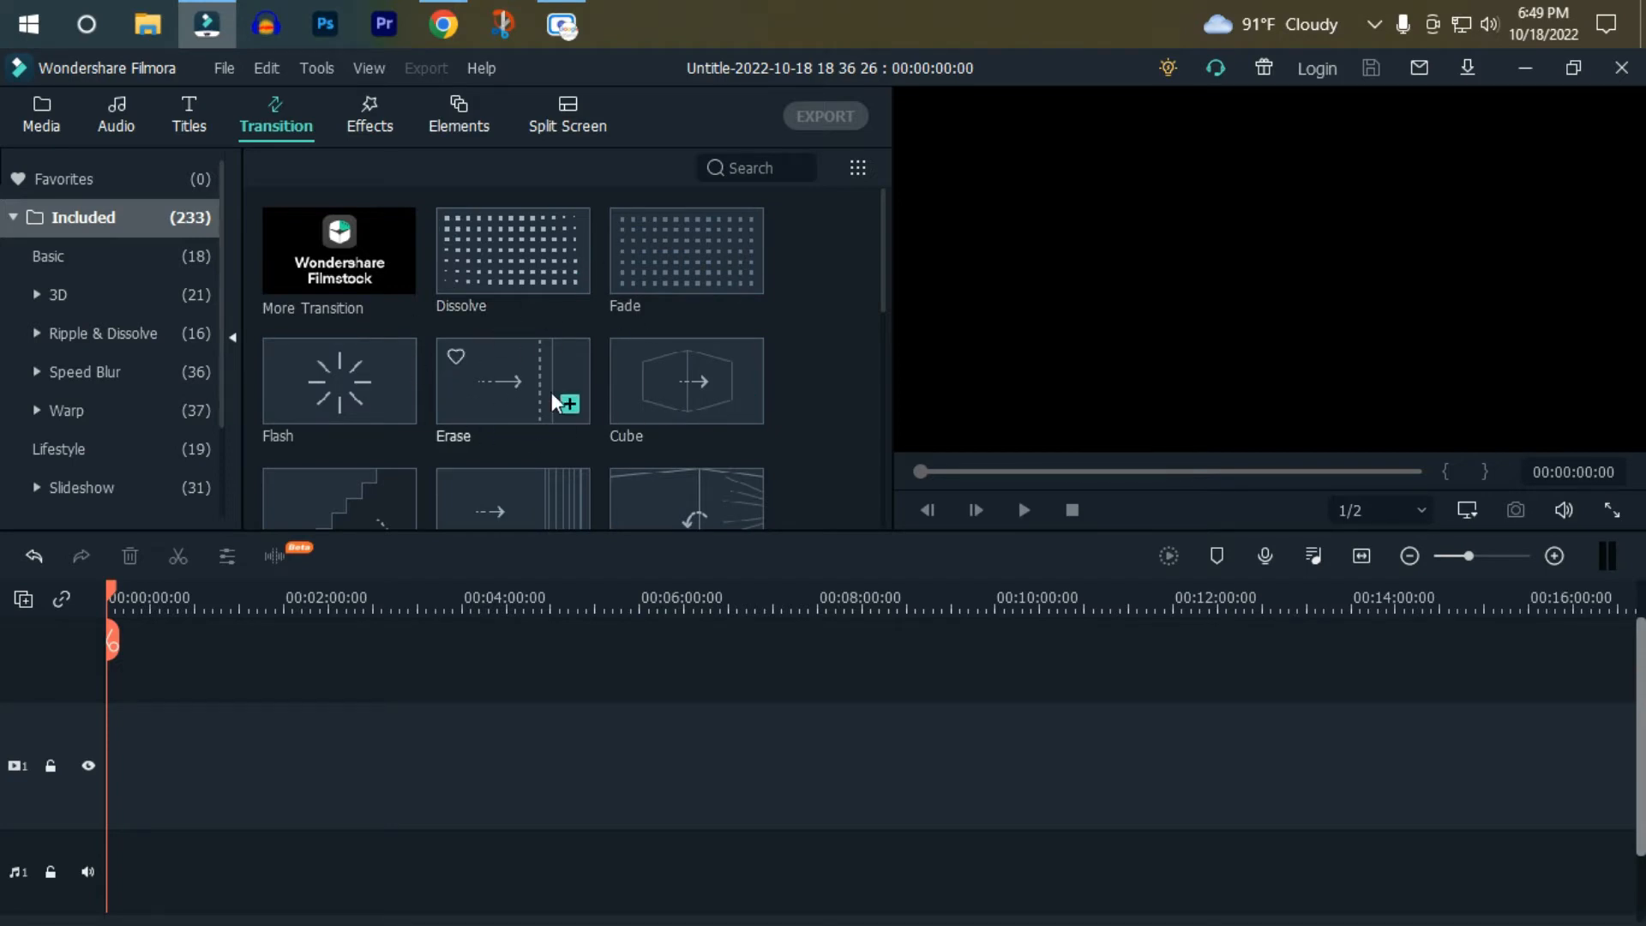
left_click(500, 270)
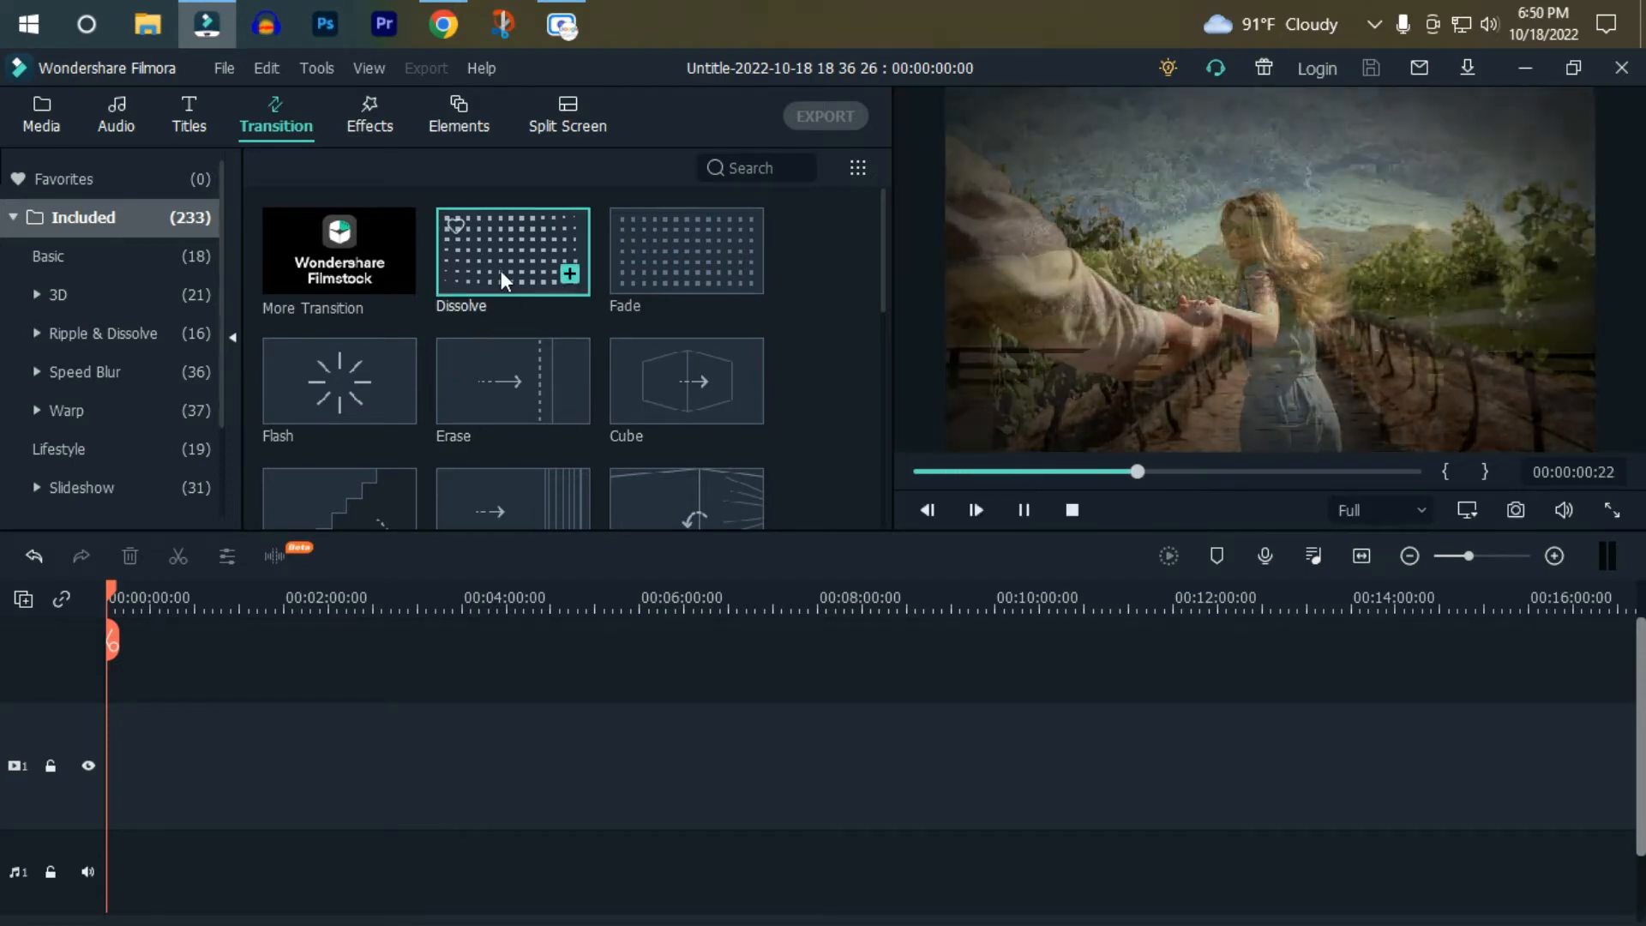
left_click(501, 383)
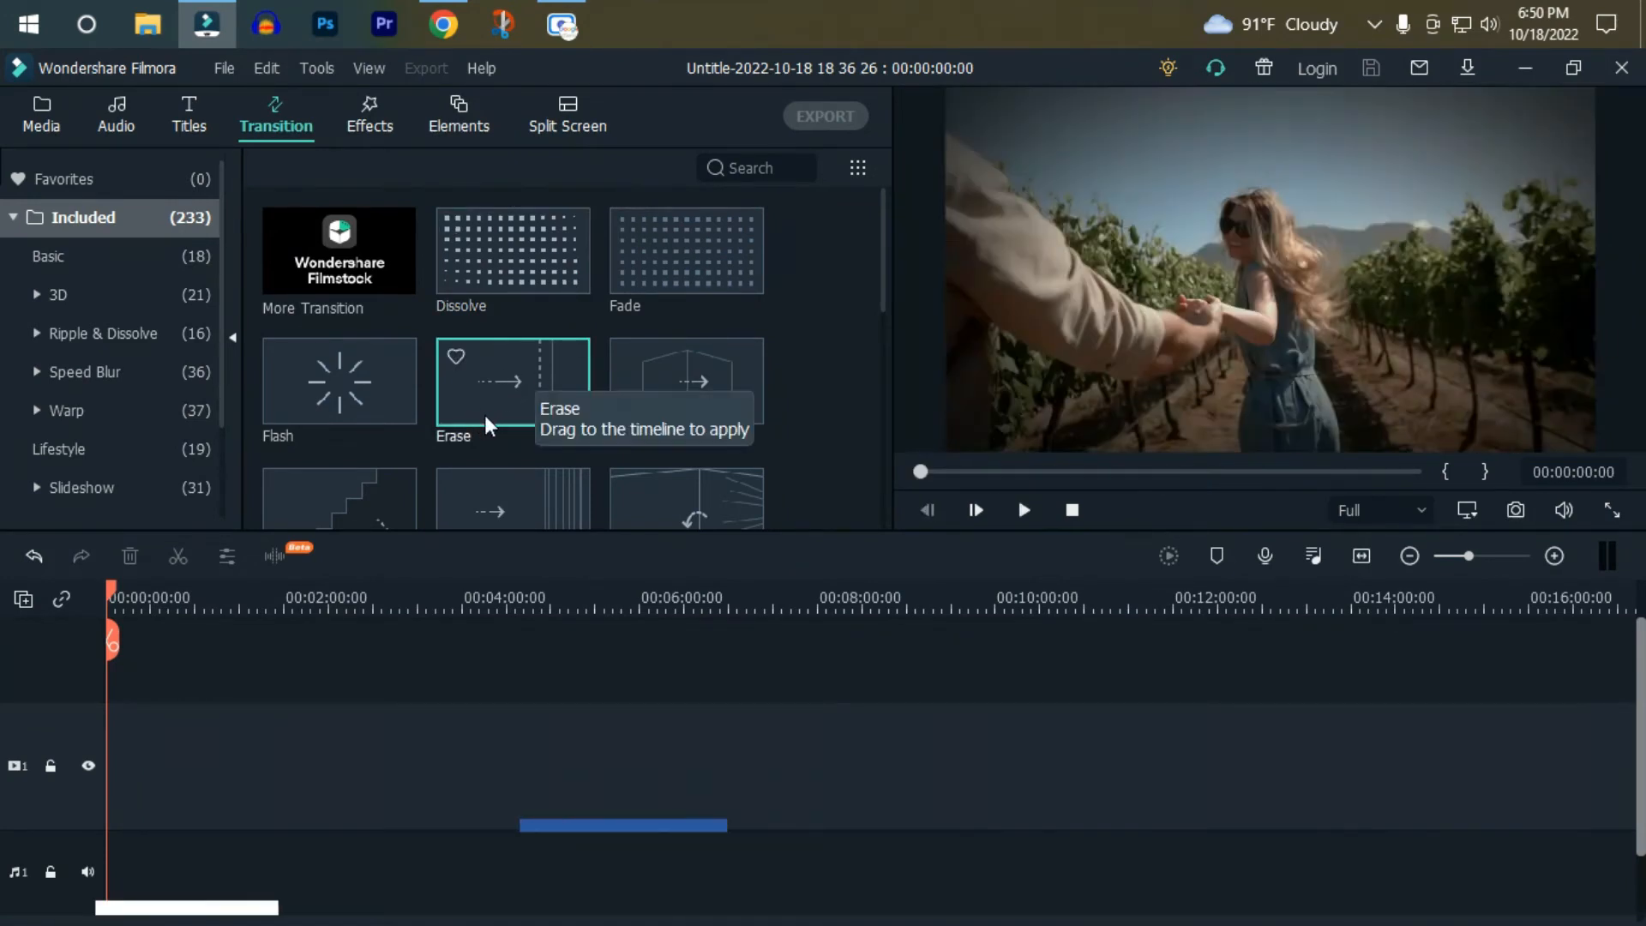
left_click(326, 378)
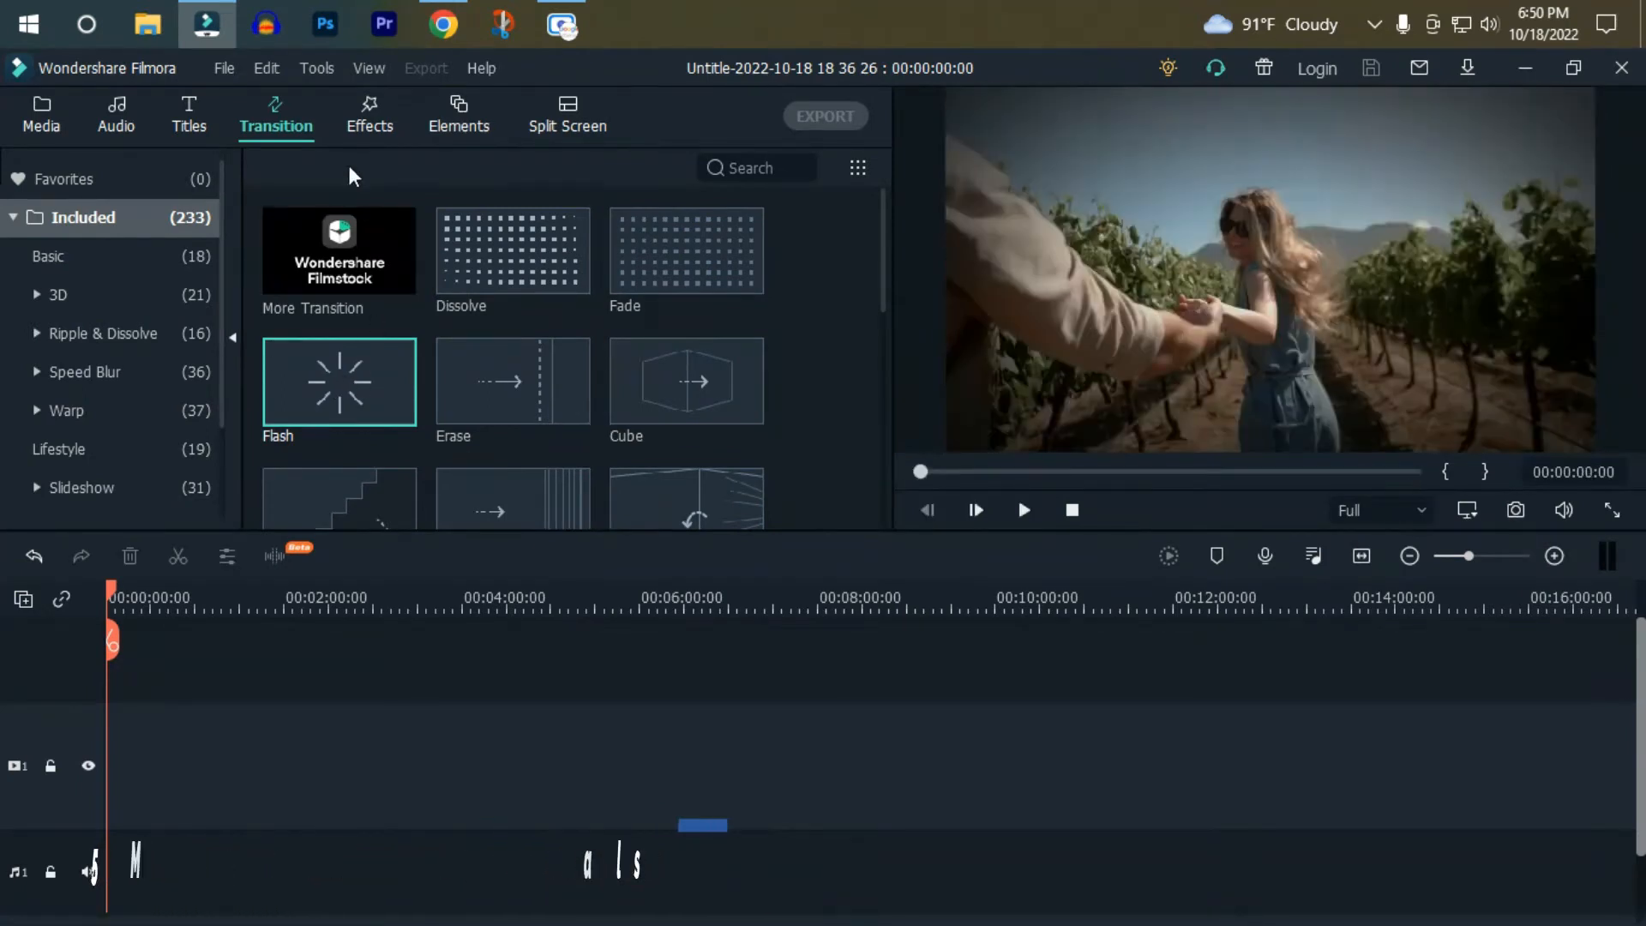
Browse all included video effects, trying out Cyberpunk 1 and the Crop effect in the preview.
left_click(361, 107)
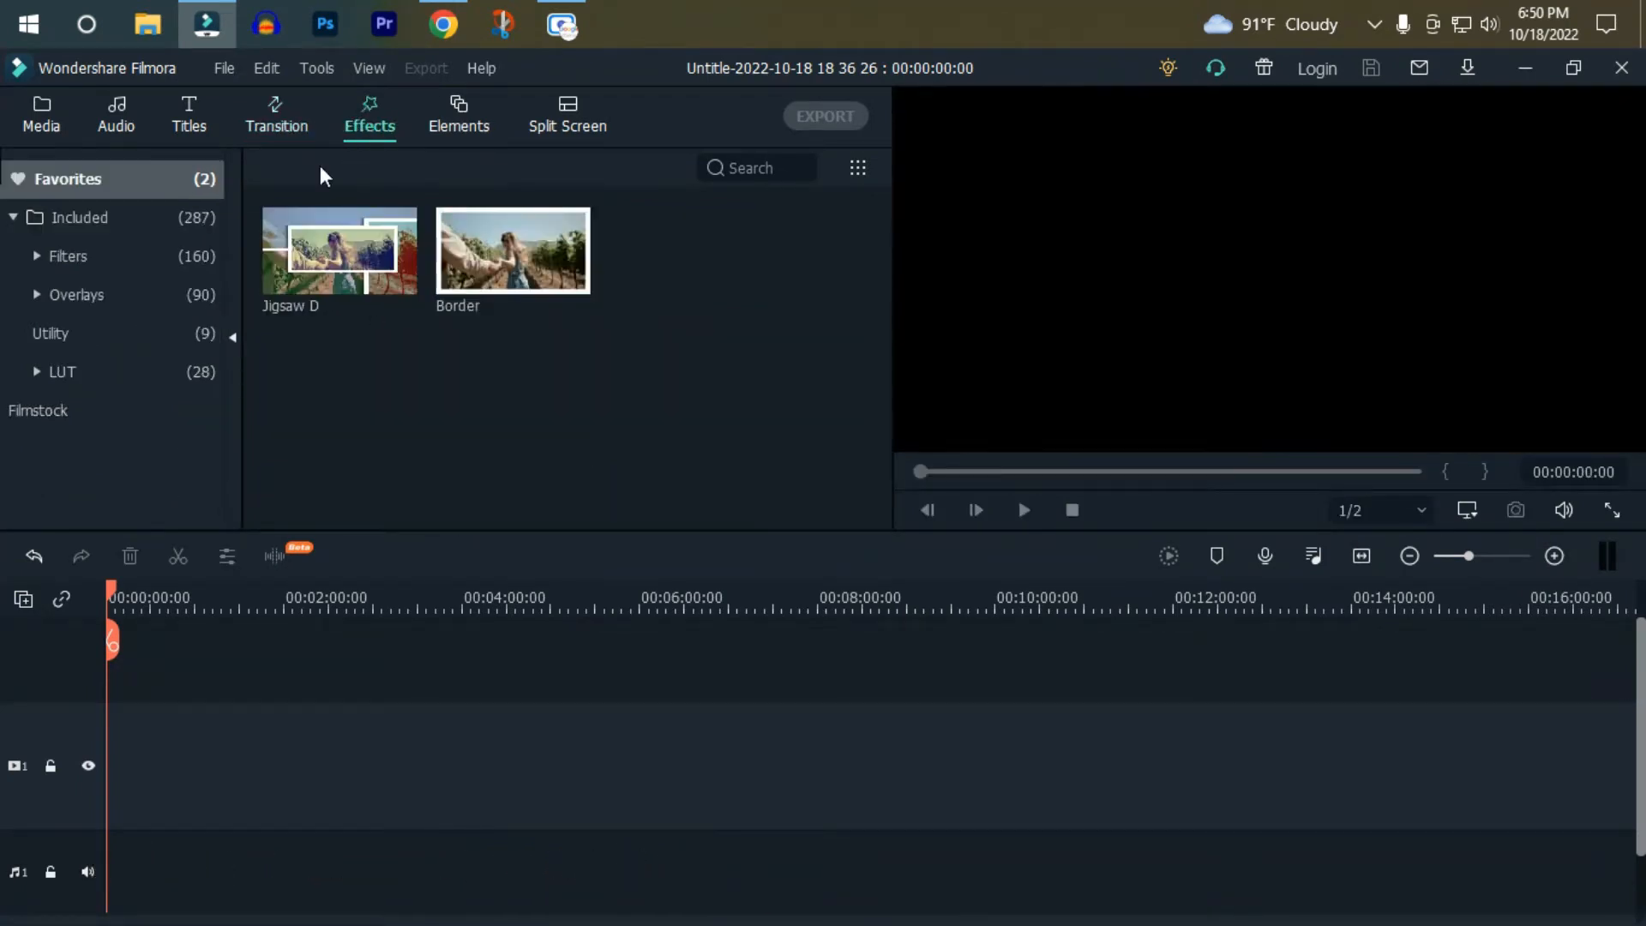
left_click(127, 219)
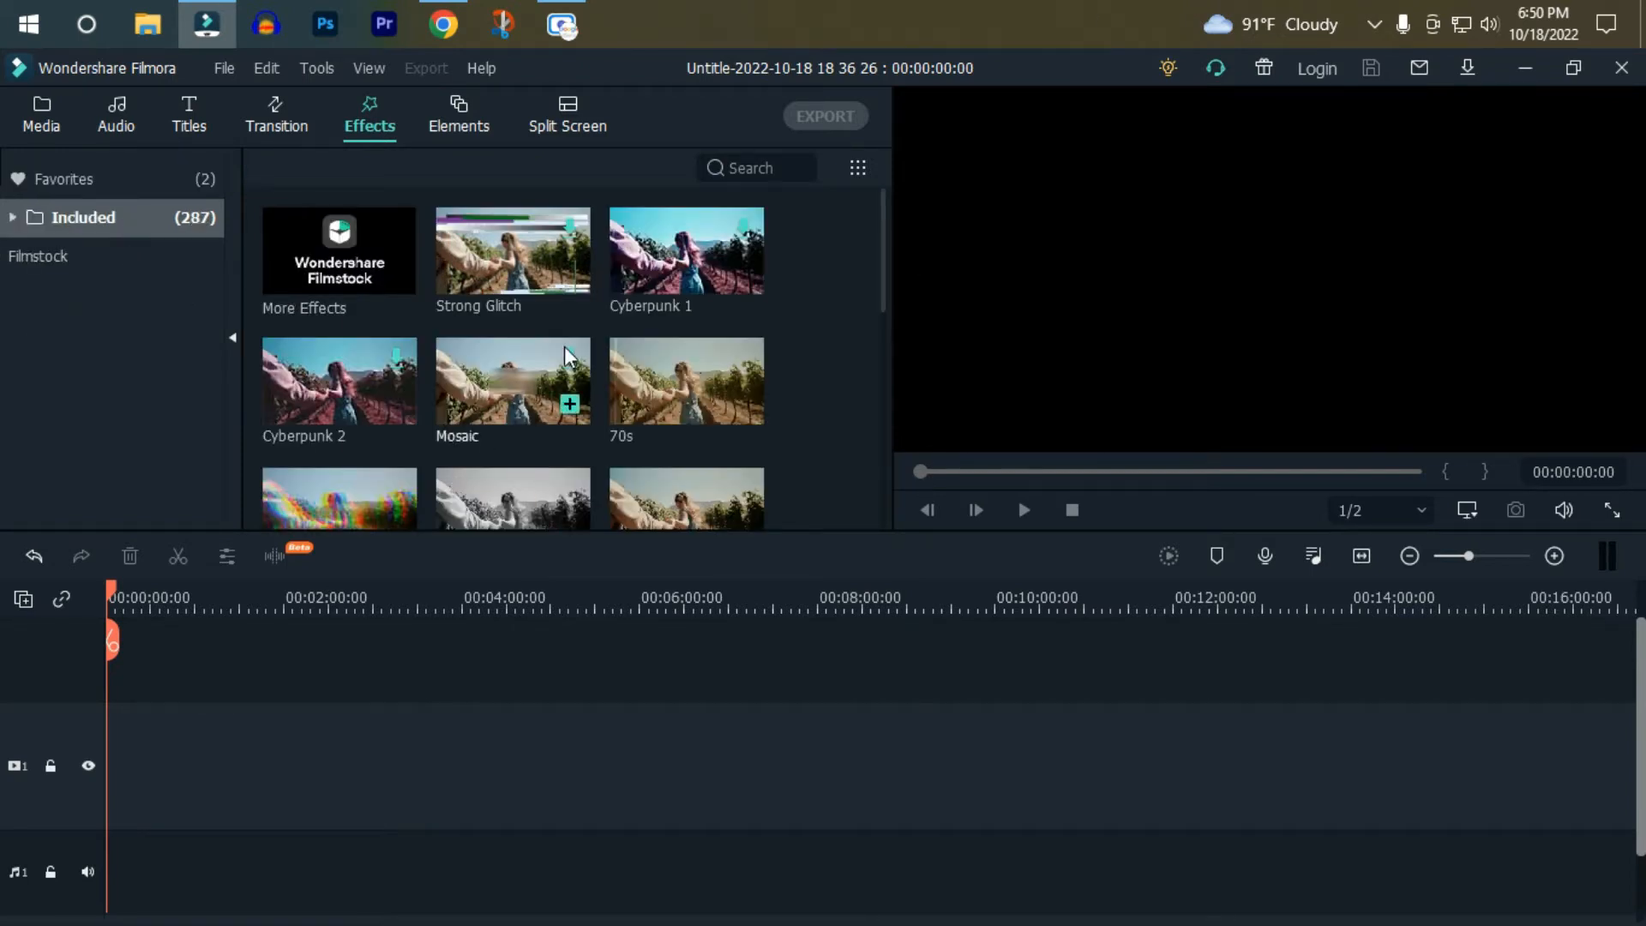
left_click(650, 259)
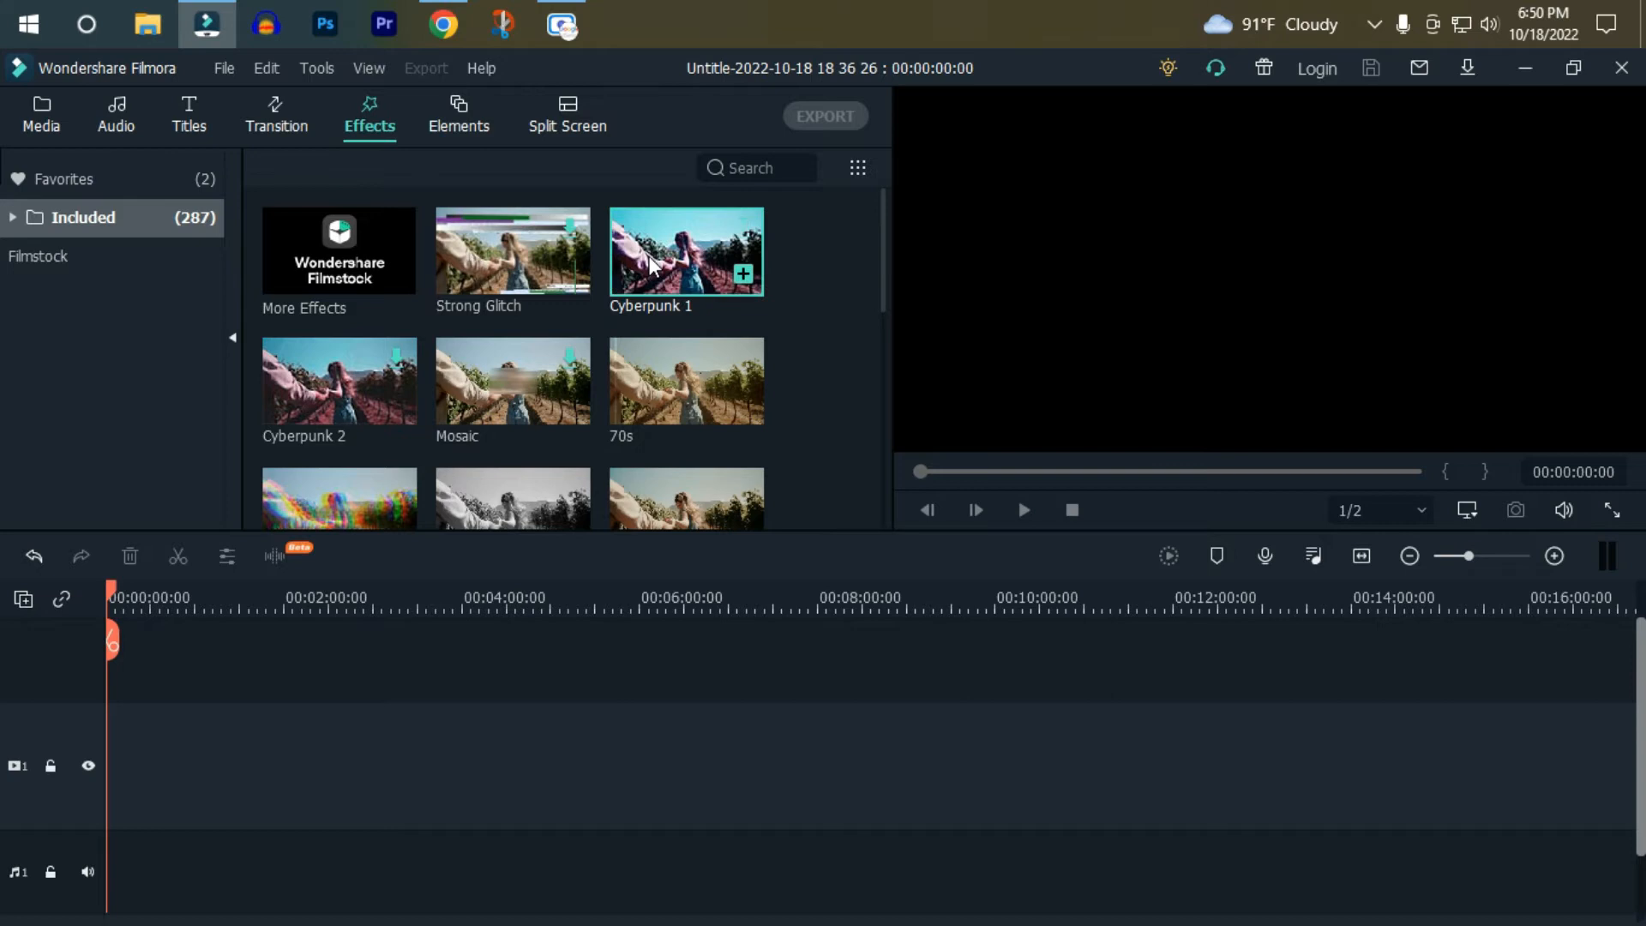
scroll(588, 426, "down", 5)
left_click(528, 362)
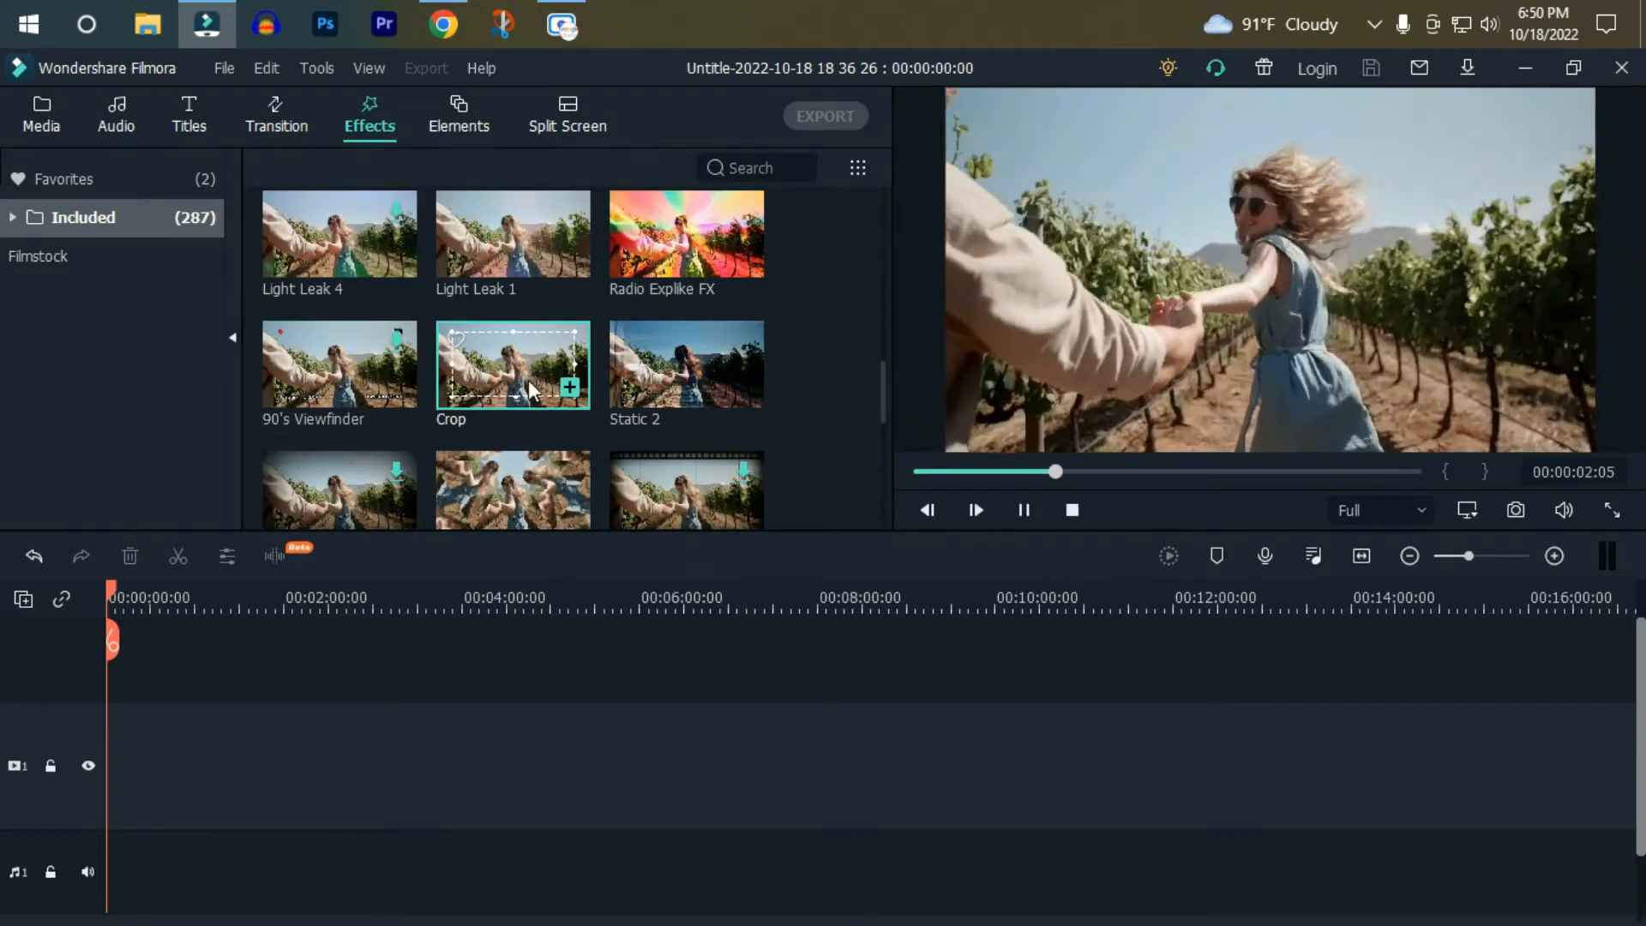
scroll(496, 404, "down", 2)
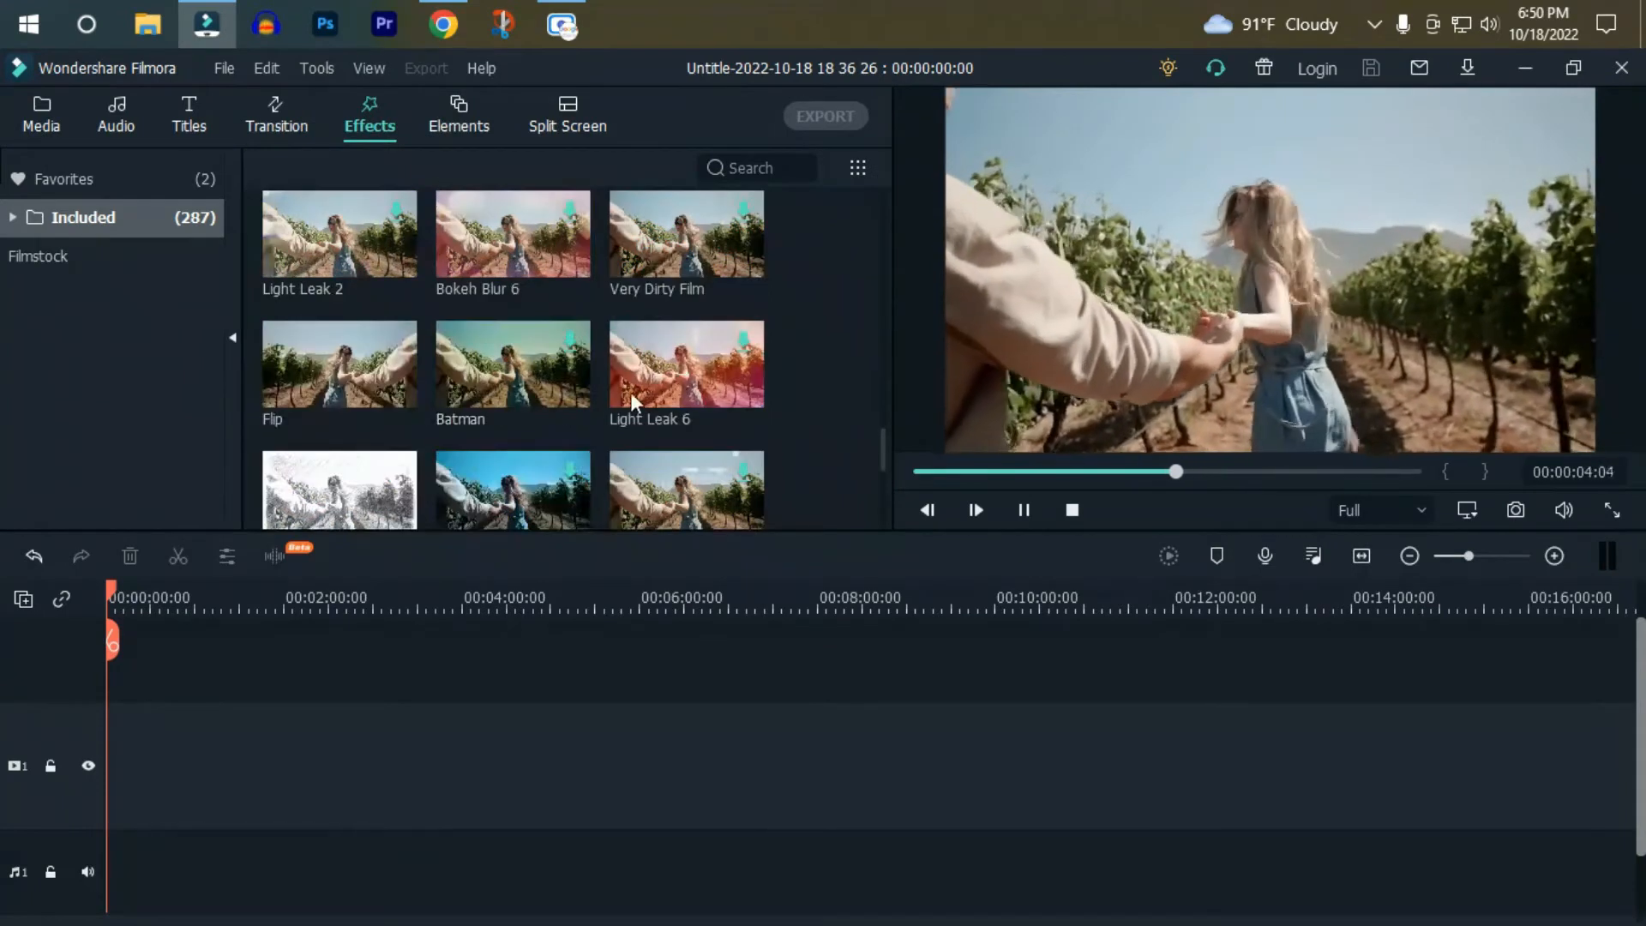
scroll(507, 408, "down", 2)
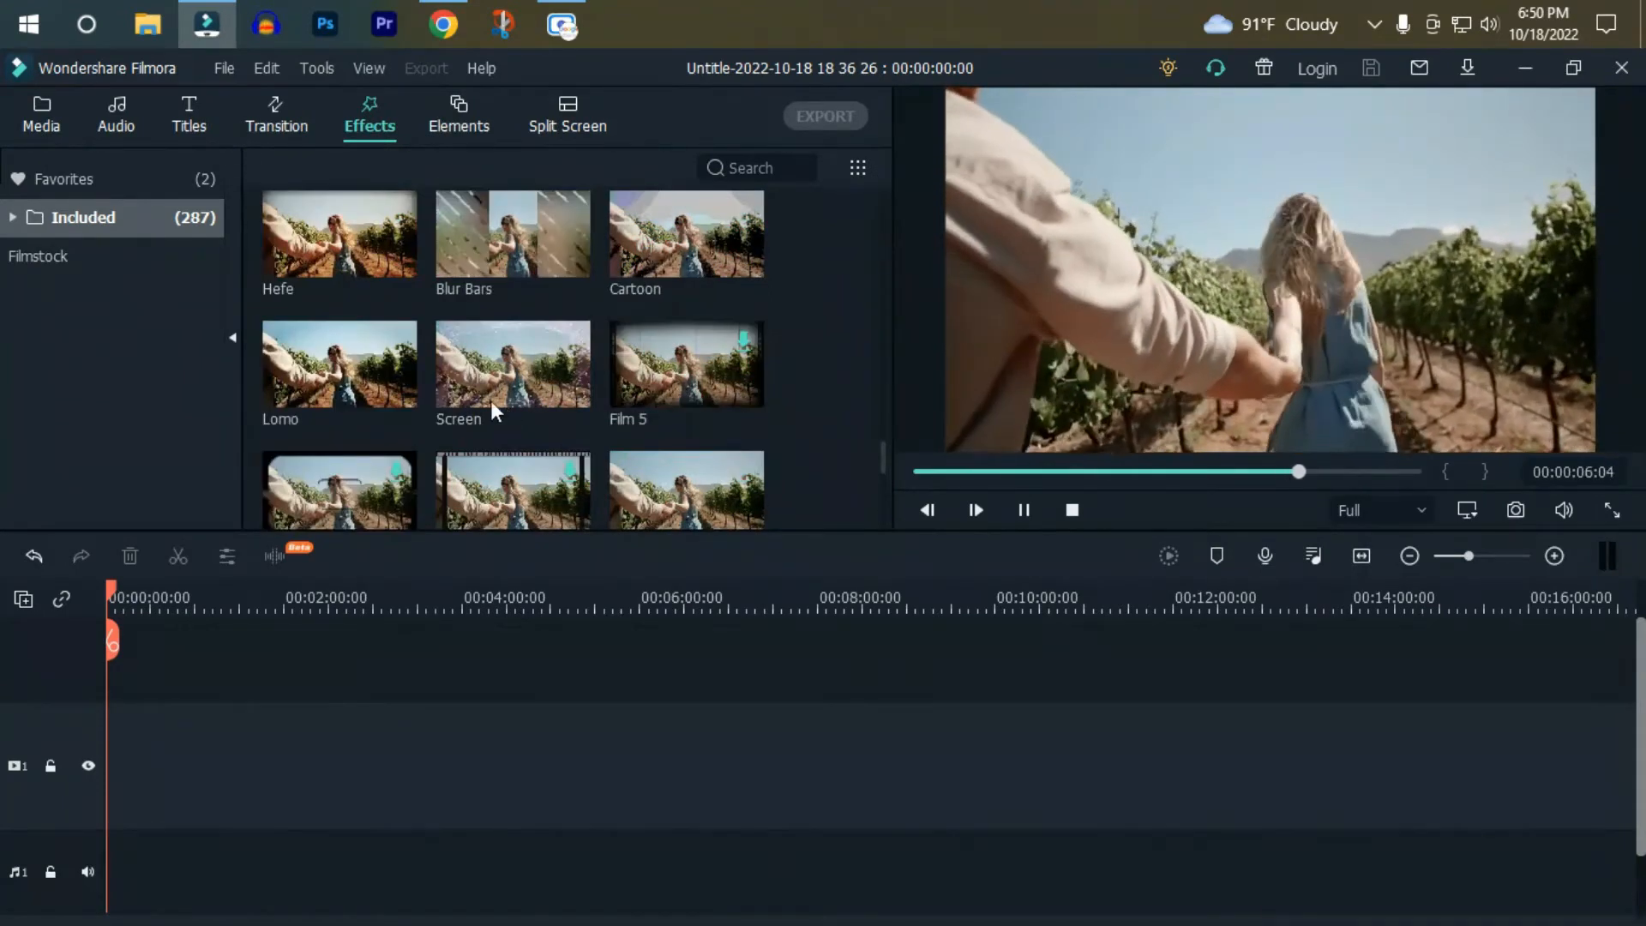
Browse the included elements and preview the Neon Crown and Red hearth animations.
left_click(456, 116)
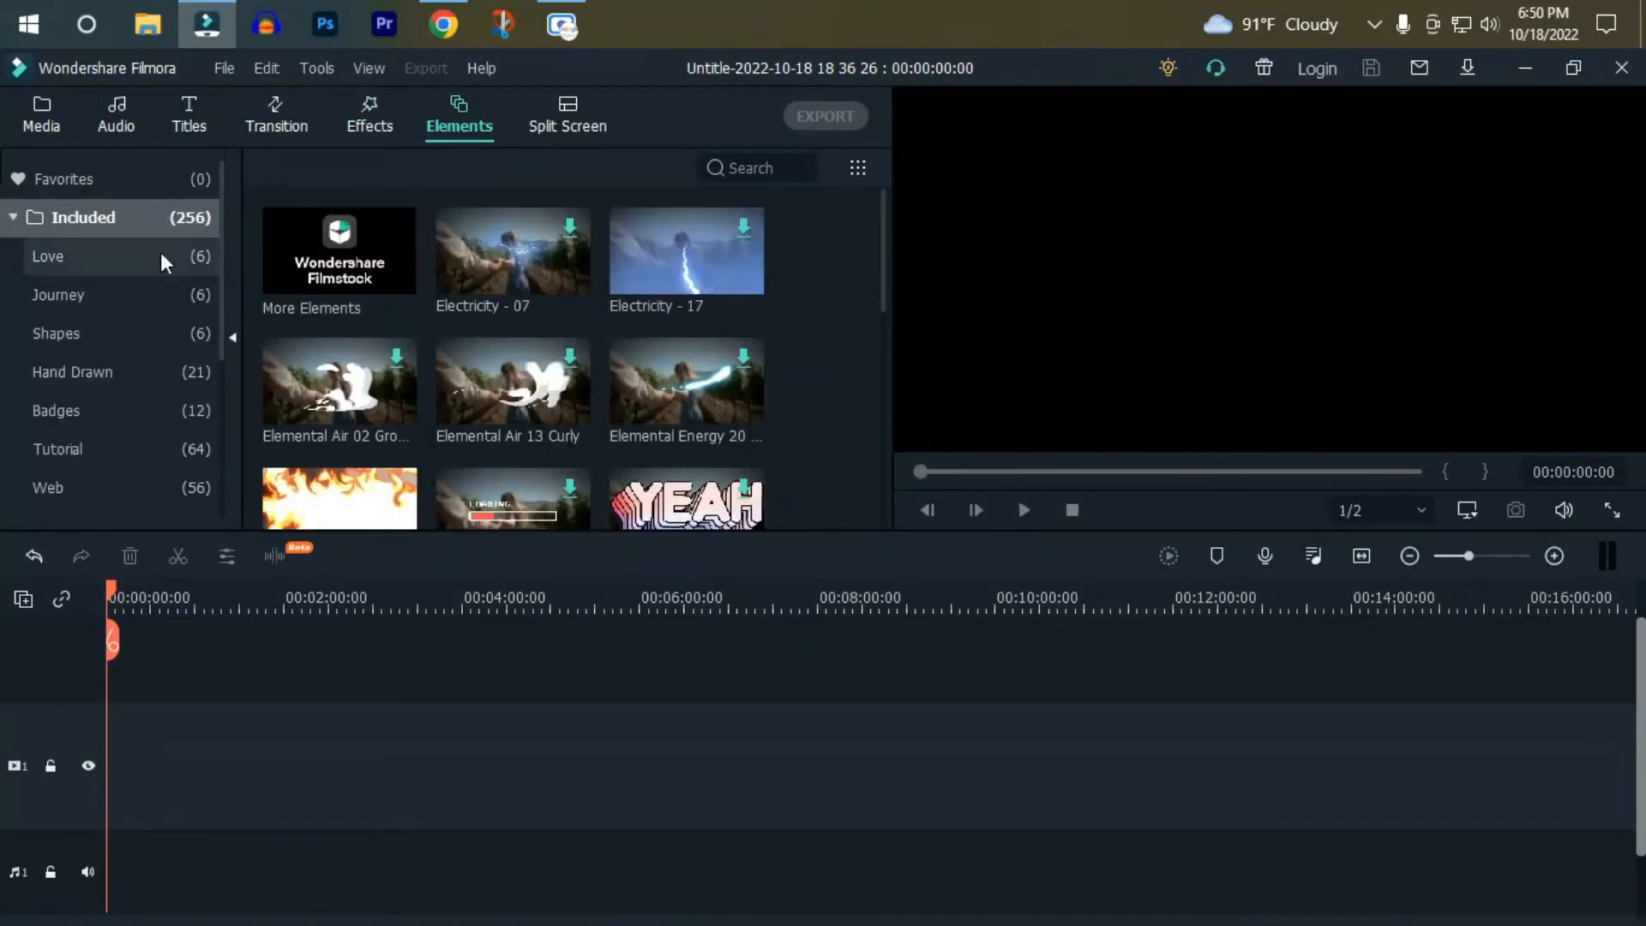
scroll(579, 411, "down", 10)
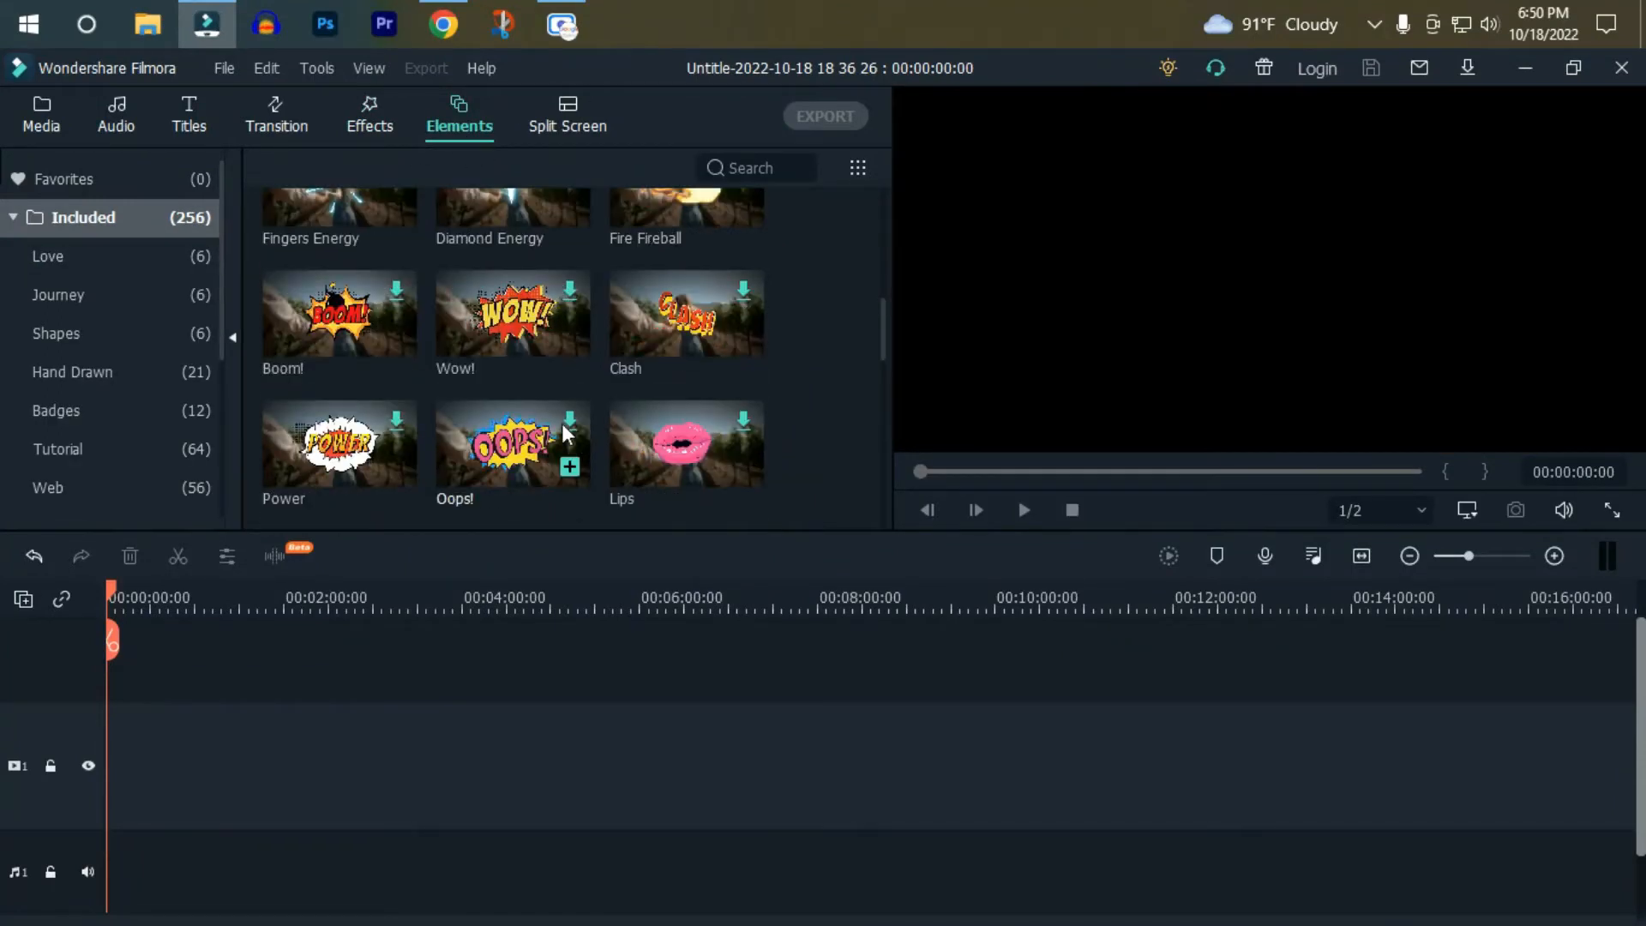
scroll(749, 347, "down", 5)
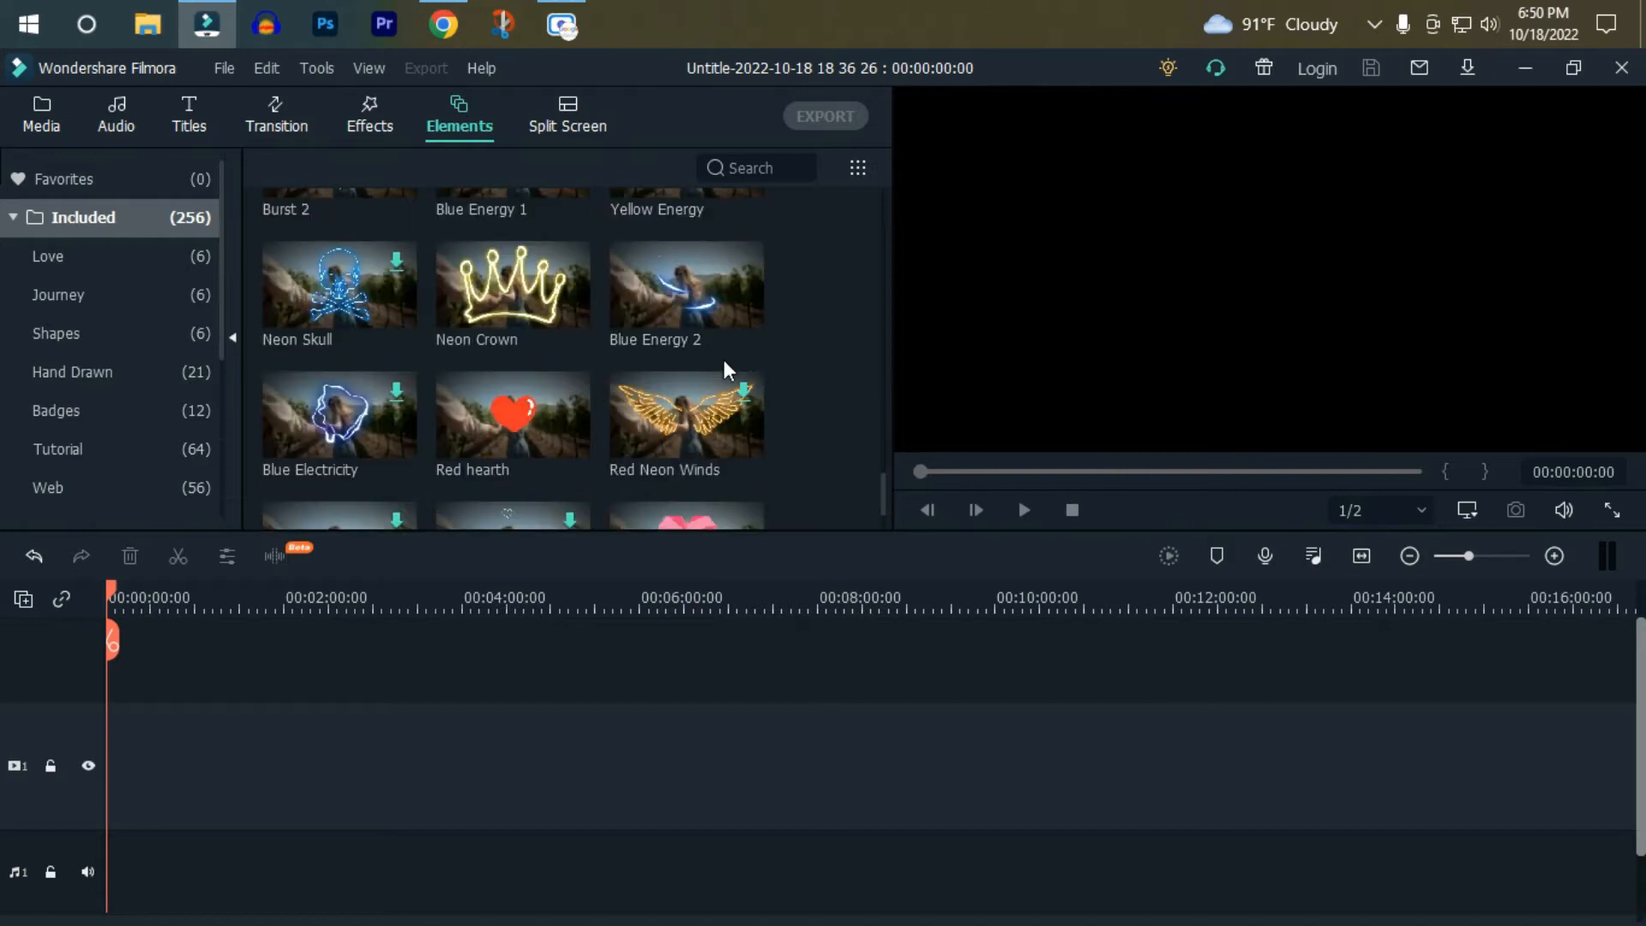
left_click(532, 288)
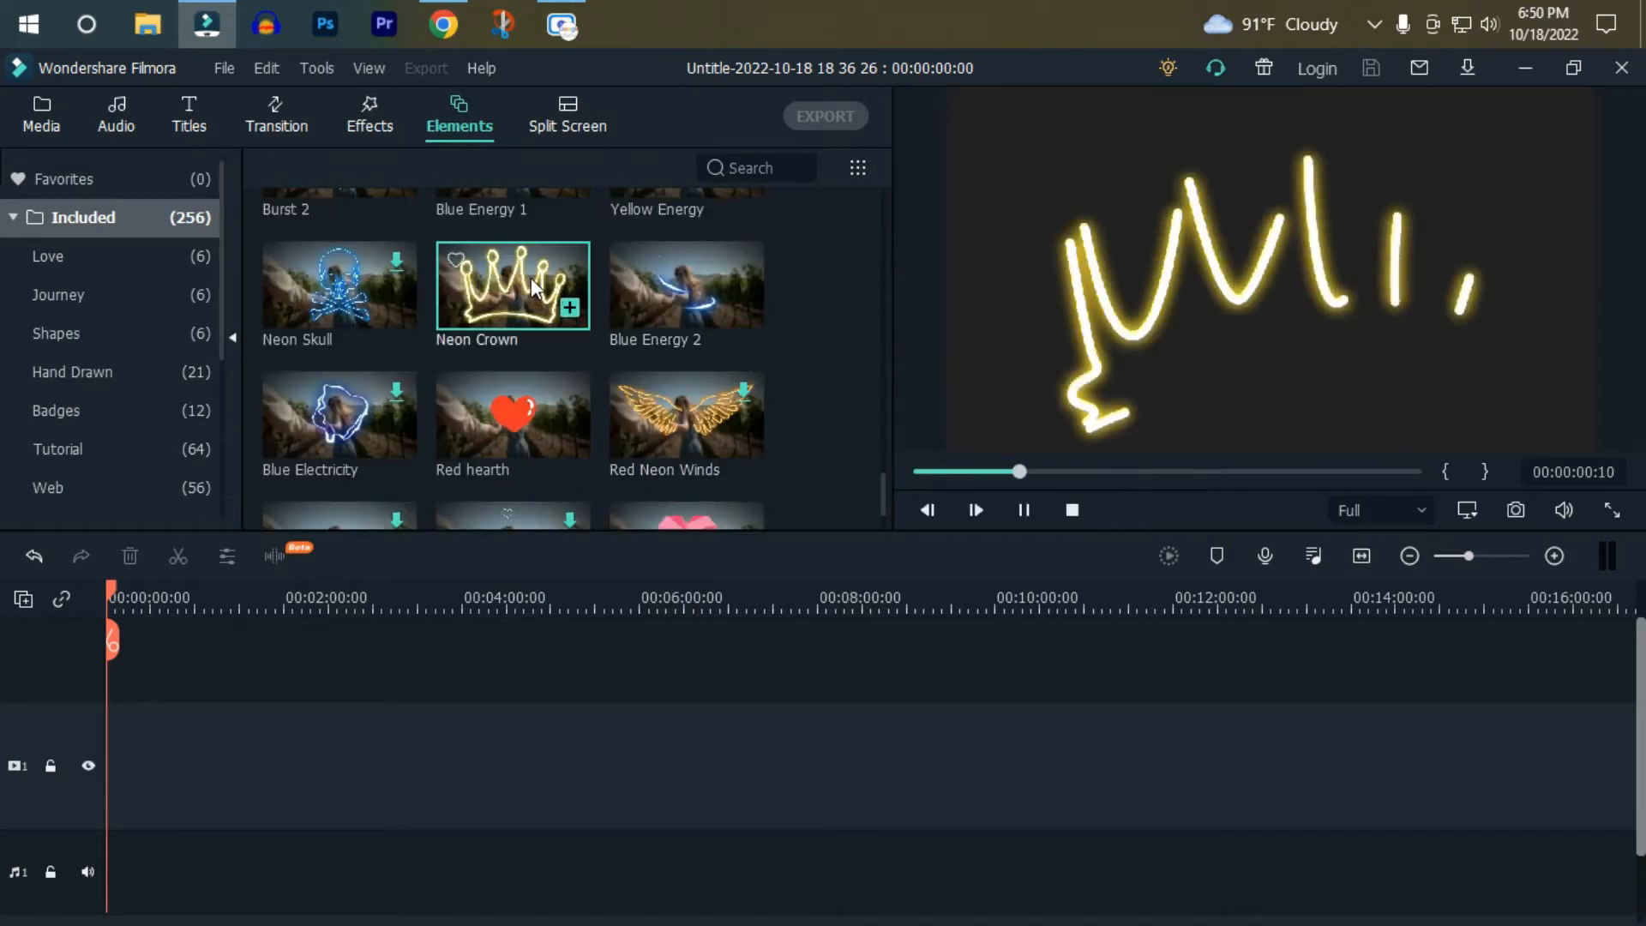
left_click(512, 407)
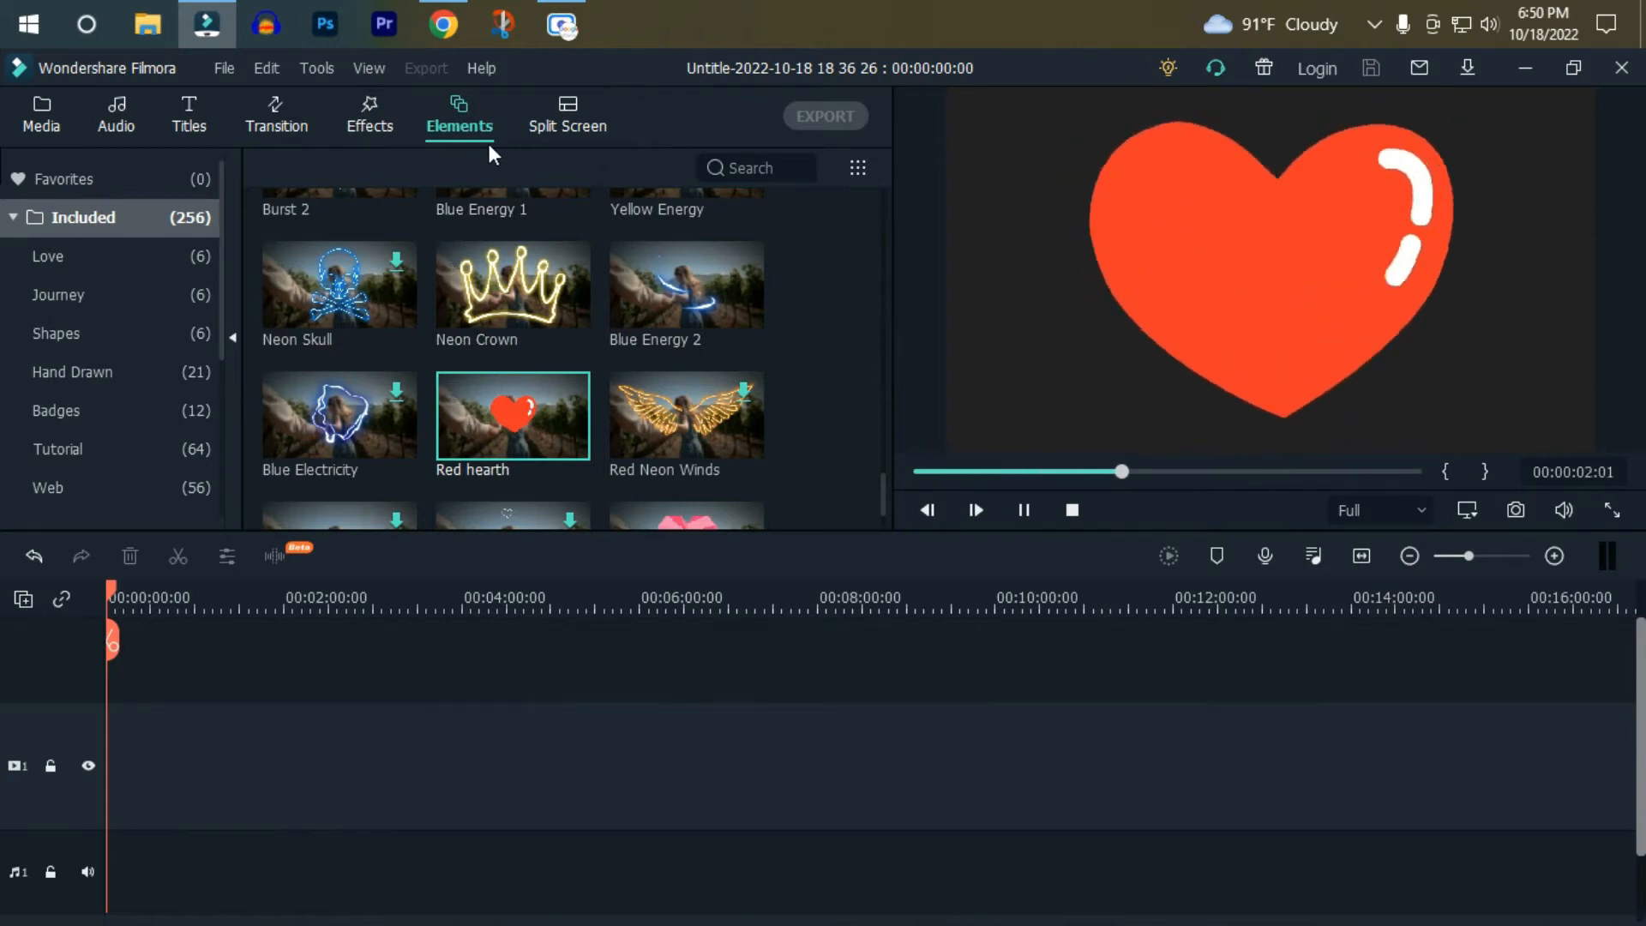
Browse the split screen layouts and preview the one with three small panes above one large pane.
left_click(553, 127)
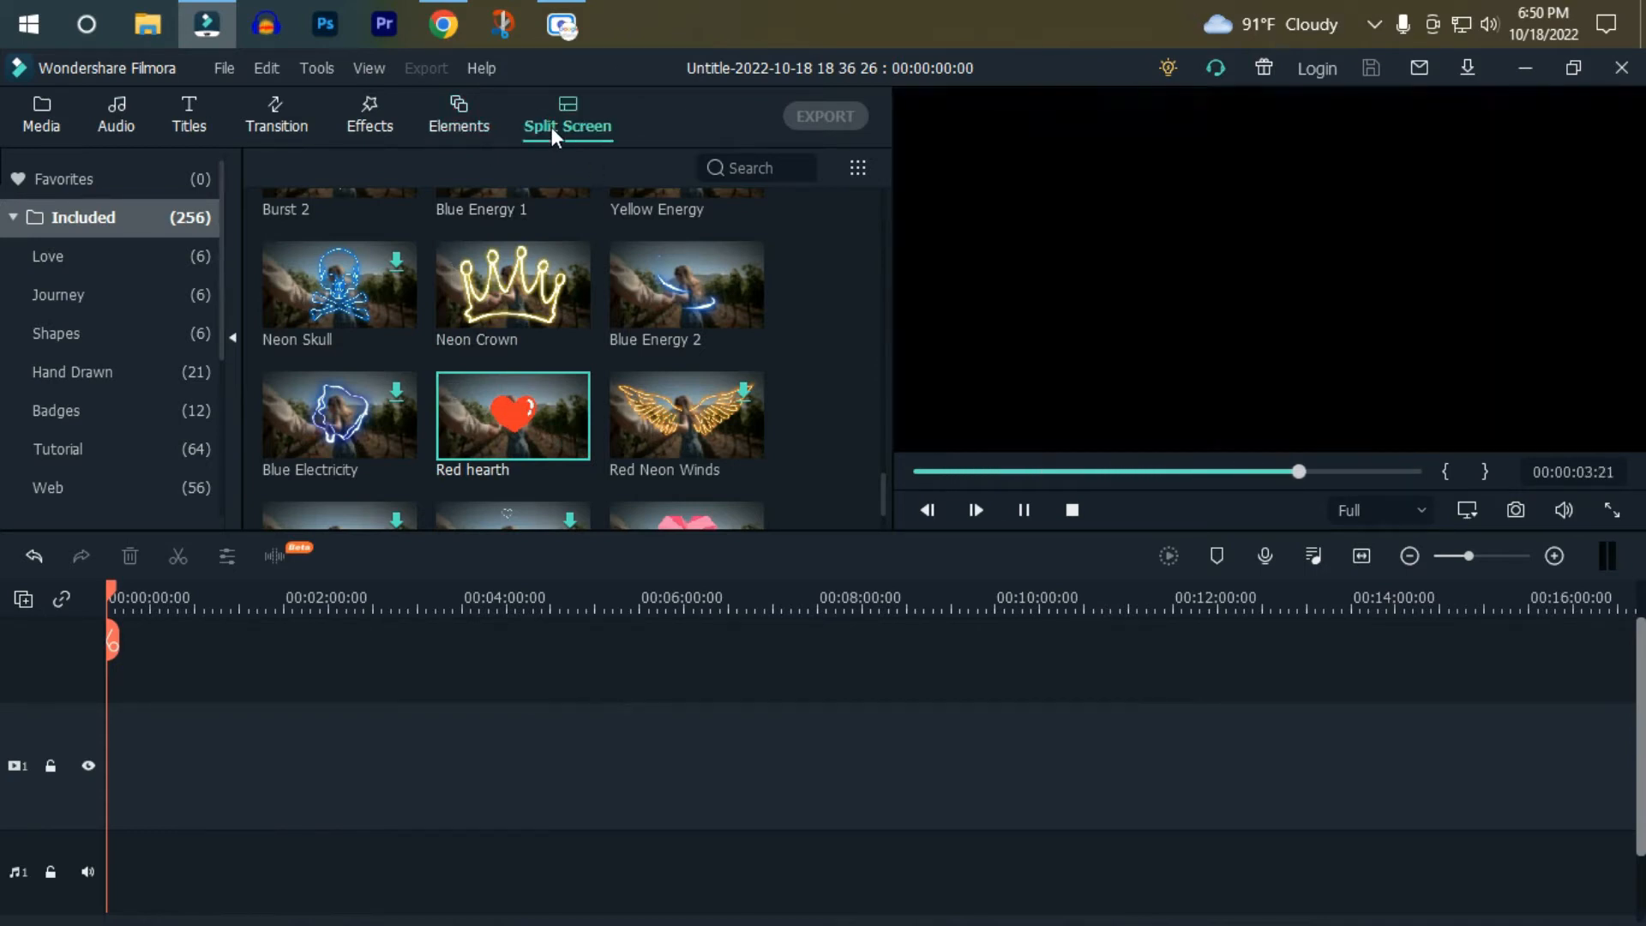
scroll(554, 374, "down", 5)
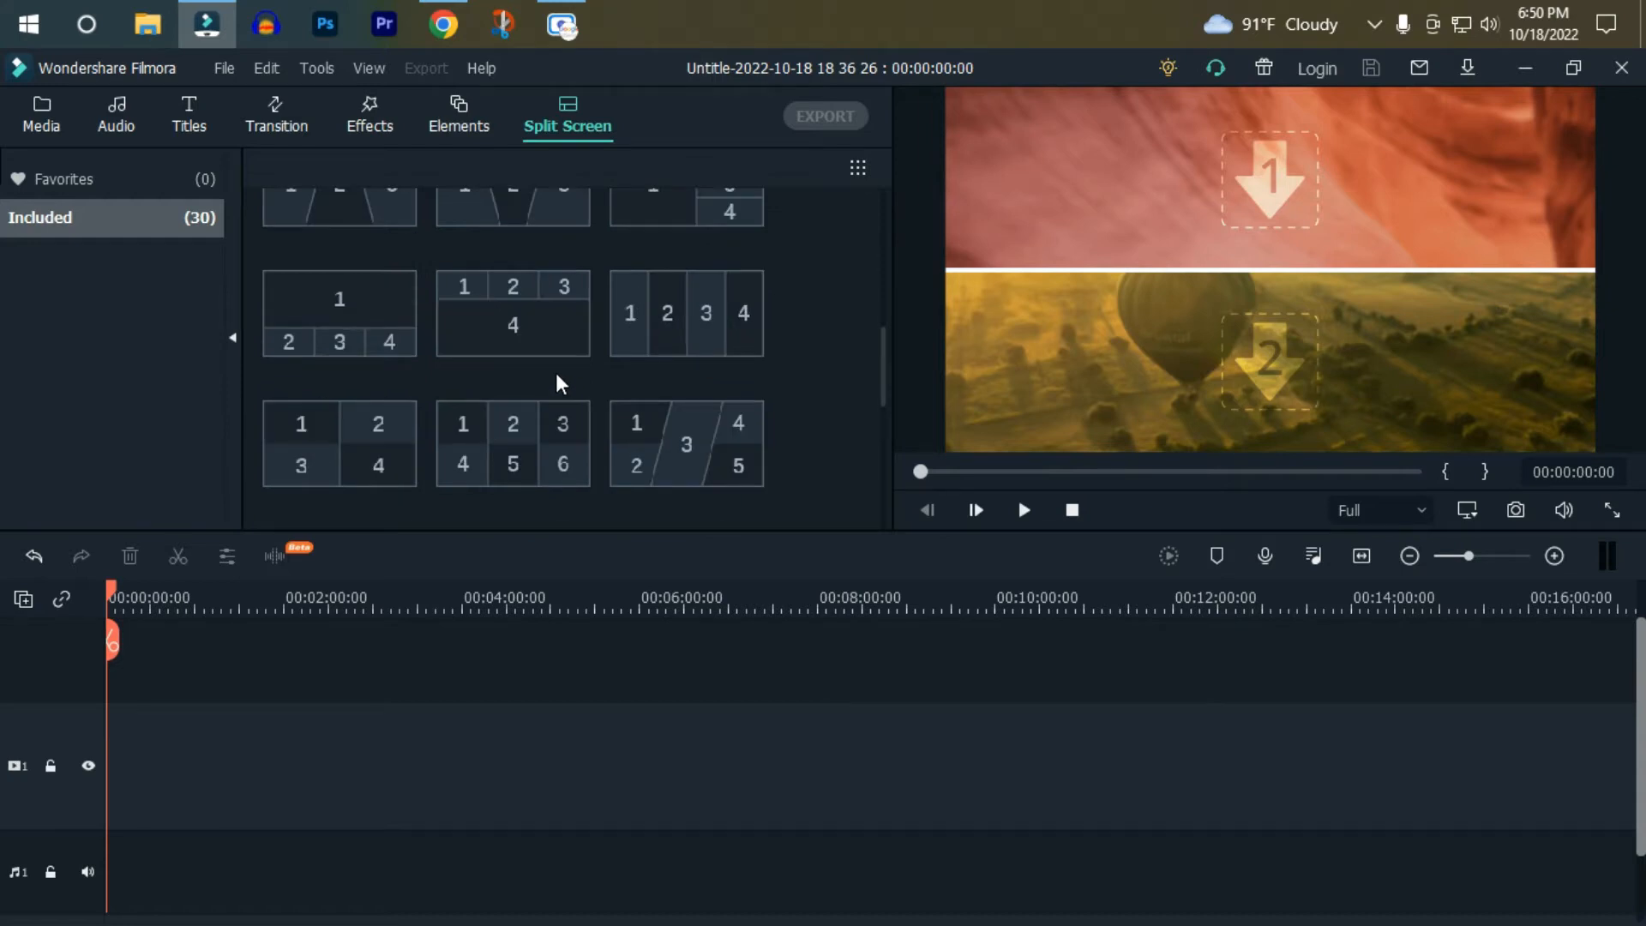
left_click(527, 342)
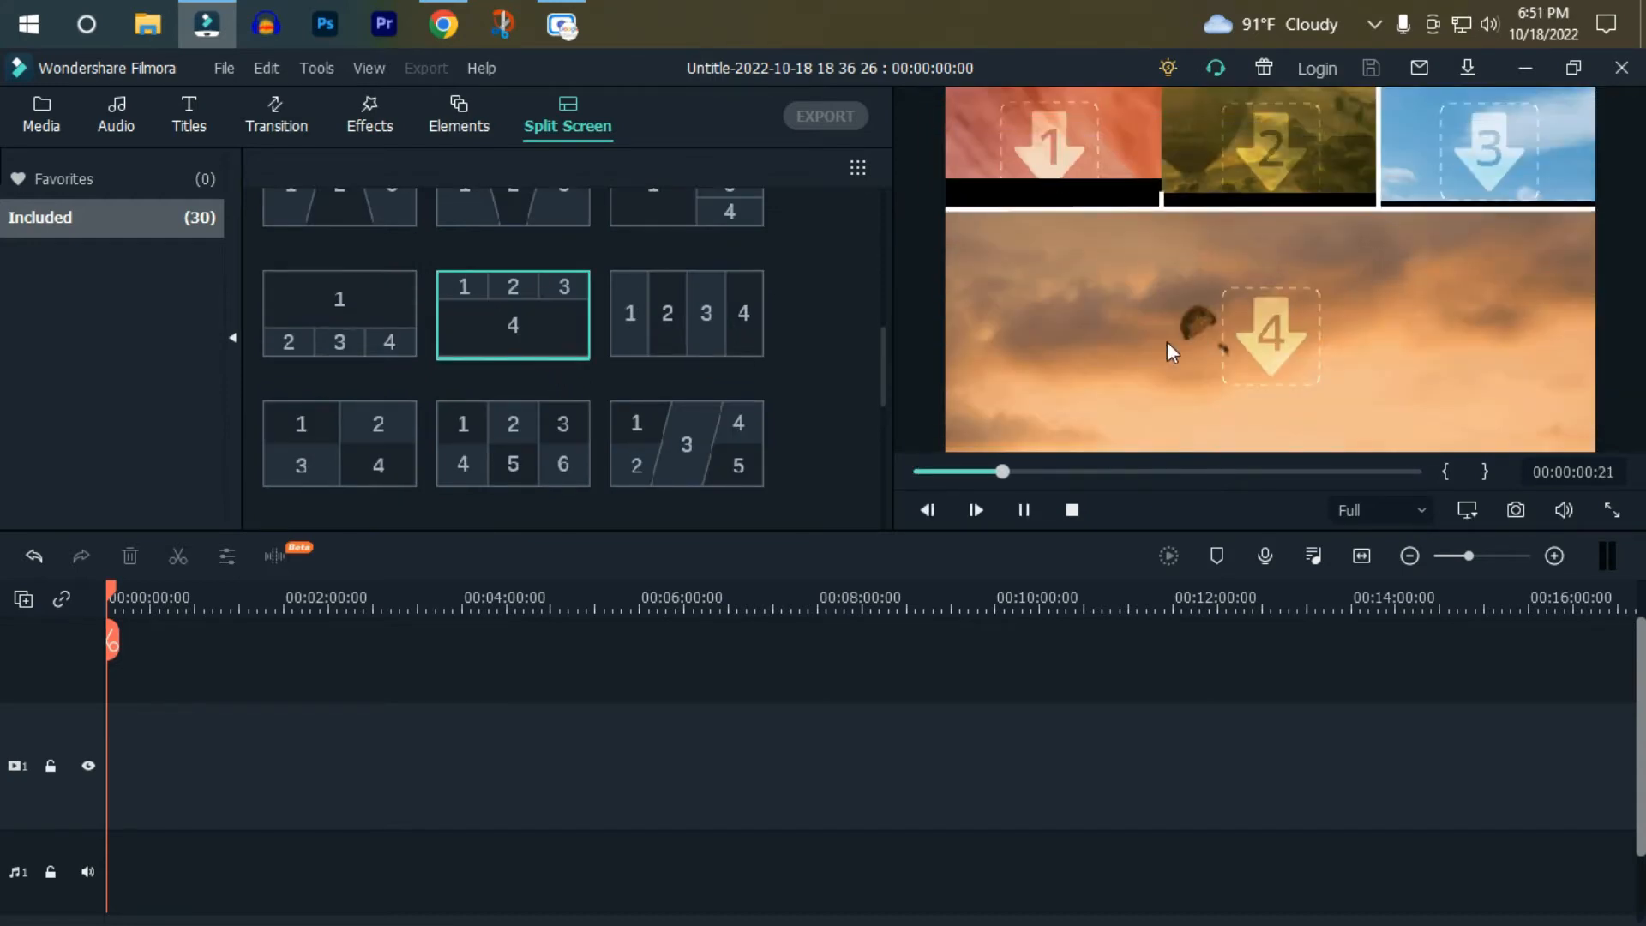
scroll(565, 343, "up", 5)
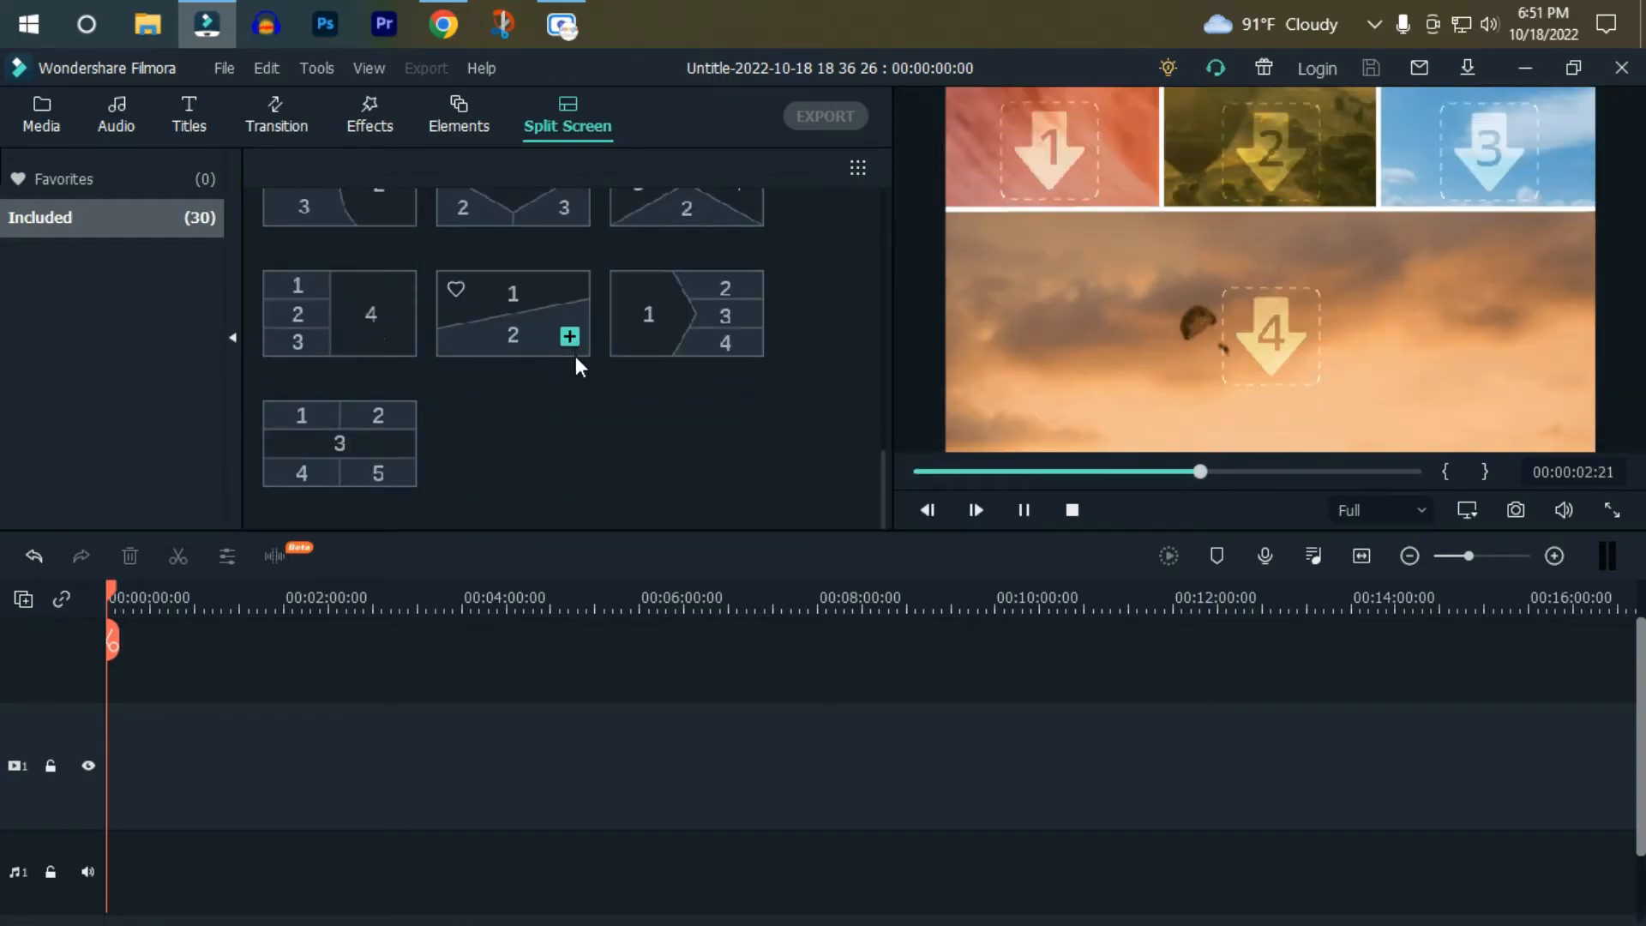
Import the video file screen-capture (2).webm from the Downloads folder into the project media.
left_click(47, 117)
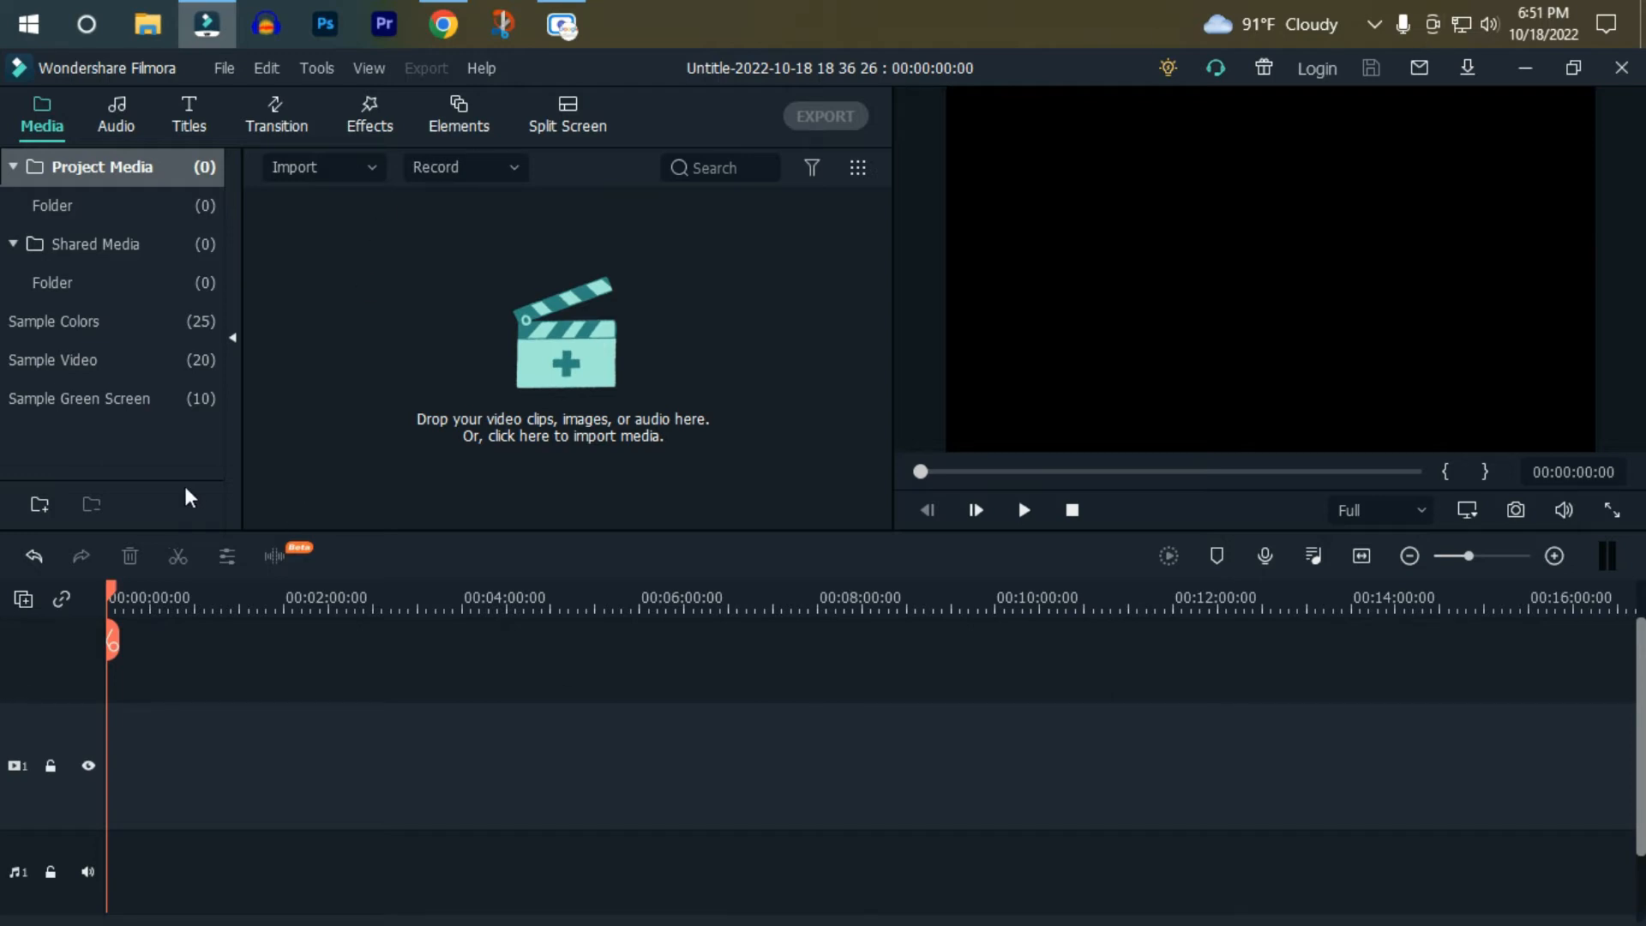
left_click(345, 167)
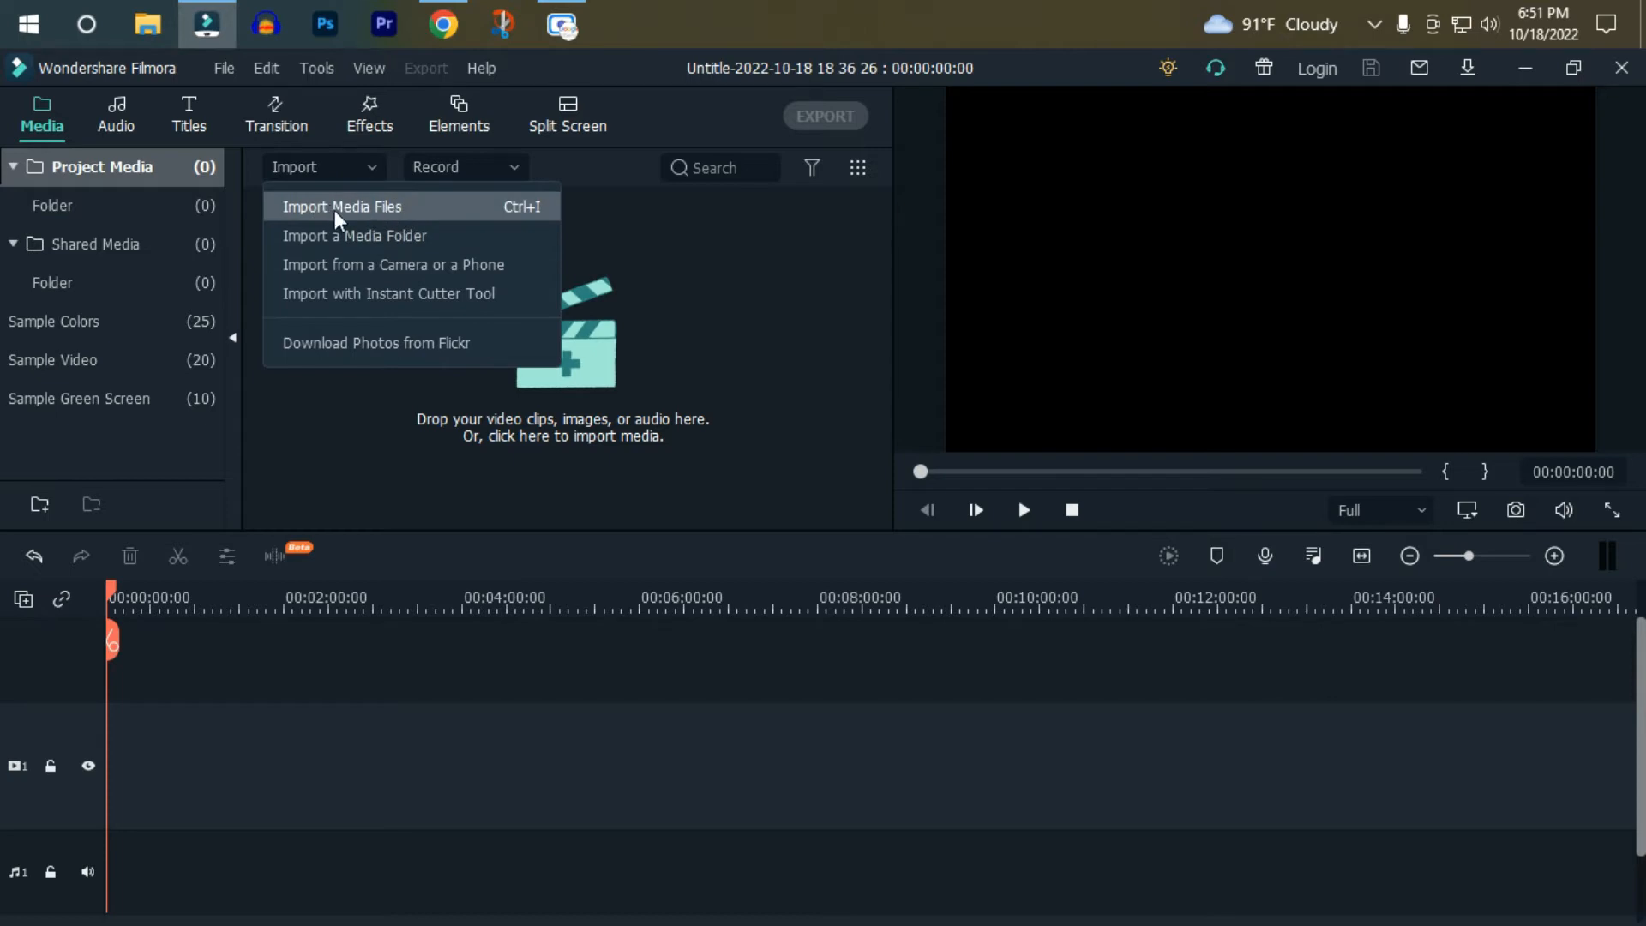
left_click(382, 208)
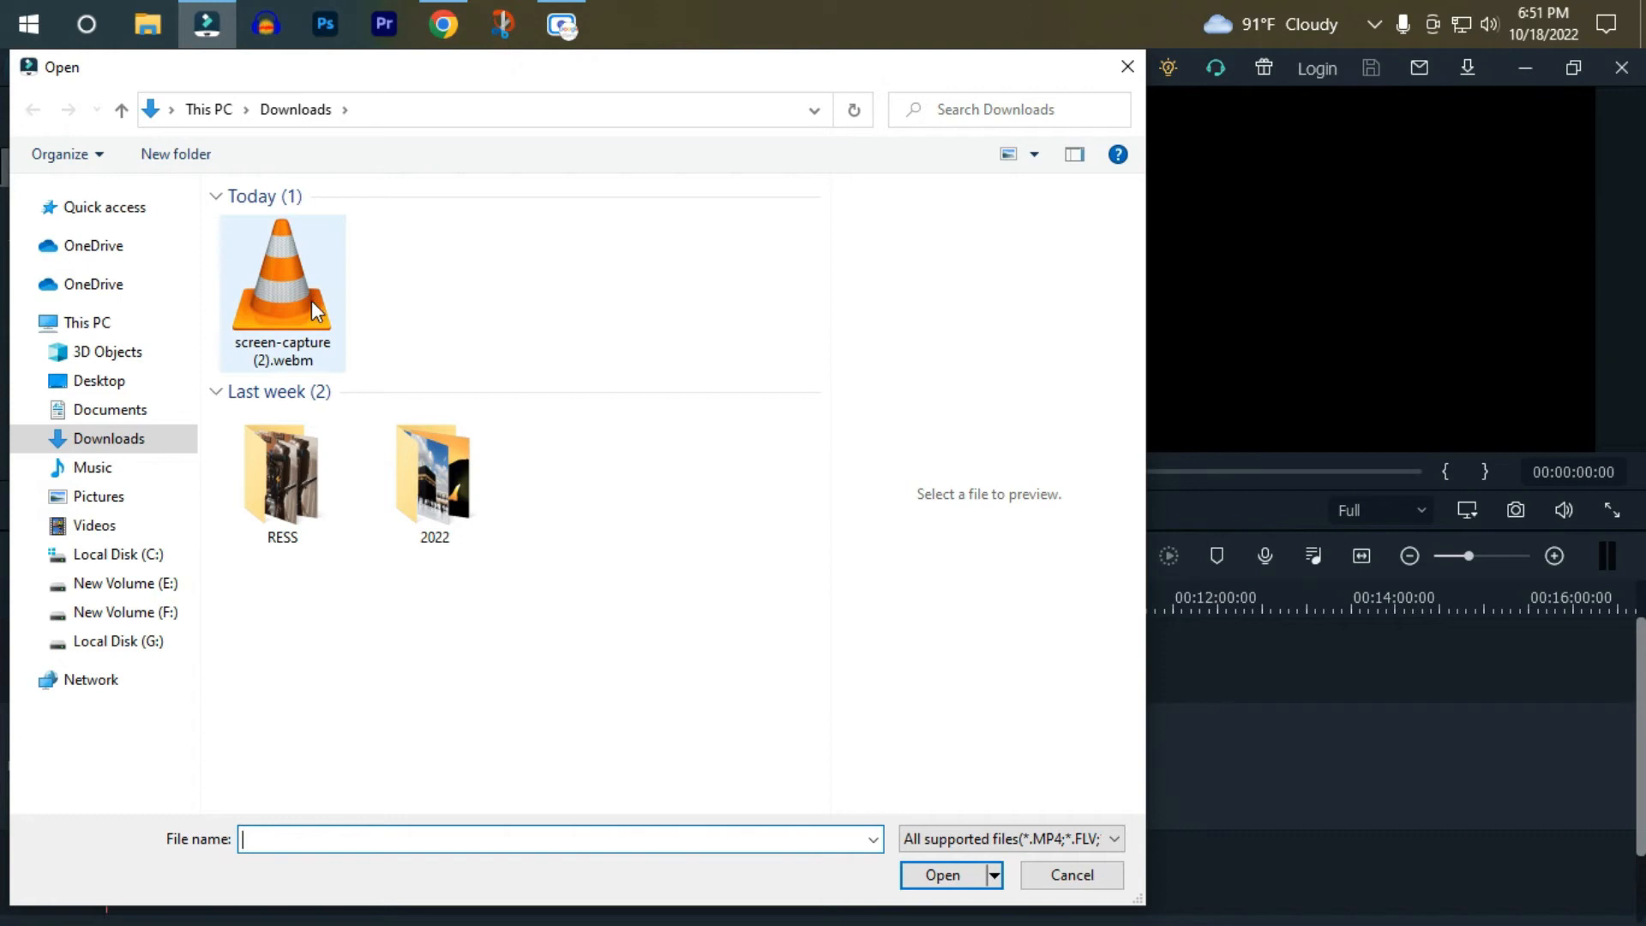
left_click(259, 300)
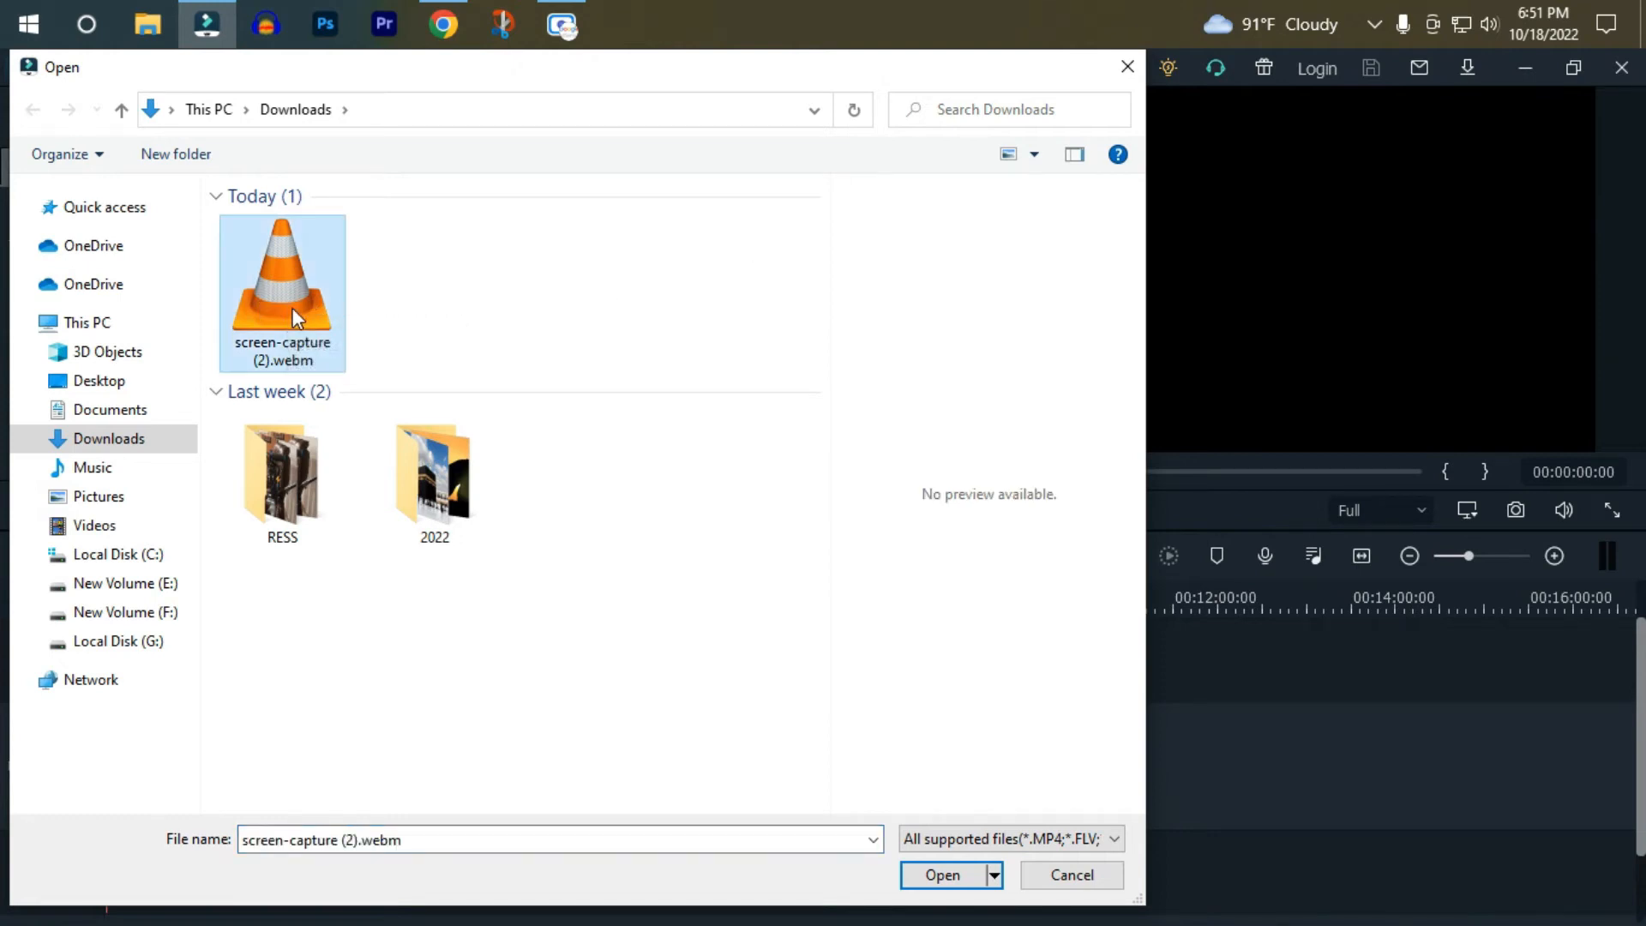
double_click(292, 314)
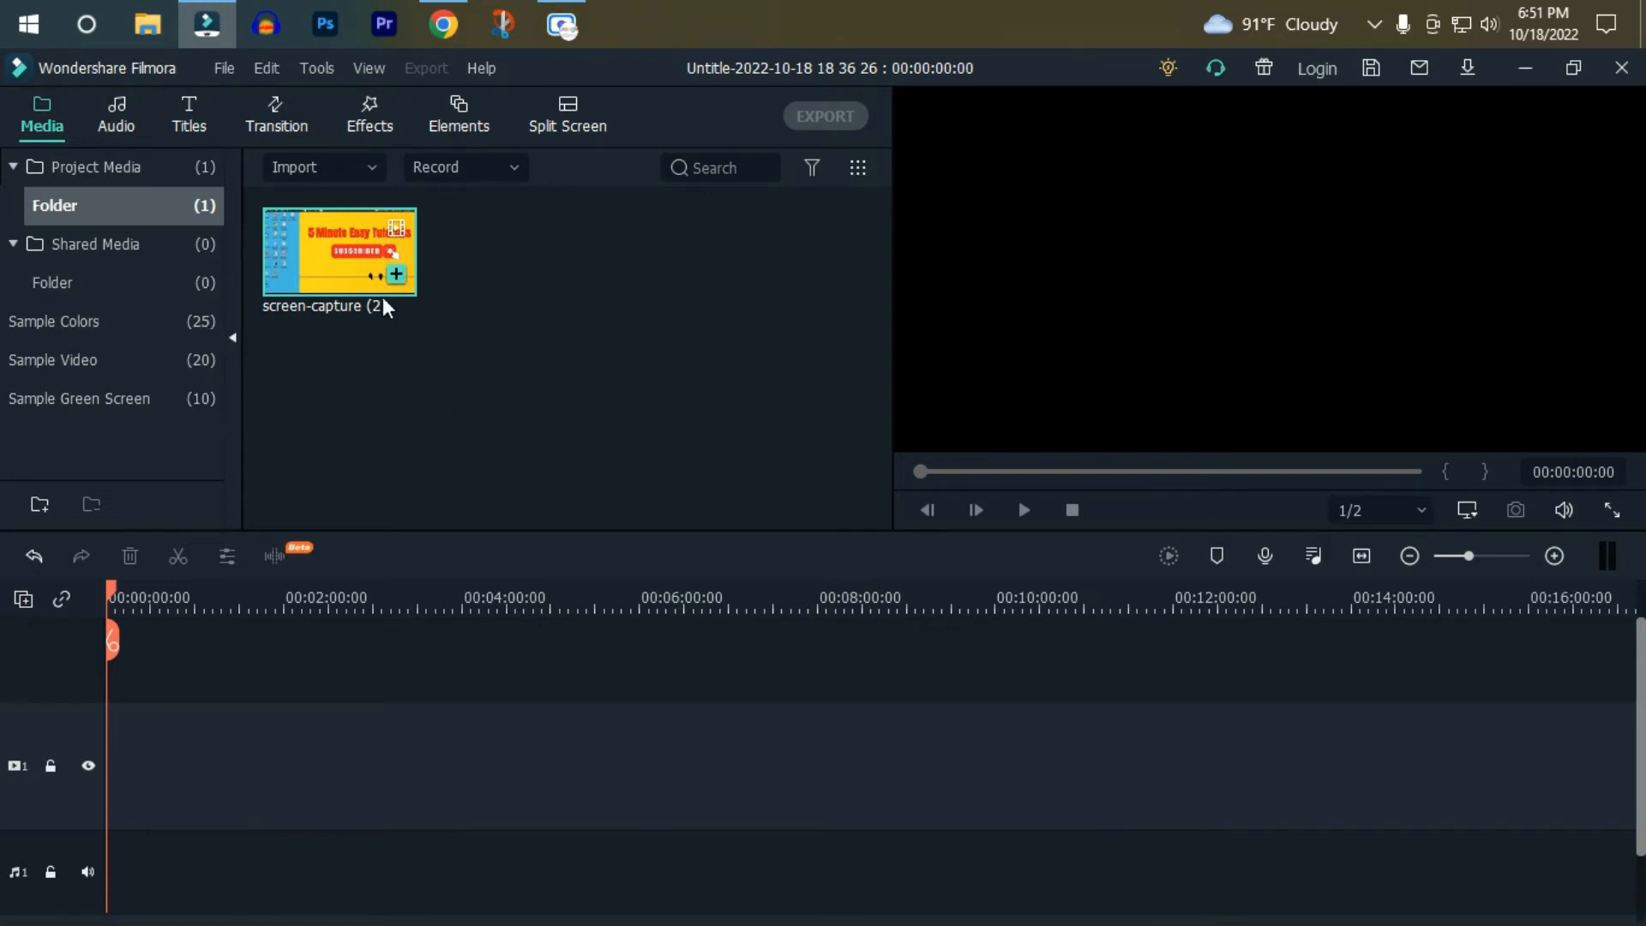
Add the screen-capture (2) recording to the timeline, keeping the project settings of 1920 x 1080 at 25fps.
left_click(395, 275)
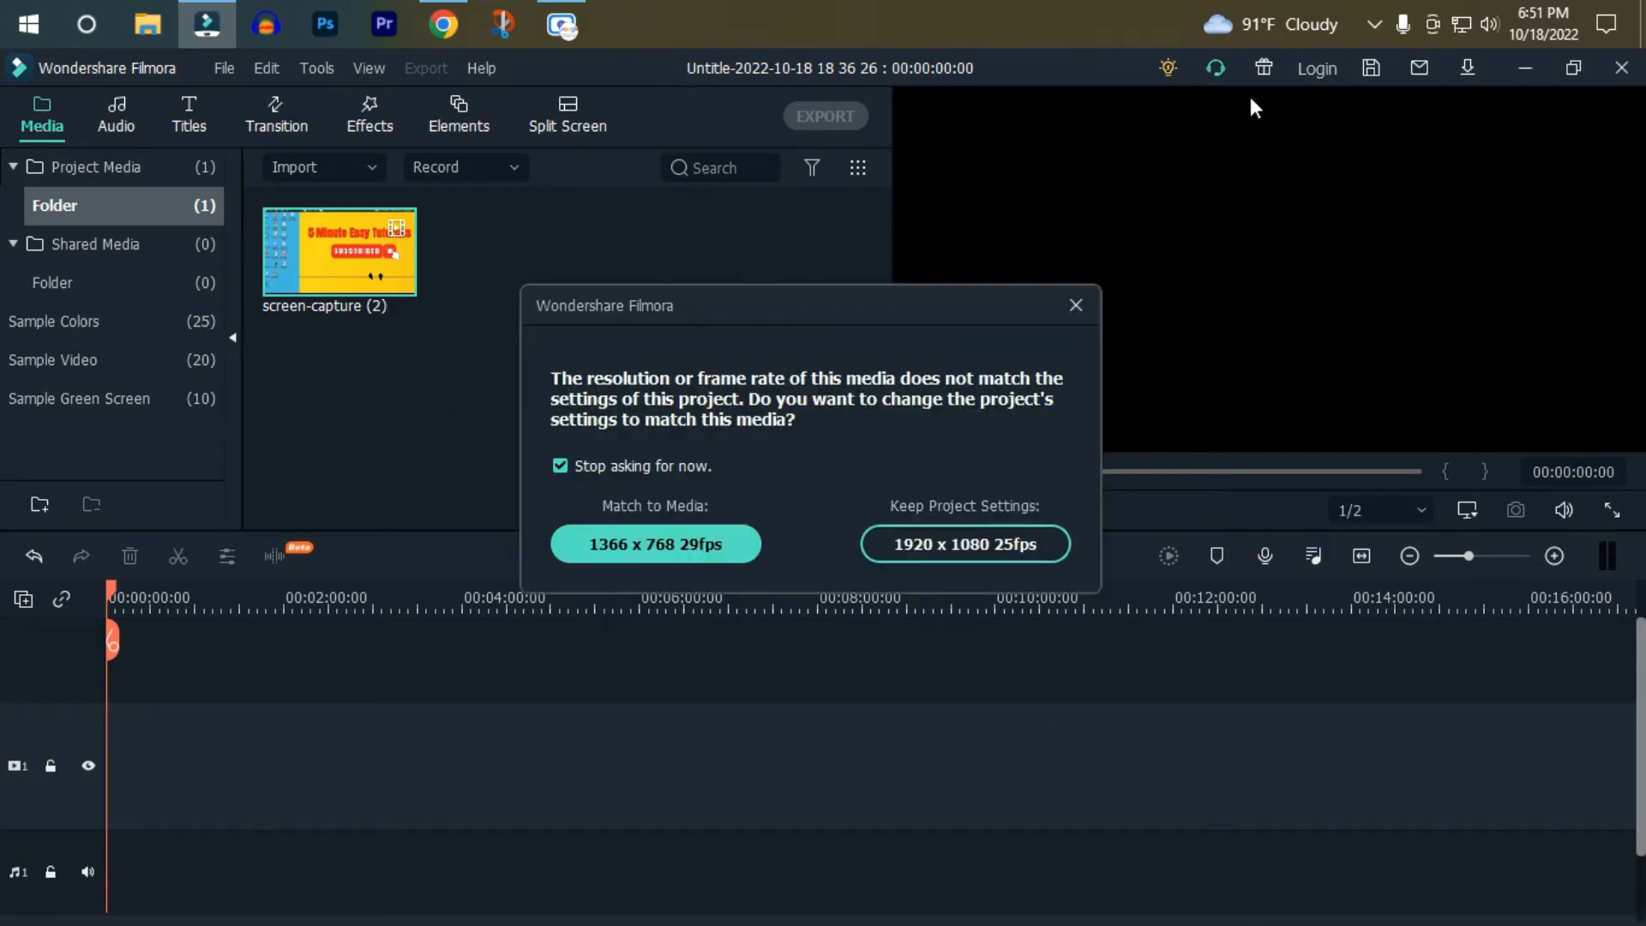
left_click(958, 542)
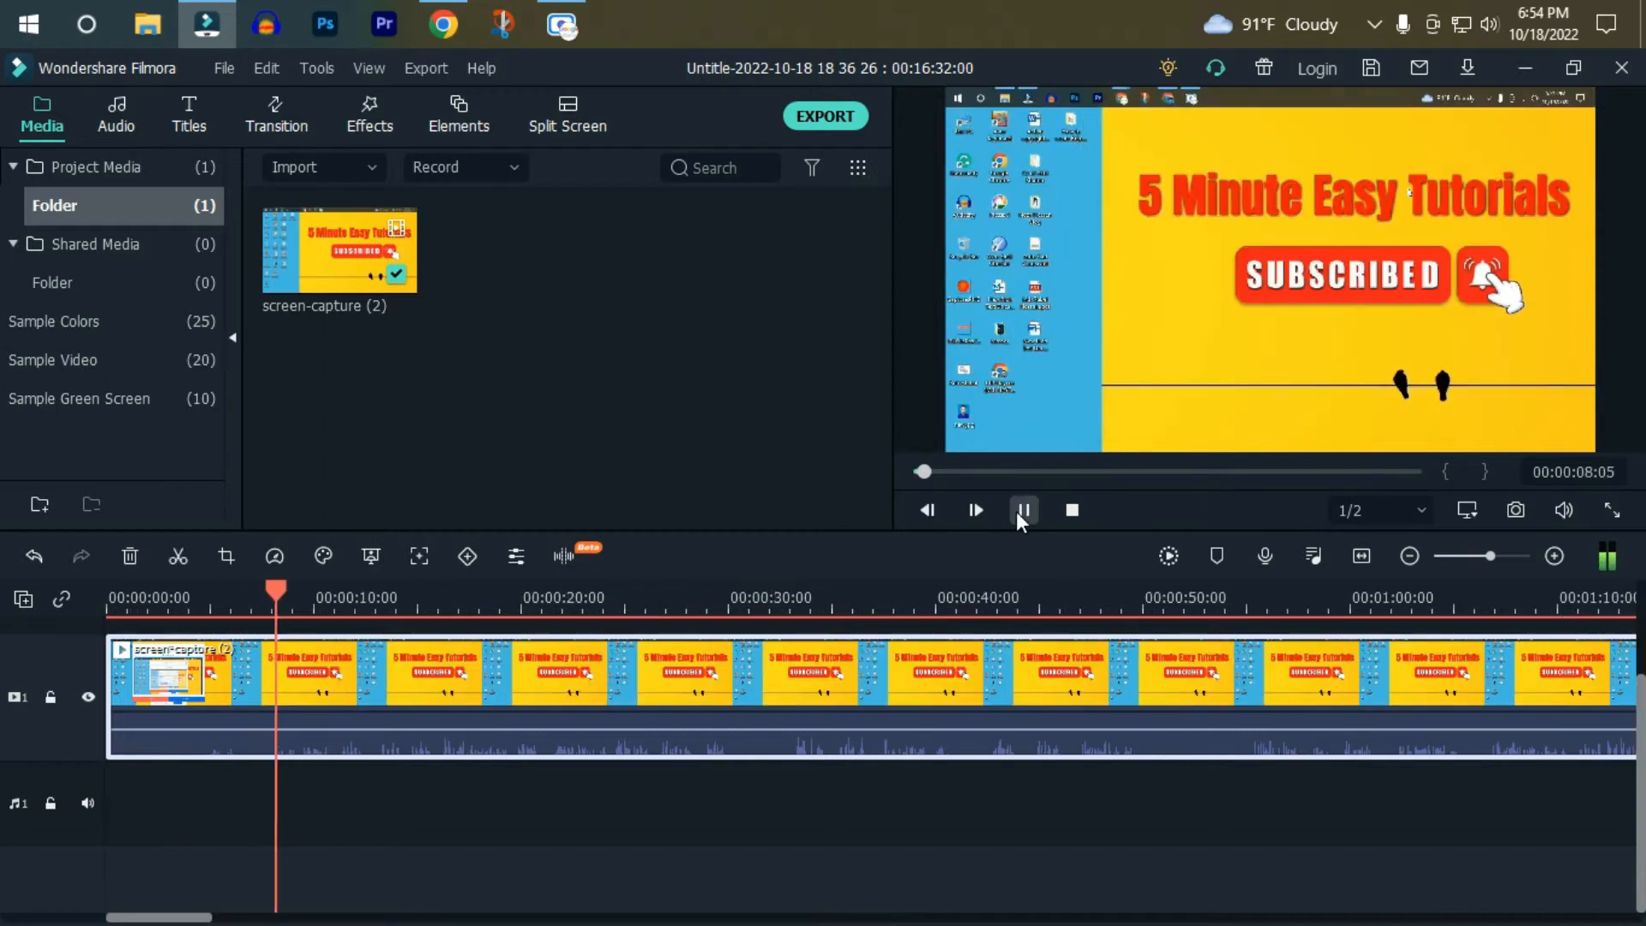
Split the recording at 00:00:07:21 and delete the opening section before the cut.
left_click(1023, 511)
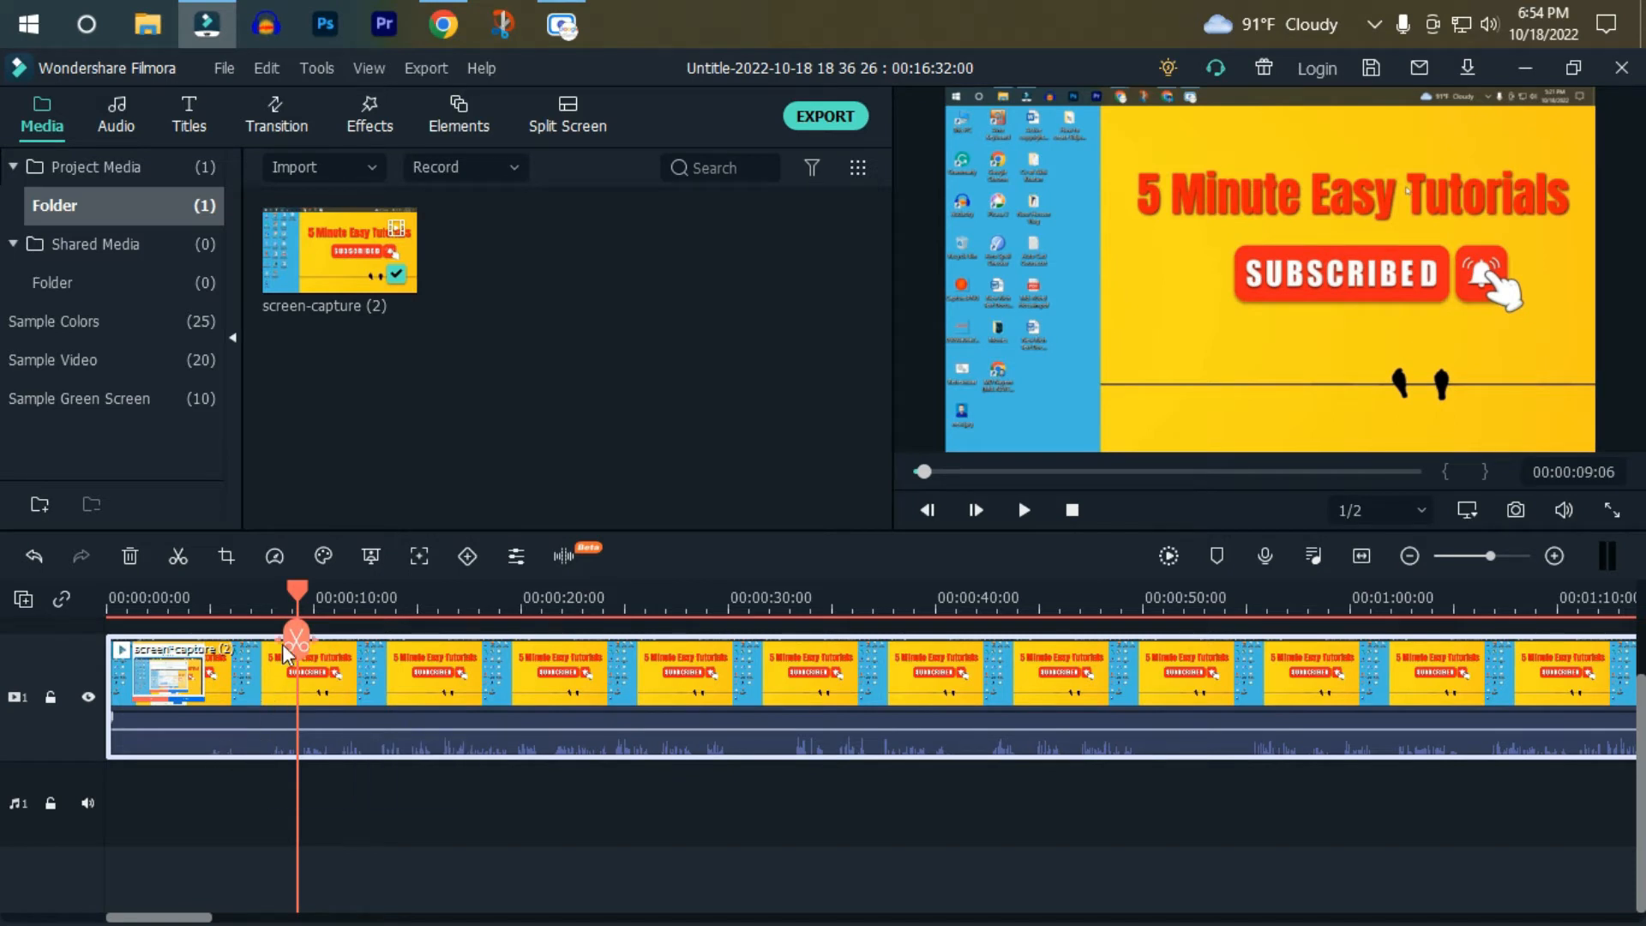
left_click_drag(296, 643, 245, 650)
left_click(1031, 507)
left_click(1031, 507)
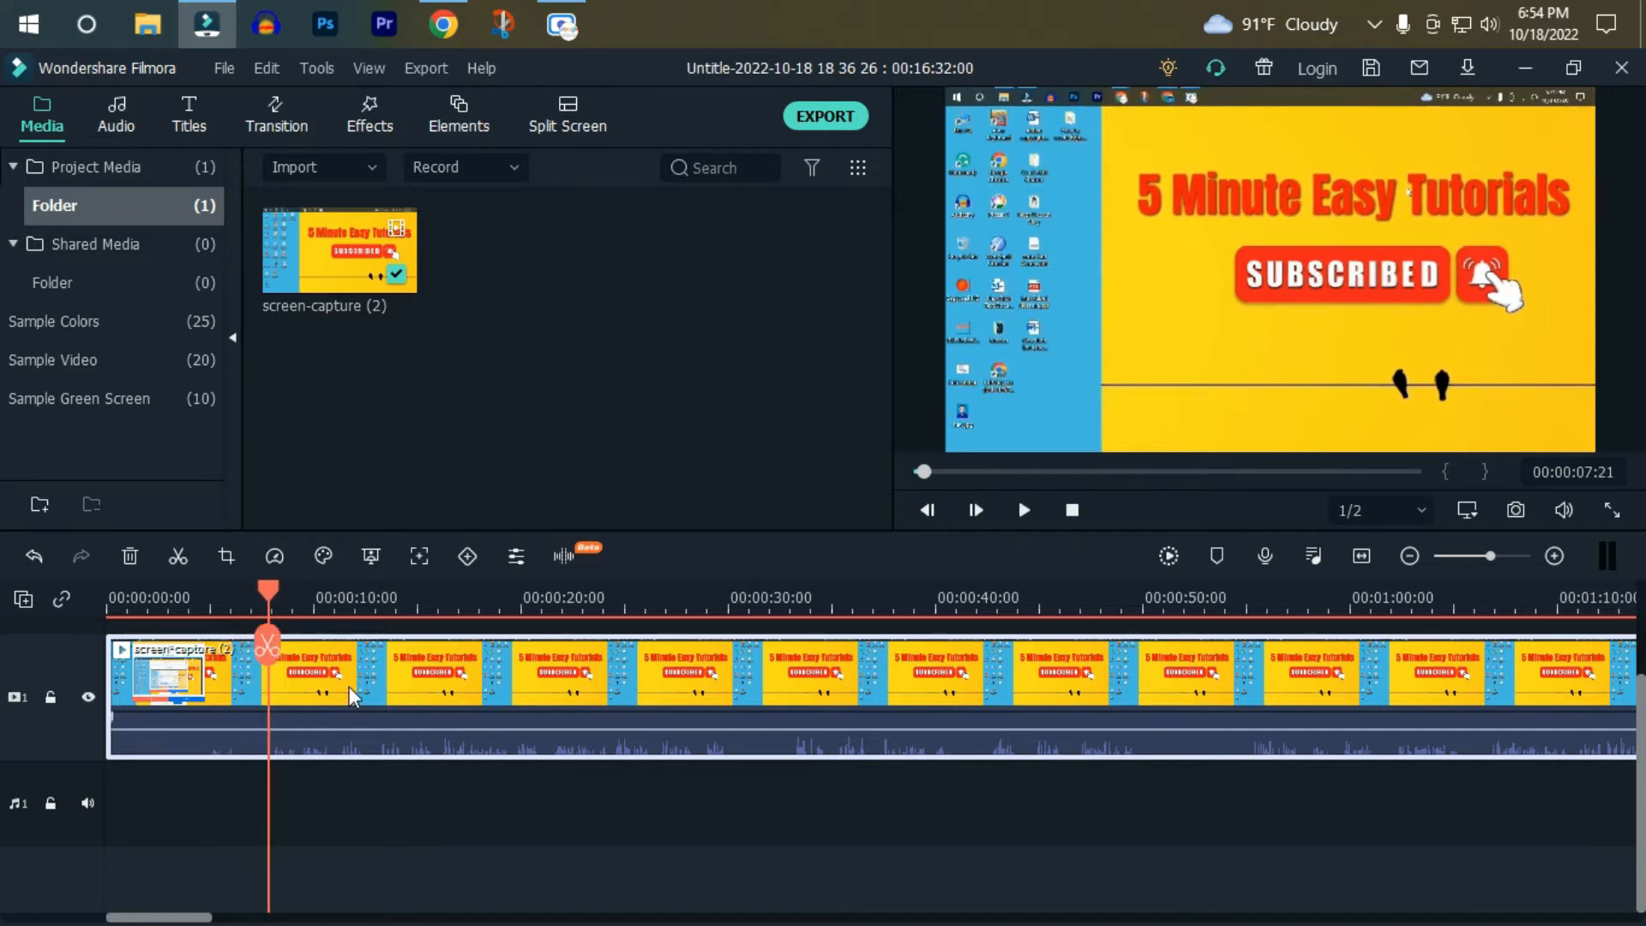
left_click(269, 644)
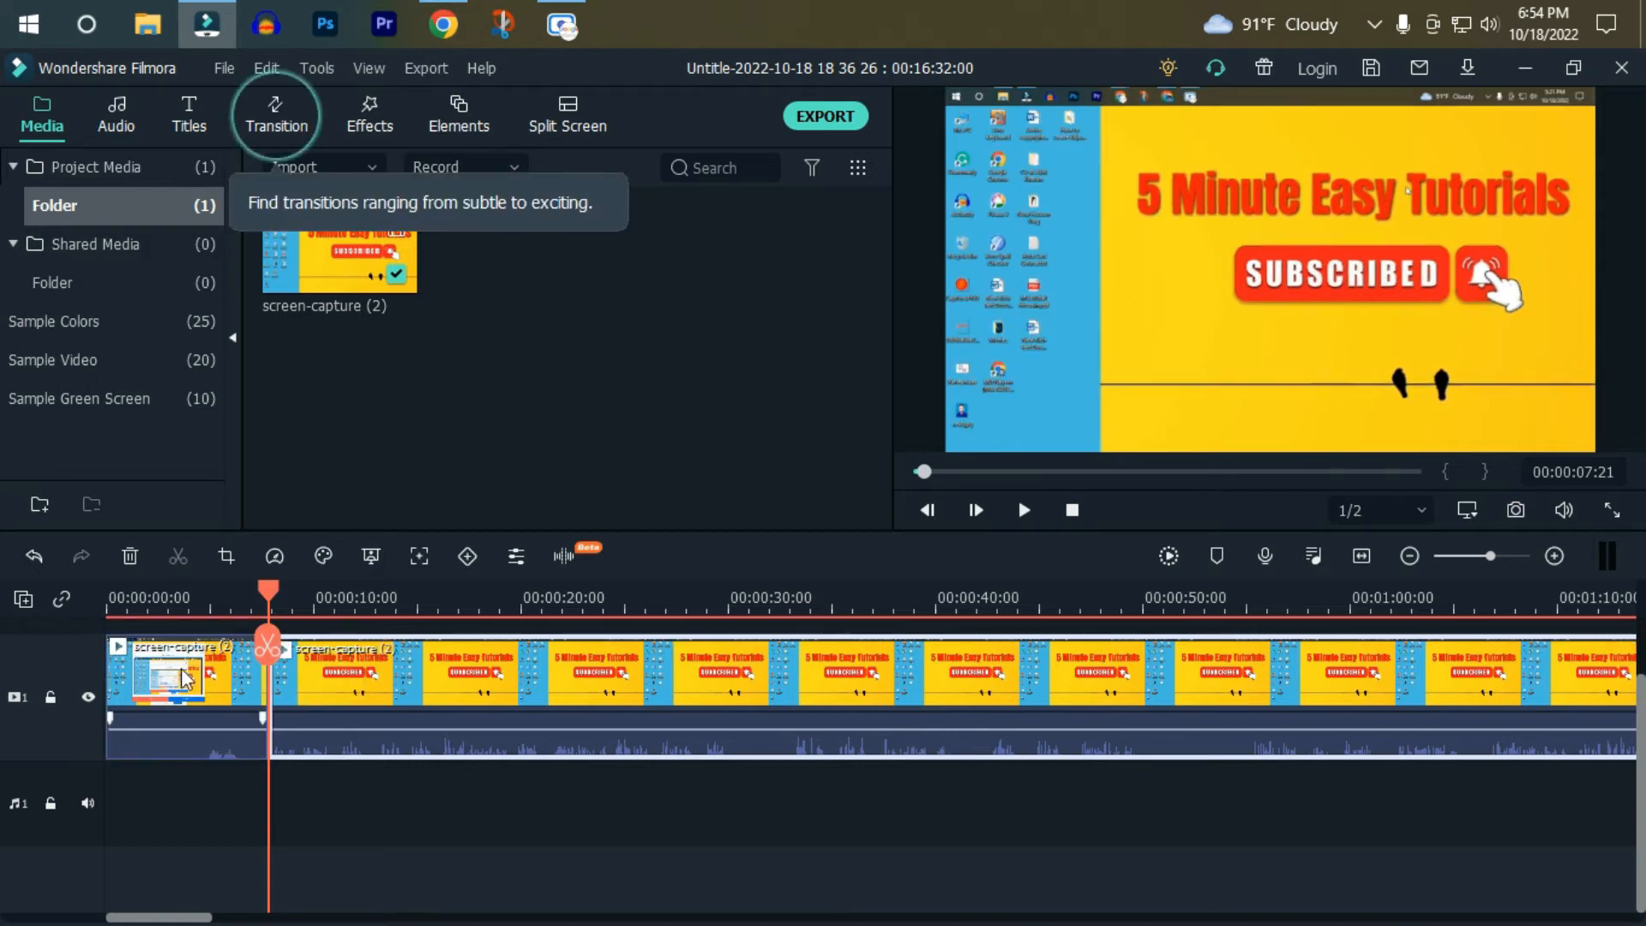
left_click(130, 557)
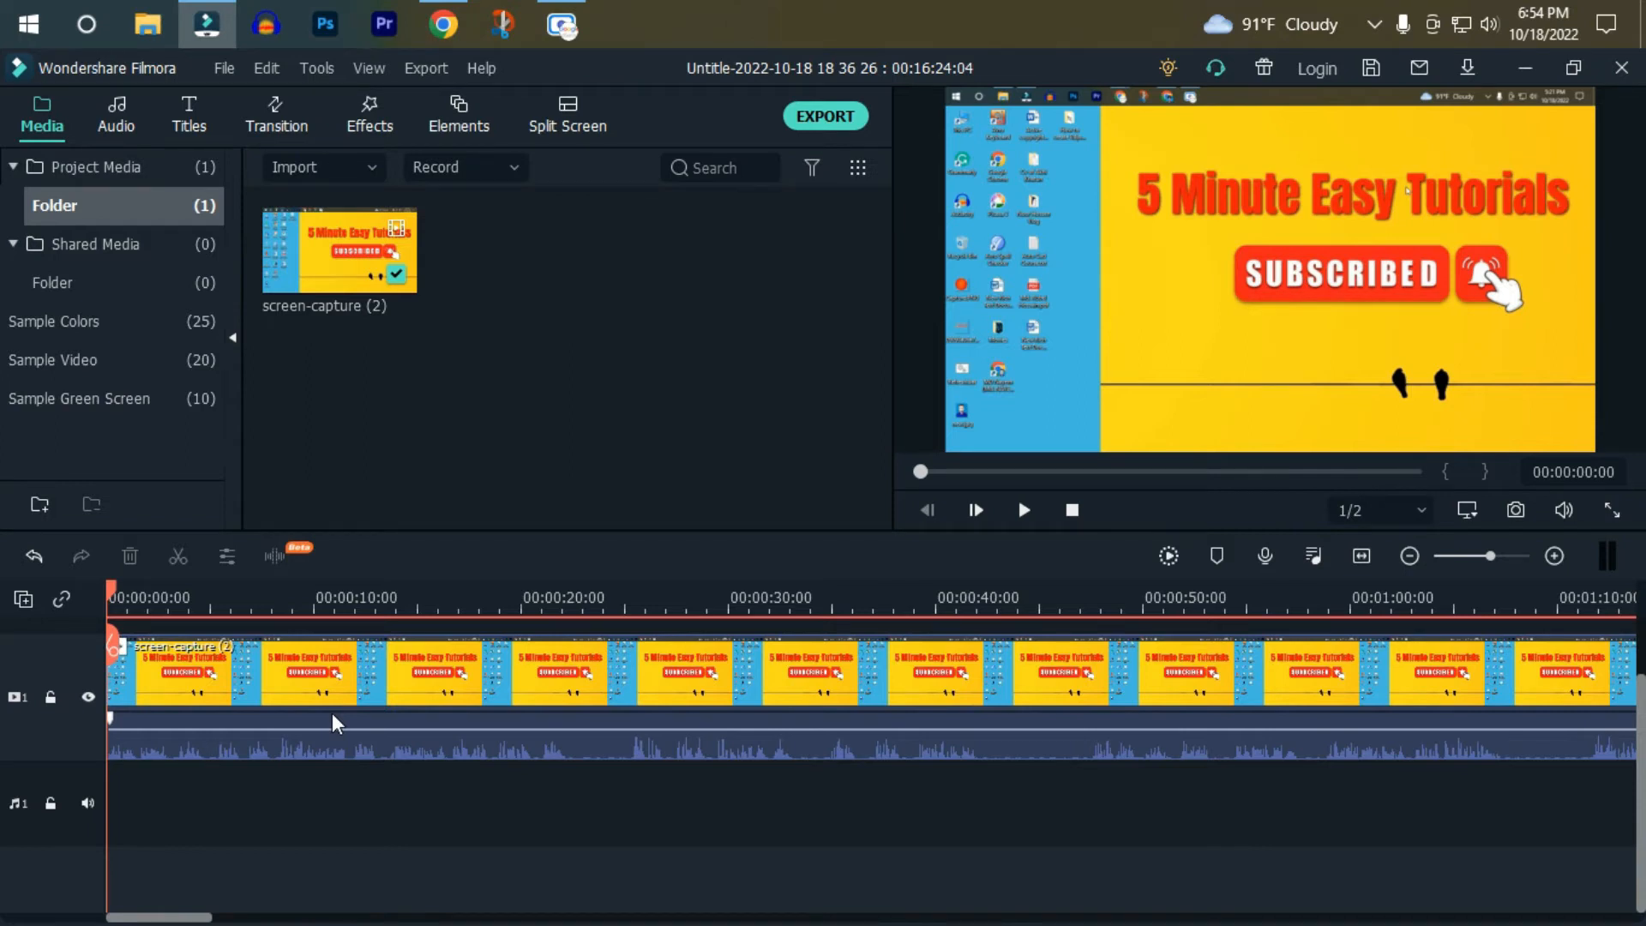
Play the trimmed recording up to the next unwanted section and split the clip there.
left_click(1024, 510)
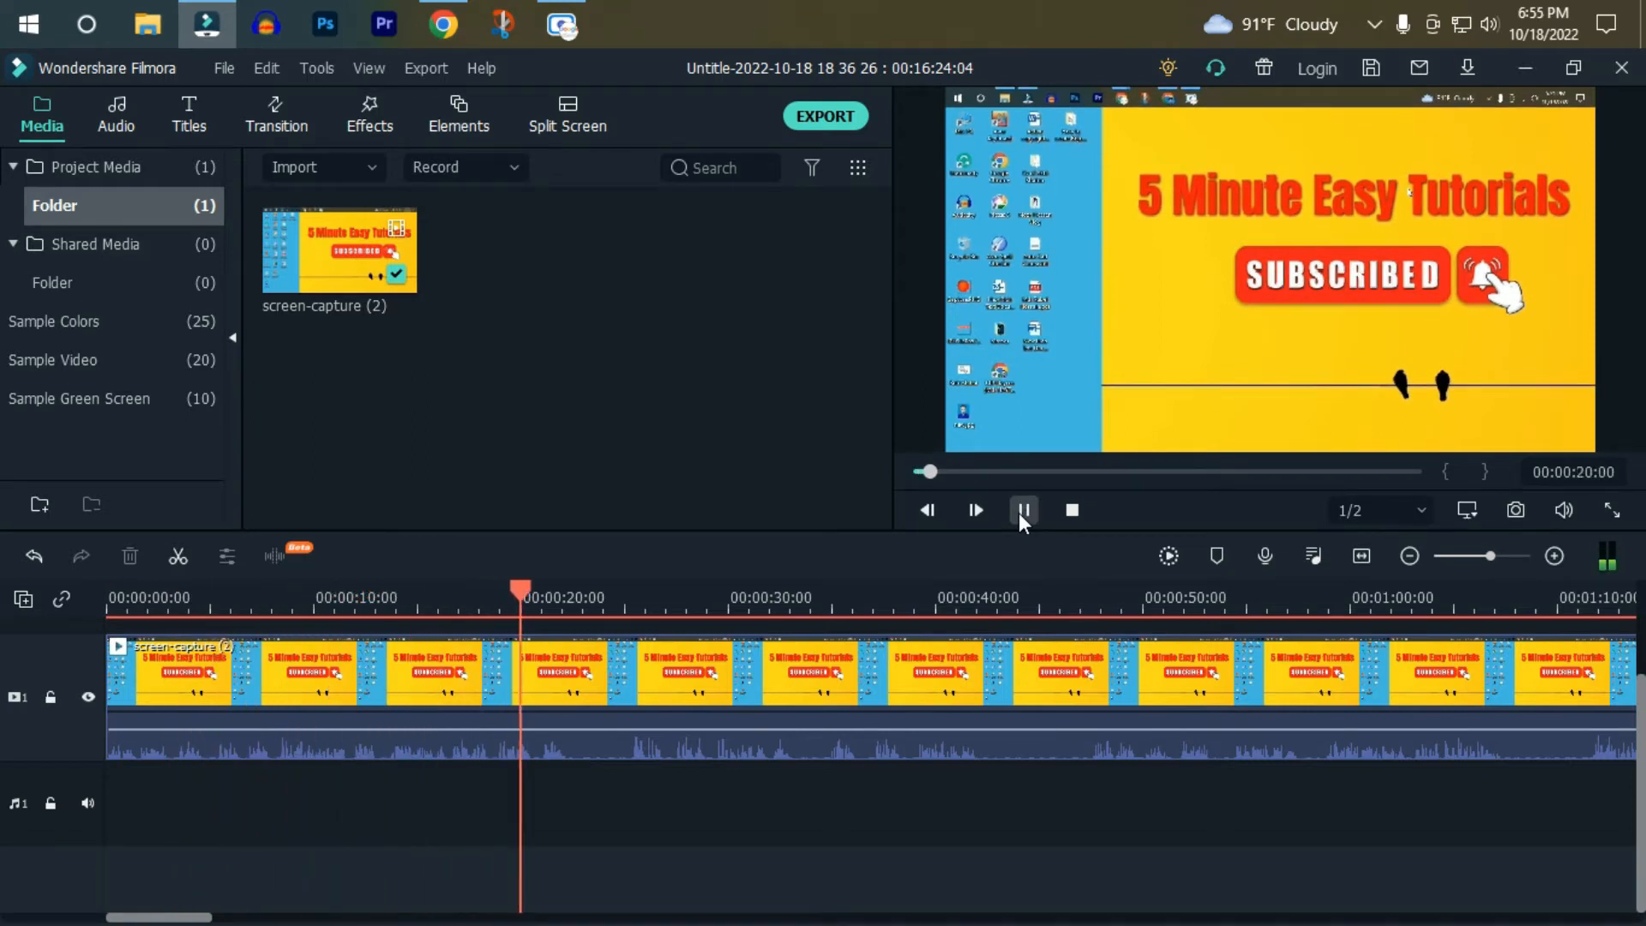
left_click(1023, 510)
key("ctrl+b")
left_click(1024, 510)
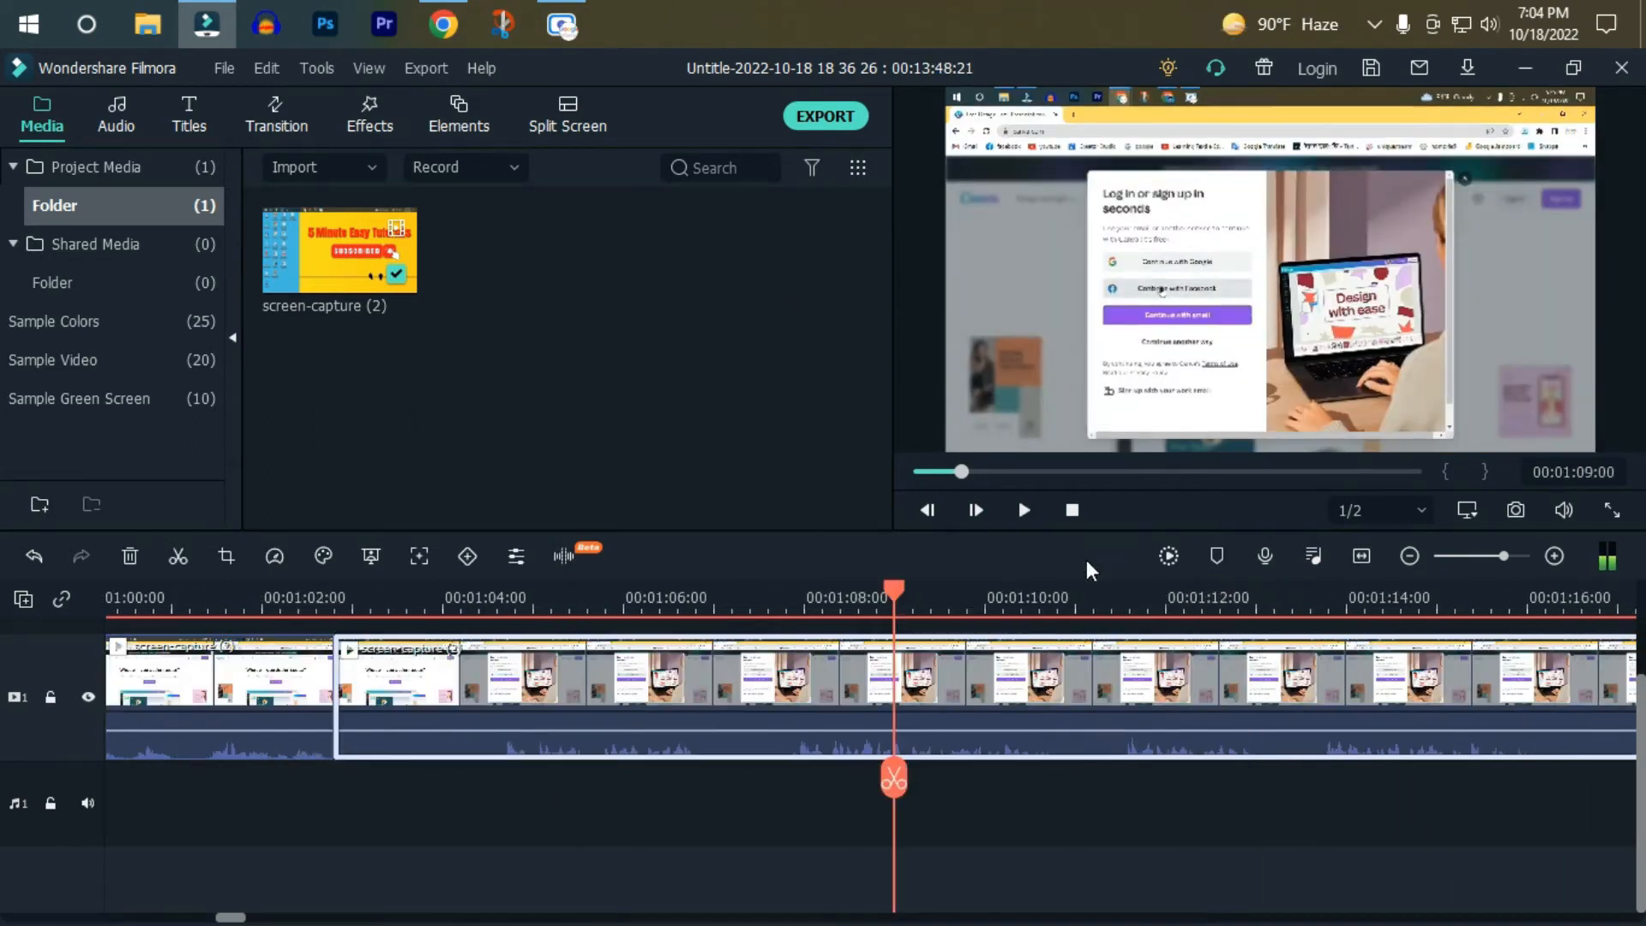
Split the clip at about 00:01:07 and delete the section between this cut and the previous one.
left_click_drag(894, 778, 790, 799)
left_click(790, 799)
left_click(729, 729)
key("Delete")
Split the clip at 00:01:06:00 and again a few frames further on, and delete the short piece in between.
left_click(1026, 515)
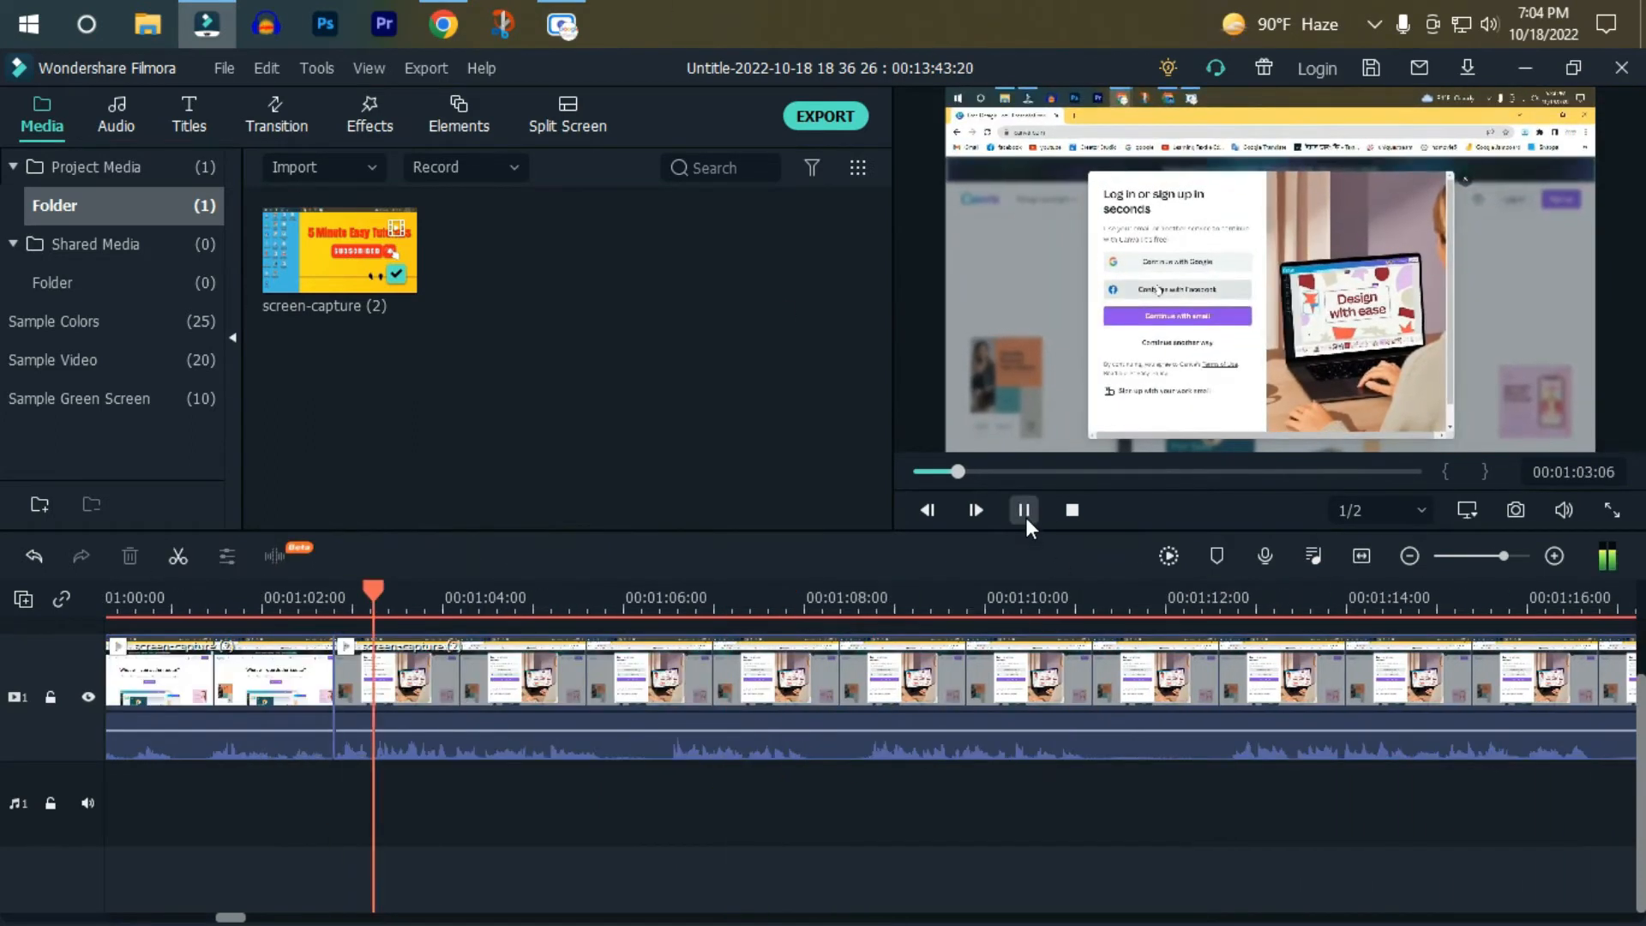
left_click(1026, 515)
left_click(617, 809)
mouse_move(661, 799)
left_mouse_down()
mouse_move(624, 807)
mouse_move(676, 808)
mouse_move(656, 808)
left_mouse_up()
left_click(656, 808)
left_click(640, 729)
key("Delete")
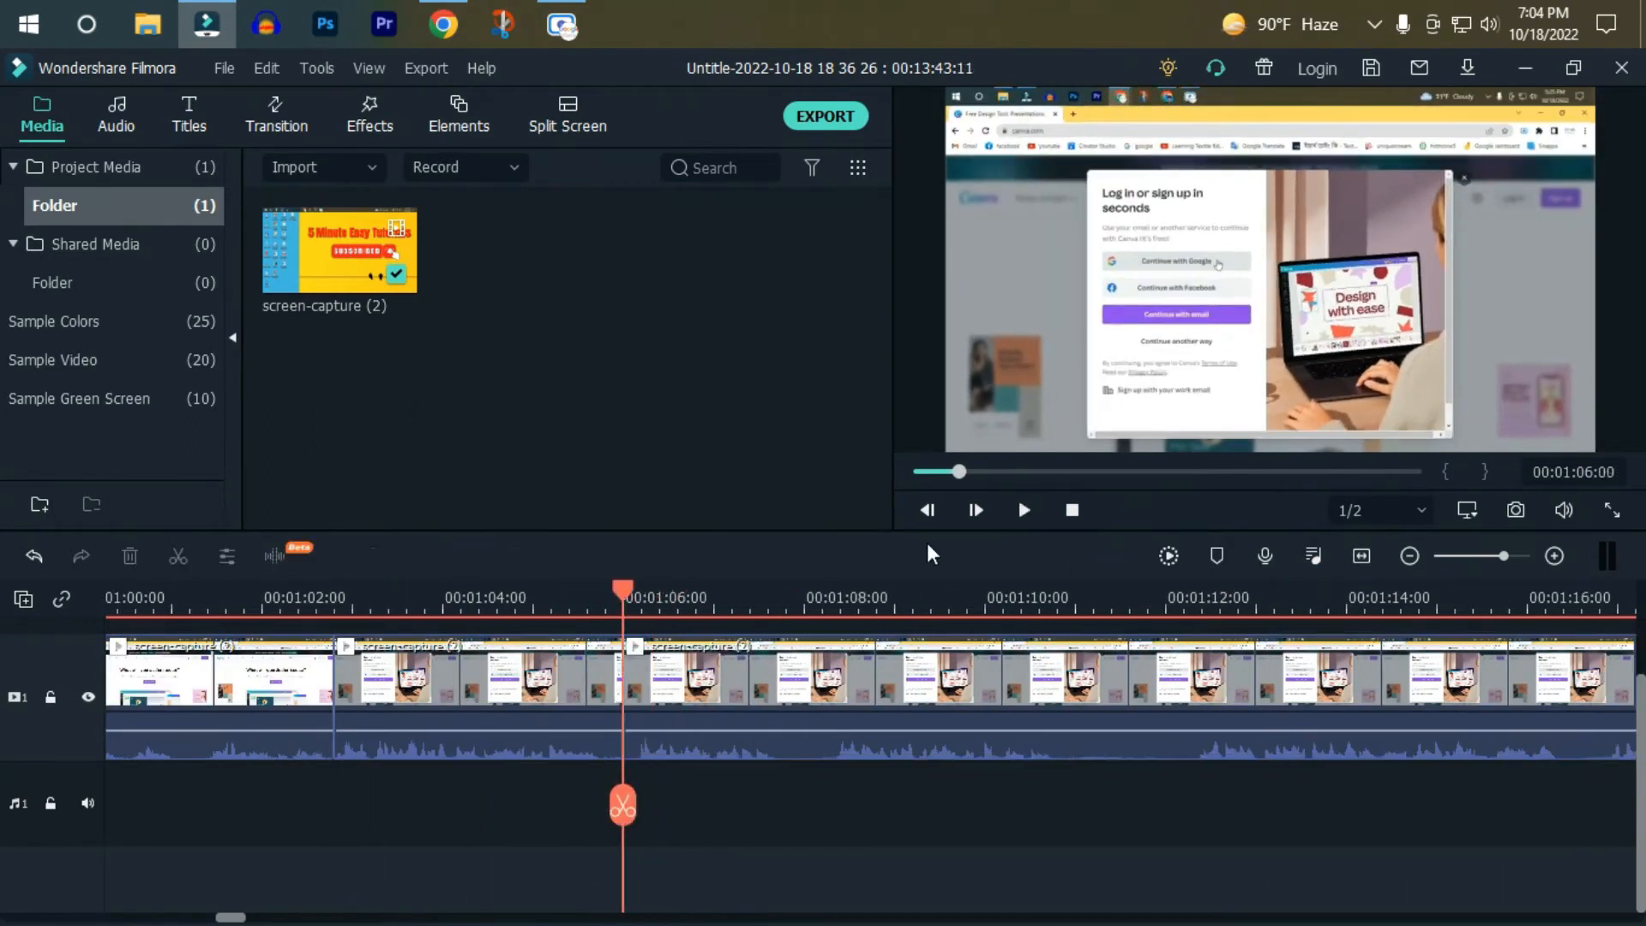
Split the clip at the start of the next unwanted section and replay the footage to find where that section ends.
left_click(1025, 513)
left_click(1029, 514)
key("ctrl+b")
left_click(1024, 511)
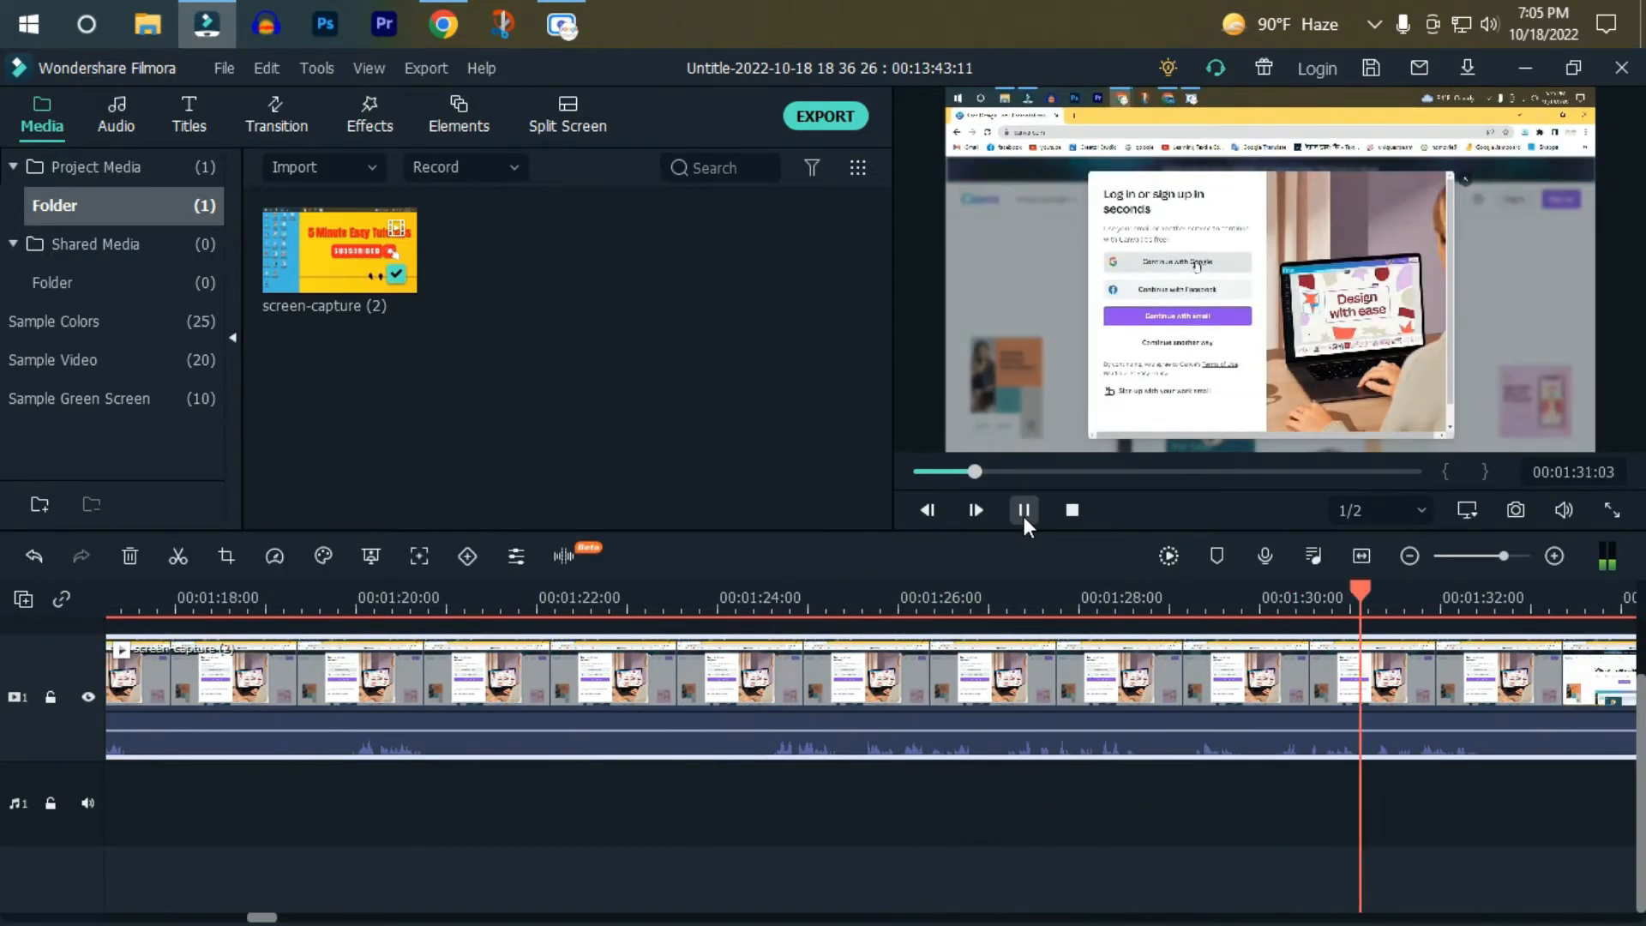
left_click(1026, 519)
left_click_drag(976, 472, 967, 472)
left_click(1029, 514)
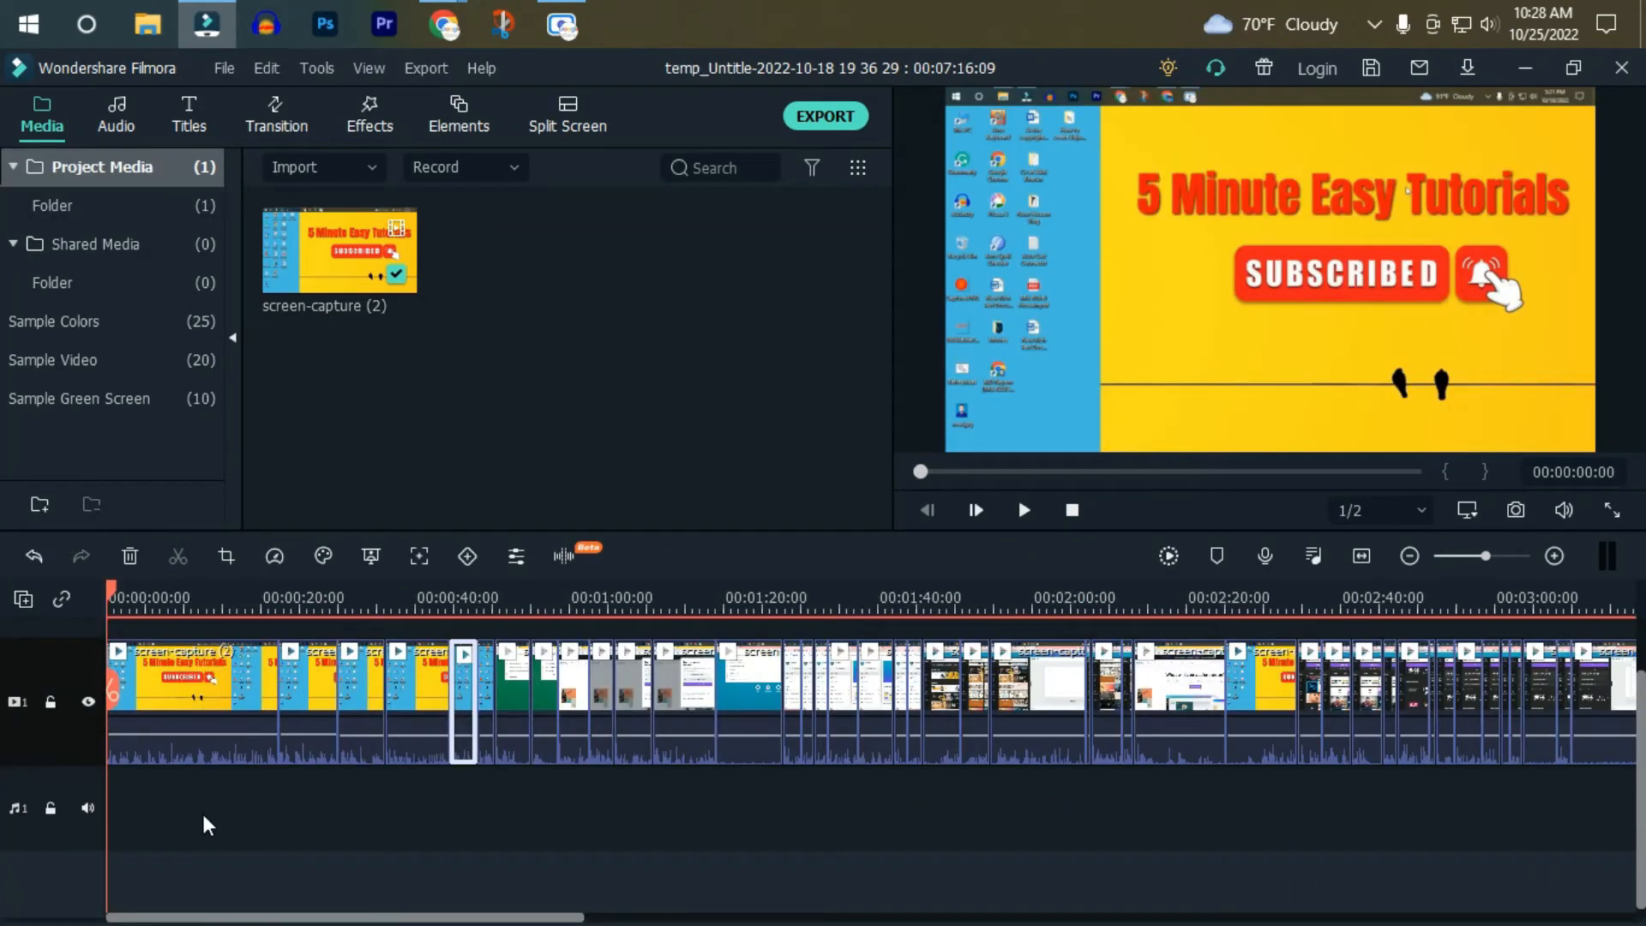
Look over the cut segments of the edited recording along the timeline.
left_click(373, 679)
left_click(551, 699)
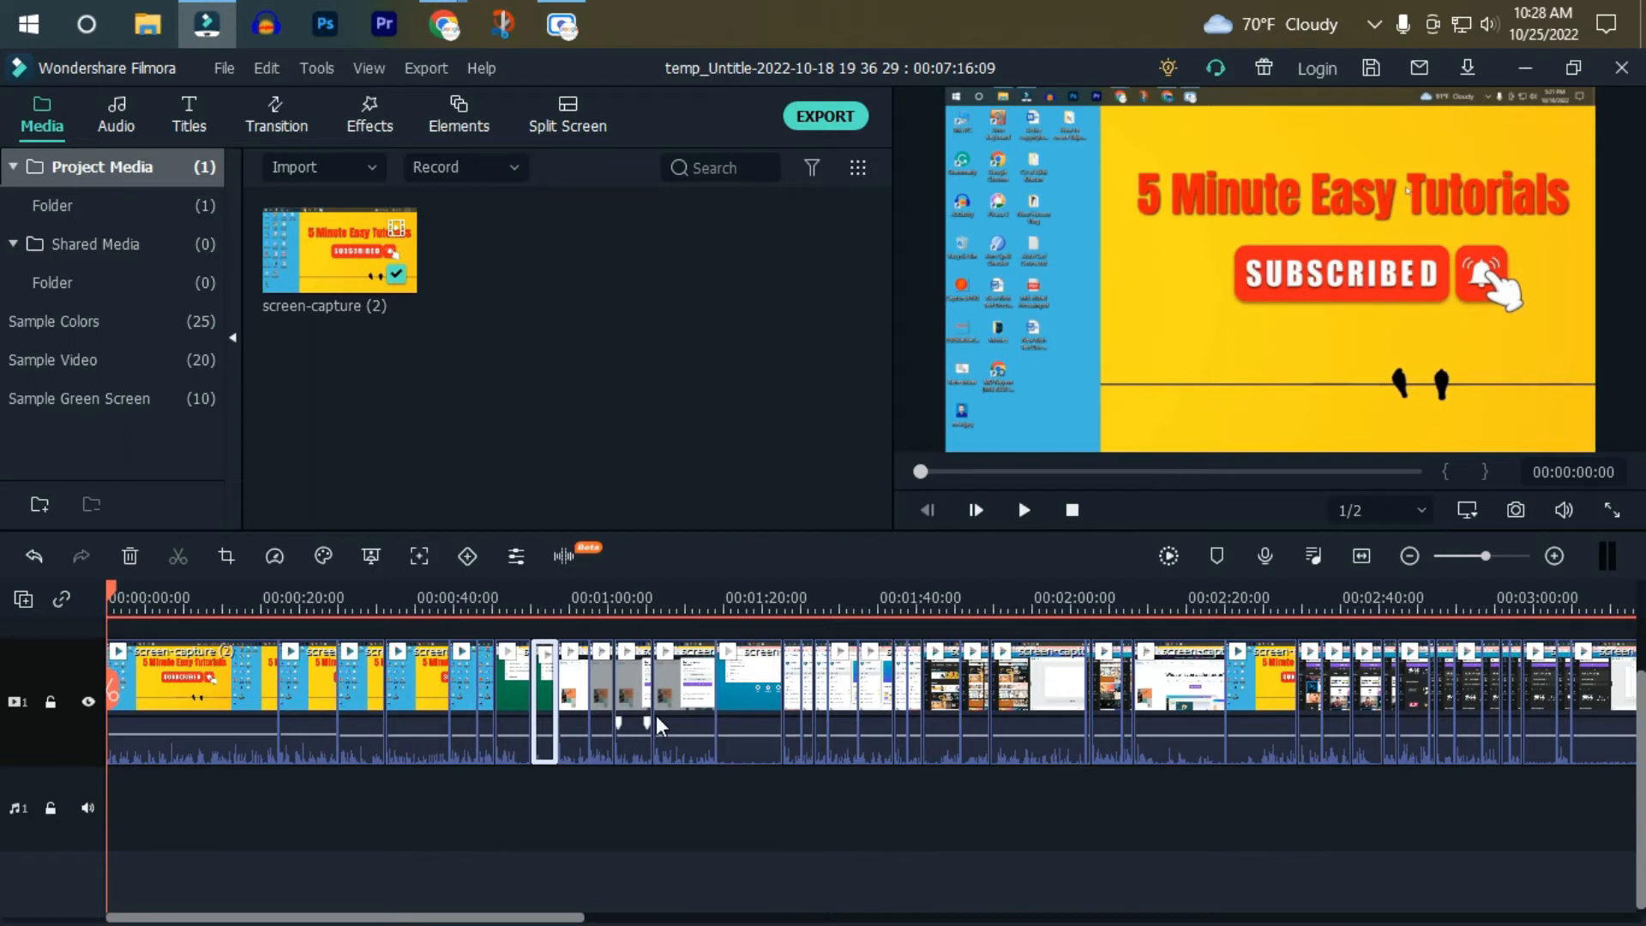
scroll(410, 815, "up", 1)
scroll(451, 757, "down", 1)
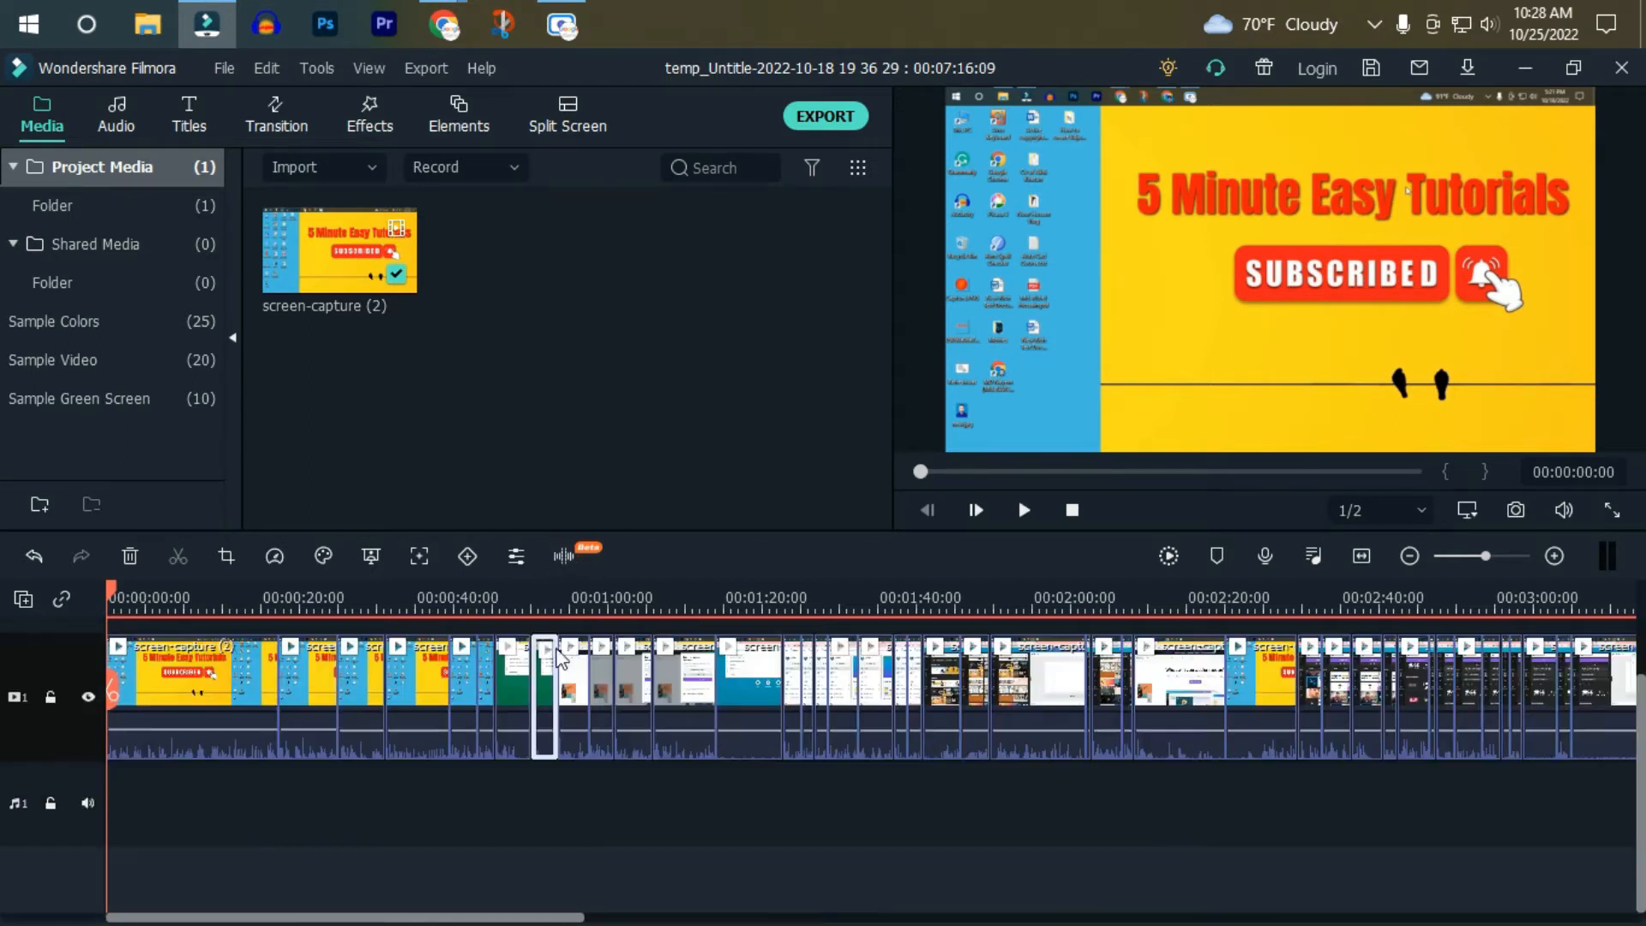
left_click(418, 785)
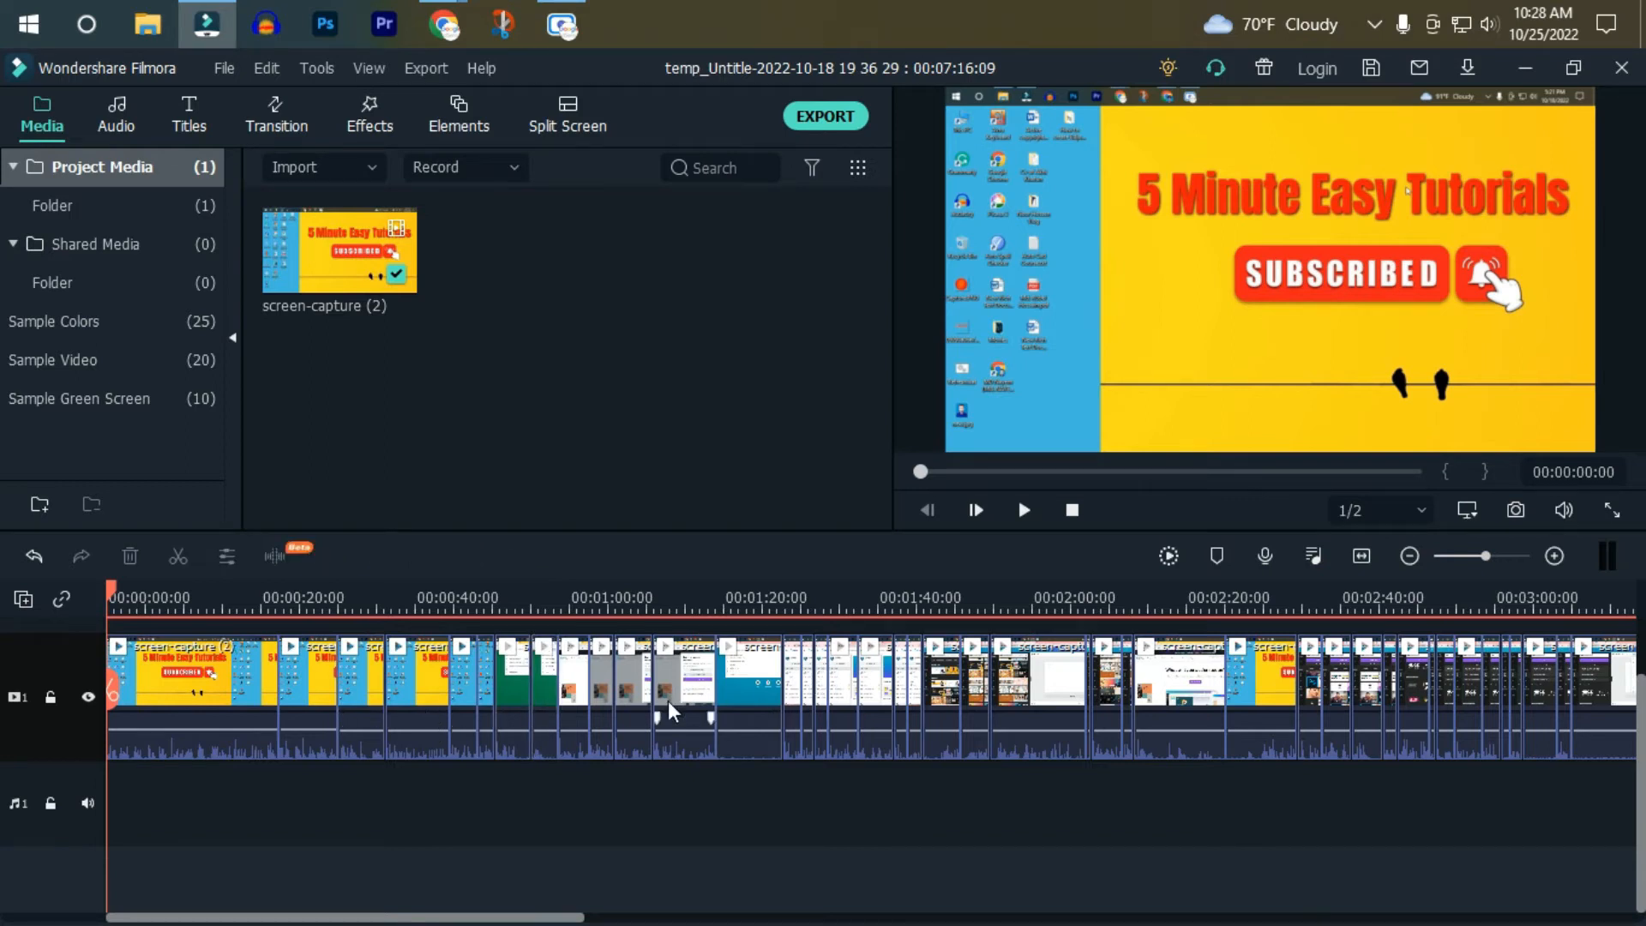
left_click(1506, 556)
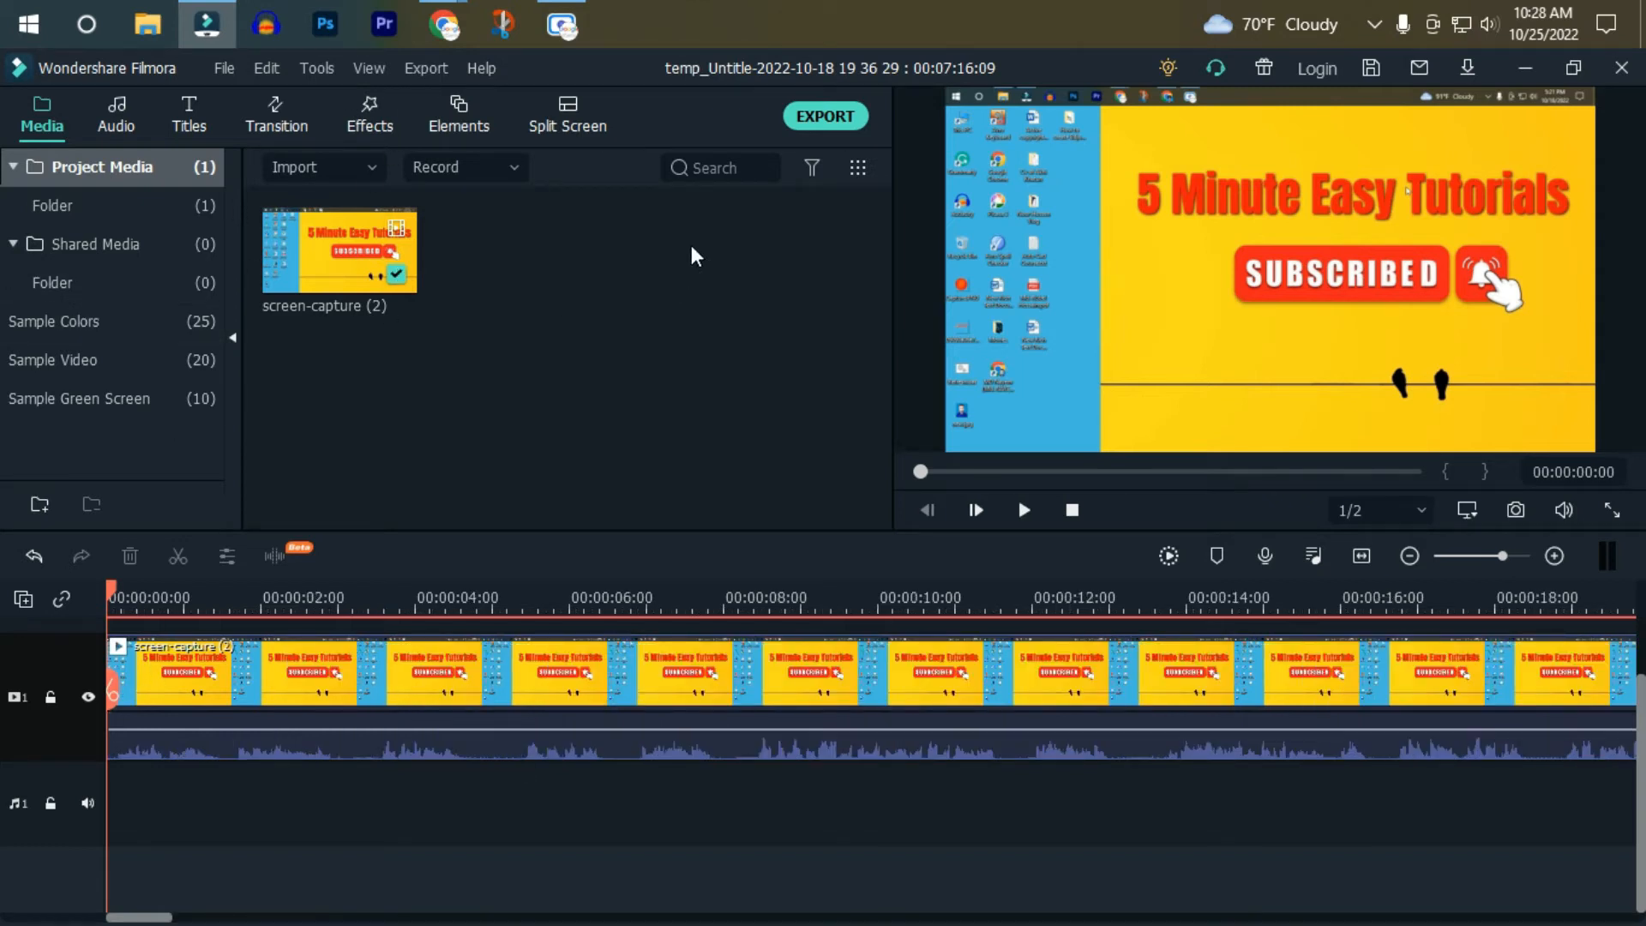
Browse all included title templates and preview Opener 1.
left_click(190, 120)
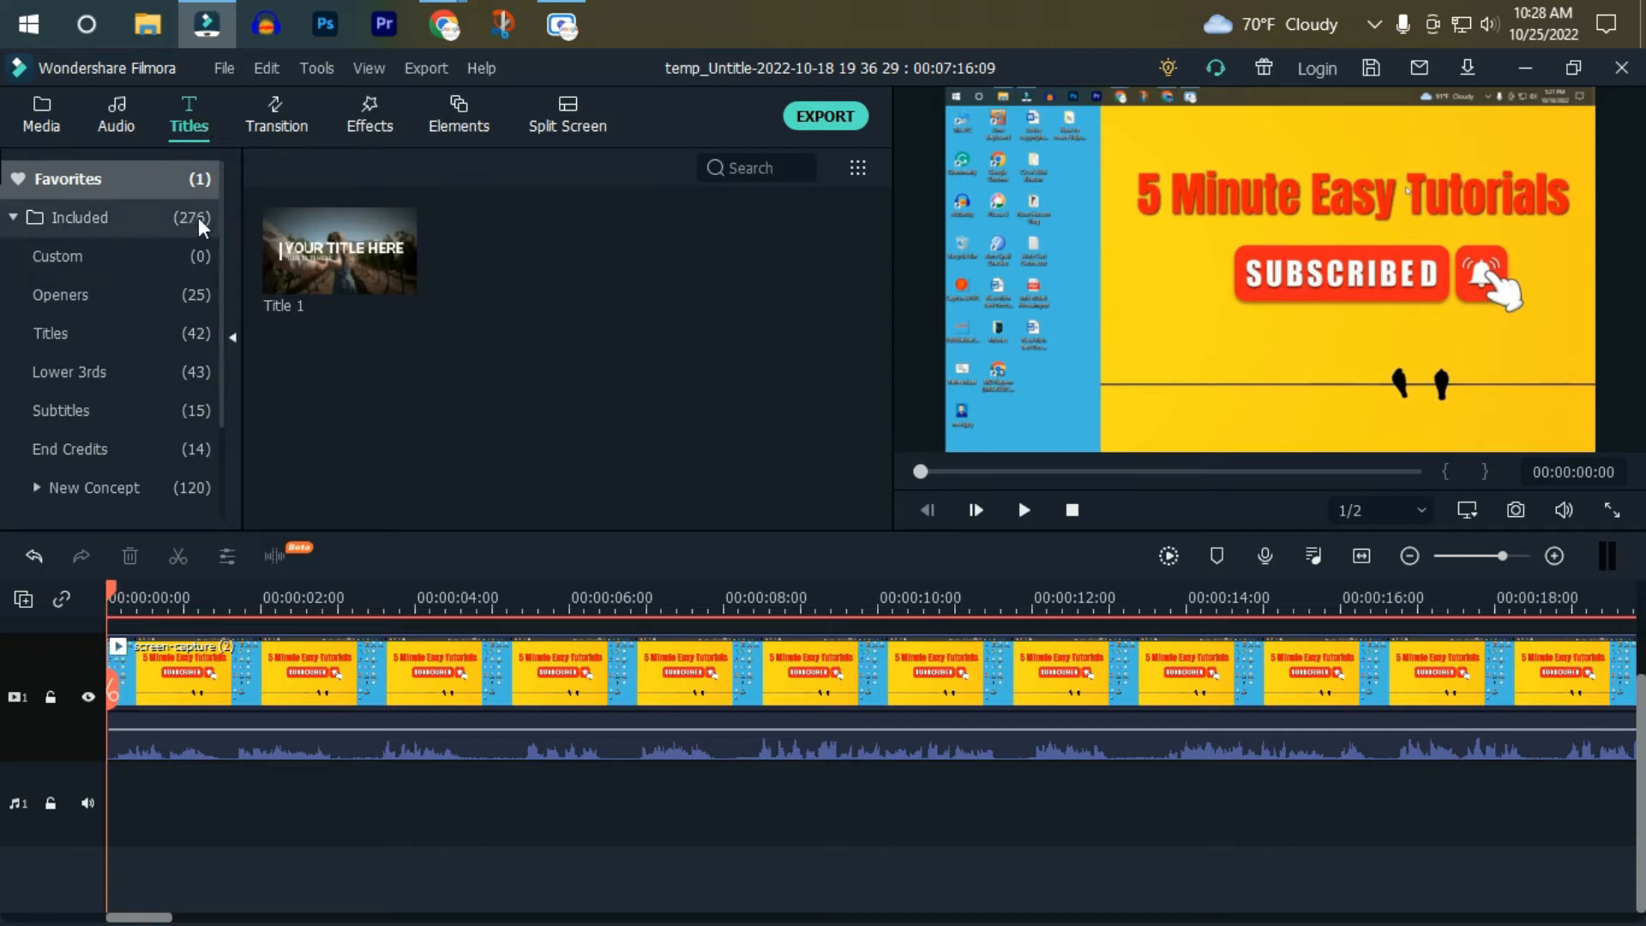
left_click(146, 215)
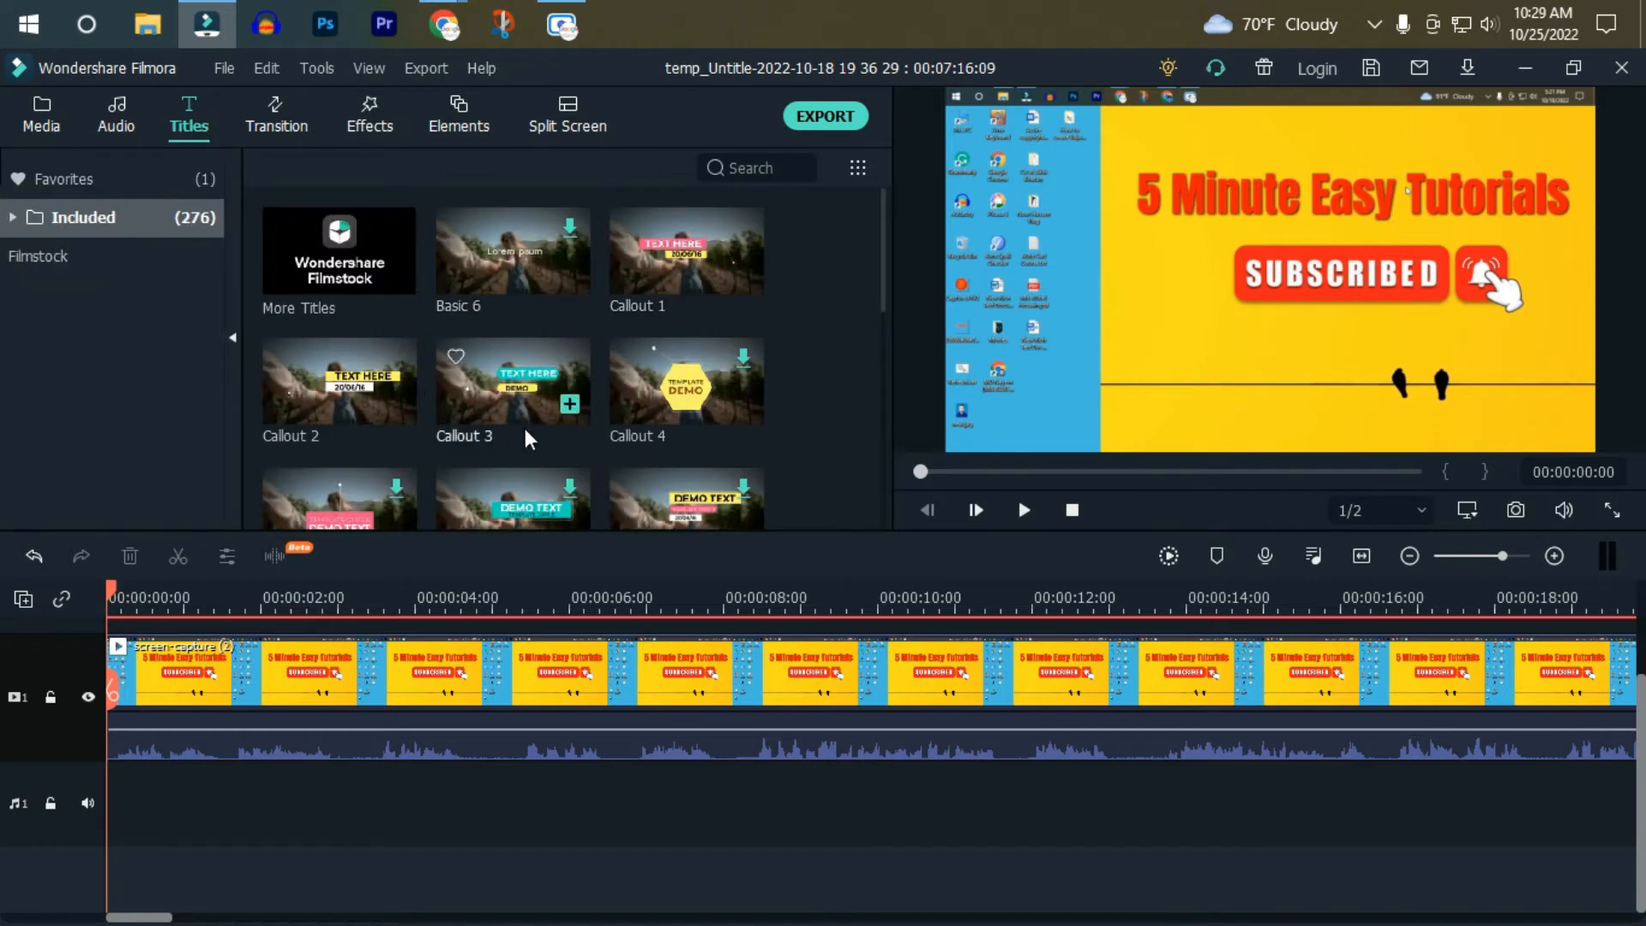
scroll(547, 435, "down", 3)
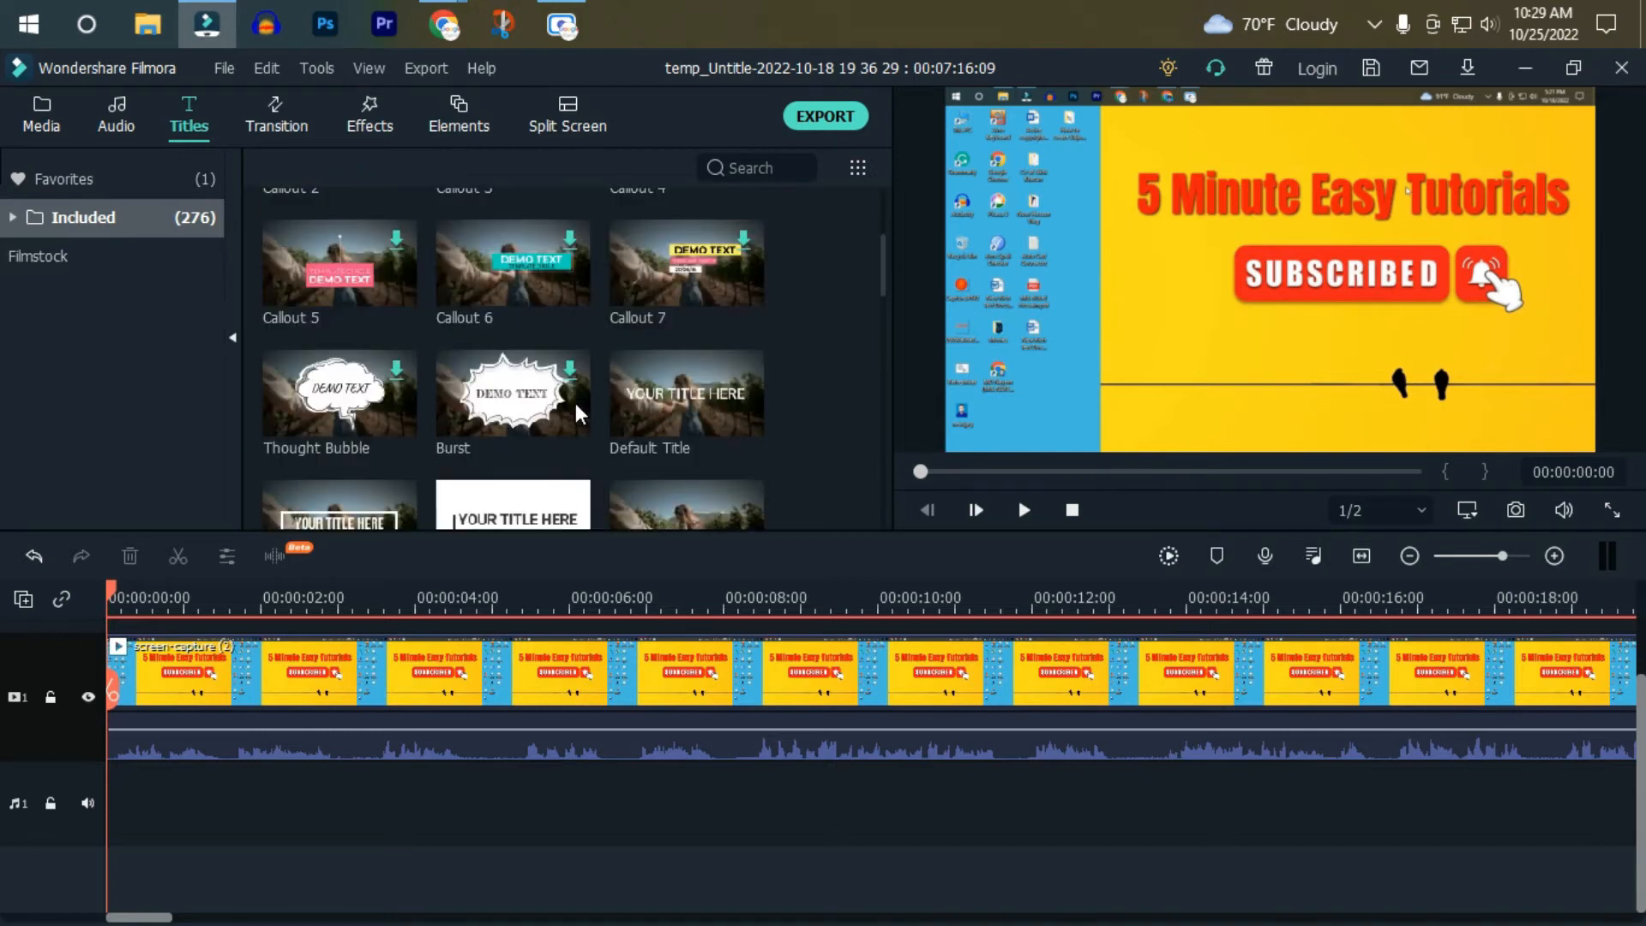
scroll(707, 389, "down", 3)
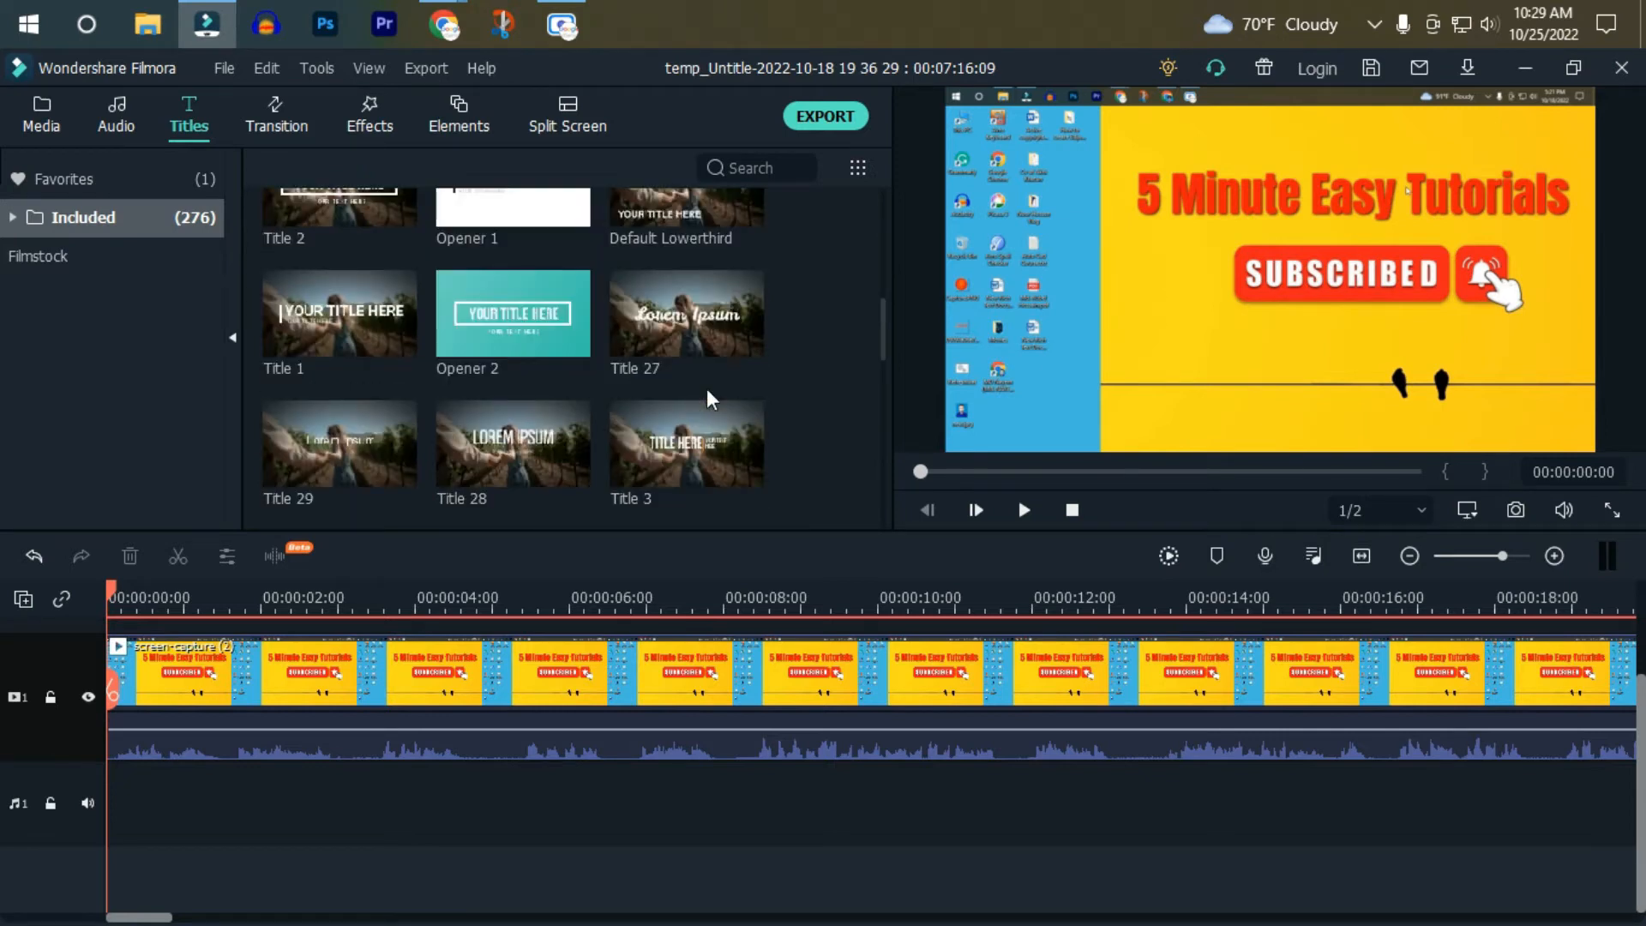
scroll(524, 504, "up", 3)
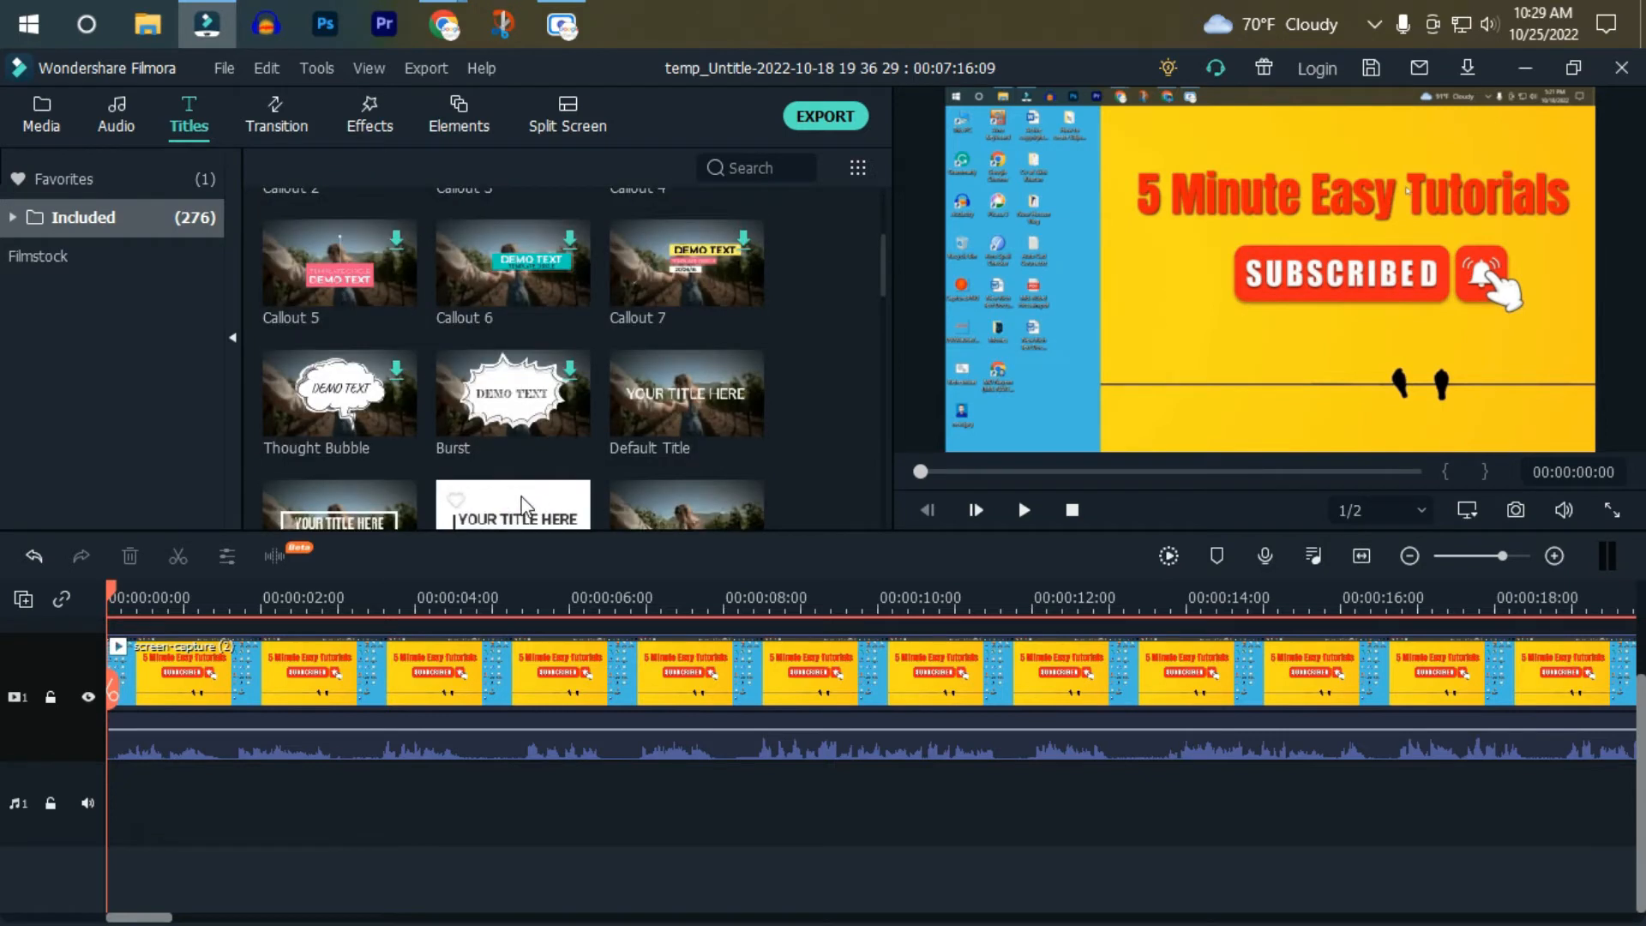
left_click(525, 504)
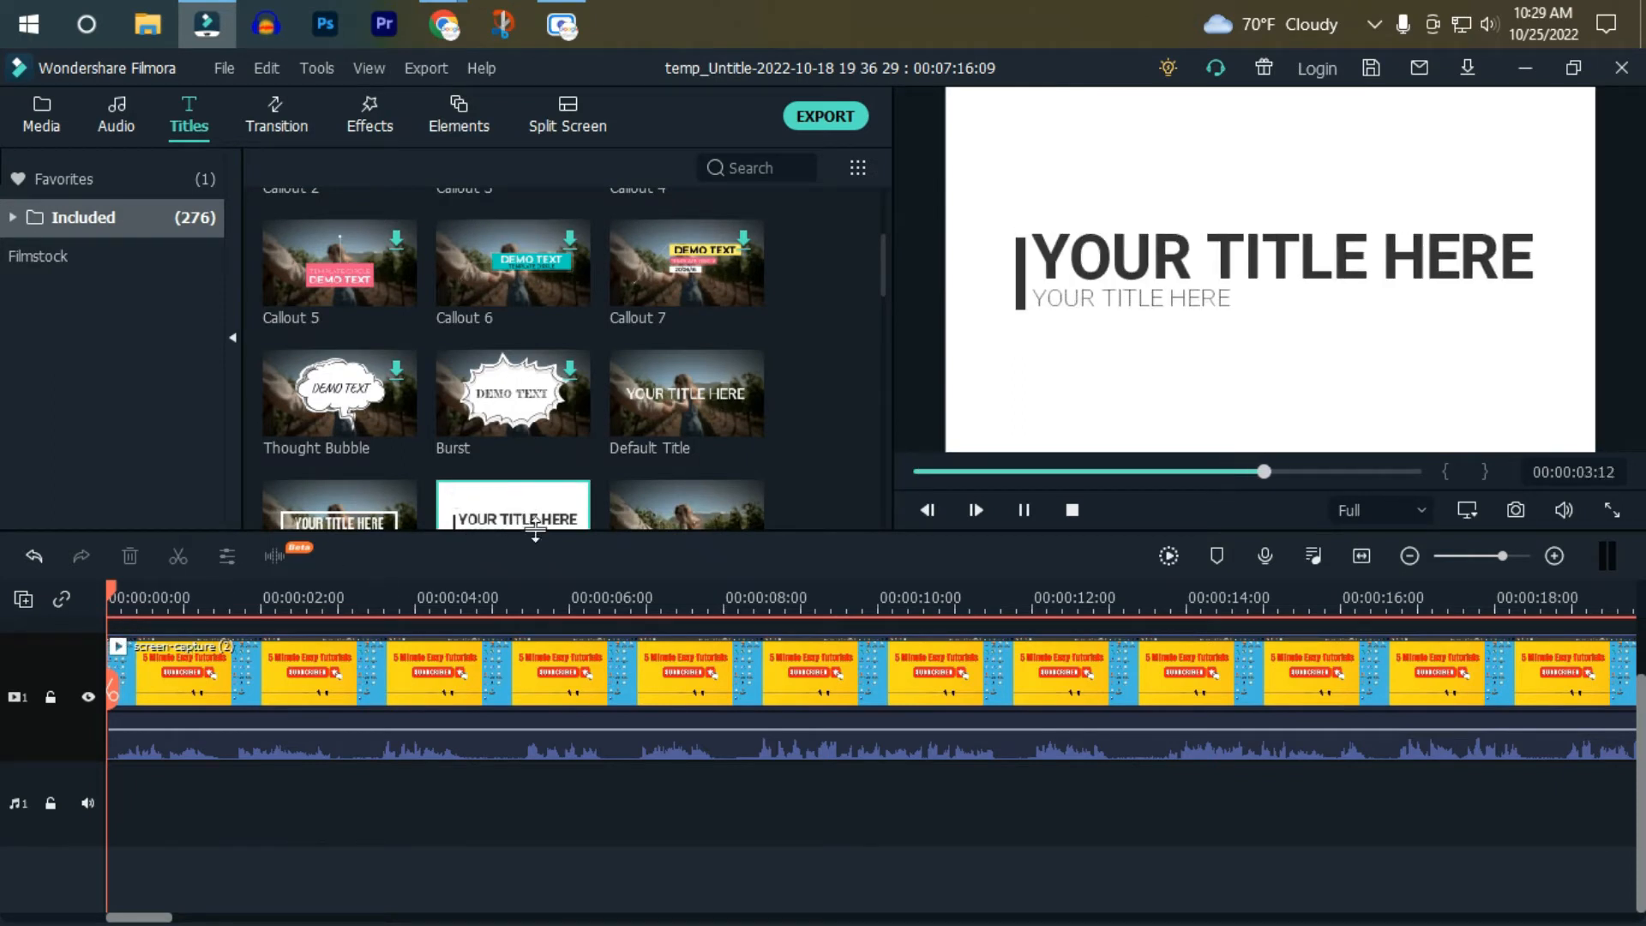
Insert the Opener 1 title at the very start of the timeline, ahead of the recording, and play it to 00:00:02:13.
scroll(458, 594, "up", 1)
left_click_drag(514, 502, 95, 725)
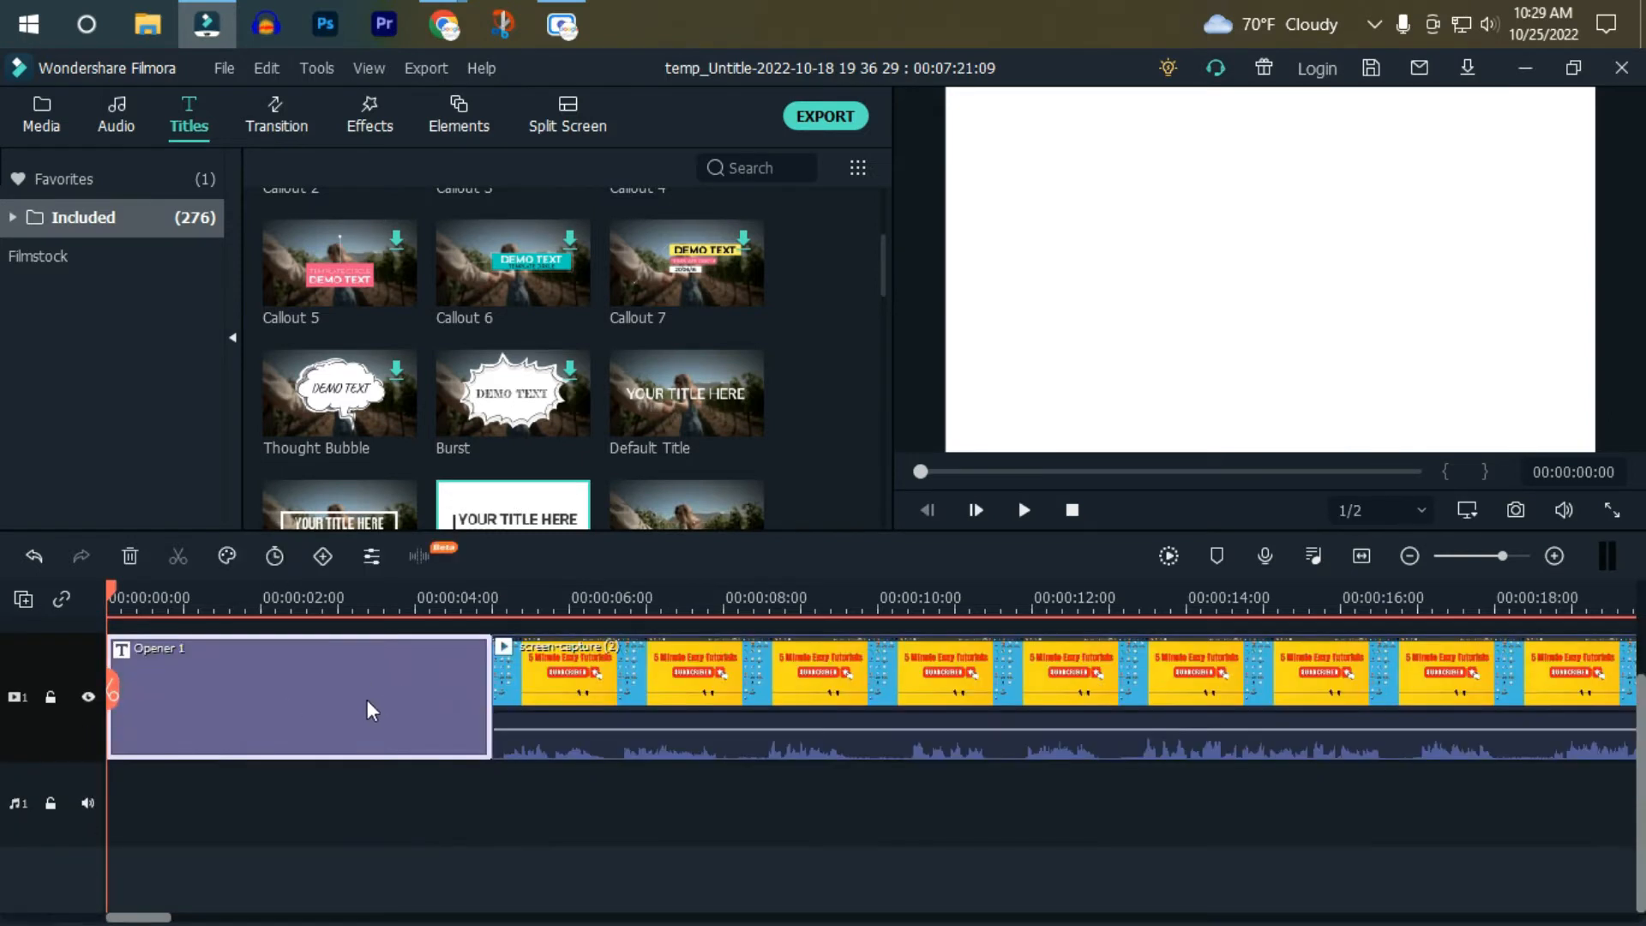
left_click(1025, 510)
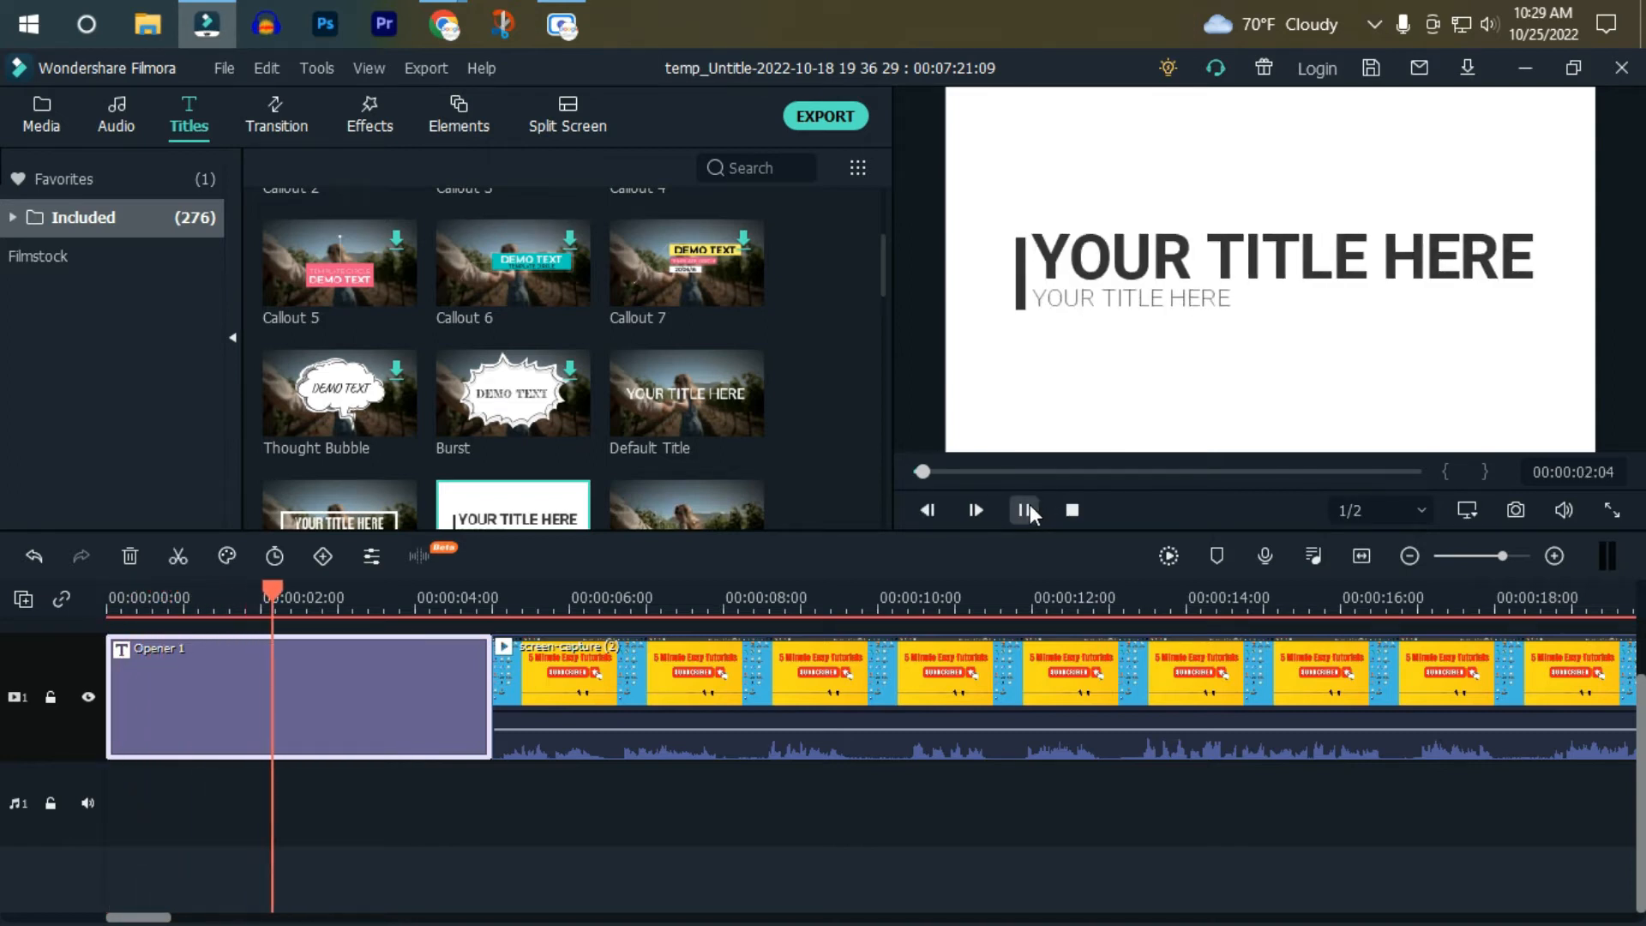
left_click(1024, 510)
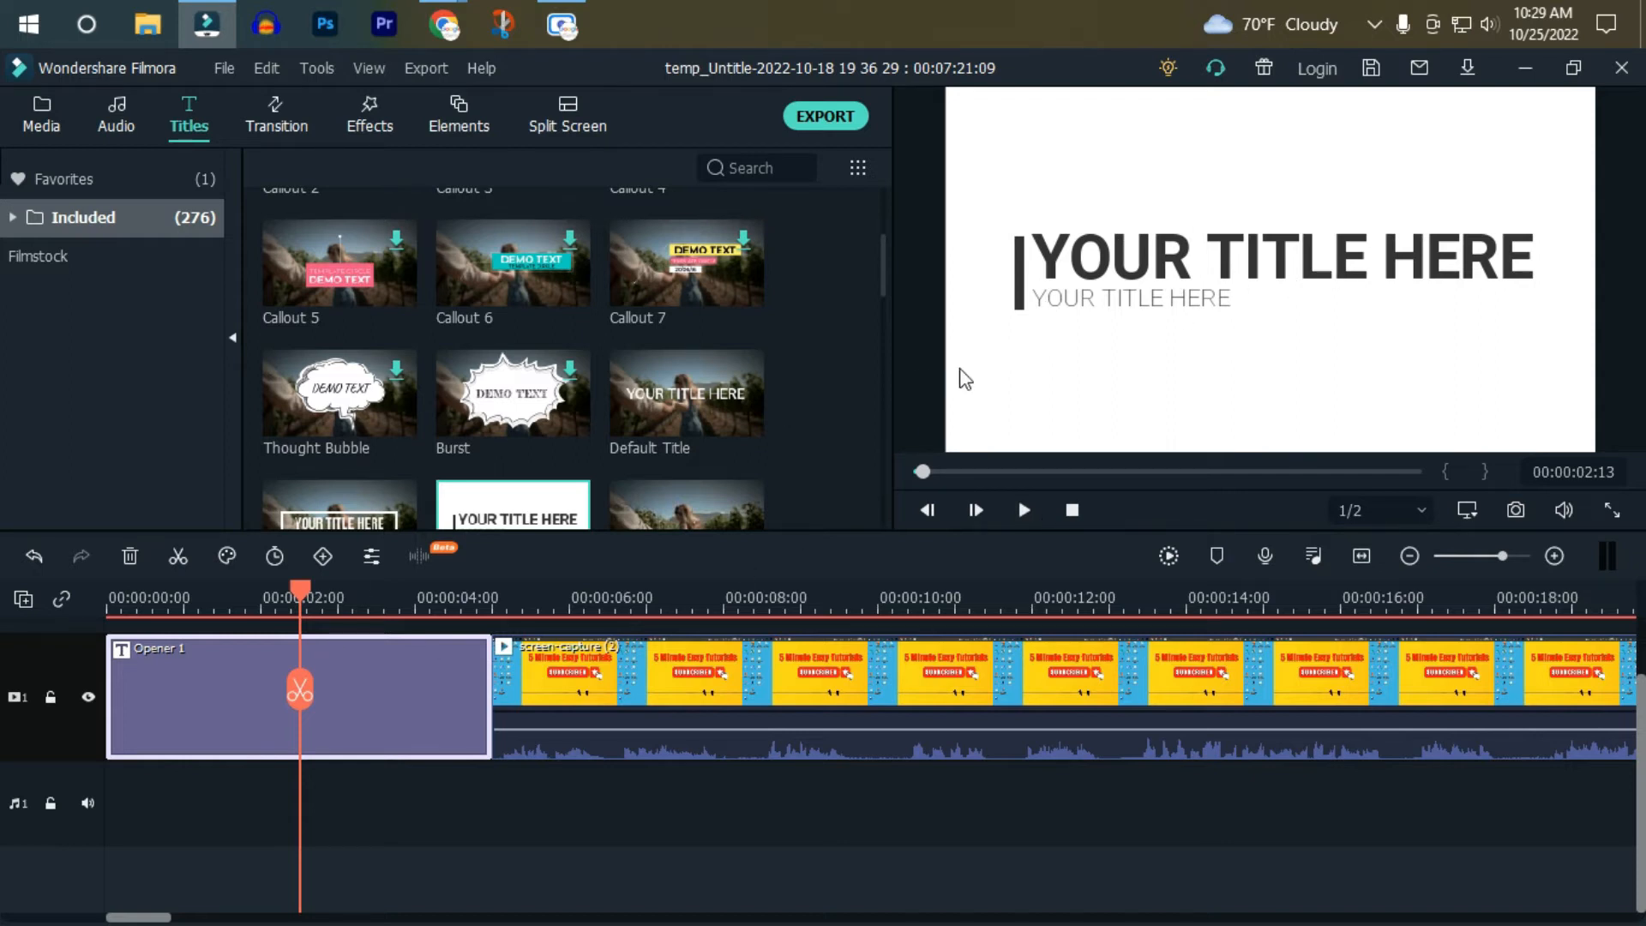
Replace the opener's main title text with the copied title "How to Make a YouTube Thumbnail with Canva".
double_click(1213, 251)
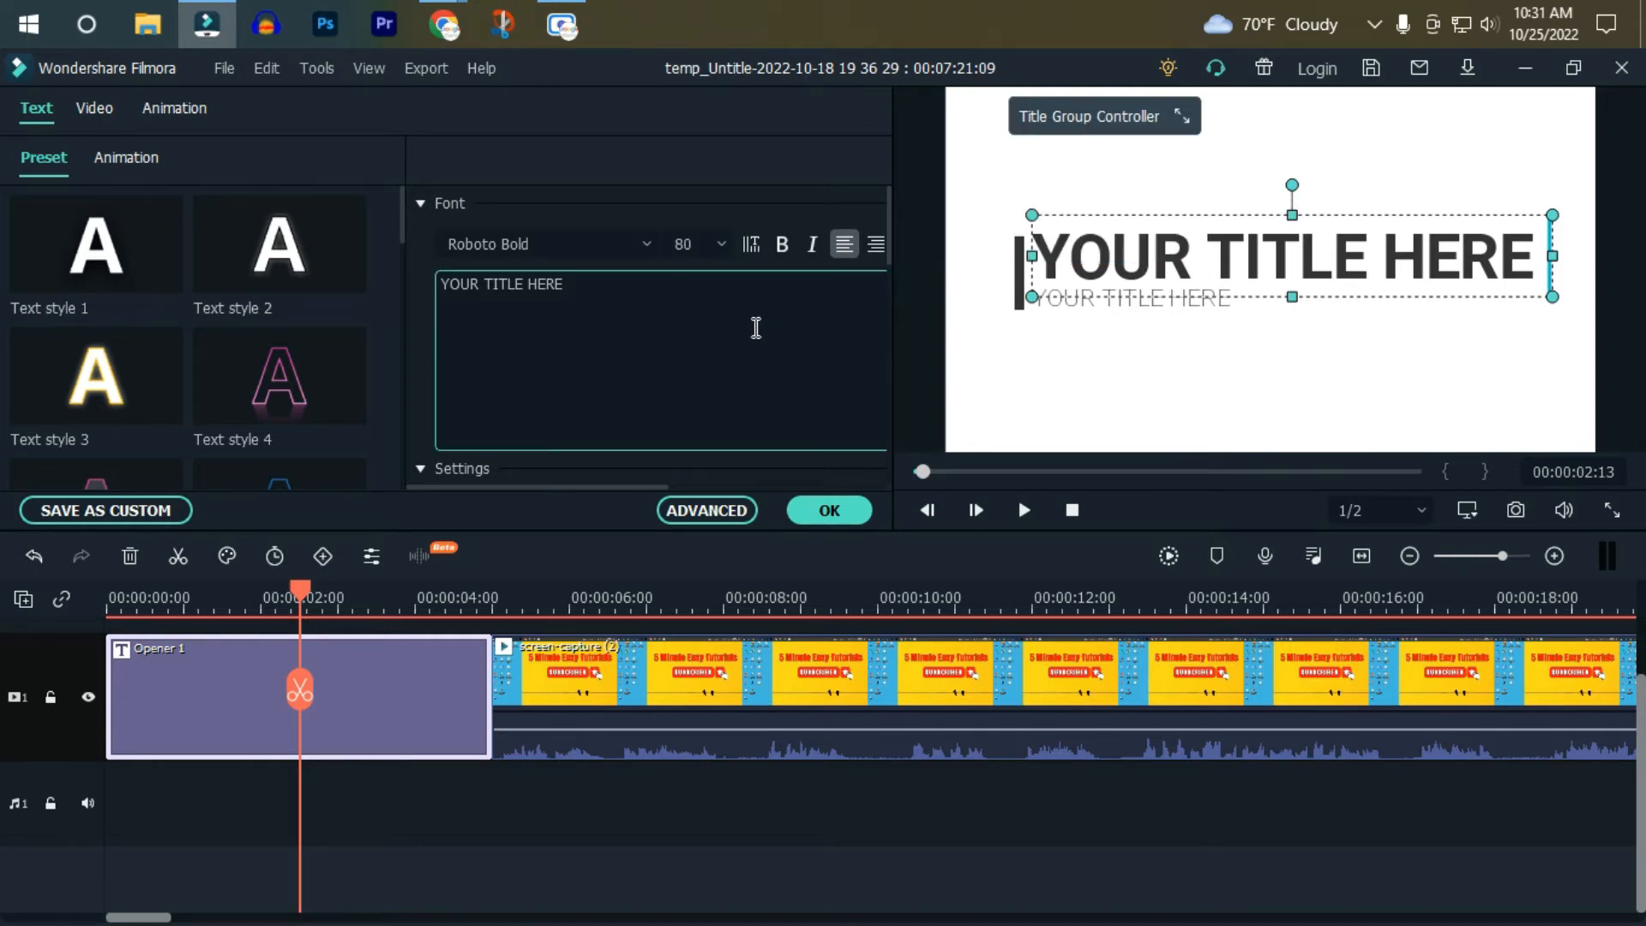
left_click_drag(571, 285, 418, 289)
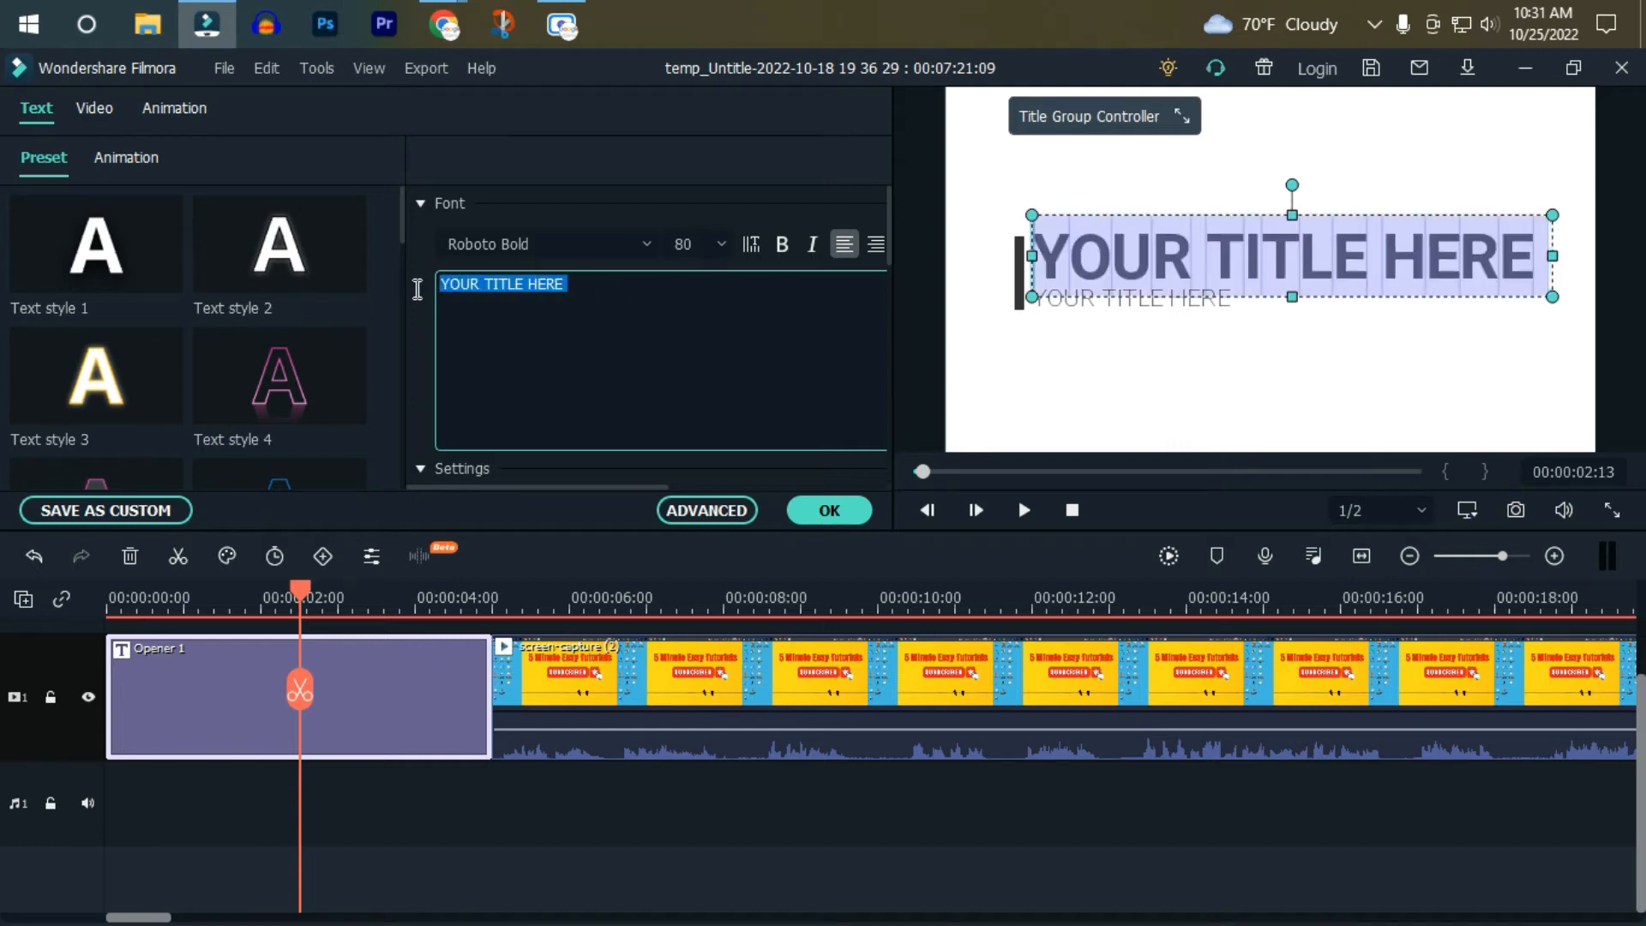
right_click(500, 290)
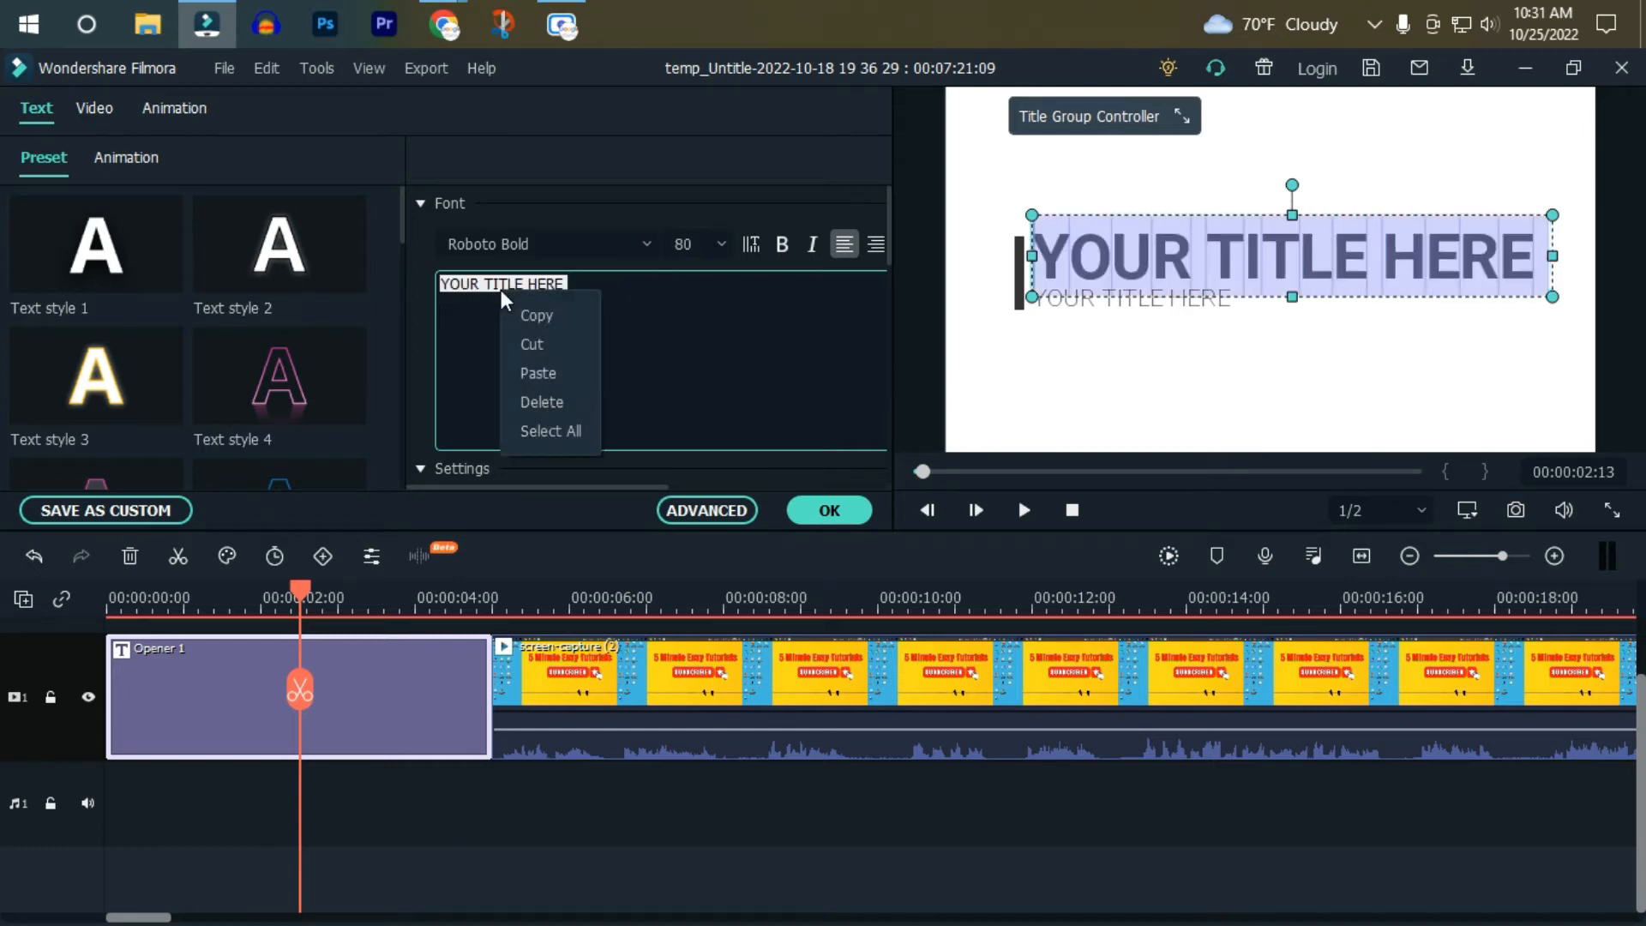
left_click(553, 381)
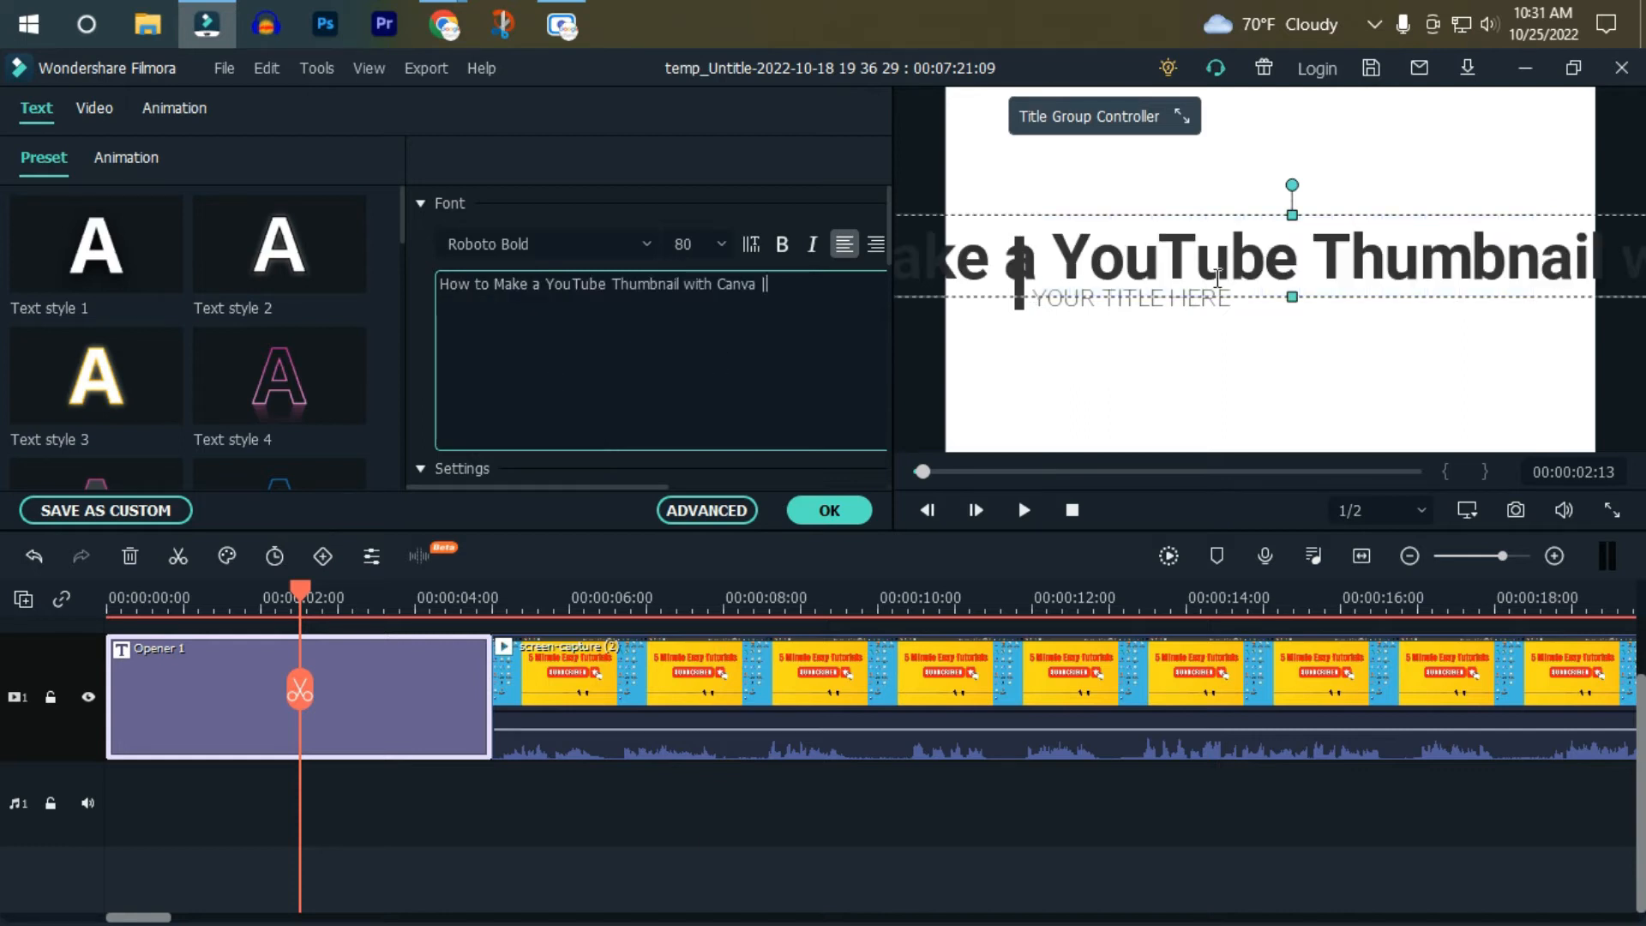
Reduce the main title's font size to 32 so the whole line fits in the frame.
left_click(726, 245)
left_click(726, 244)
left_click(726, 243)
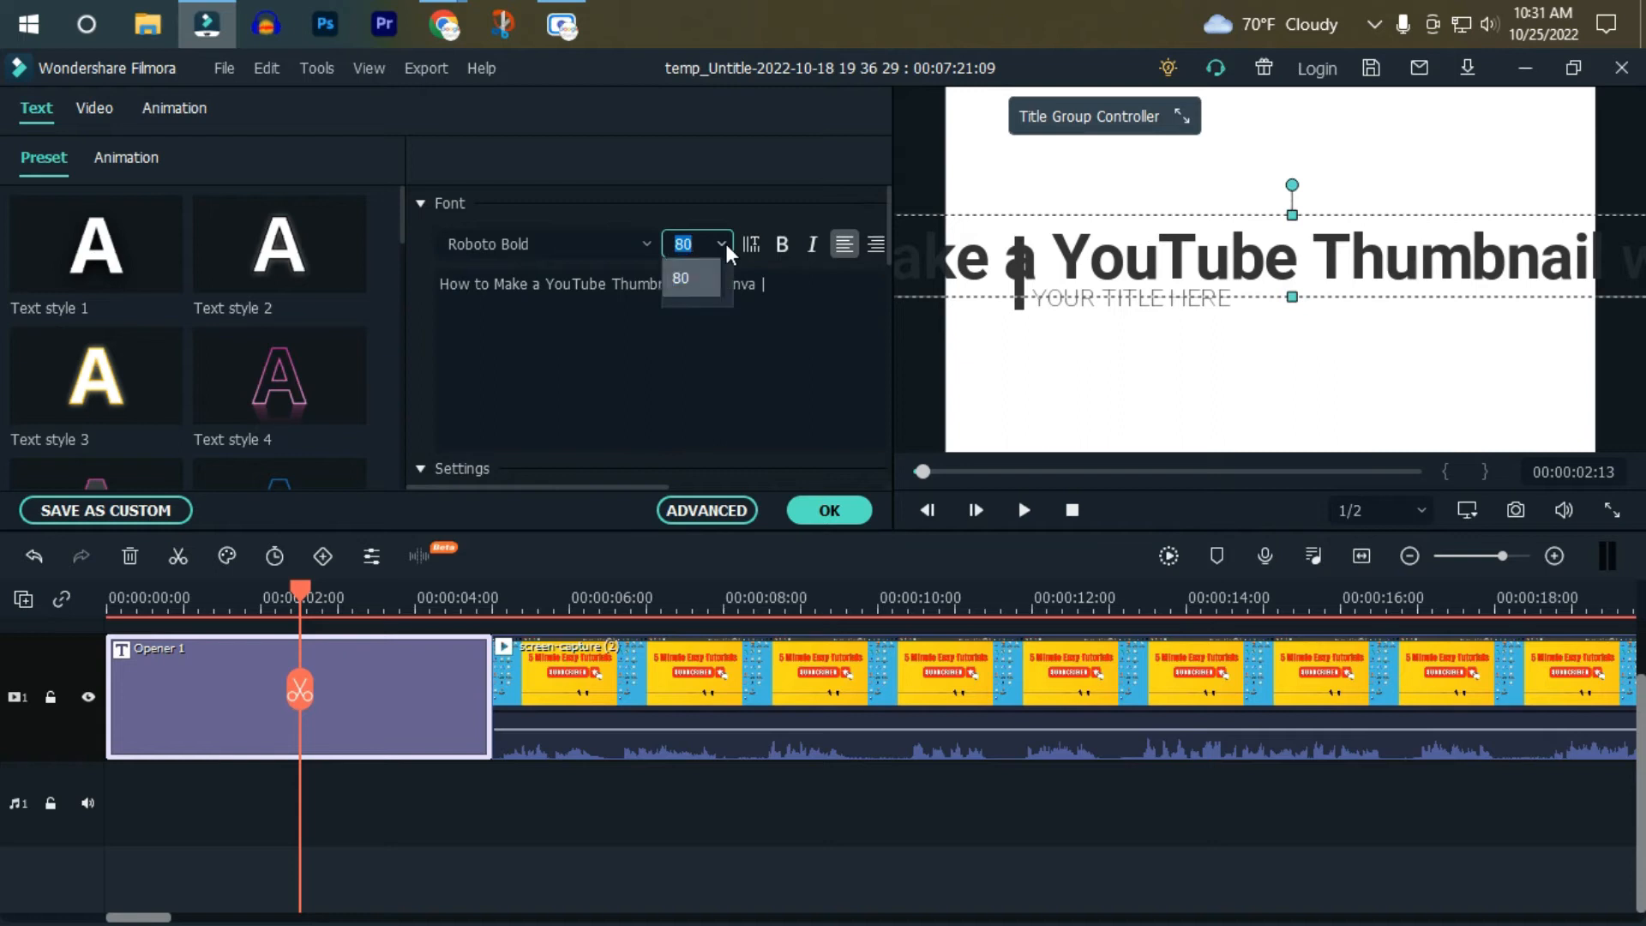
scroll(692, 363, "up", 2)
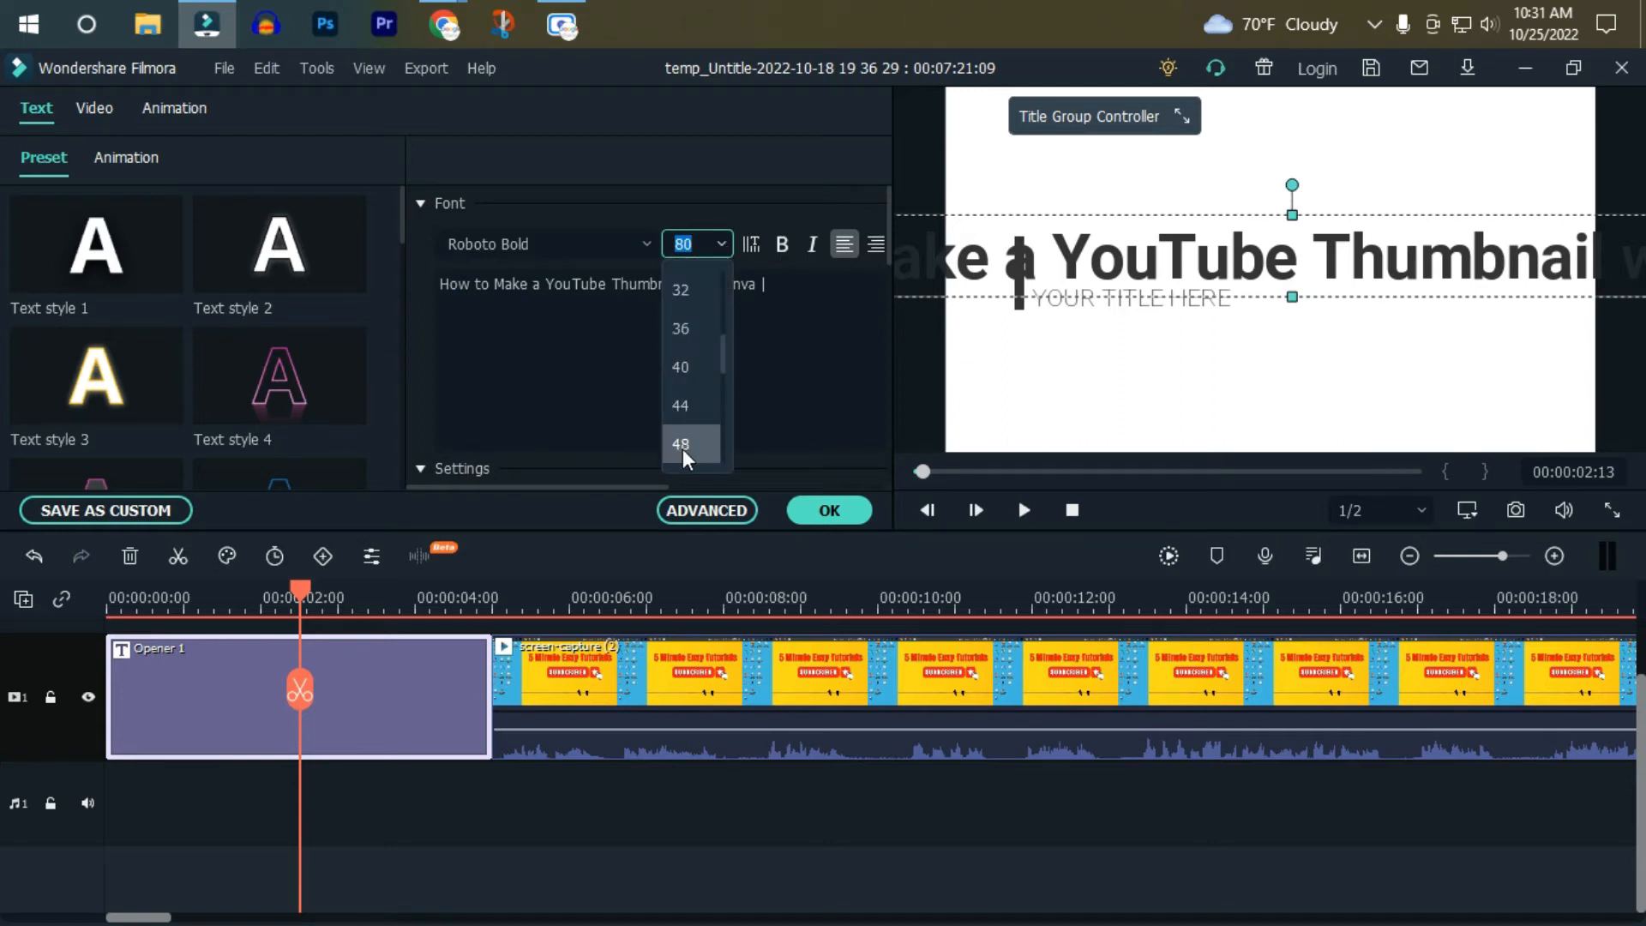
left_click(683, 447)
left_click(1600, 283)
left_click(1445, 262)
left_click(1442, 256)
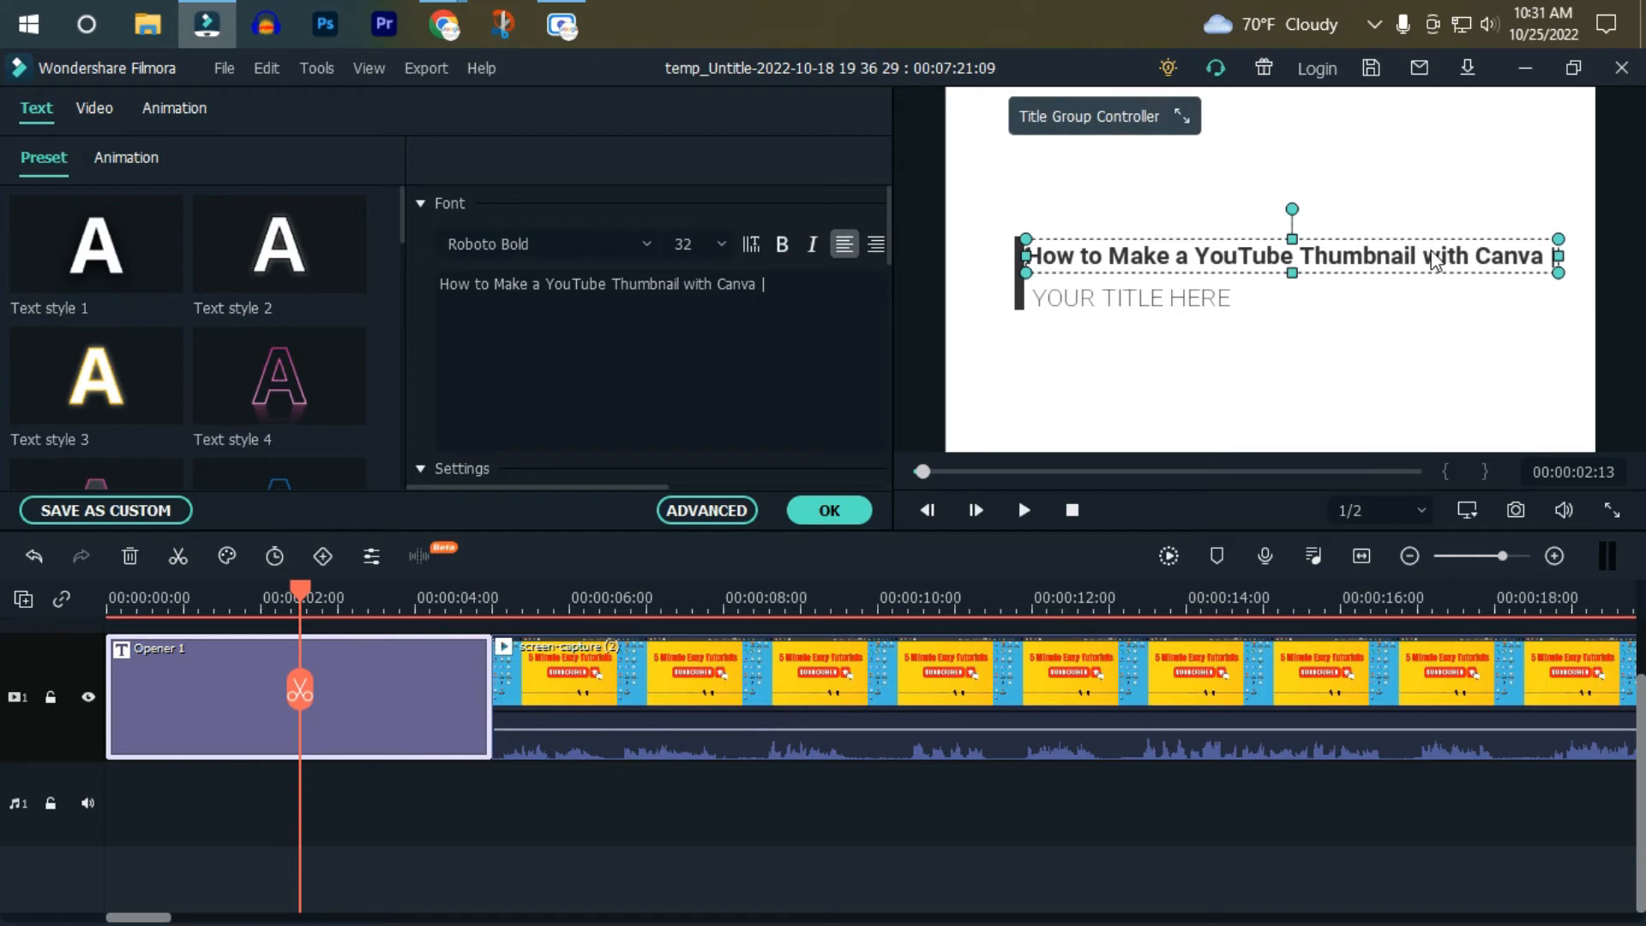
Delete the stray character at the end of the main title and nudge the line slightly away from the vertical bar.
left_click(764, 287)
key("BackSpace")
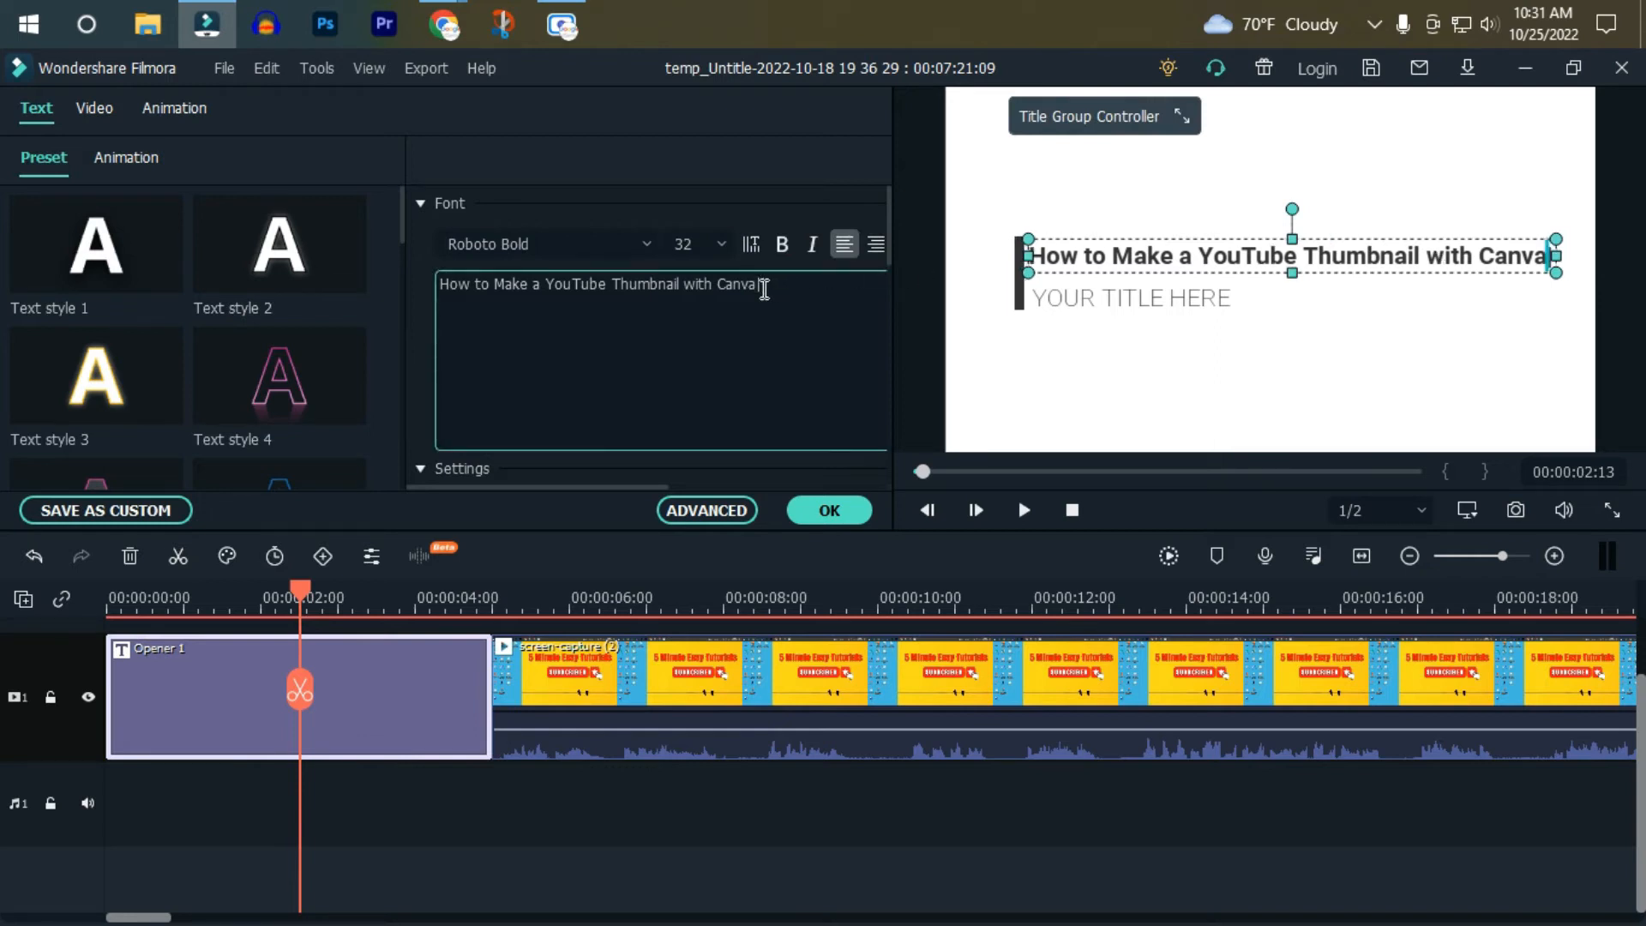
left_click(1291, 325)
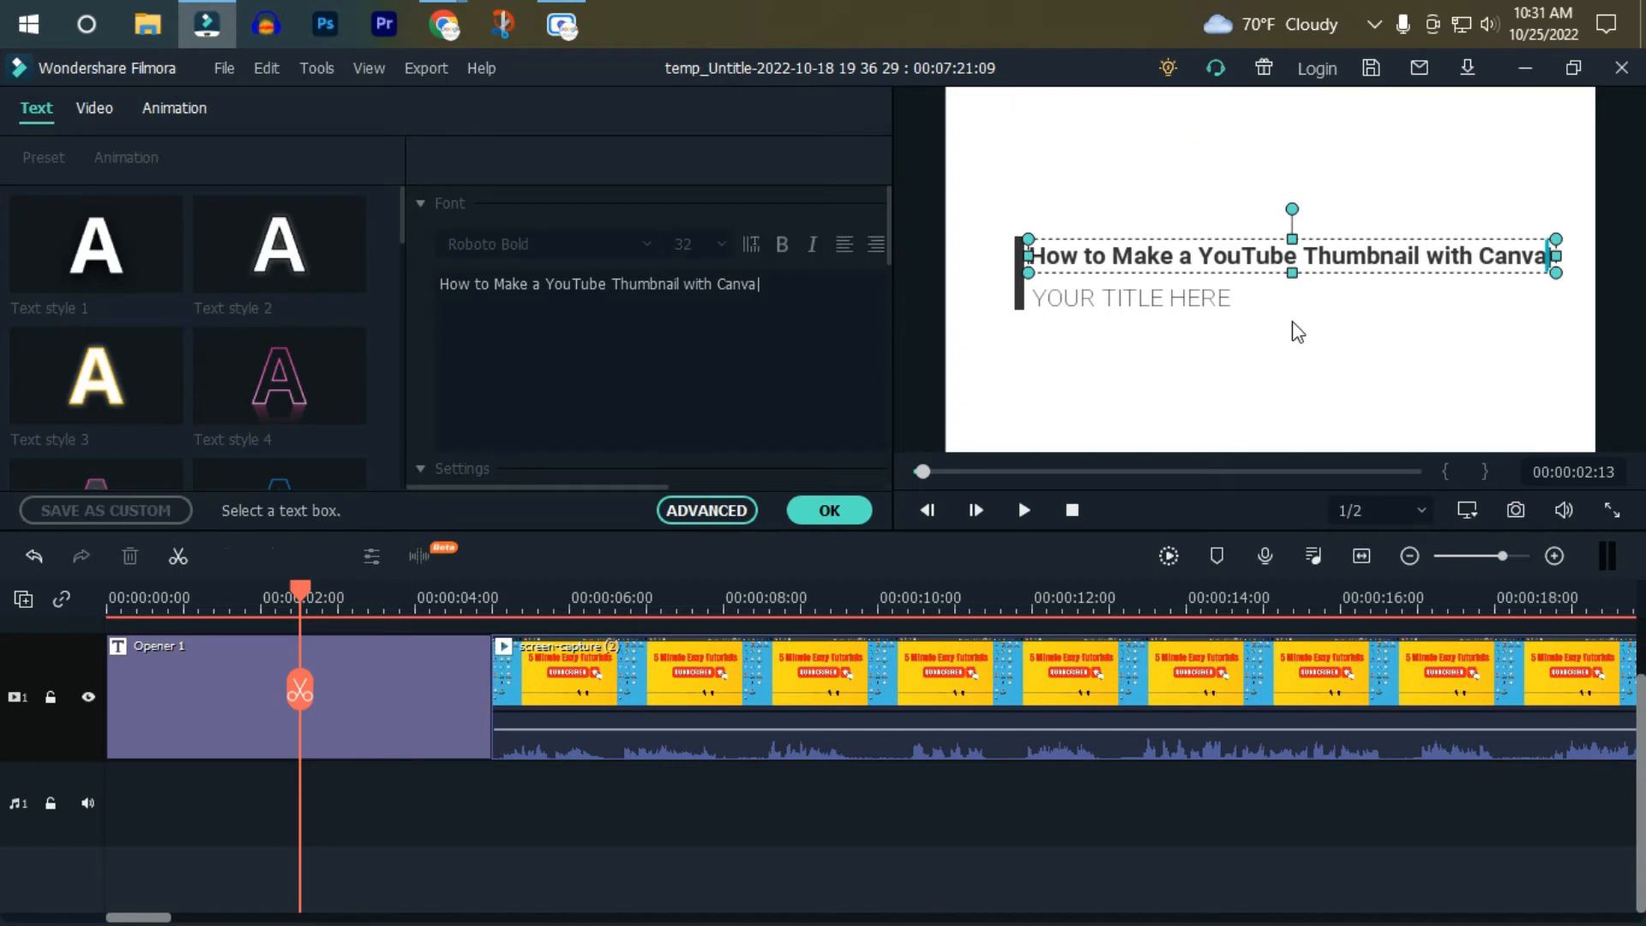
left_click(1255, 260)
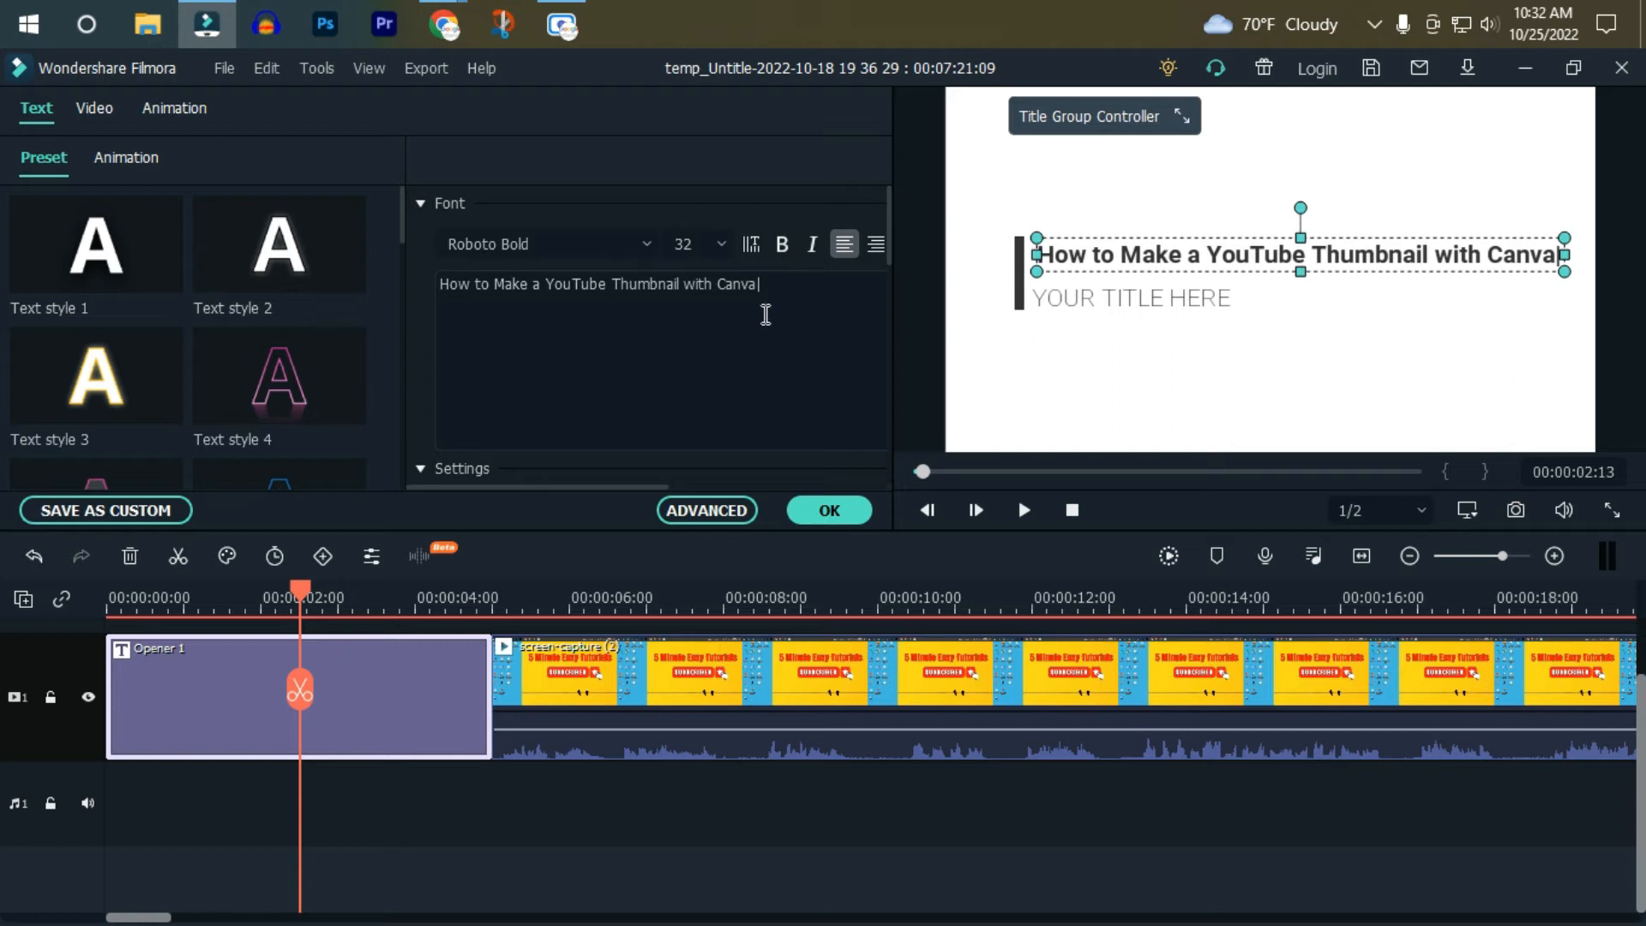
Try purple, orange-brown and dark red text colours on the opener's main title.
scroll(765, 314, "down", 5)
scroll(765, 314, "up", 2)
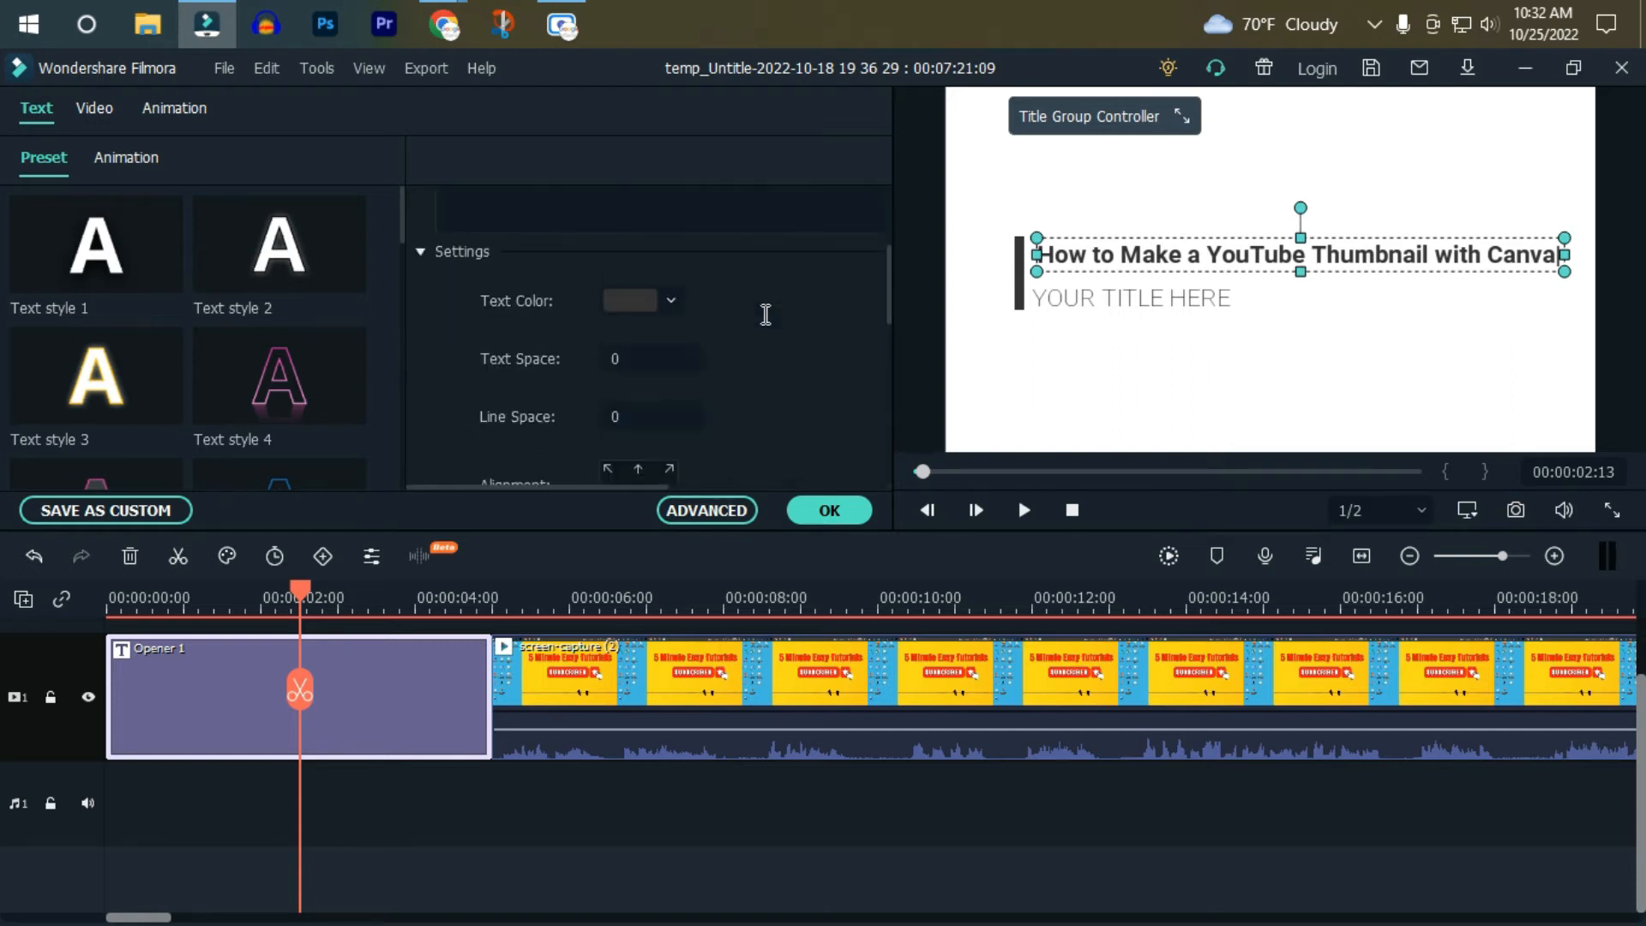
left_click(668, 300)
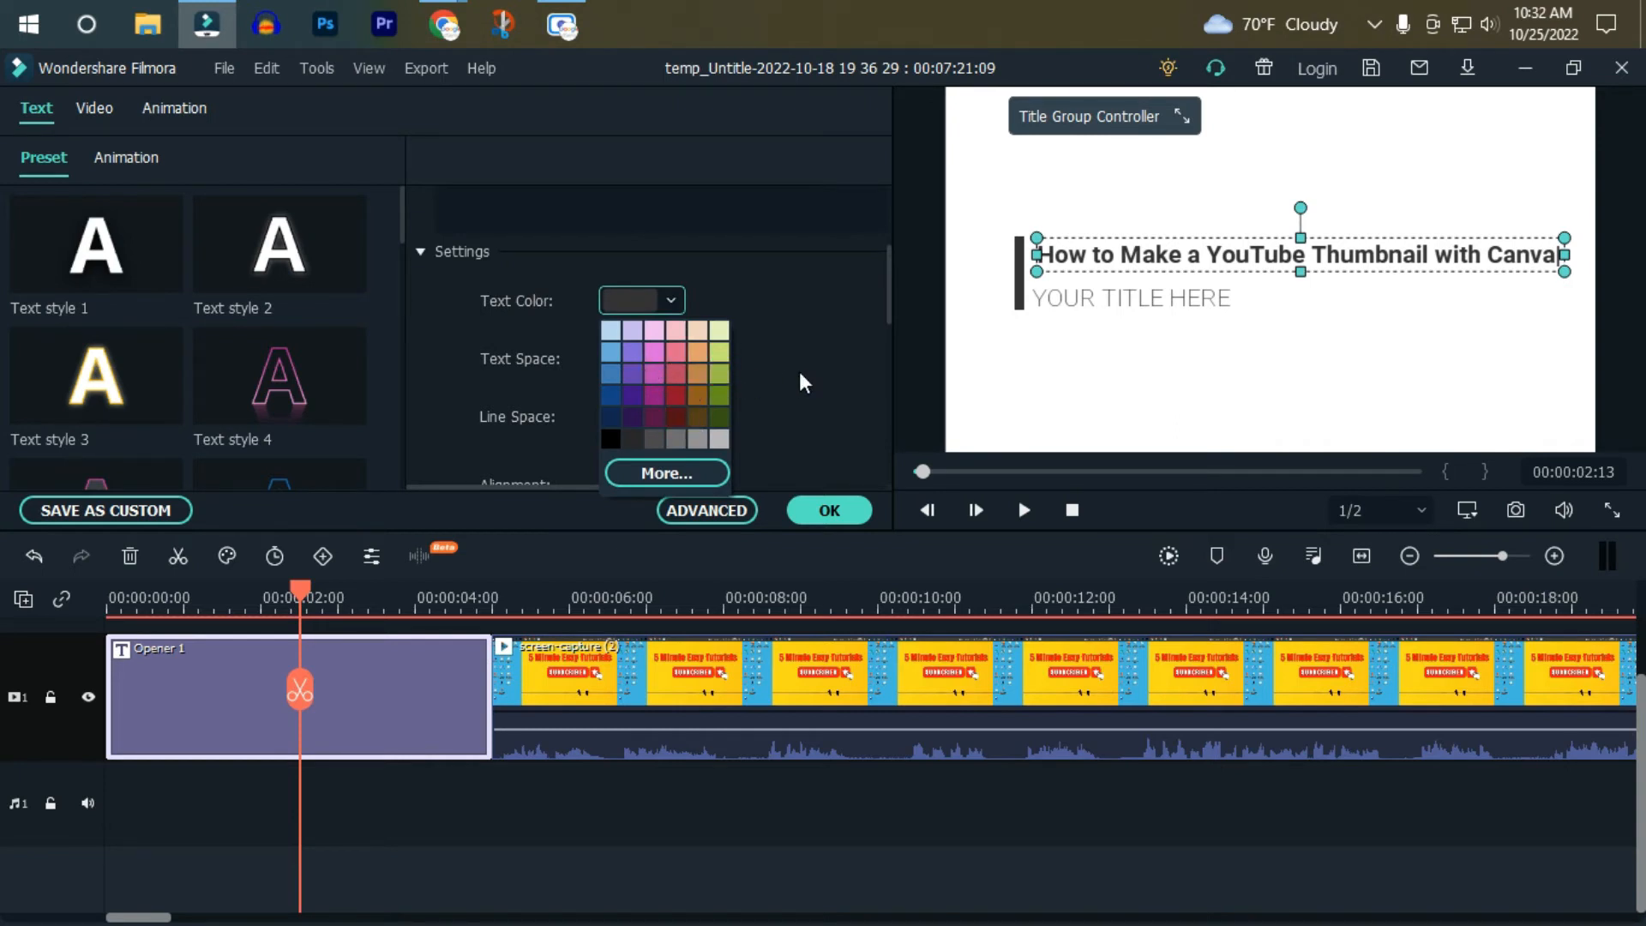
left_click(655, 395)
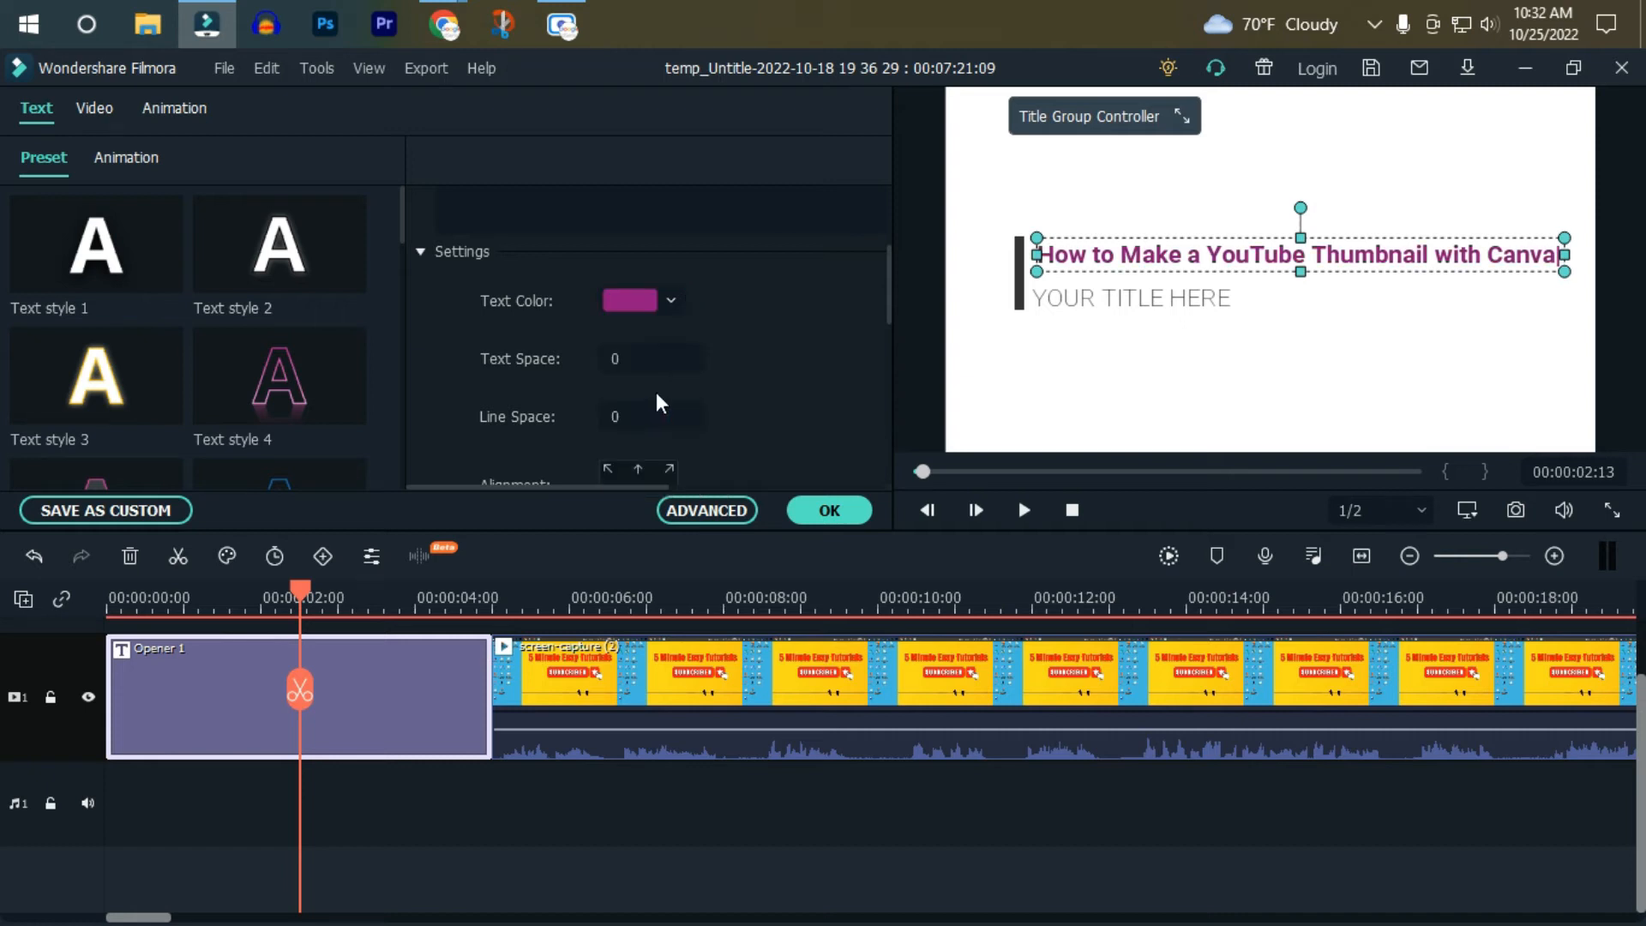
left_click(672, 300)
left_click(703, 419)
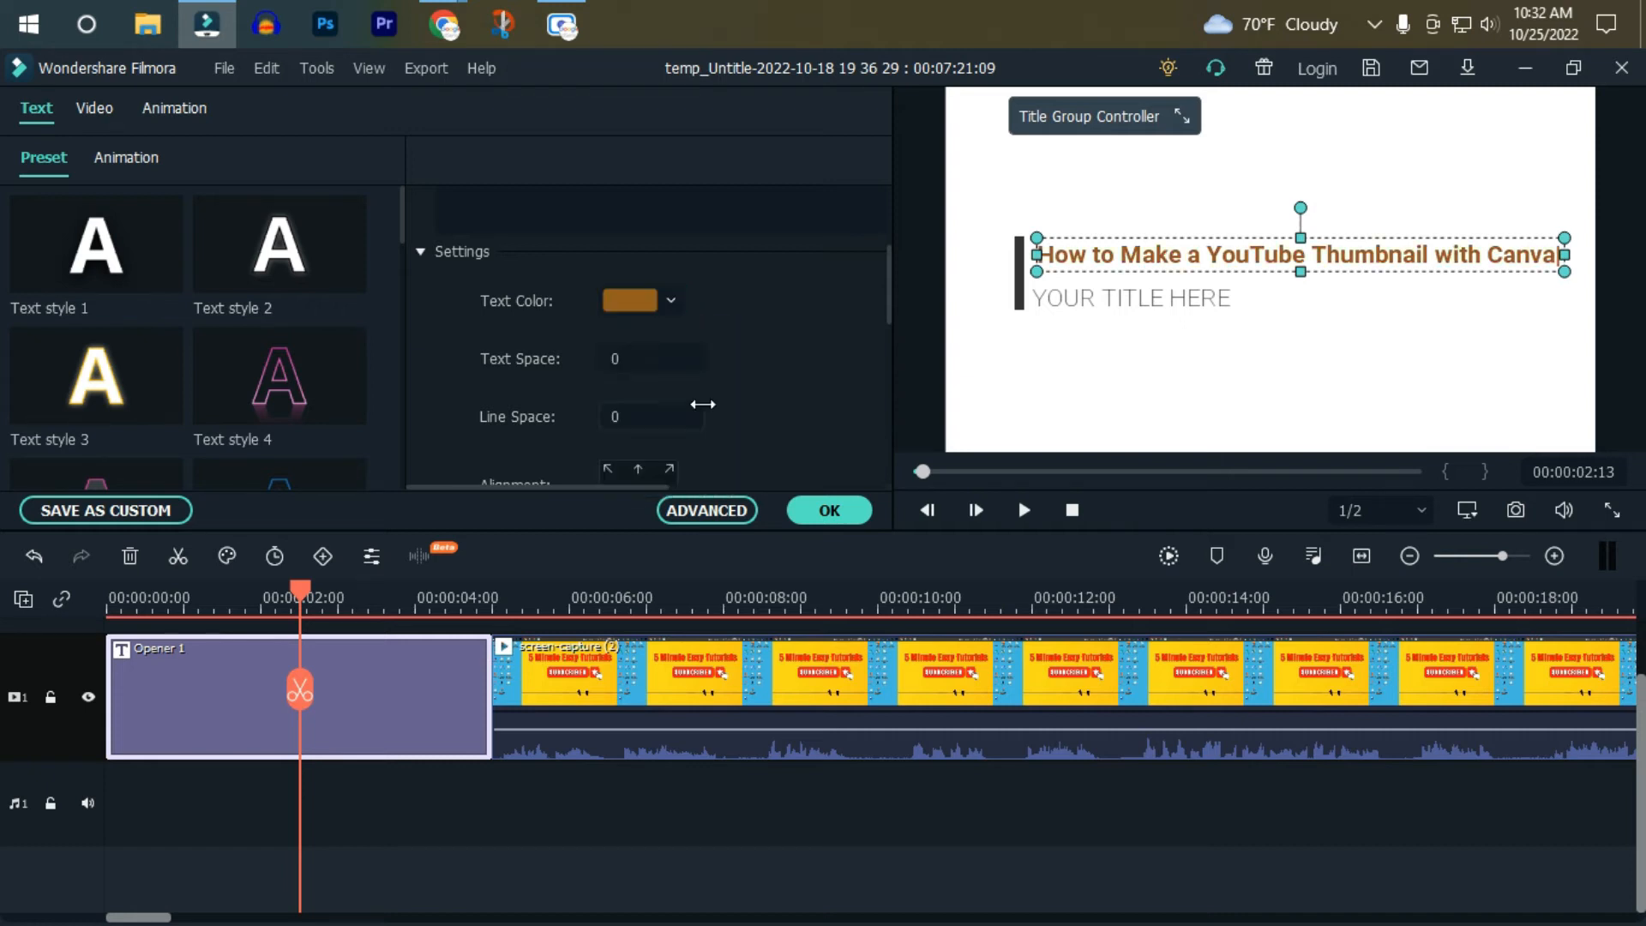
left_click(673, 300)
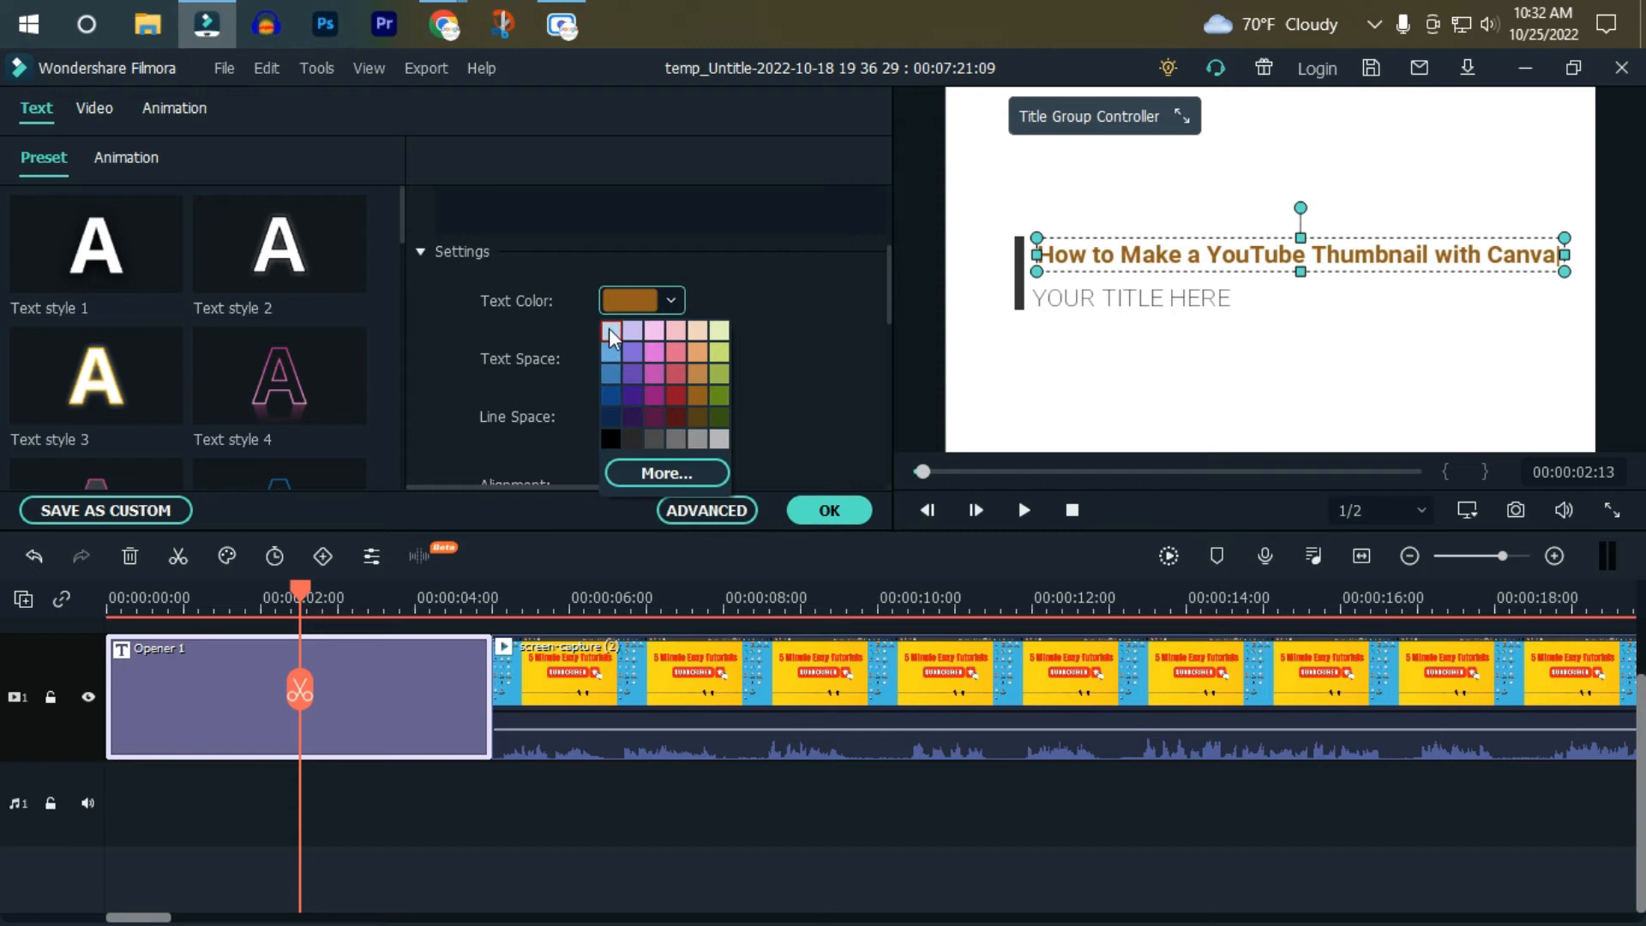
left_click(679, 384)
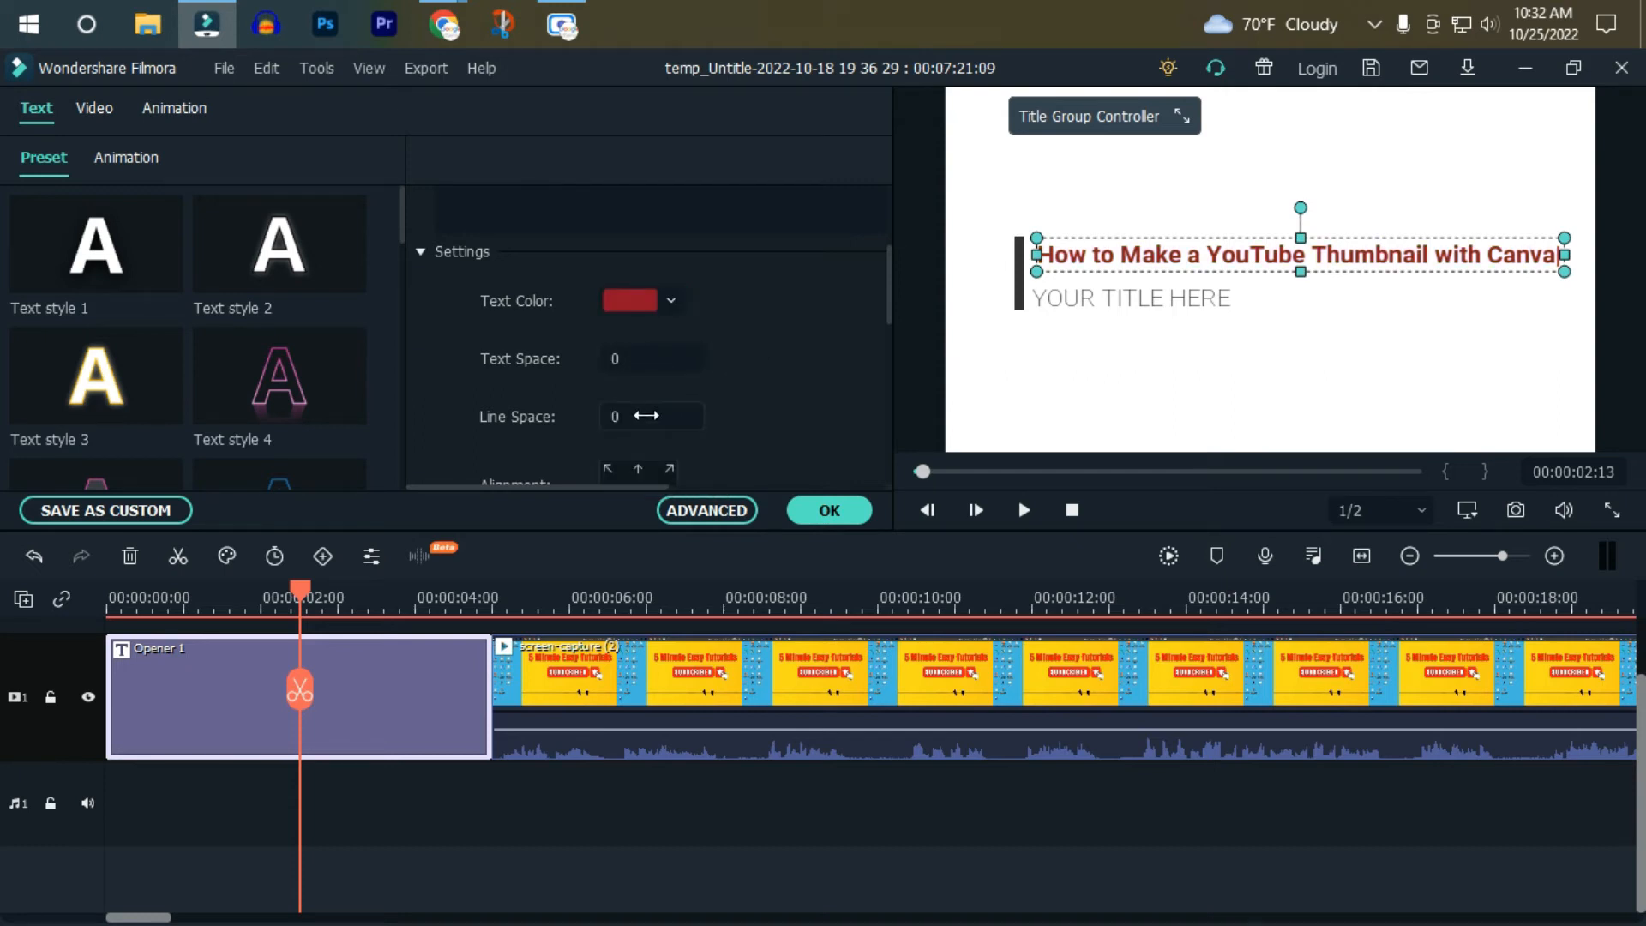
Try several preset text styles on the main title, including Text style 15 and Text style 16.
scroll(722, 437, "down", 2)
scroll(734, 428, "up", 4)
scroll(737, 430, "down", 5)
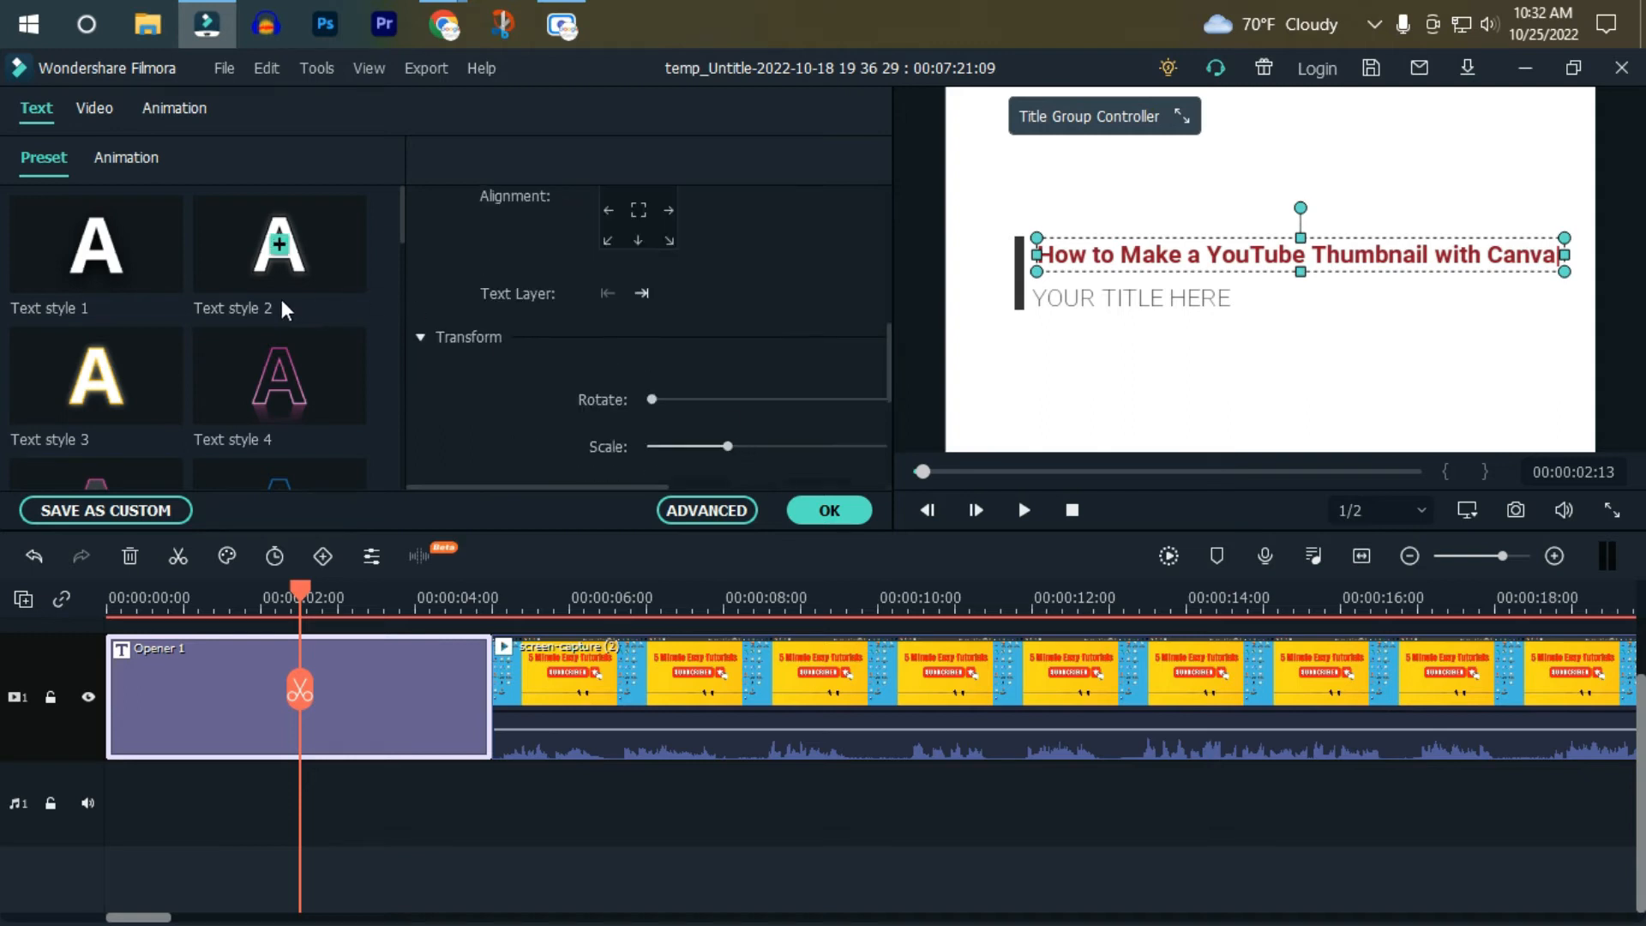
scroll(282, 300, "down", 10)
scroll(257, 341, "up", 10)
scroll(742, 331, "up", 3)
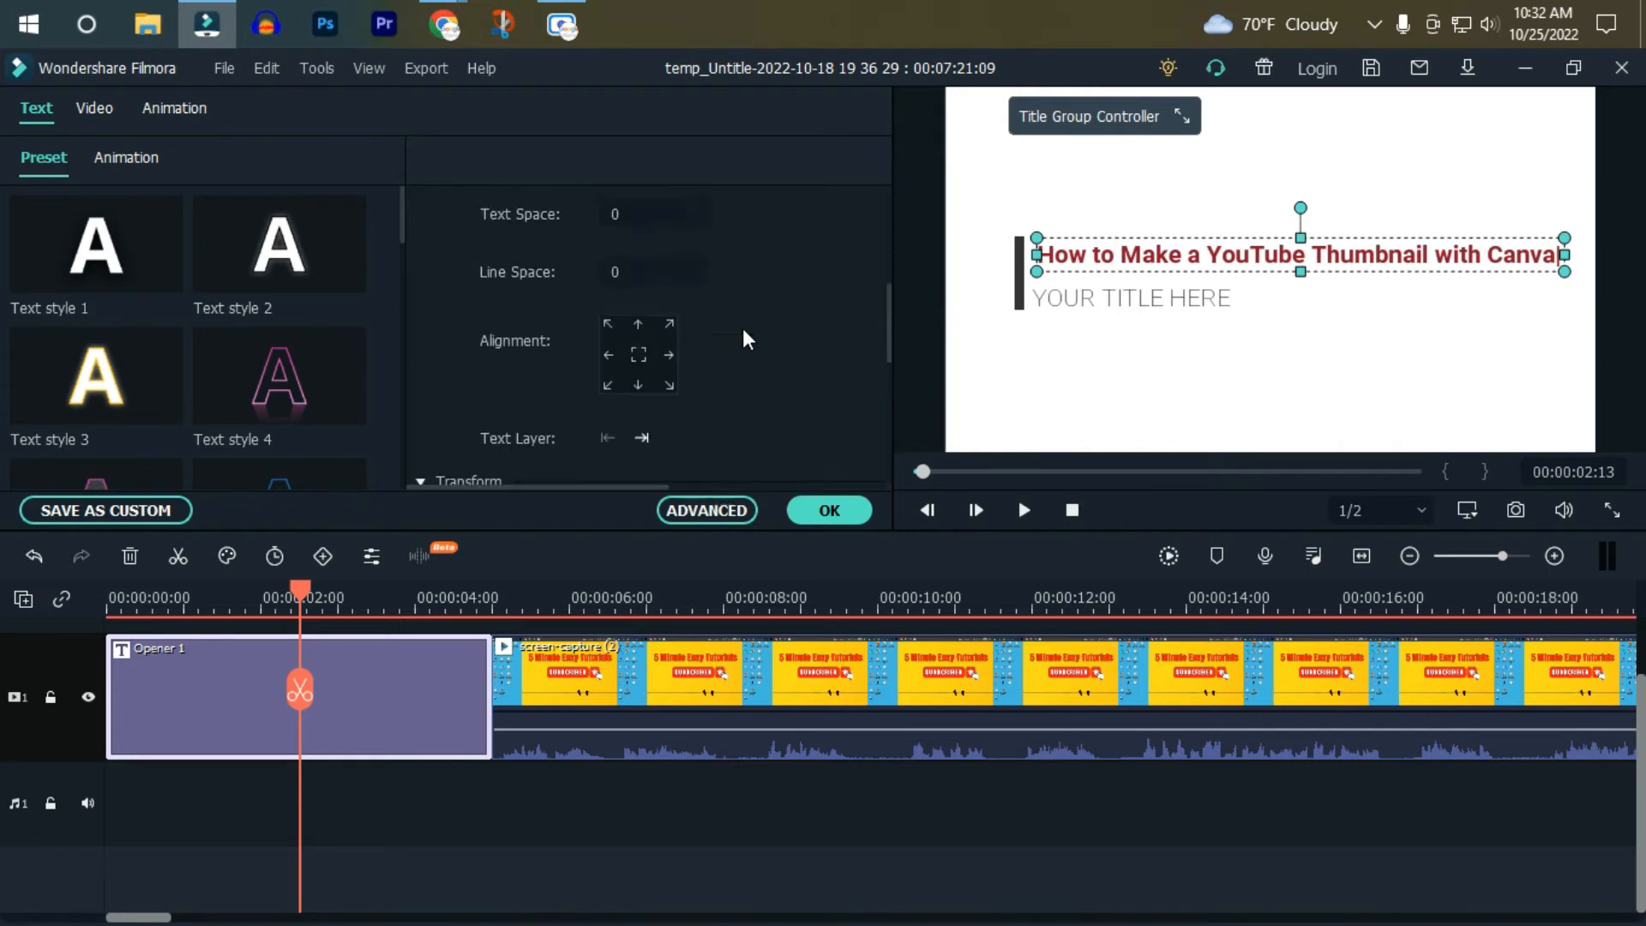
left_click(96, 248)
left_click(230, 242)
scroll(233, 314, "down", 7)
scroll(233, 316, "down", 3)
scroll(198, 319, "up", 3)
left_click(96, 249)
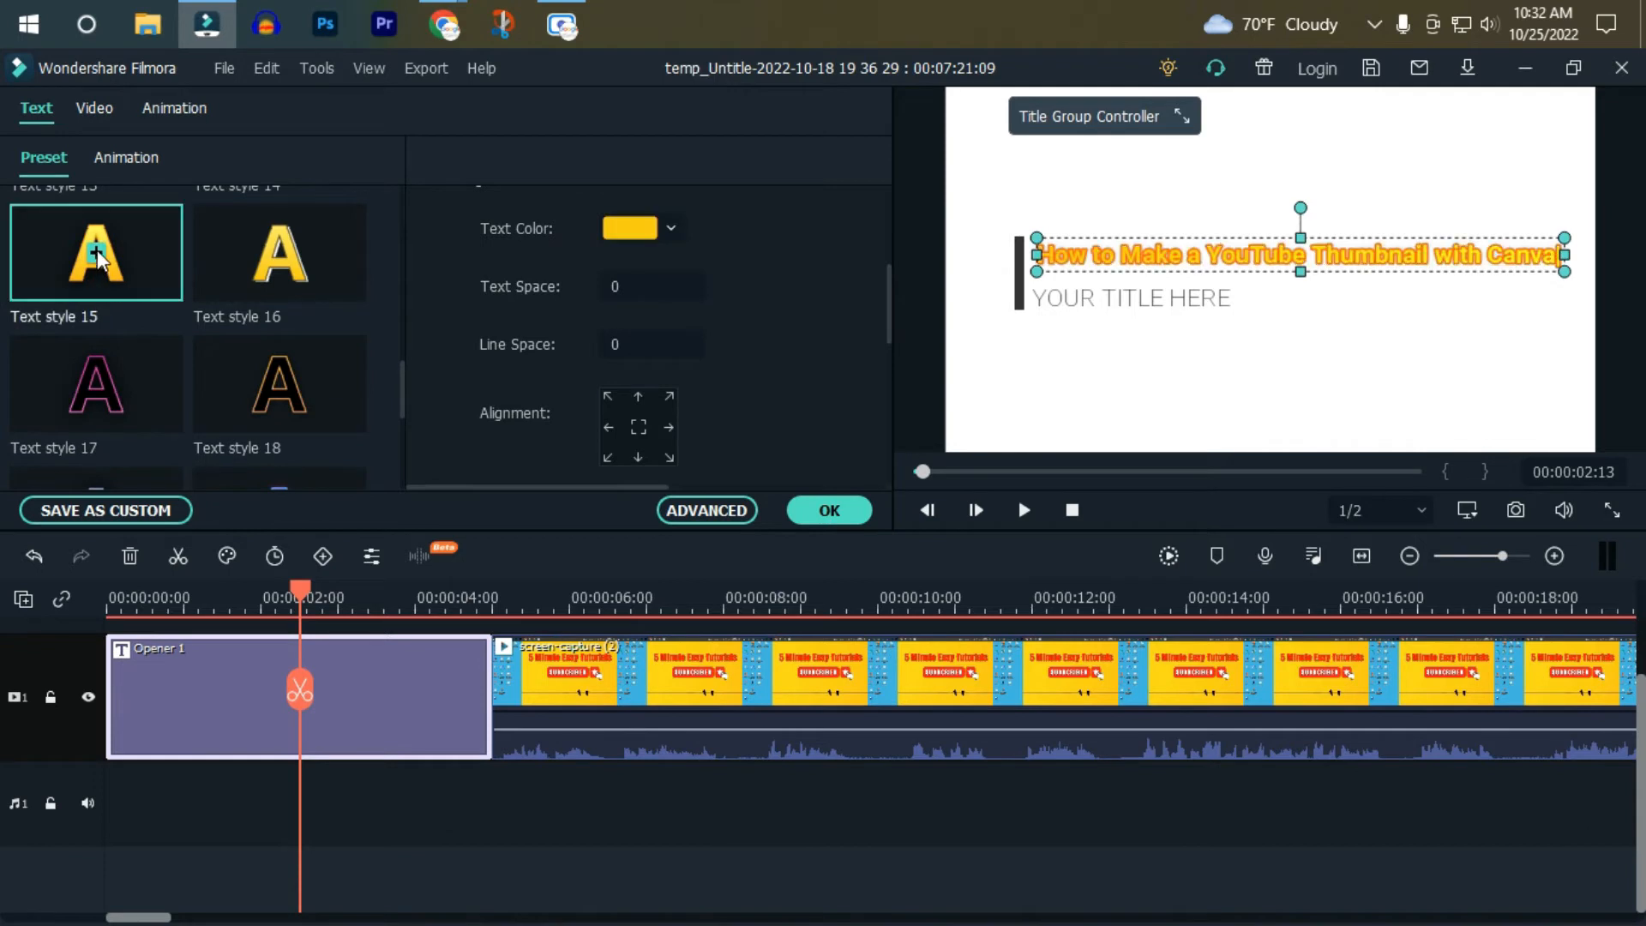
left_click(275, 250)
scroll(259, 292, "down", 3)
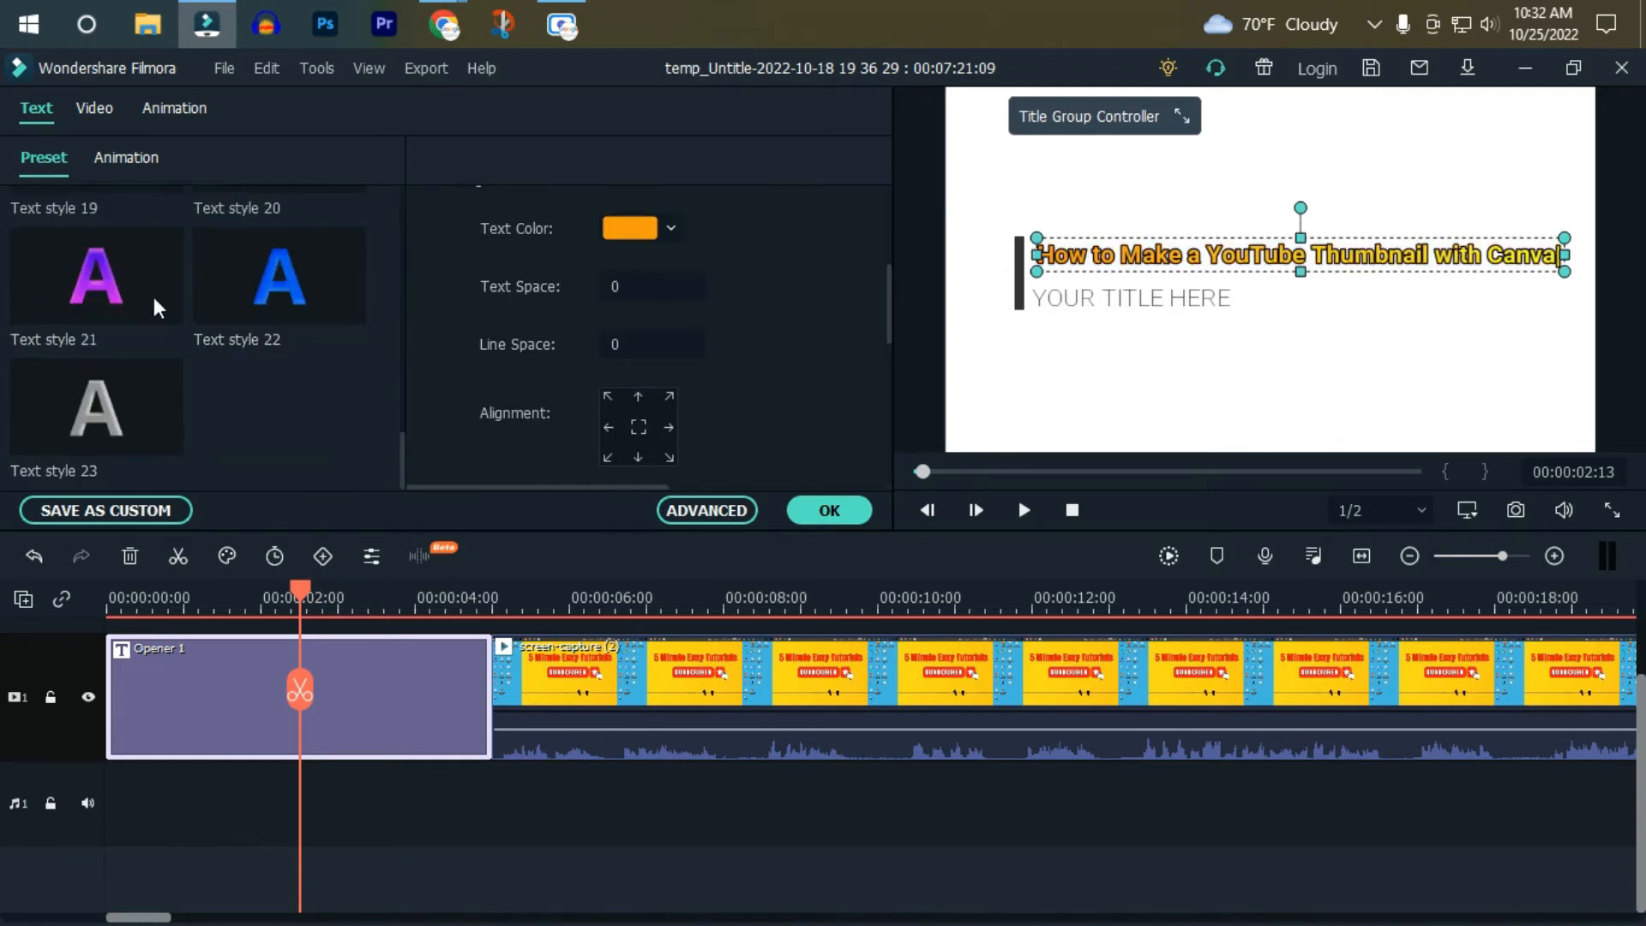
Compare Text style 21 with Text style 22 on the main title and keep Text style 21 applied.
left_click(102, 285)
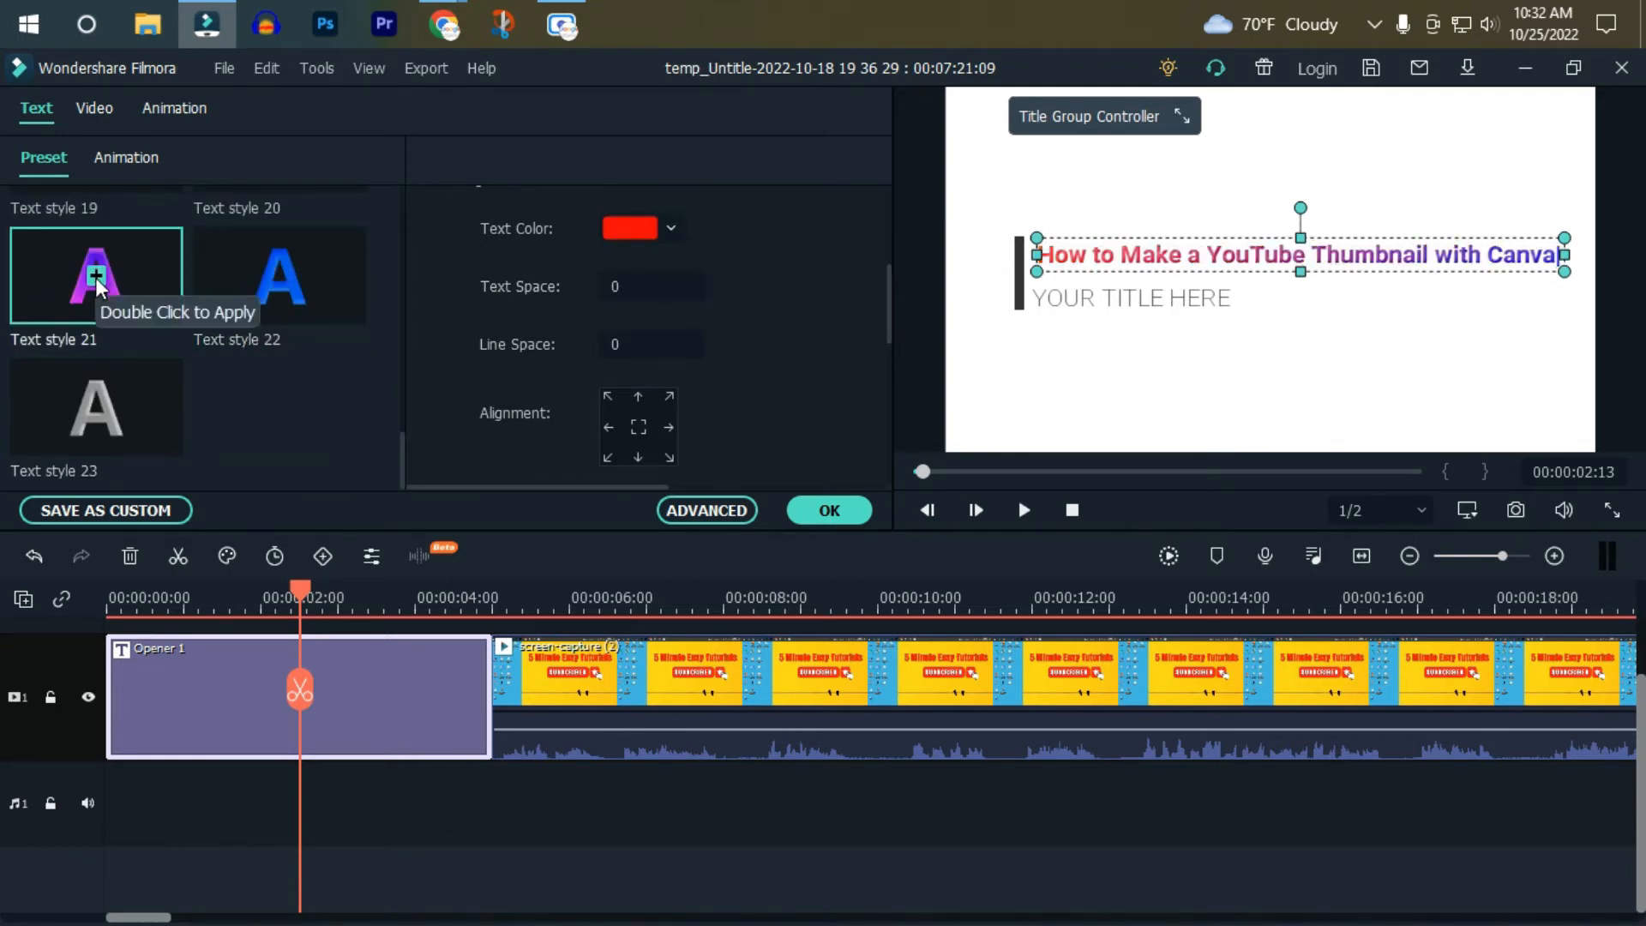
left_click(275, 265)
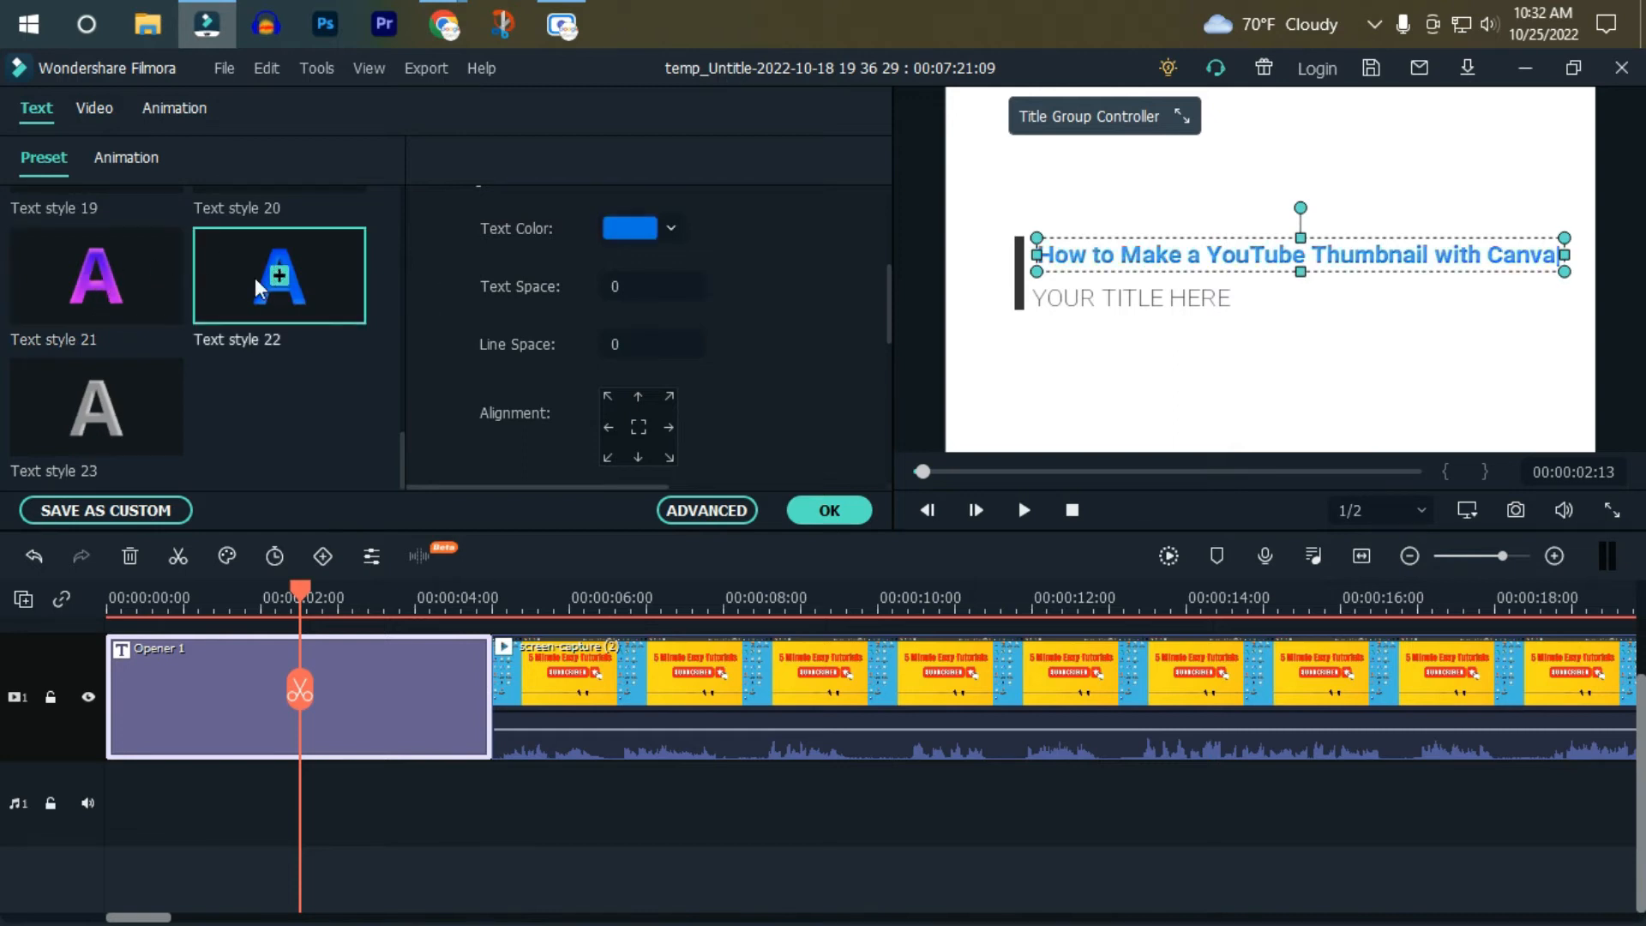
left_click(94, 286)
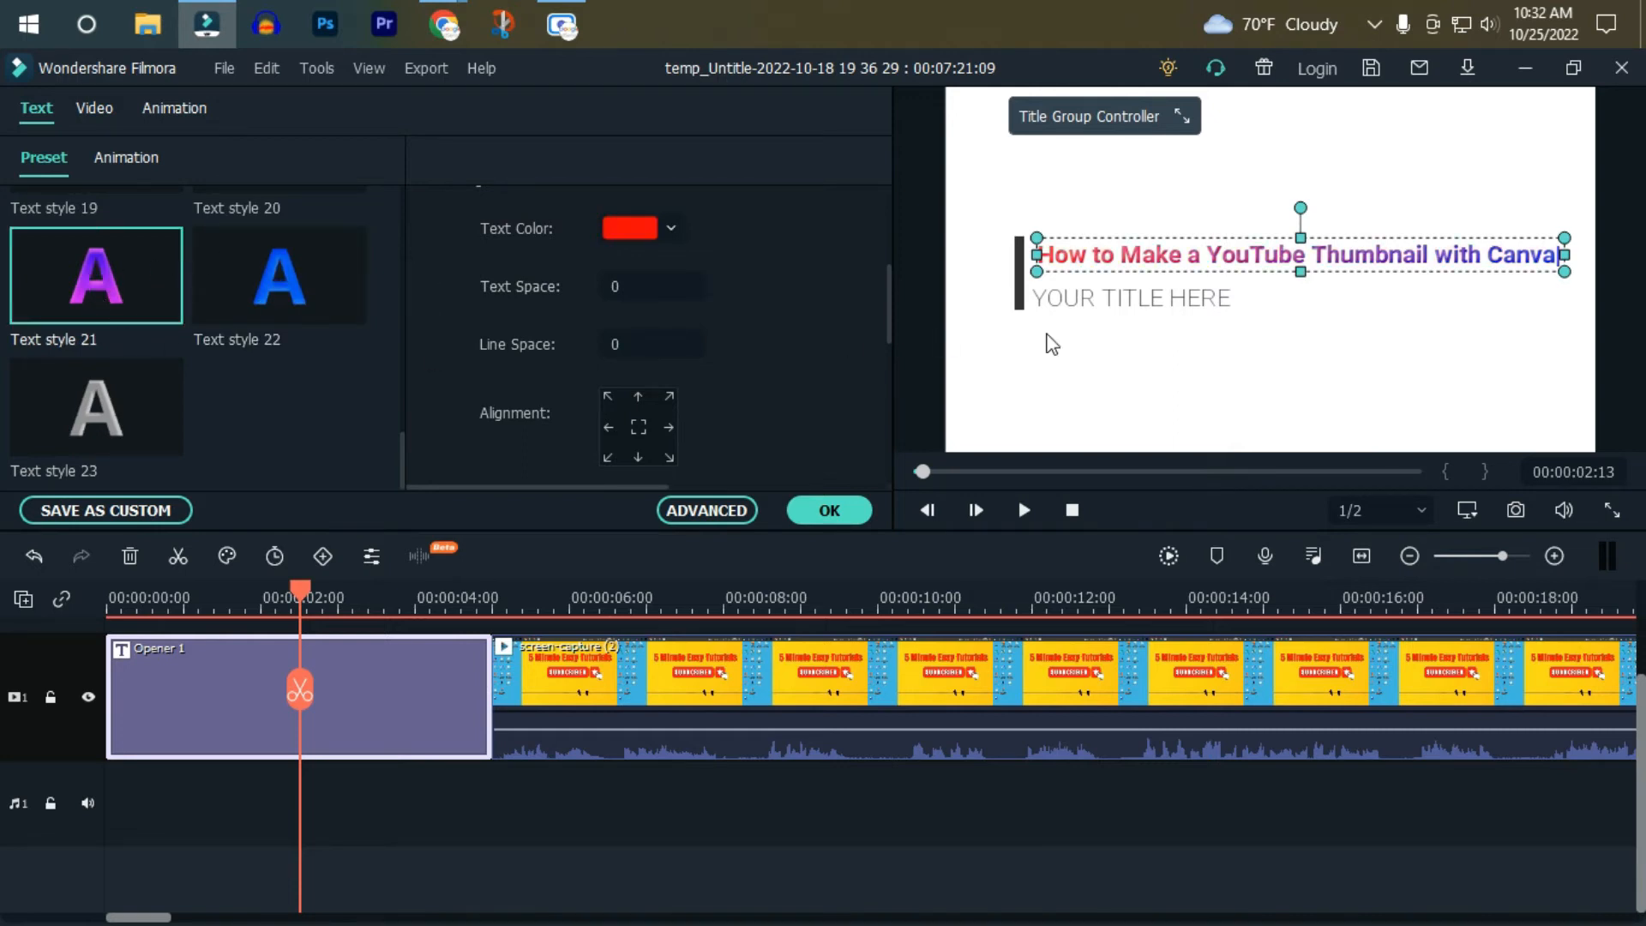
Reposition the placeholder subtitle closer beneath the main title, aligned with its start and clear of the vertical bar.
left_click(1114, 300)
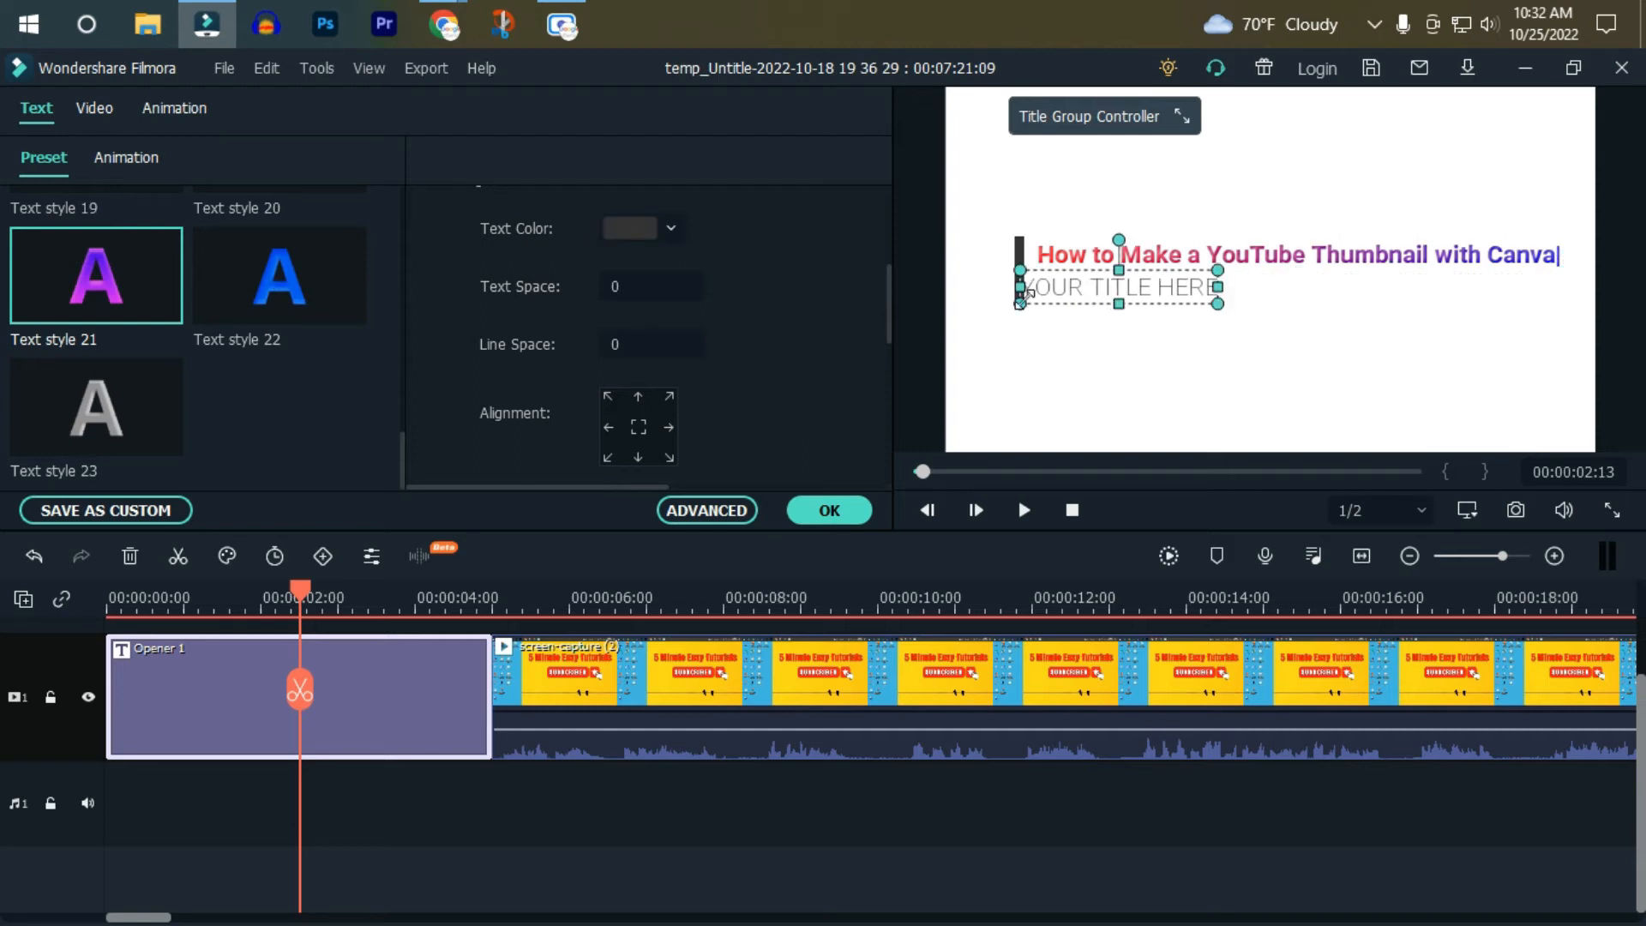
left_click(821, 520)
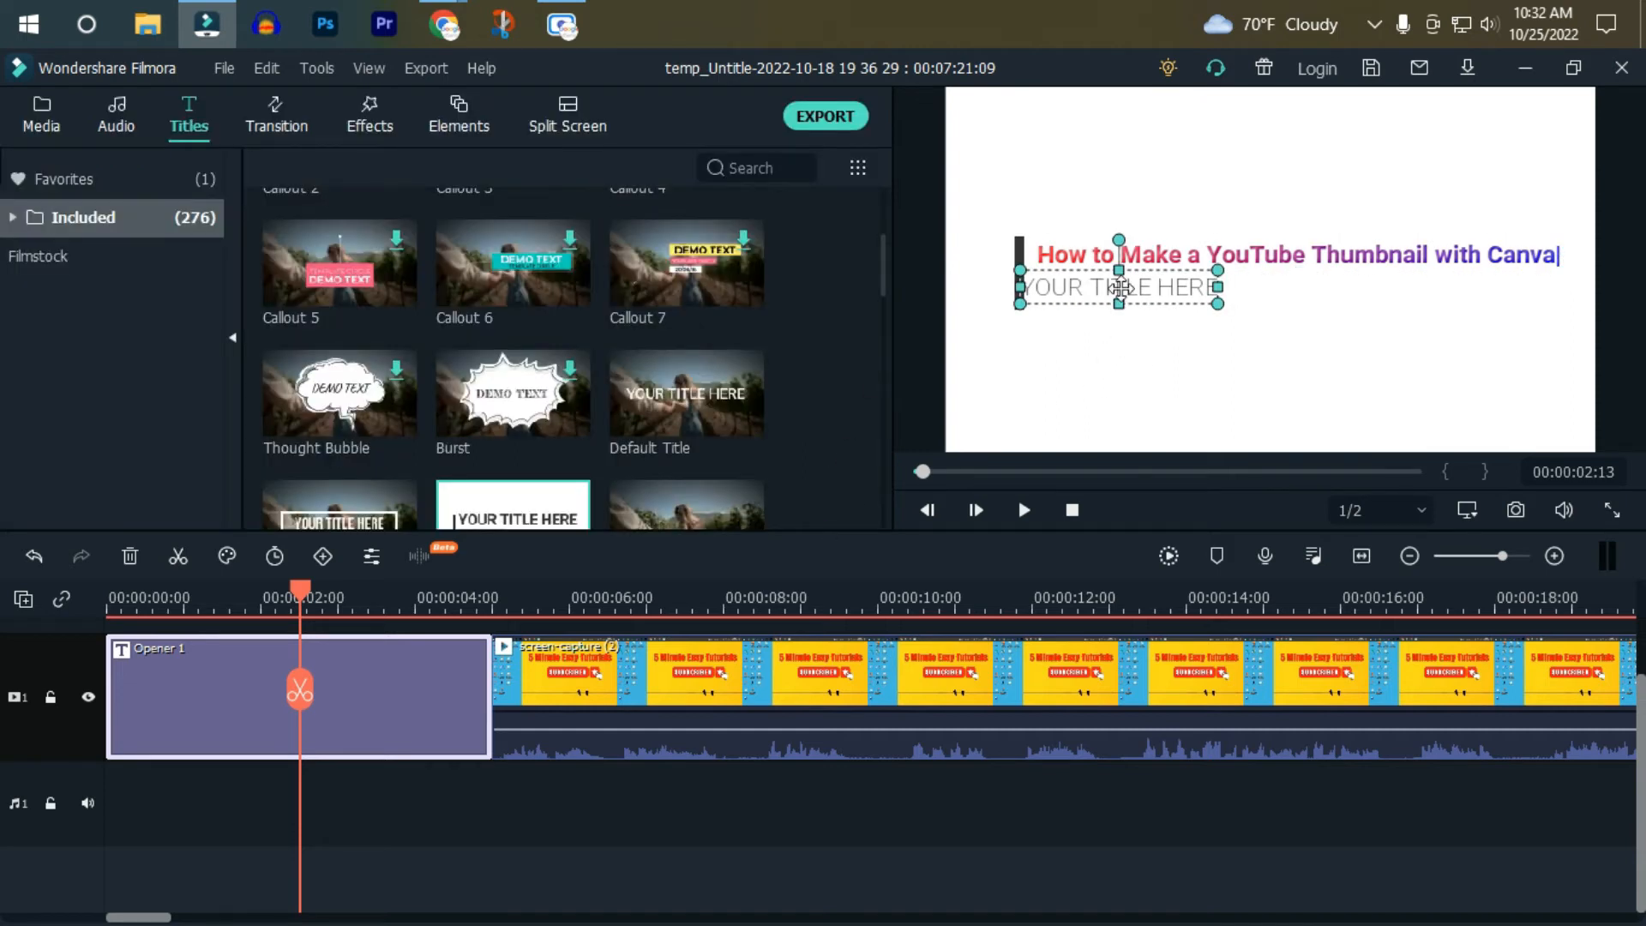
mouse_move(1066, 294)
left_mouse_down()
mouse_move(1348, 365)
mouse_move(1215, 374)
mouse_move(1066, 284)
mouse_move(1091, 288)
left_mouse_up()
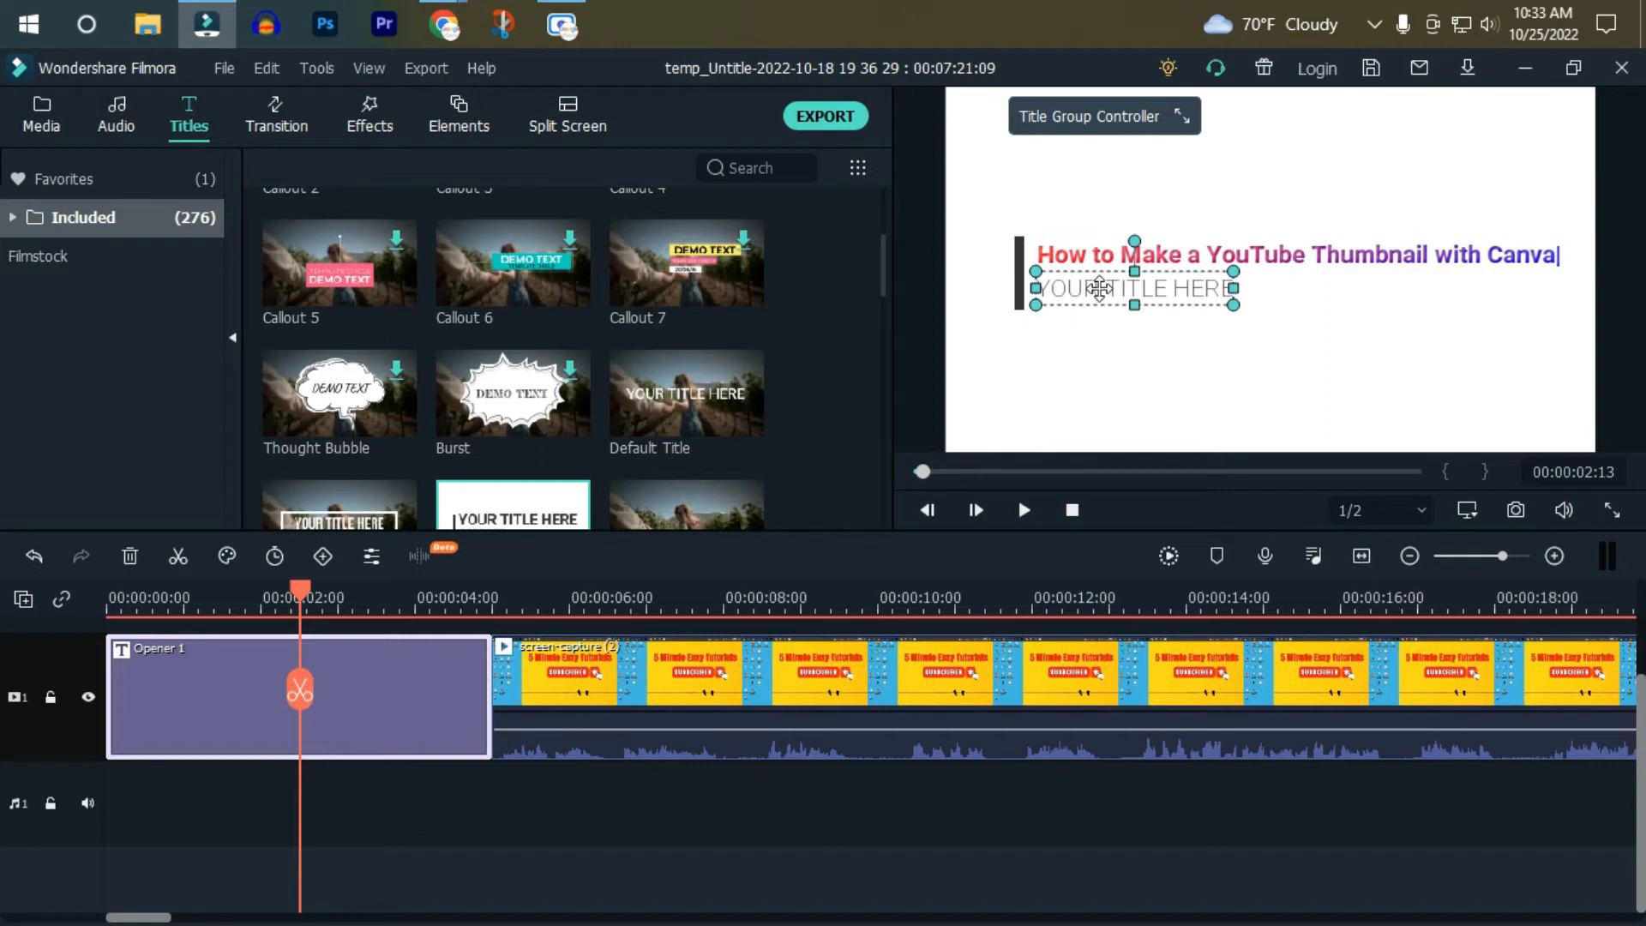
Replace the subtitle's placeholder text with the copied text "Subscribe YouTube Channel".
double_click(1091, 289)
scroll(732, 357, "up", 3)
left_click_drag(663, 287, 437, 283)
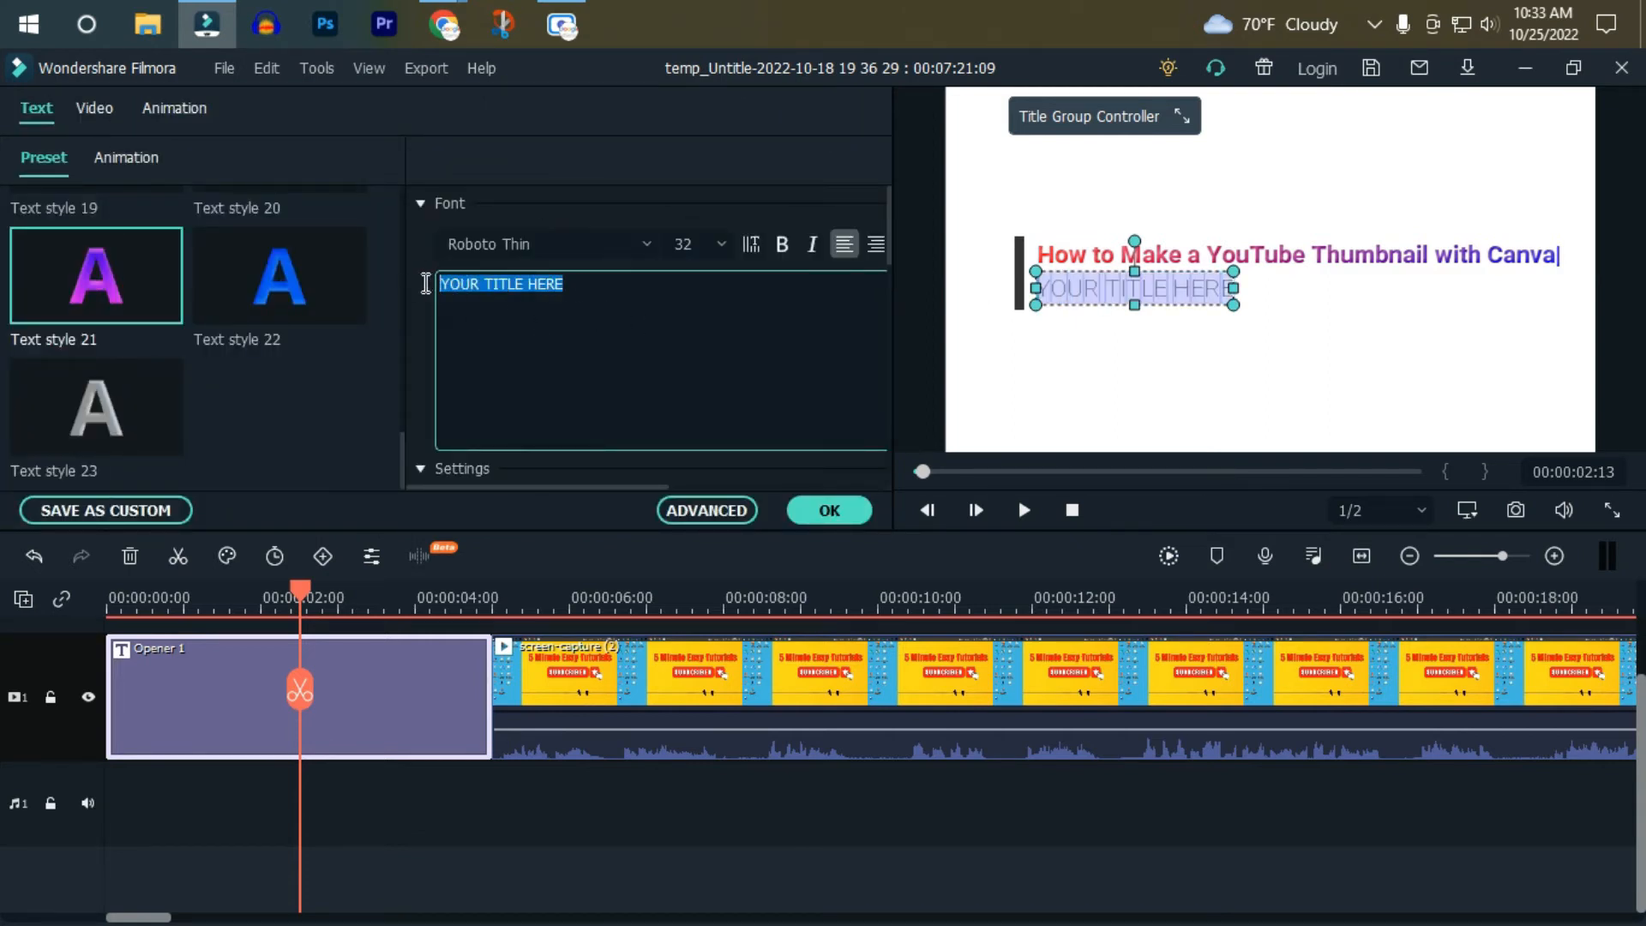
right_click(590, 291)
left_click(644, 380)
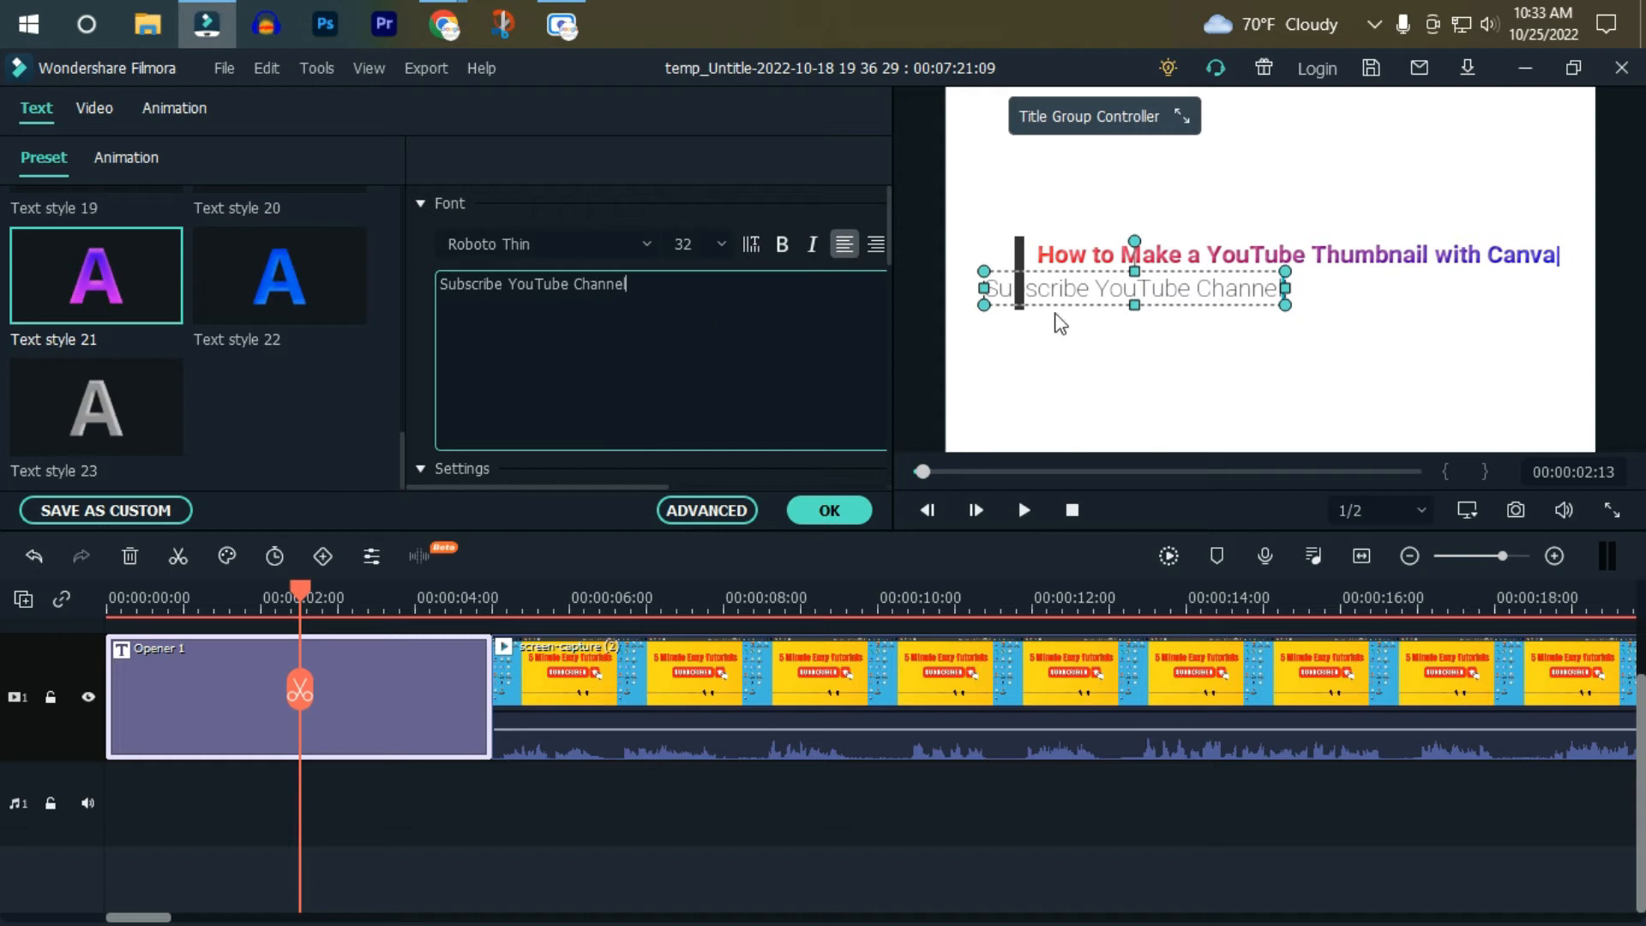
Move the subtitle clear of the vertical bar and nudge it into line with the start of the main title.
left_click(1085, 319)
left_click(1075, 290)
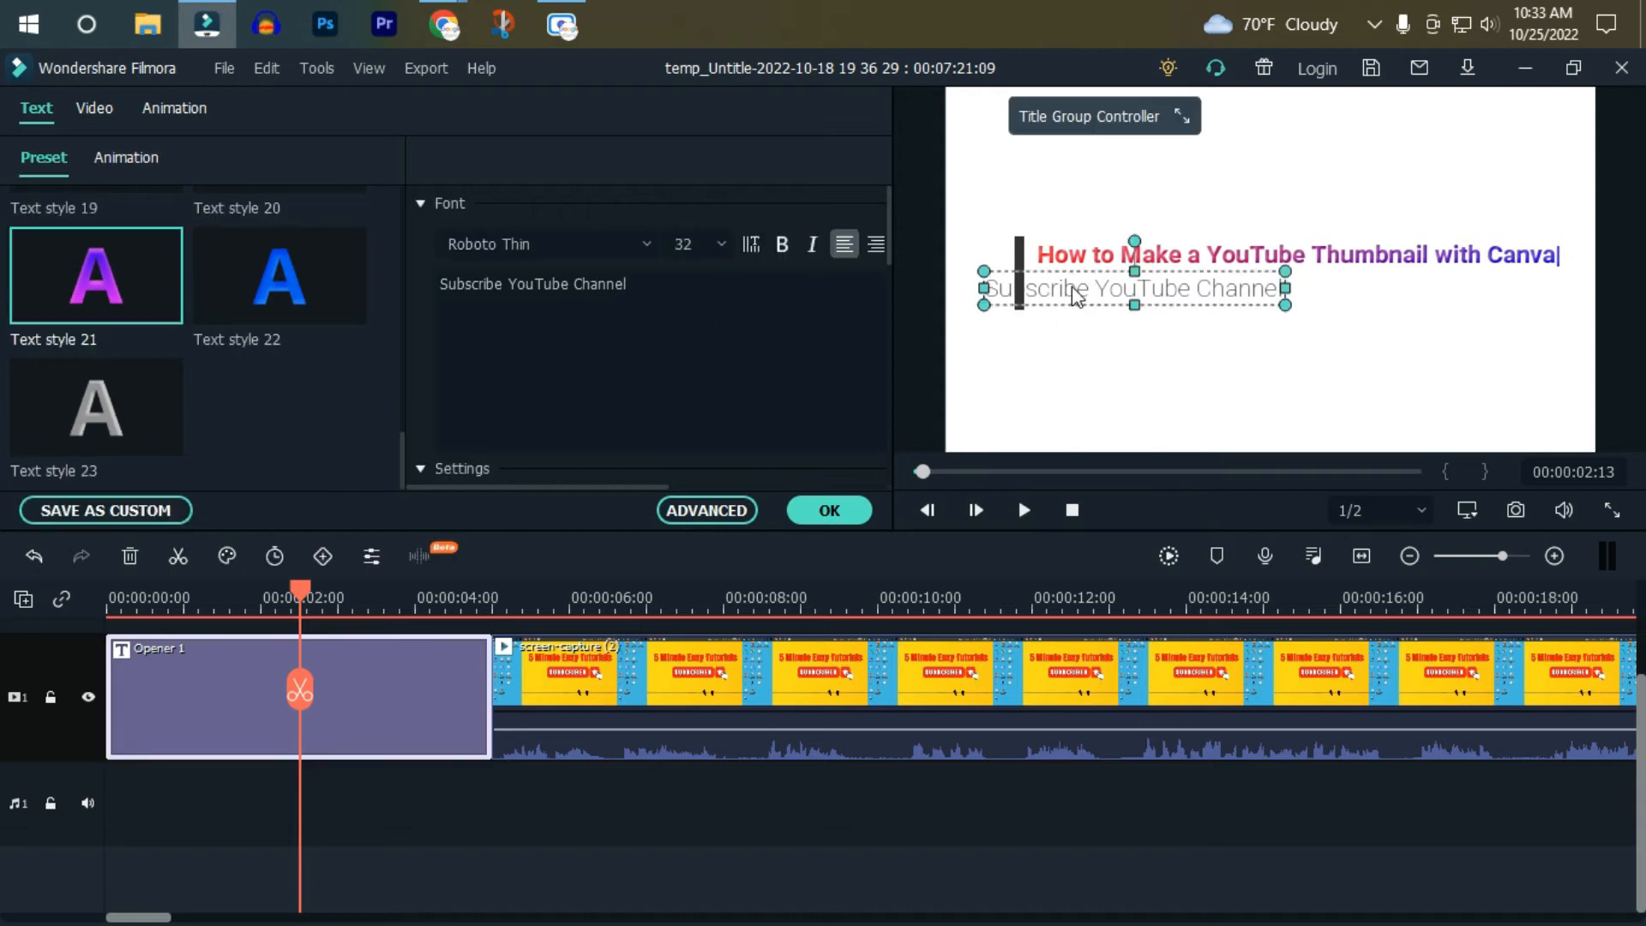
left_click_drag(1073, 289, 1122, 289)
key("Up")
key("Up")
key("Right")
key("Right")
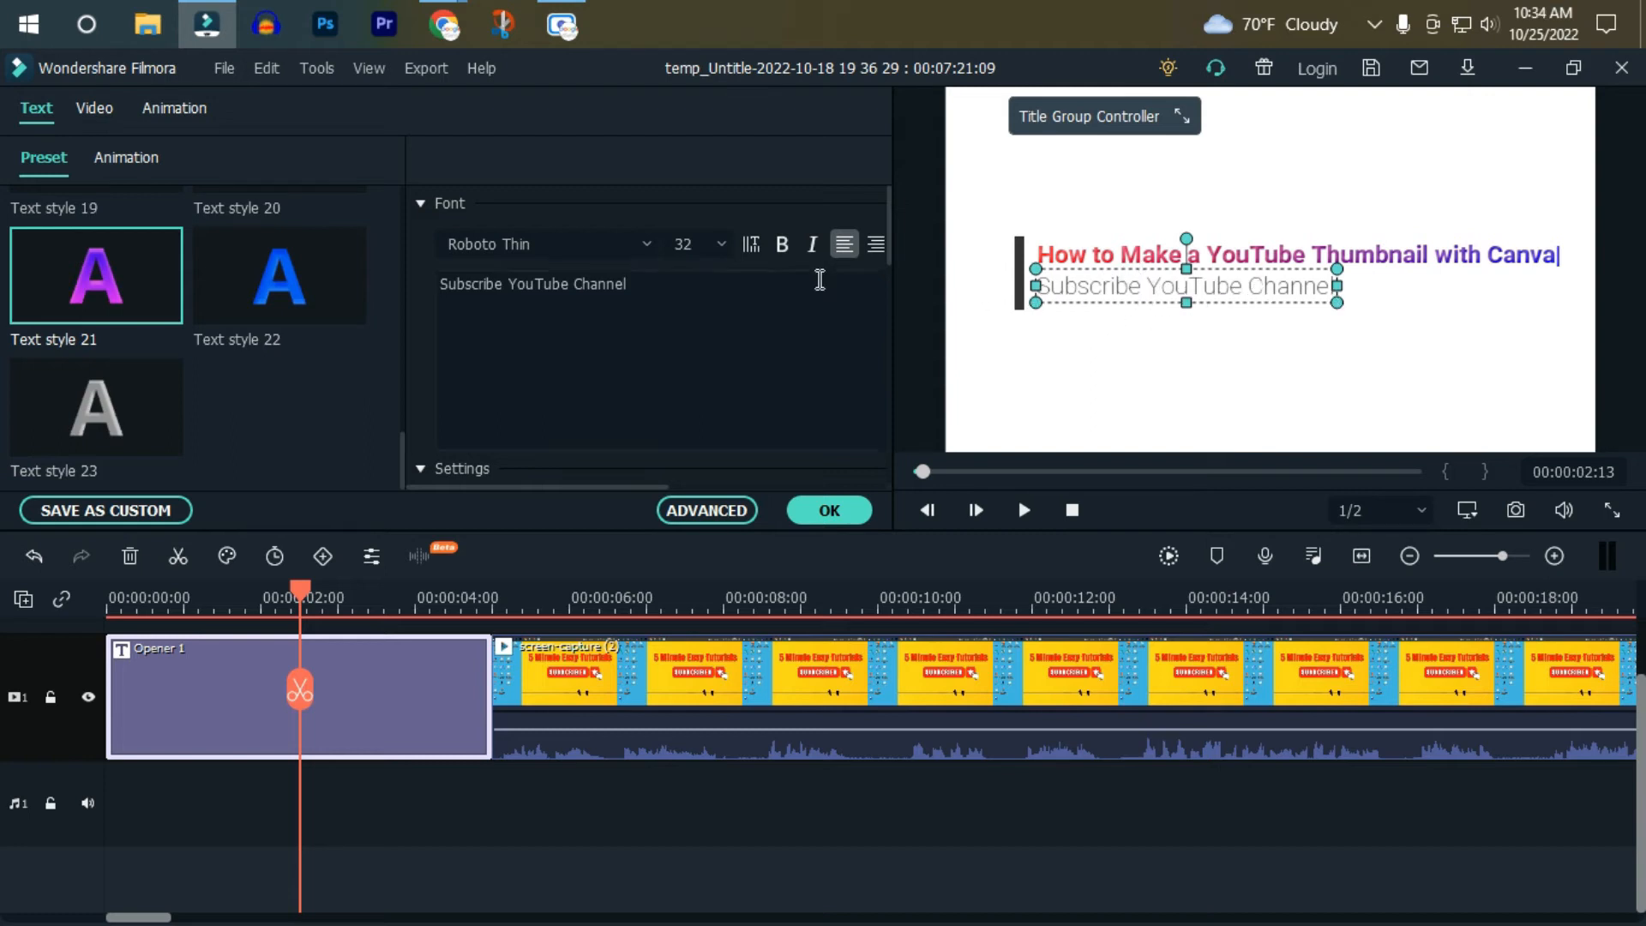
Change the subtitle's font to Roboto Slab Light and shift the line back into alignment with the main title.
left_click(641, 240)
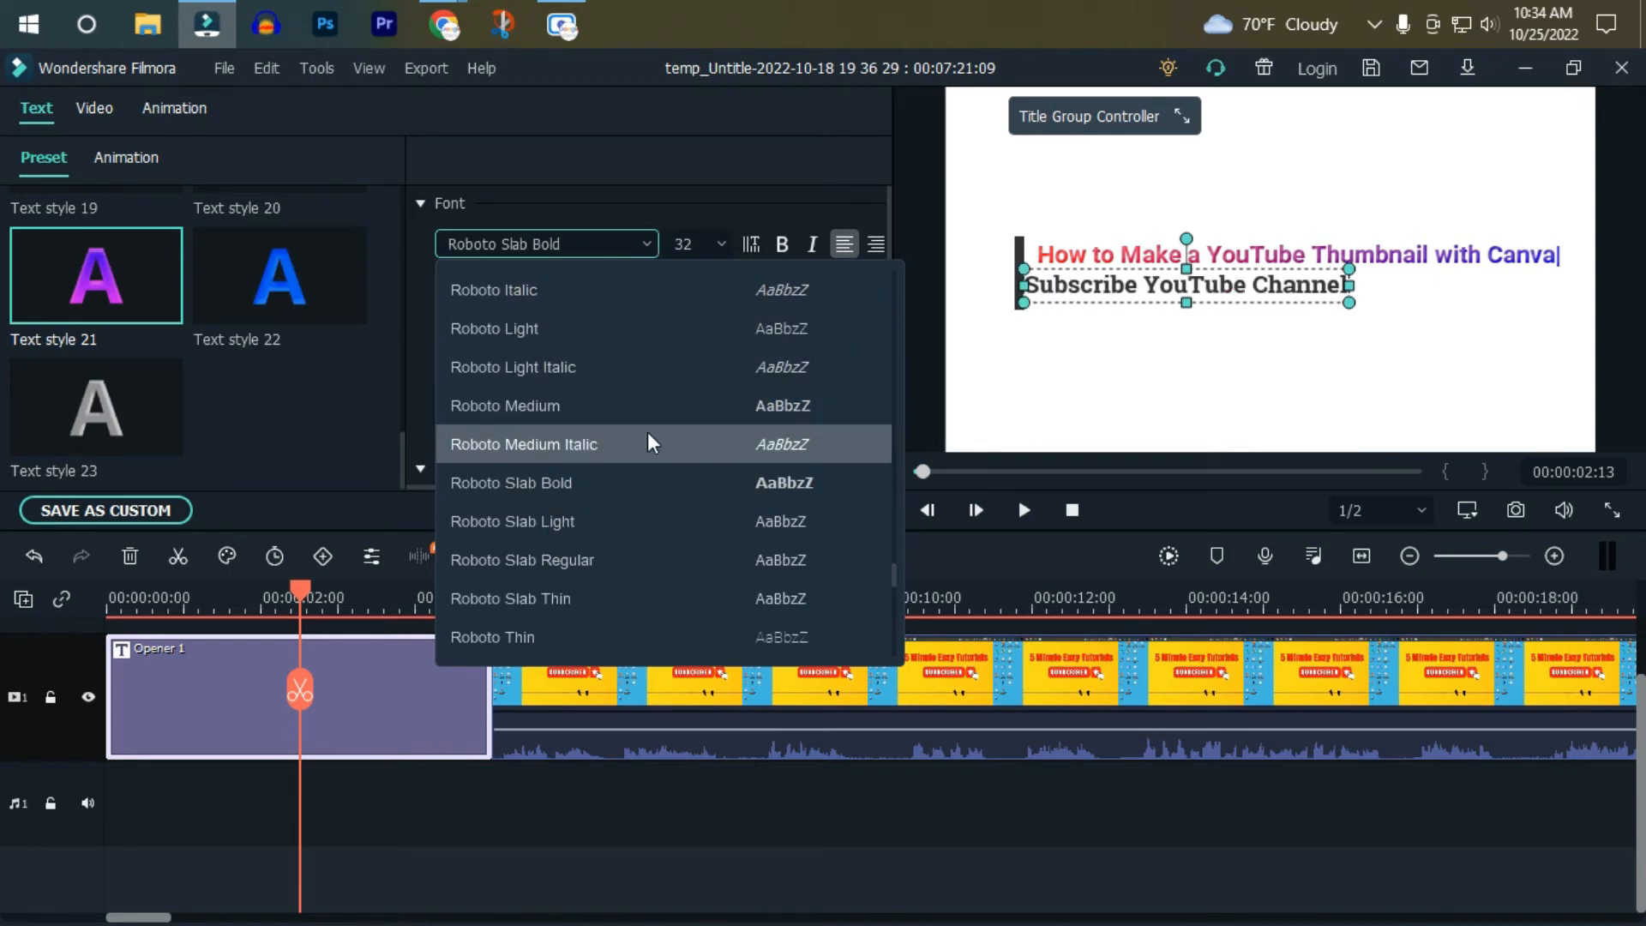
left_click(671, 510)
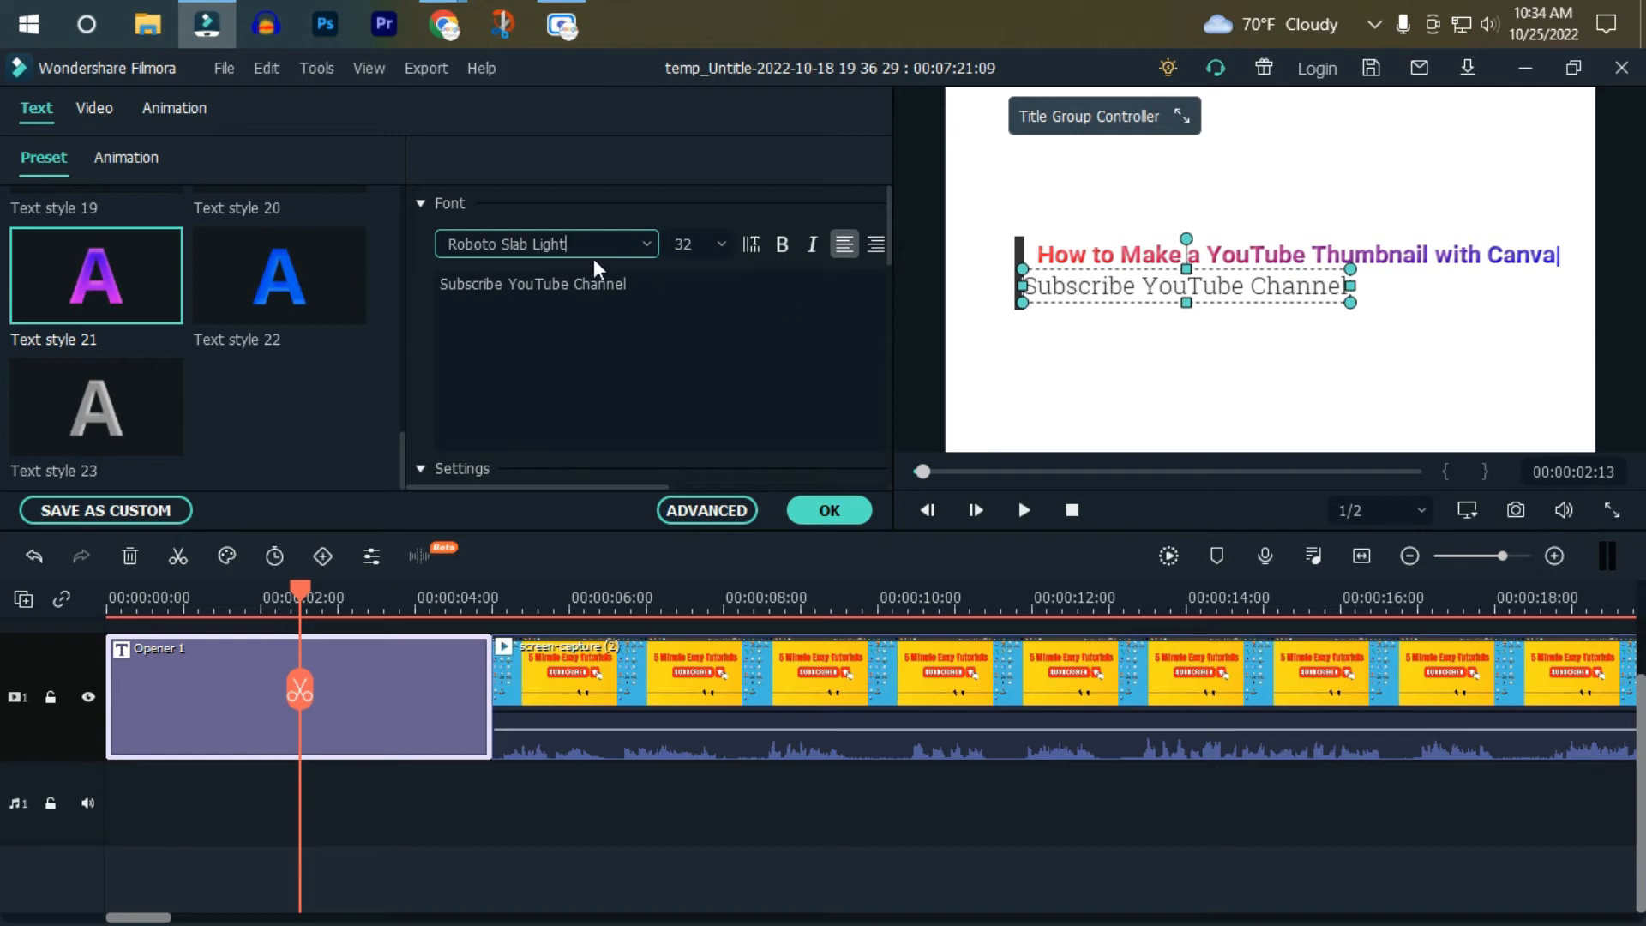
left_click(1119, 352)
left_click(1106, 295)
left_click_drag(1105, 295, 1103, 285)
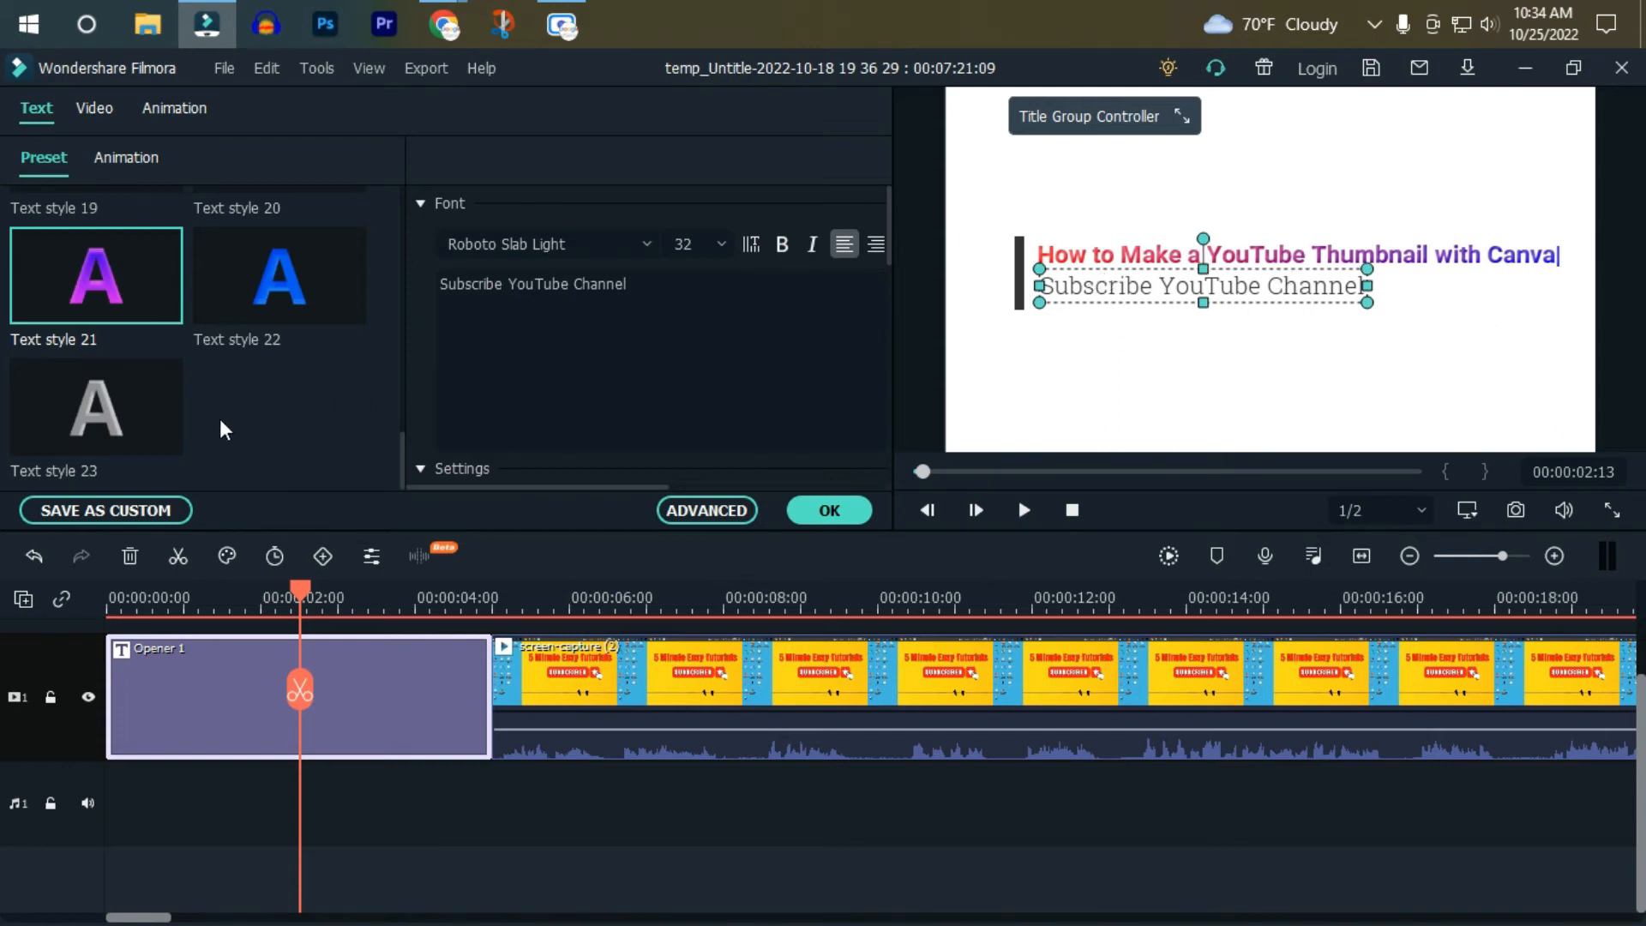
Try a yellow preset style, Text style 16, on the subtitle and browse the other presets.
scroll(182, 347, "up", 5)
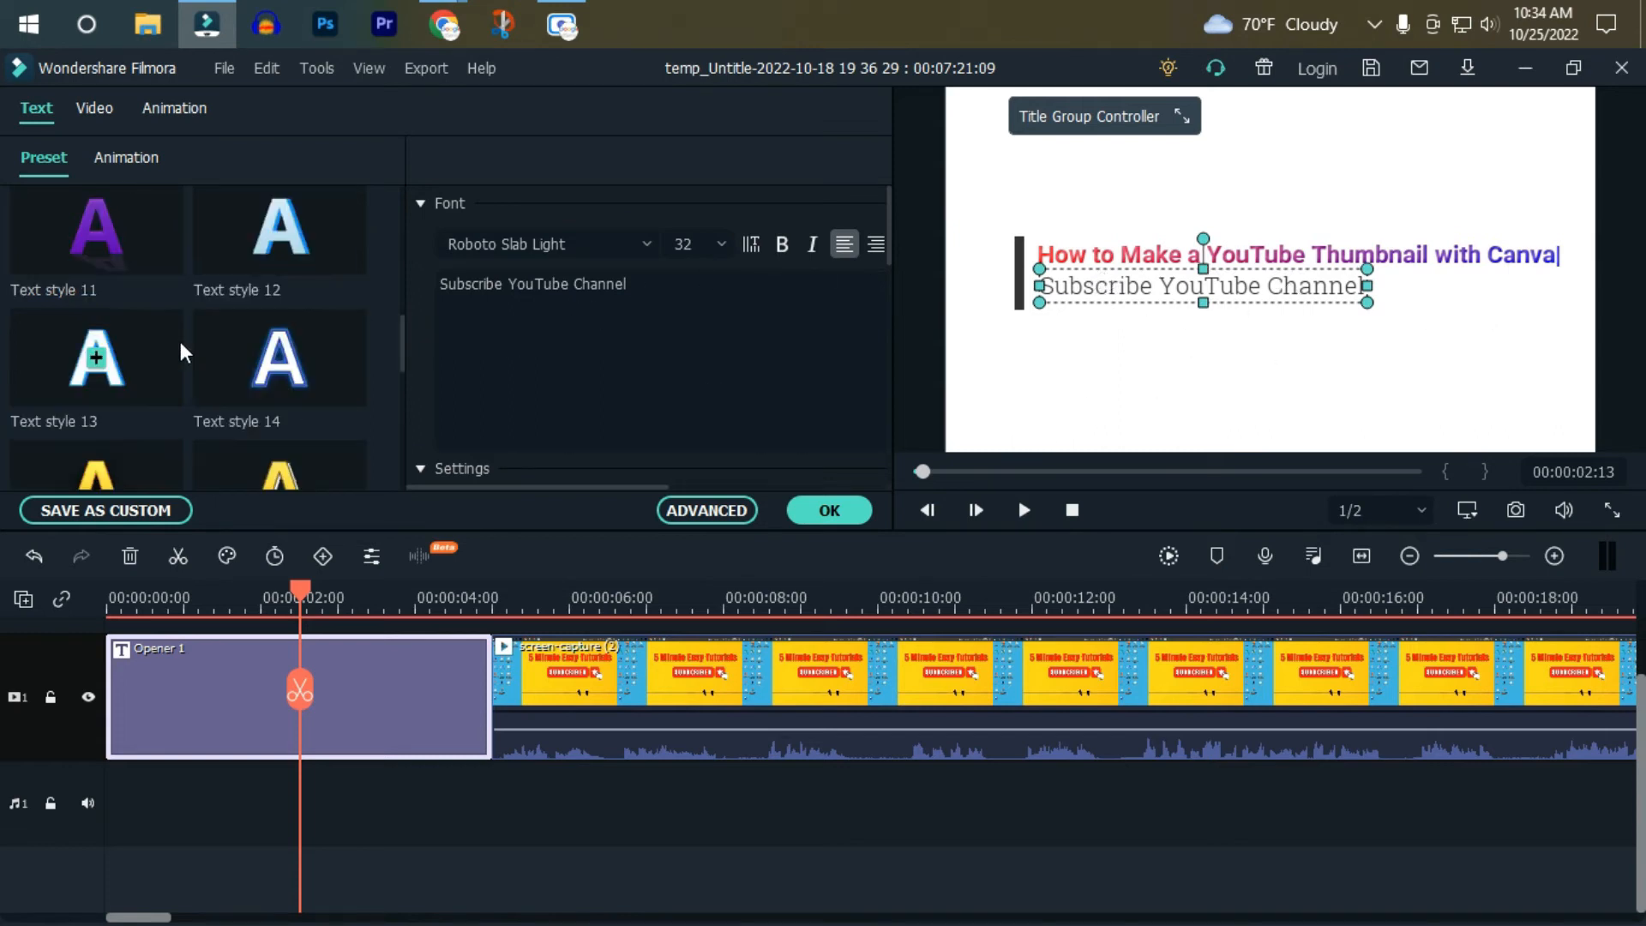
left_click(98, 475)
scroll(281, 485, "down", 1)
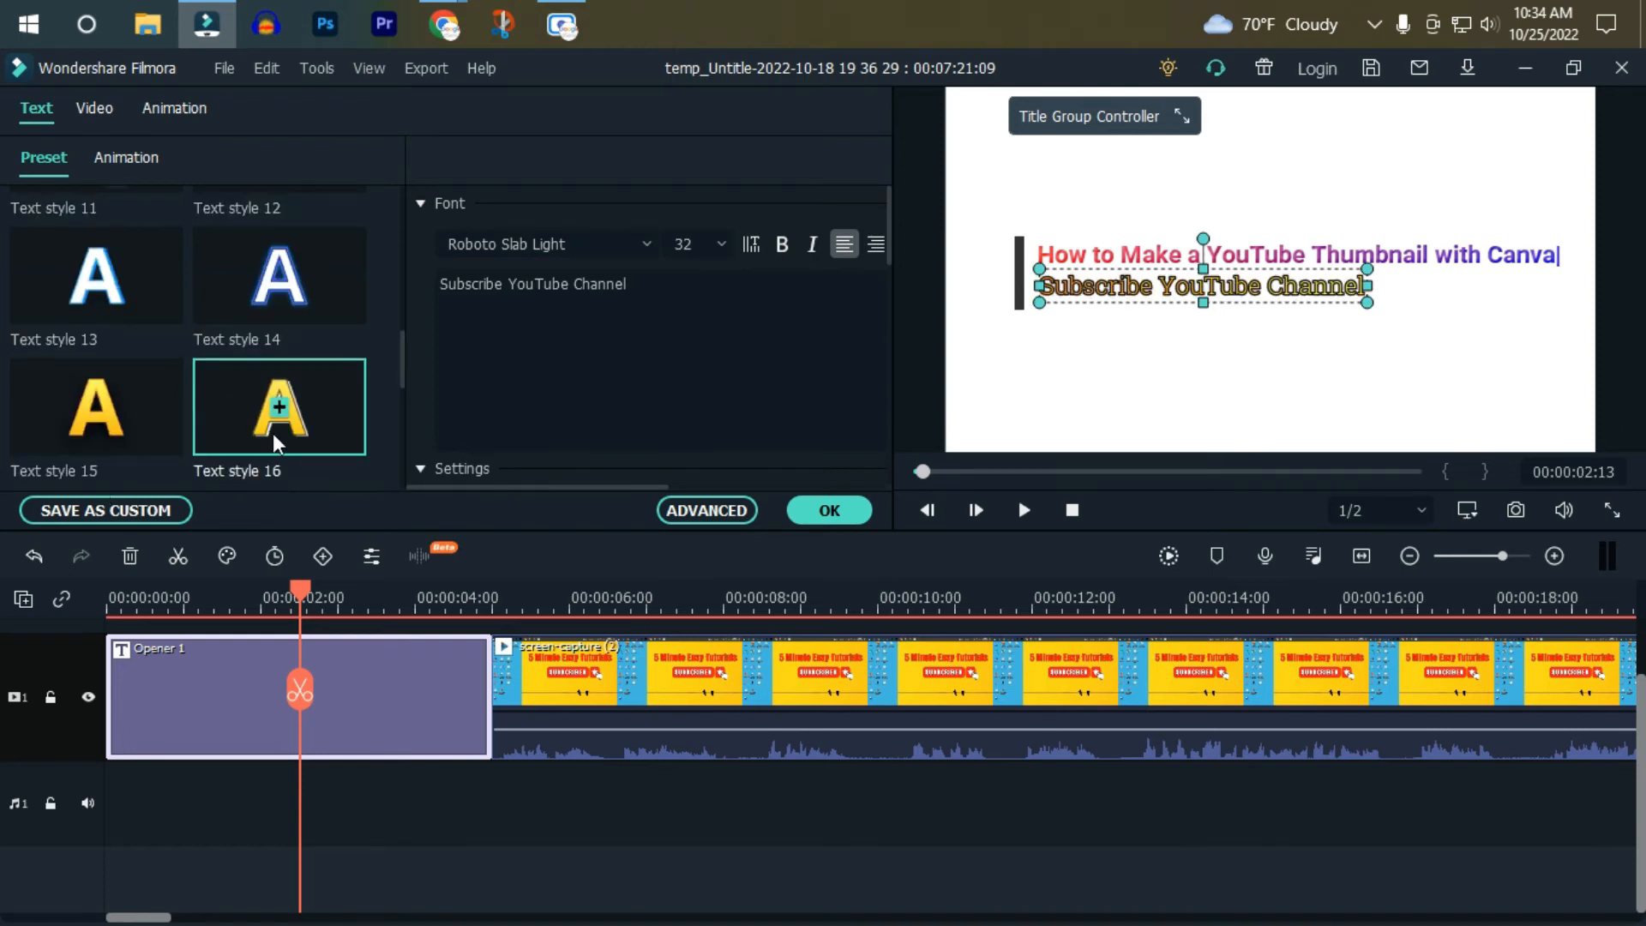
scroll(273, 434, "up", 5)
scroll(235, 302, "down", 10)
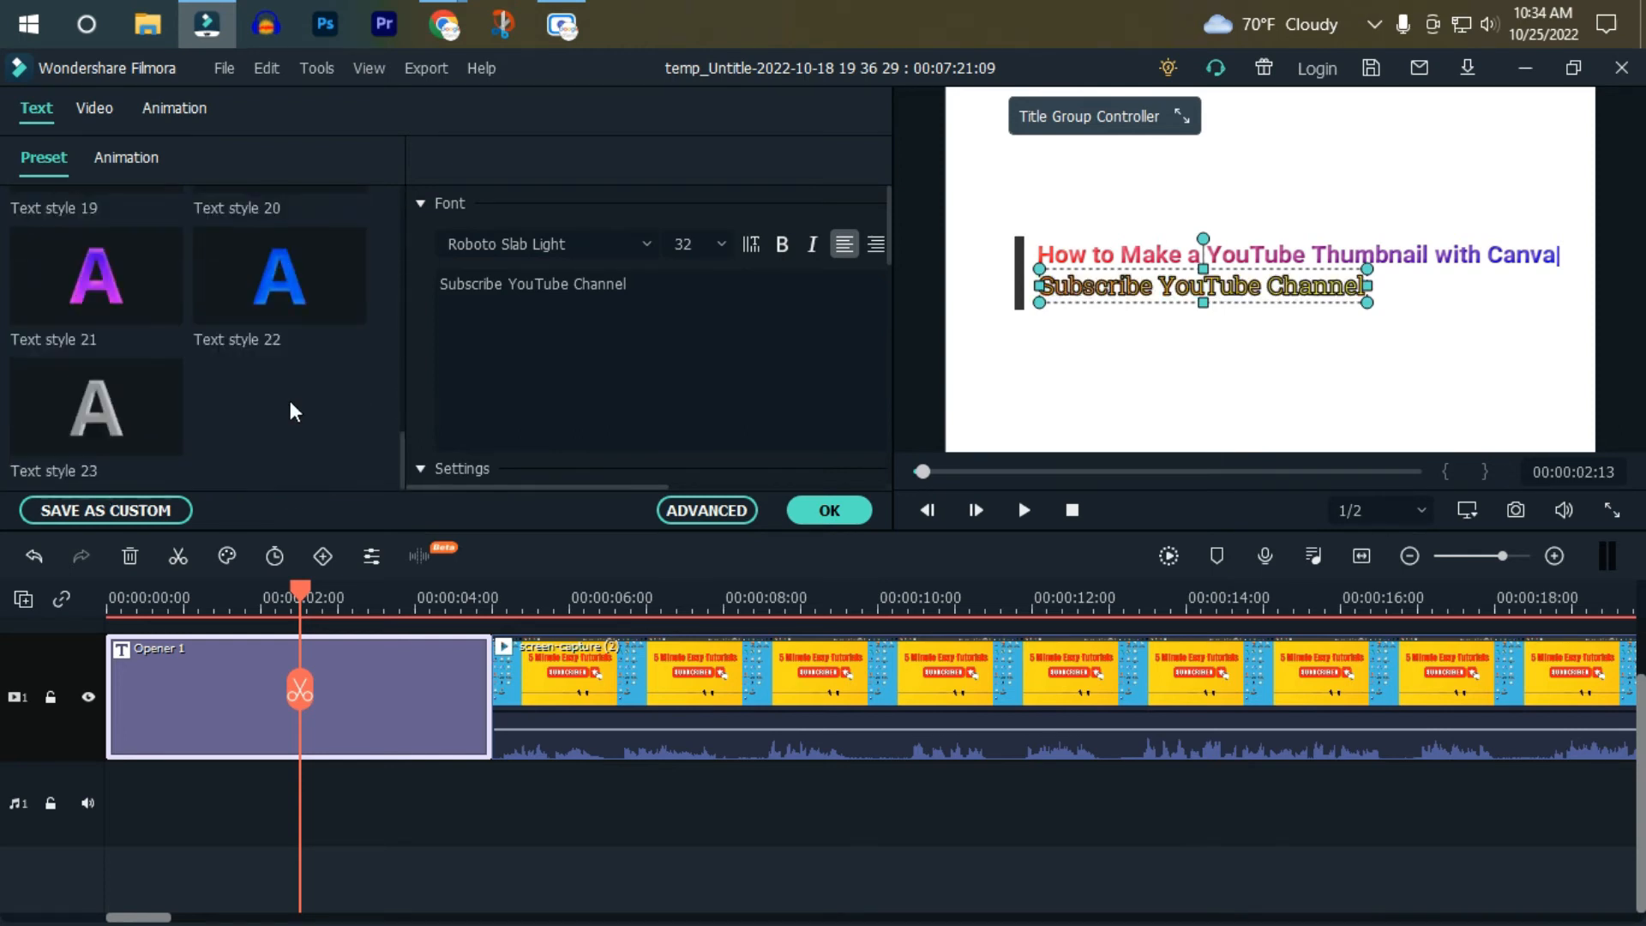
Try green and light blue text colours on the subtitle.
scroll(598, 390, "down", 5)
left_click(673, 228)
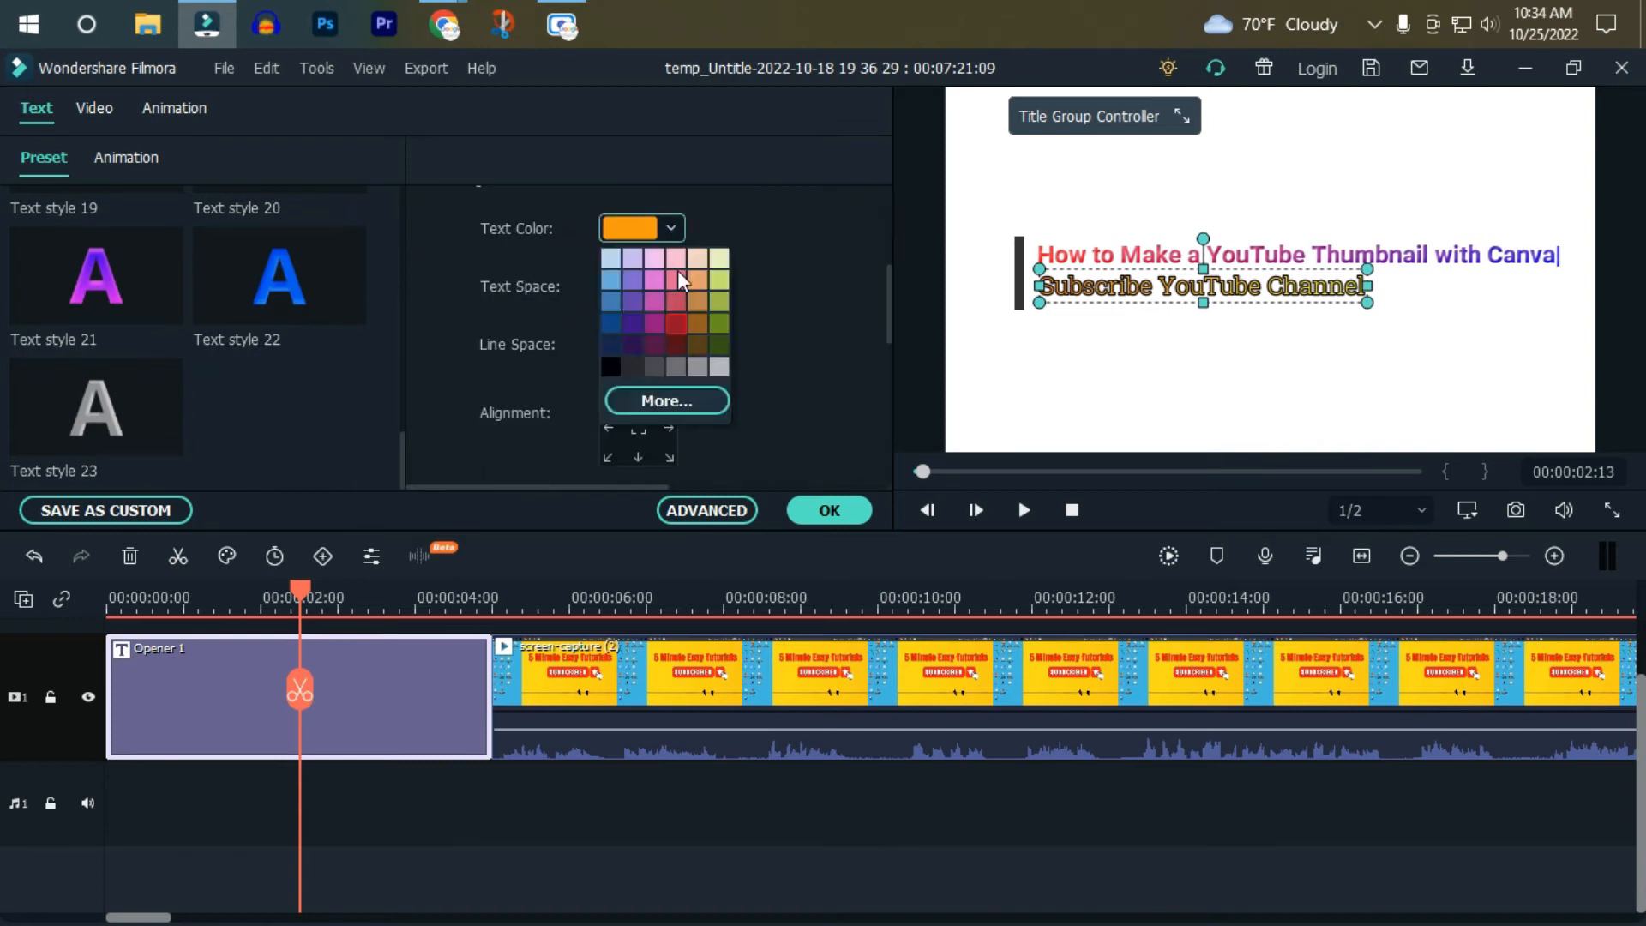
left_click(716, 323)
left_click(666, 230)
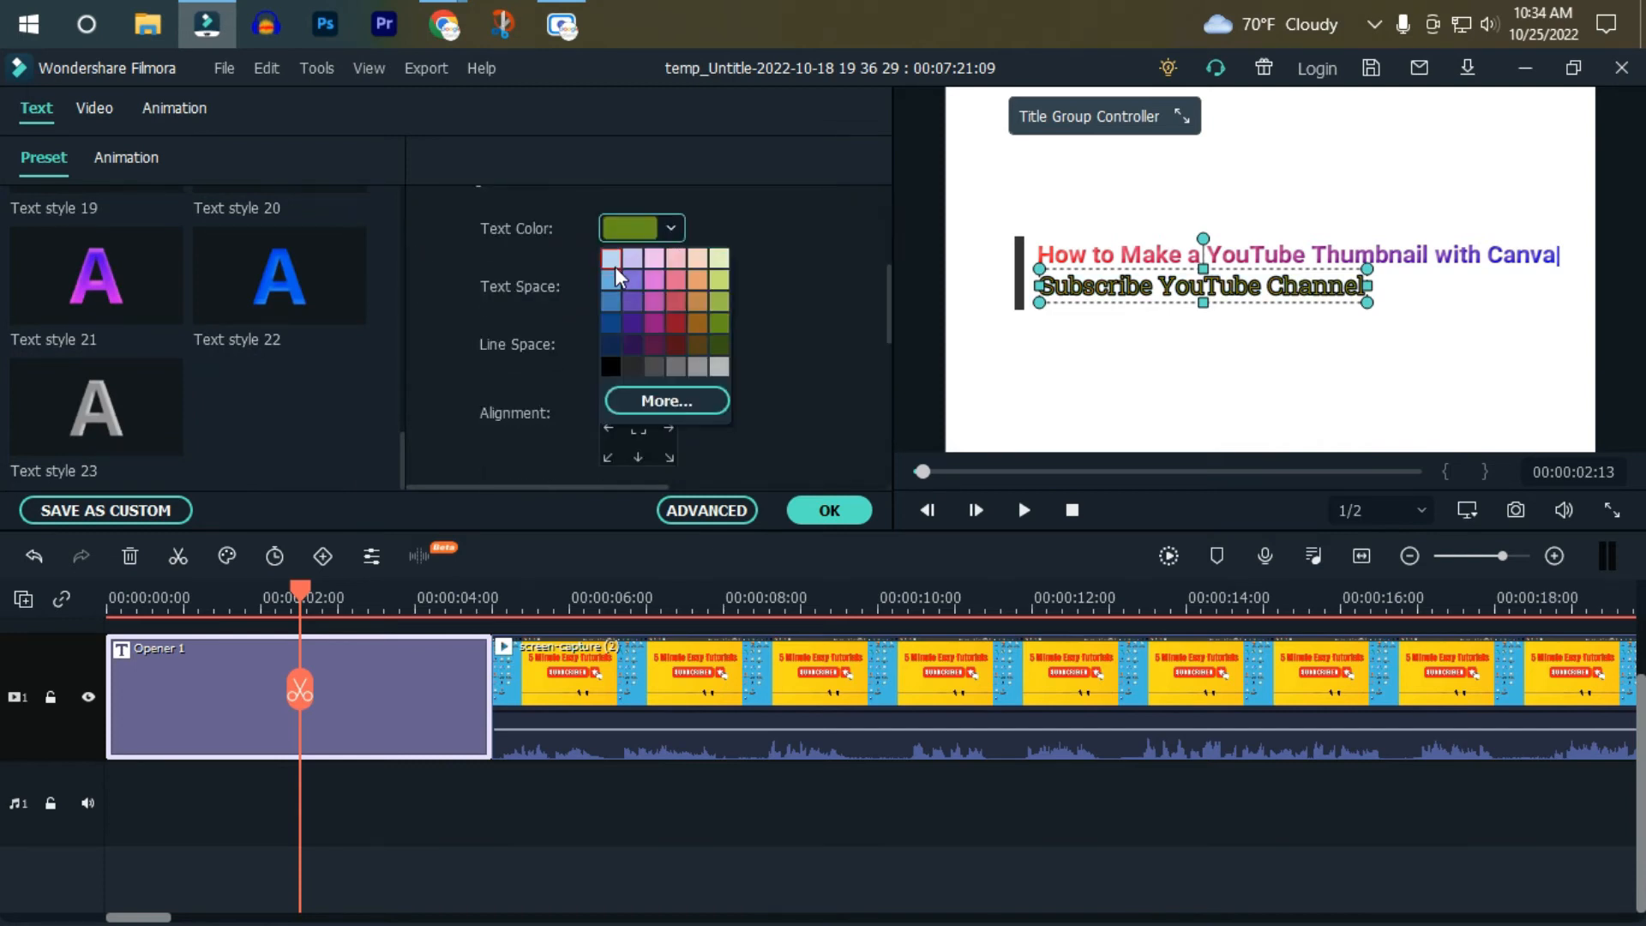
left_click(612, 260)
Apply Text style 1 to the subtitle, colour its text purple and accept the title edits.
scroll(314, 301, "up", 10)
left_click(289, 251)
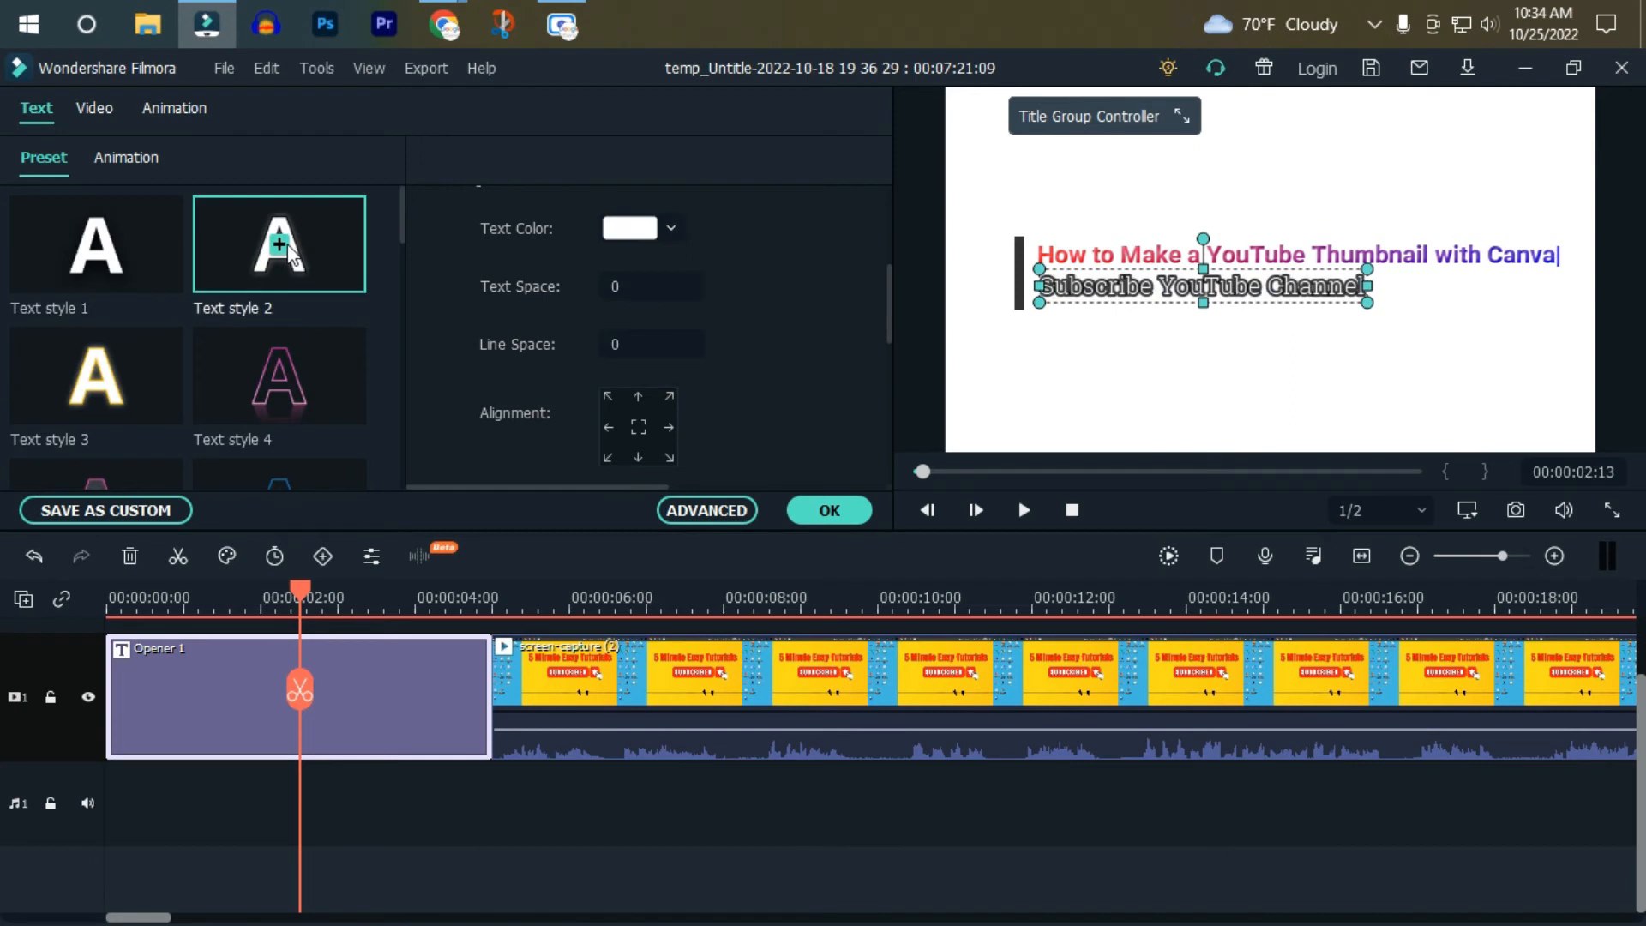
left_click(91, 245)
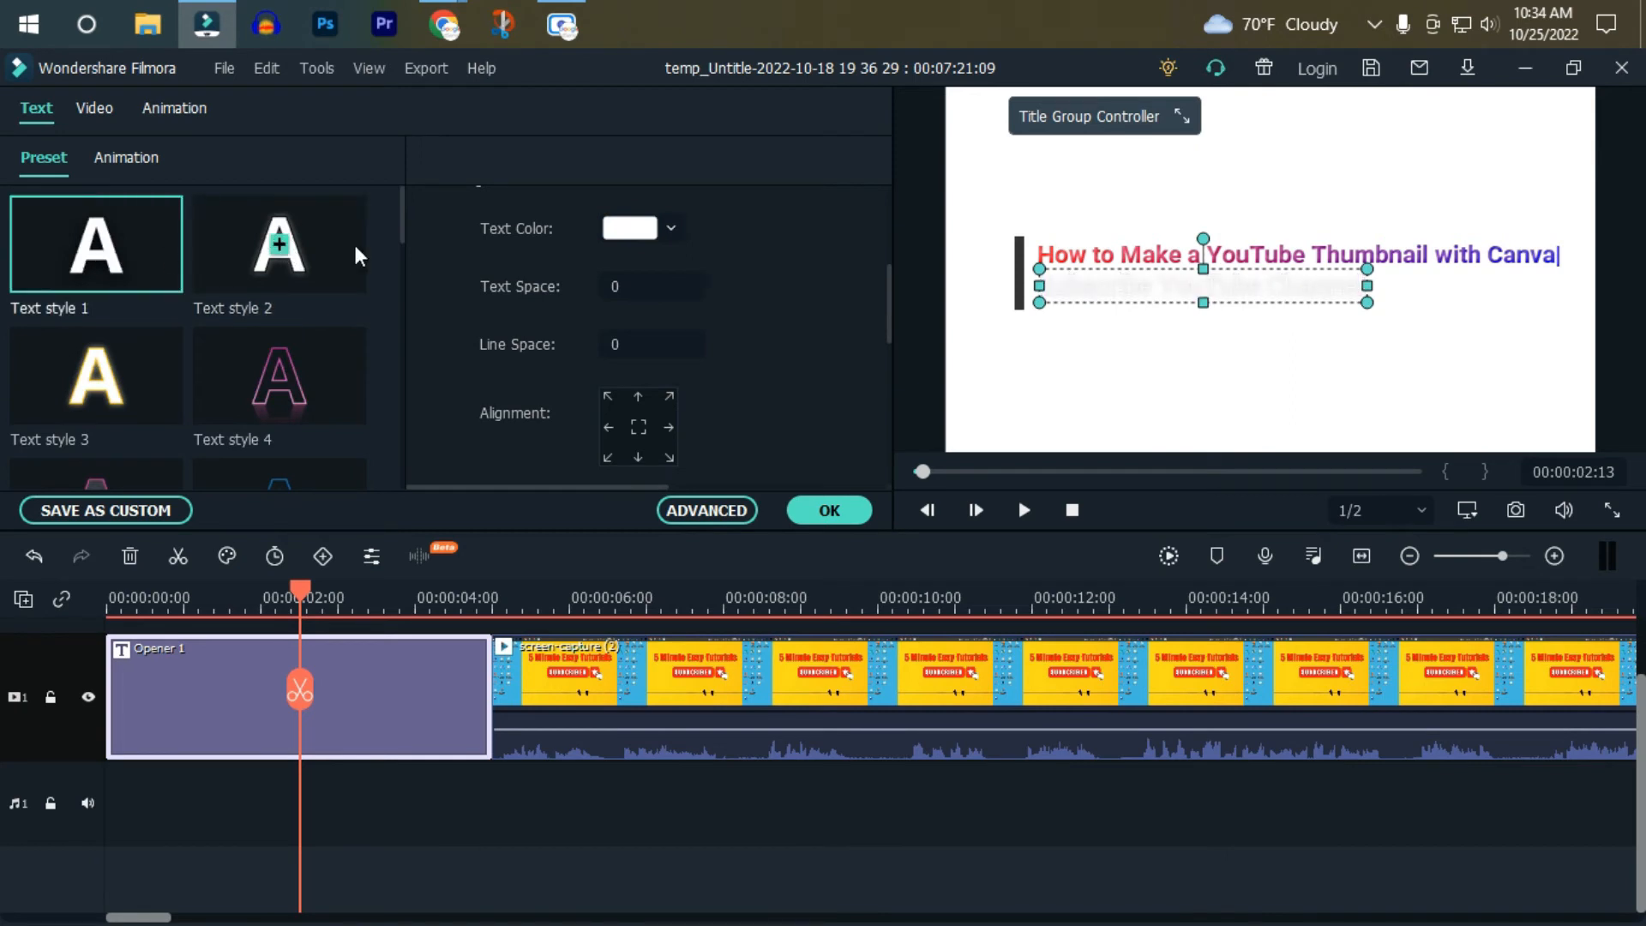
left_click(671, 230)
left_click(712, 337)
left_click(669, 228)
left_click(657, 314)
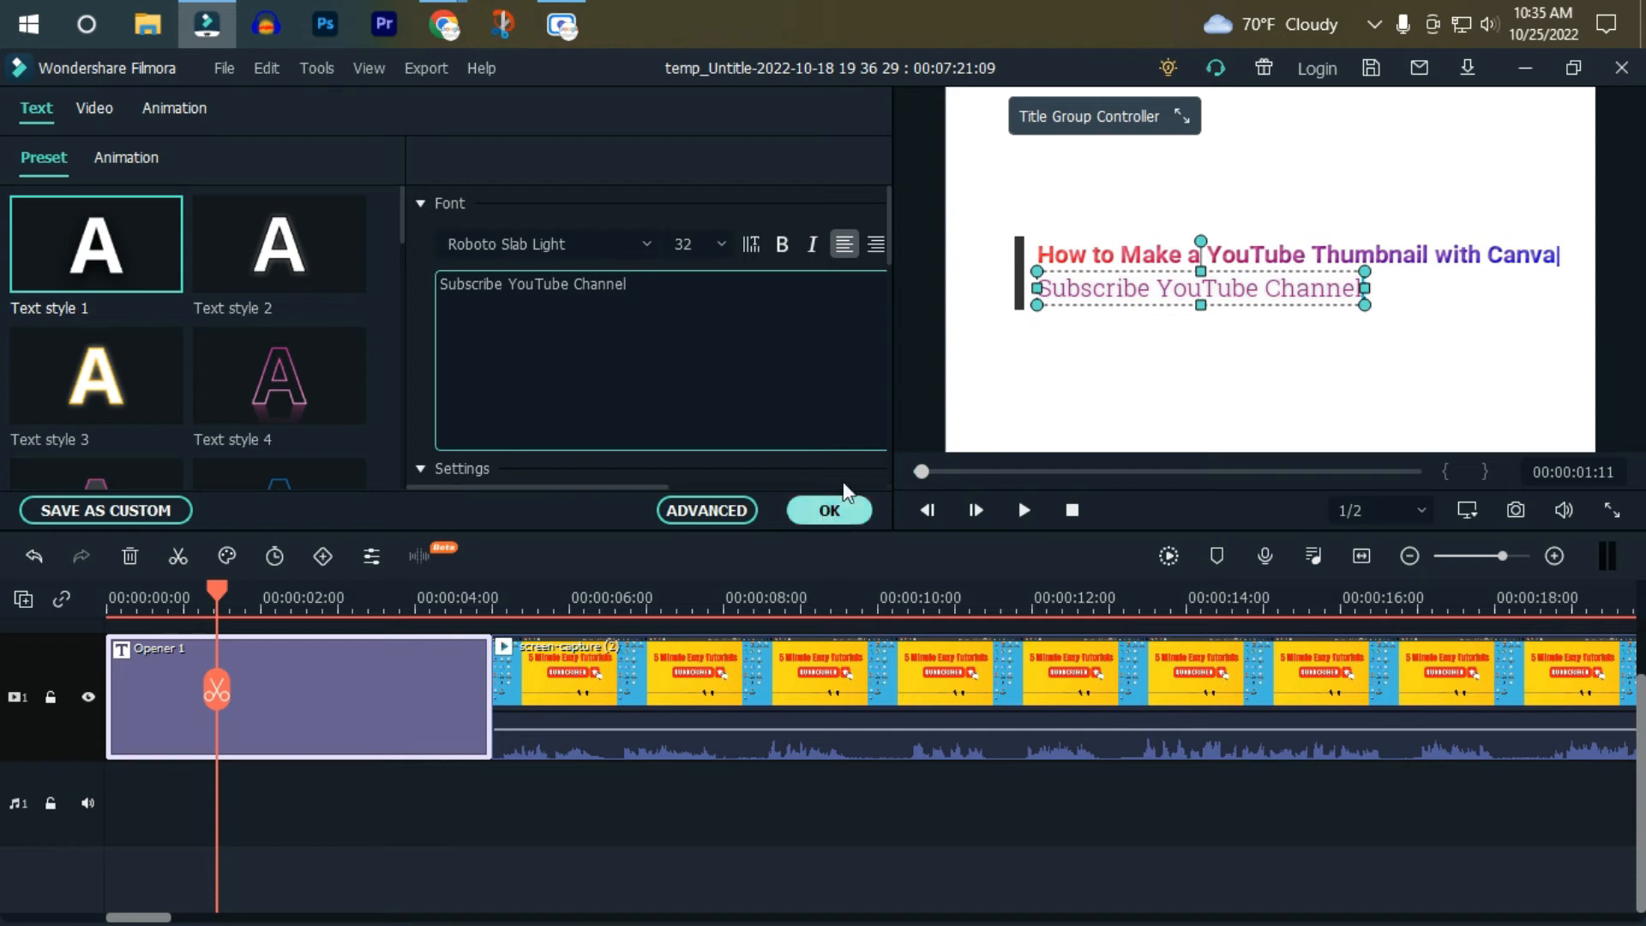
left_click(837, 512)
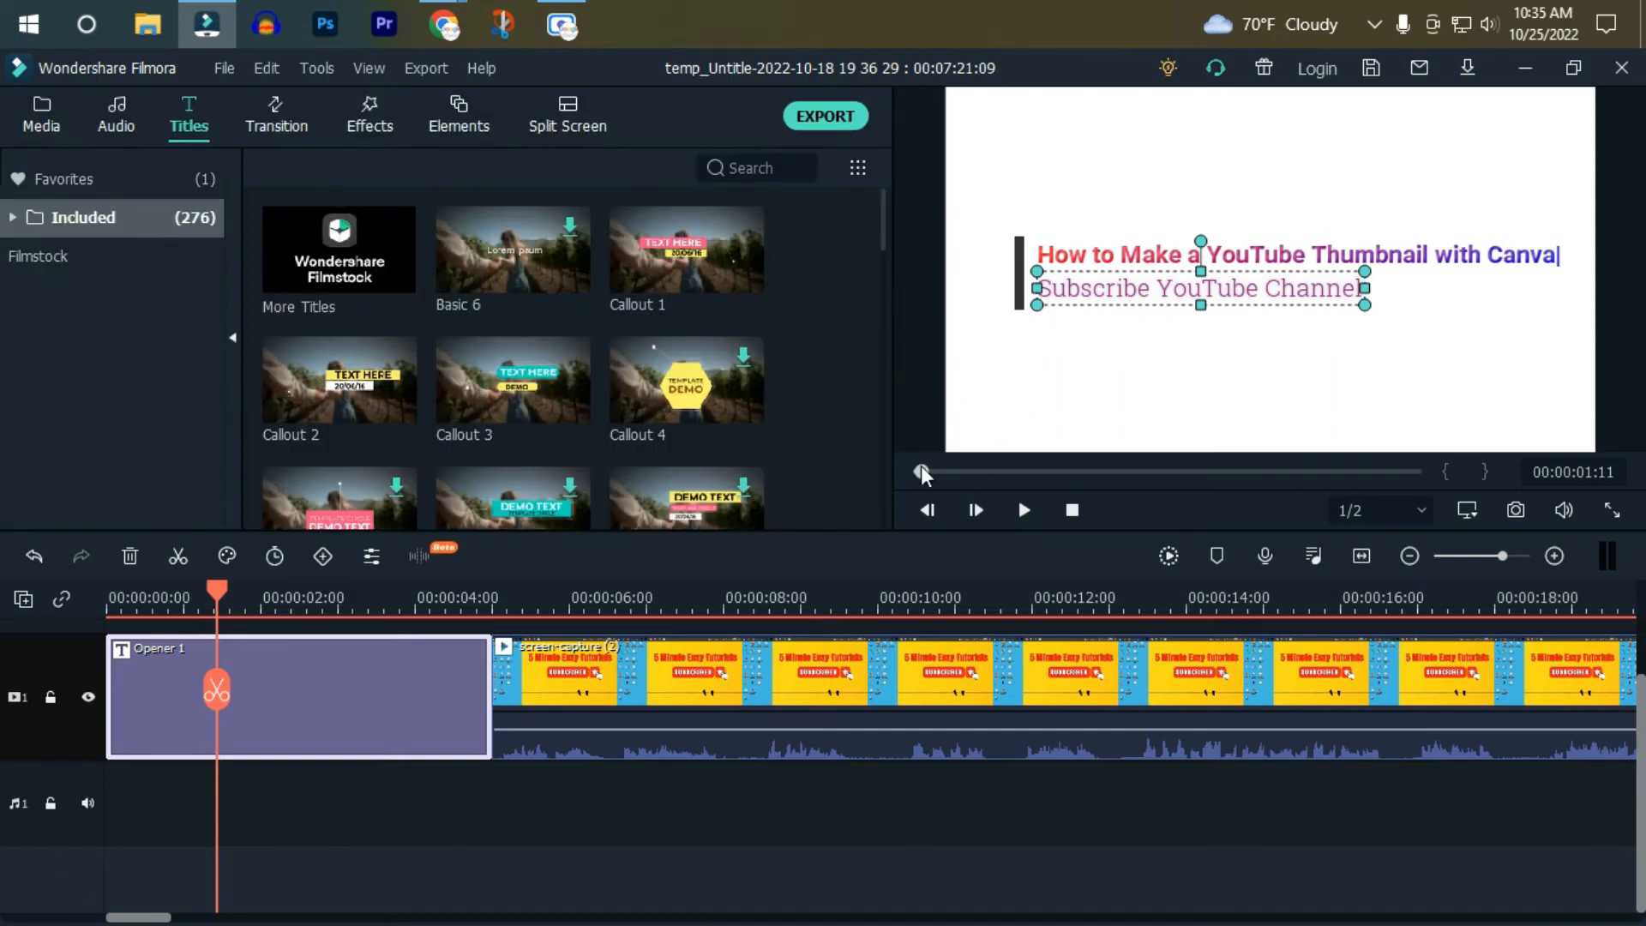
Play the finished opener from the very start of the timeline and pause at 00:00:02:08.
left_click(921, 470)
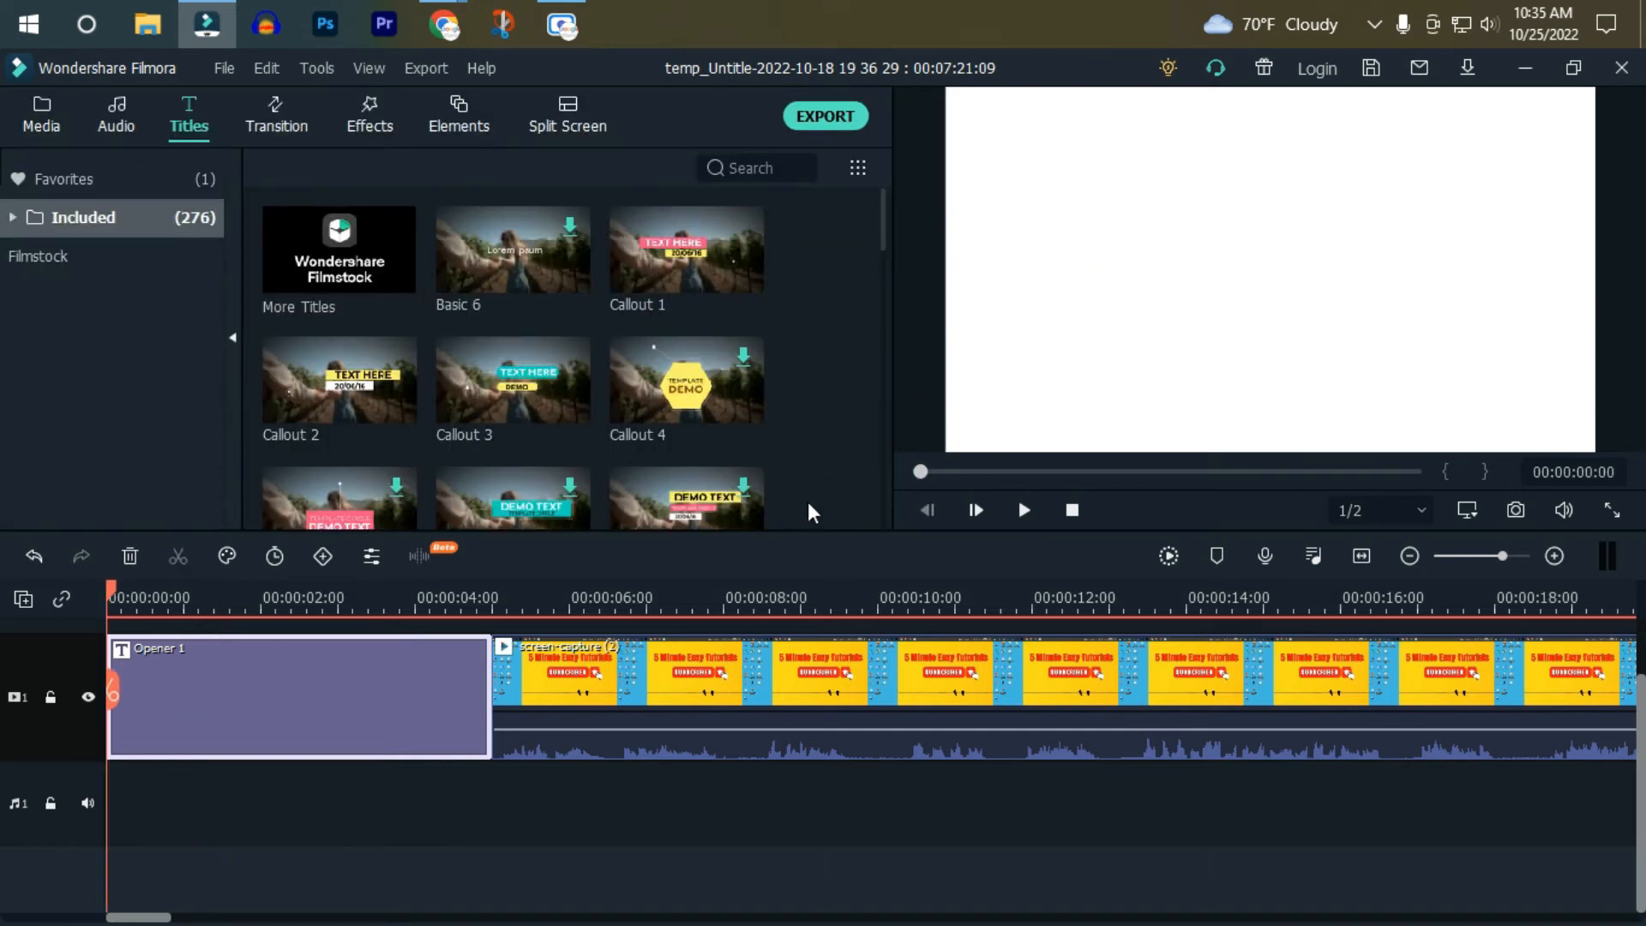
left_click(1023, 512)
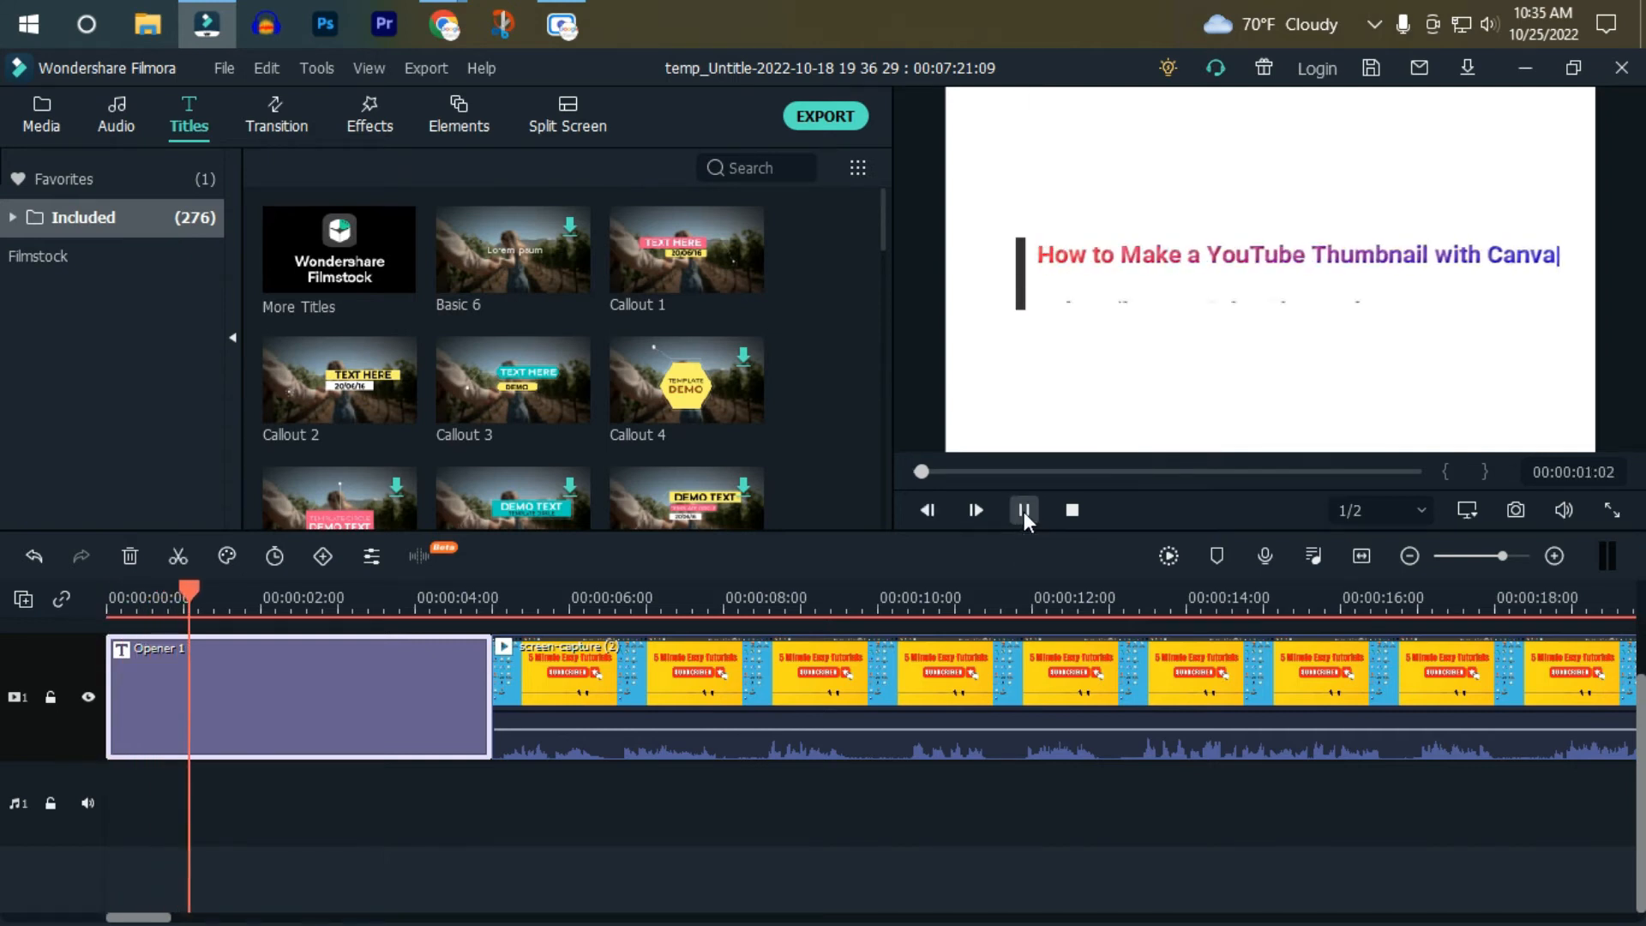
left_click(1024, 513)
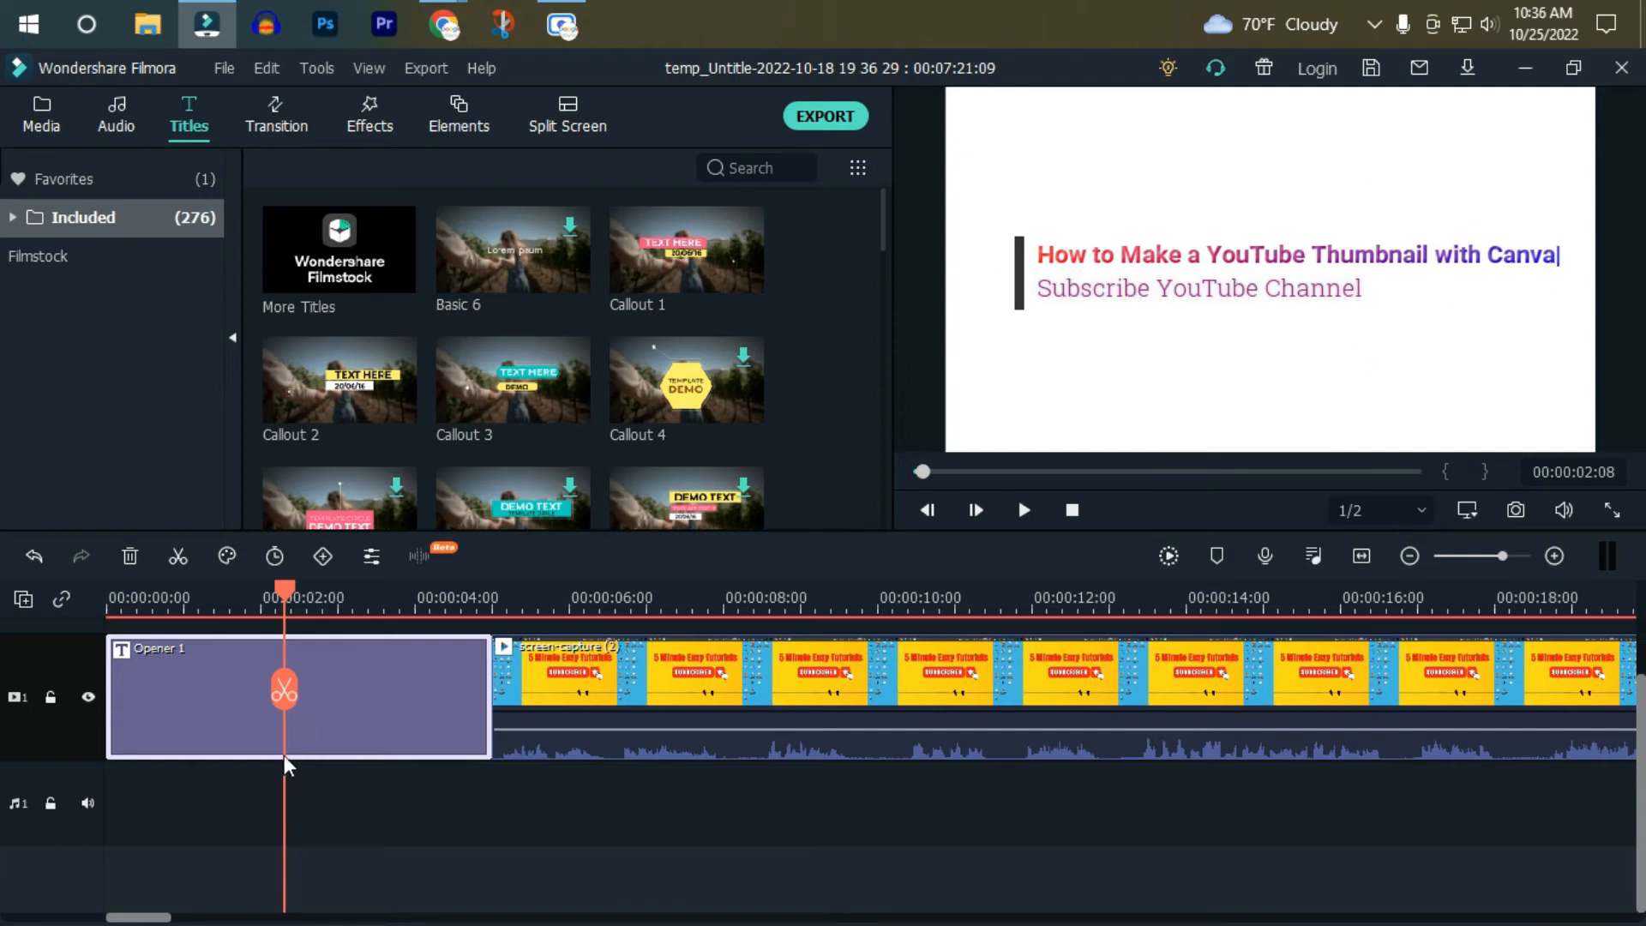
Import Subcris.wav from the Music folder inside YouTube Music on New Volume (E:) into the project media.
left_click(35, 123)
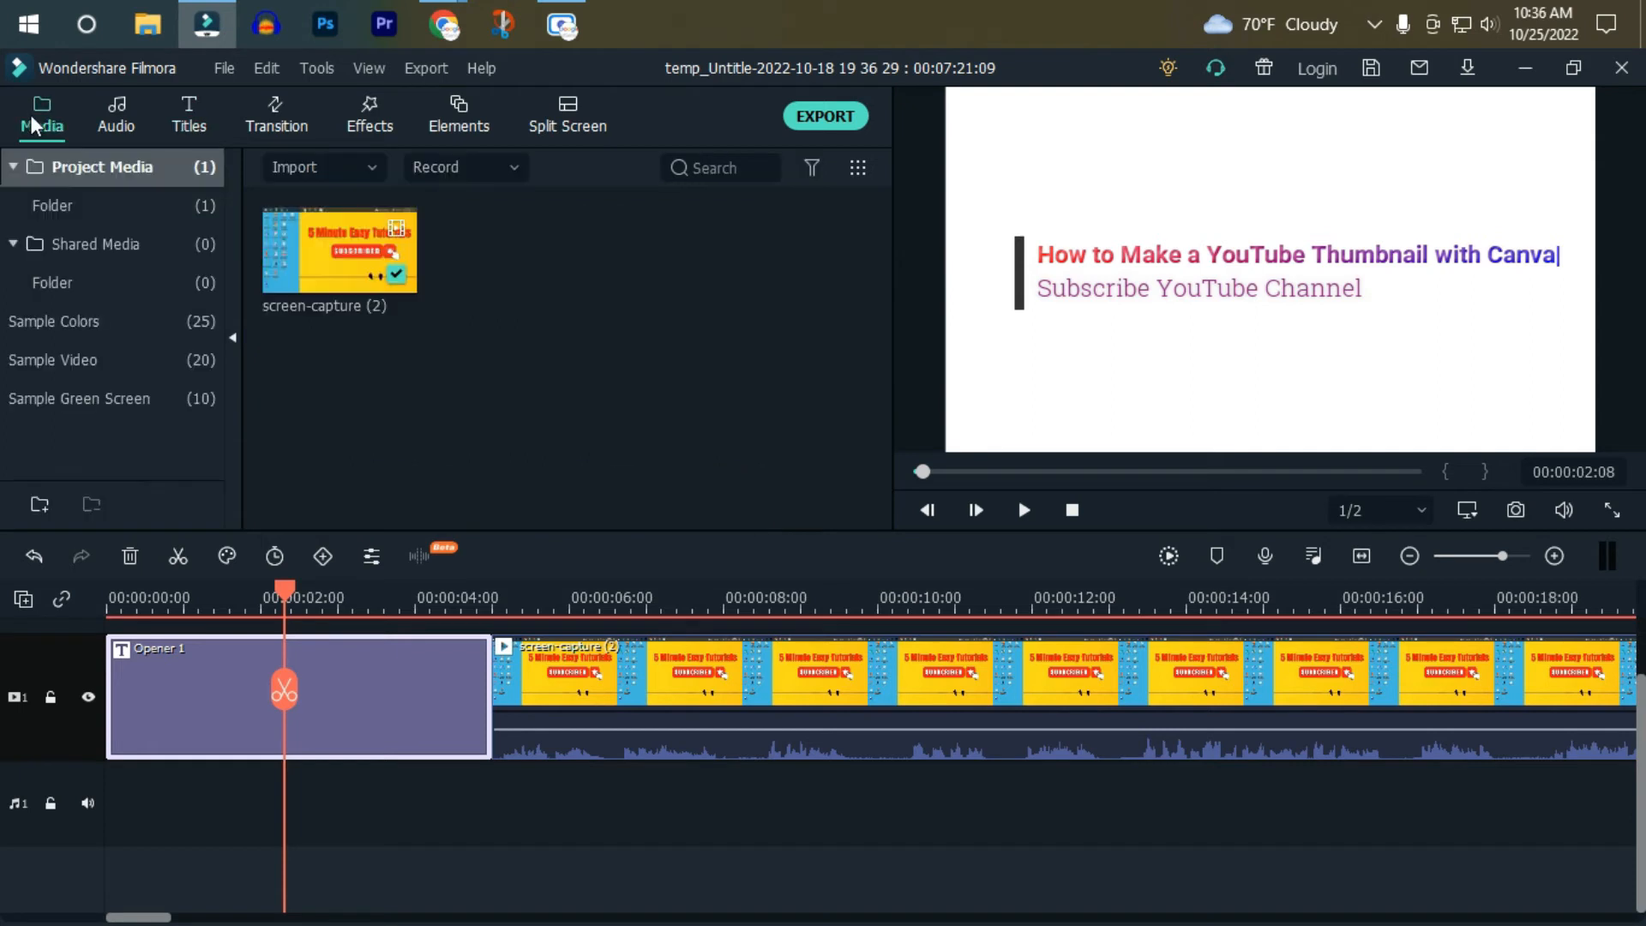
left_click(312, 168)
left_click(408, 207)
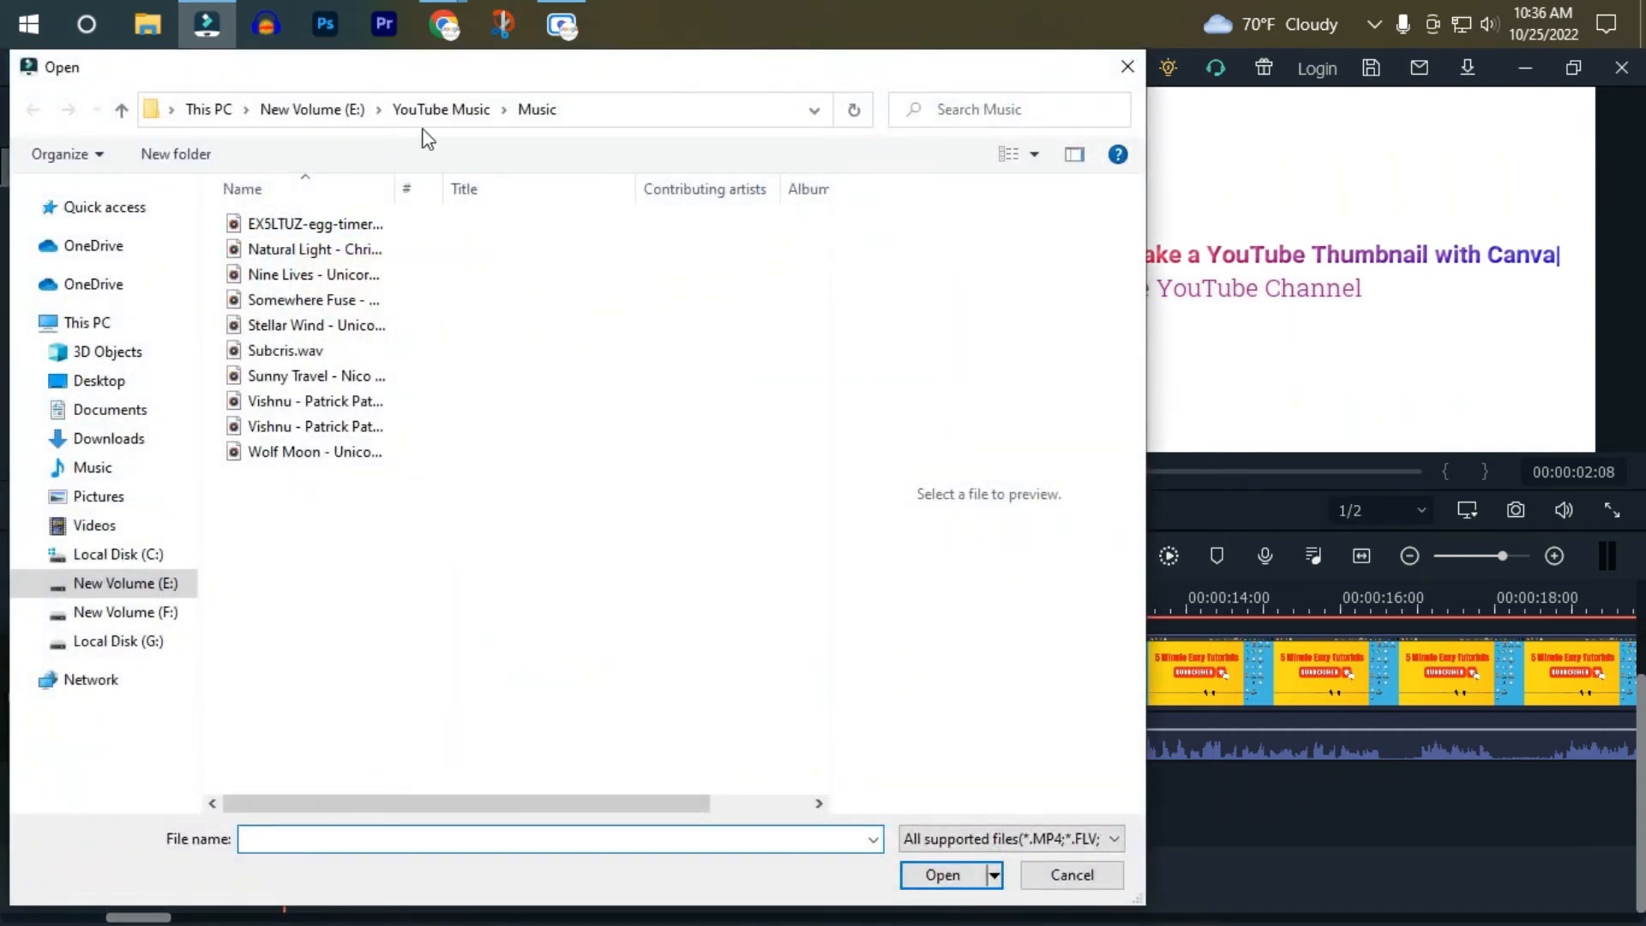
left_click(441, 109)
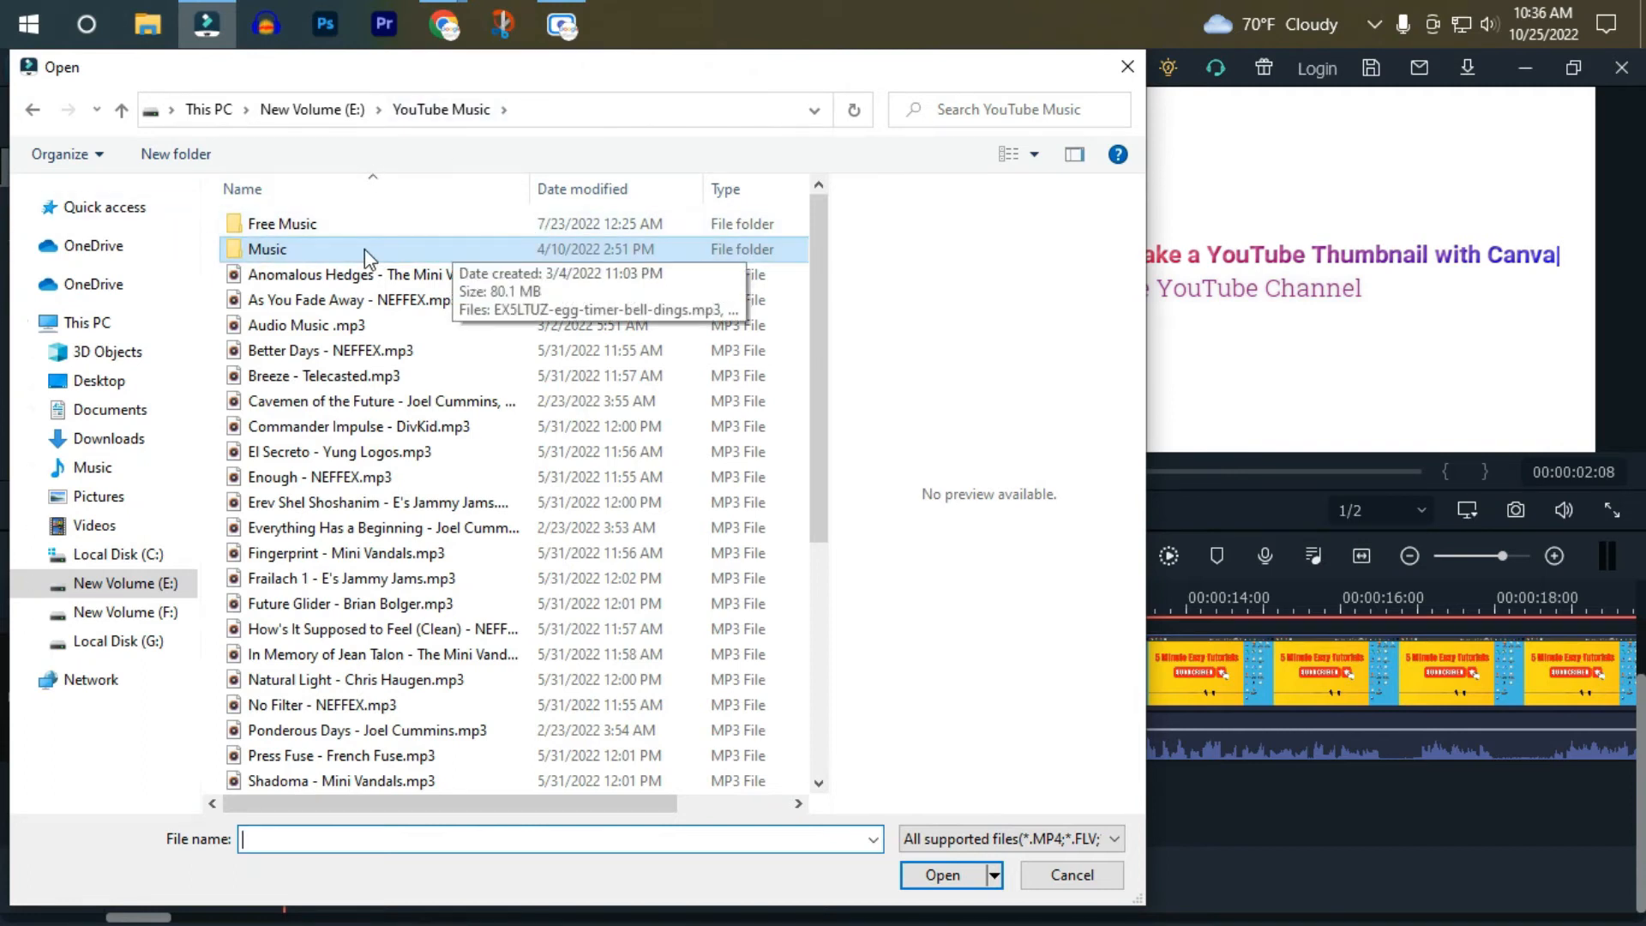
left_click(277, 252)
double_click(276, 253)
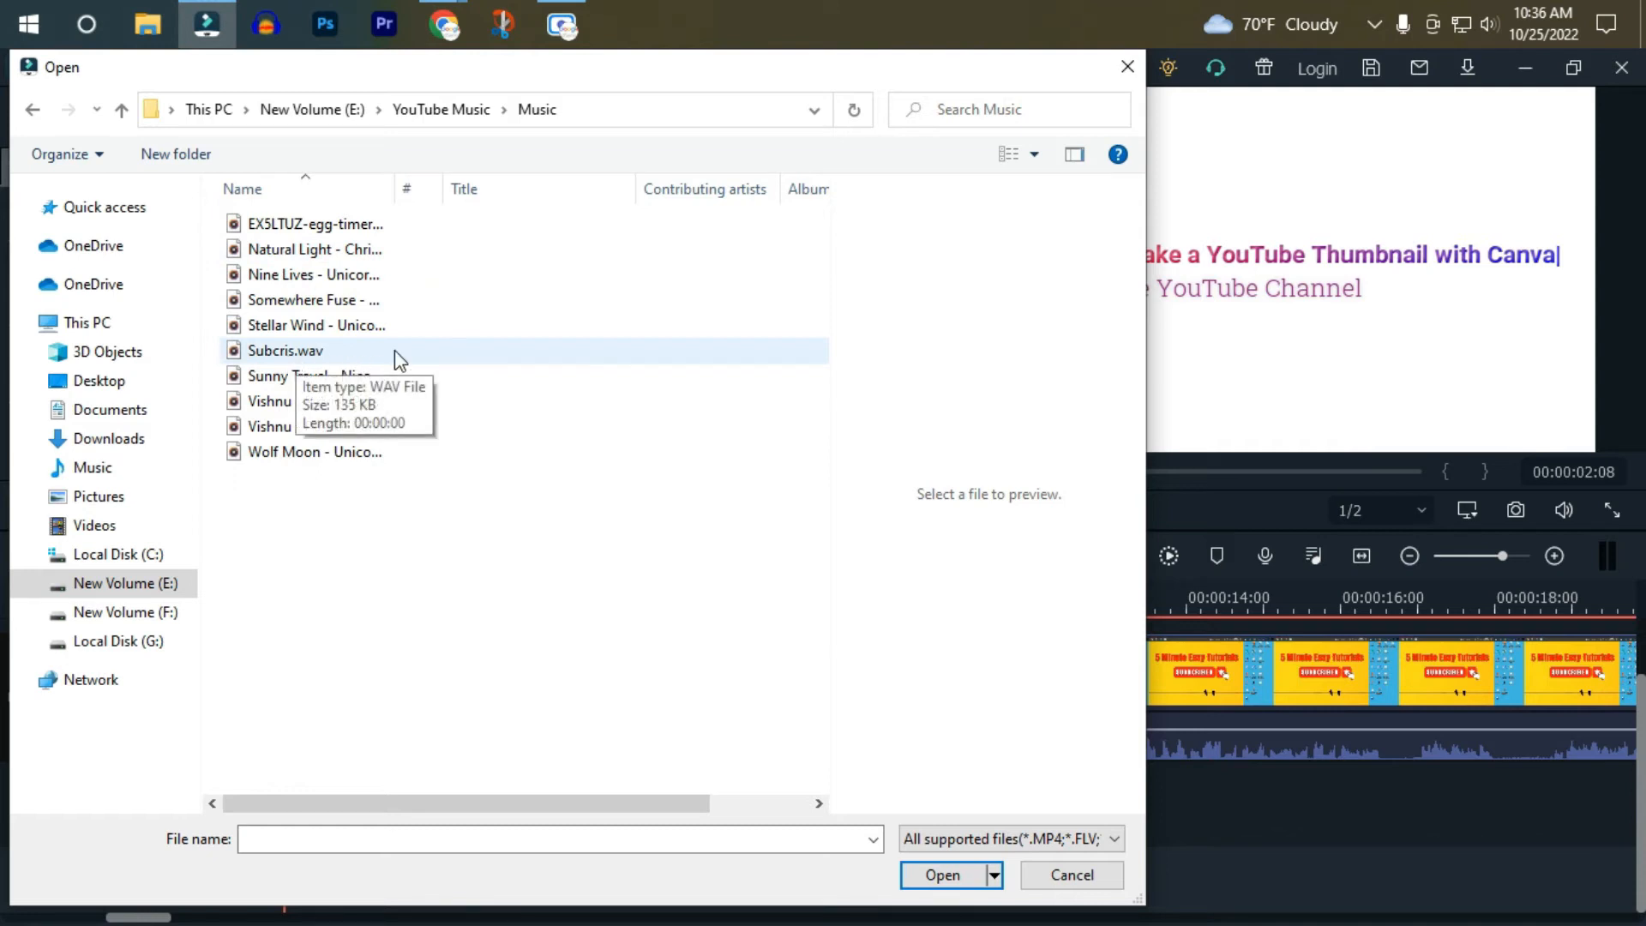
left_click(268, 353)
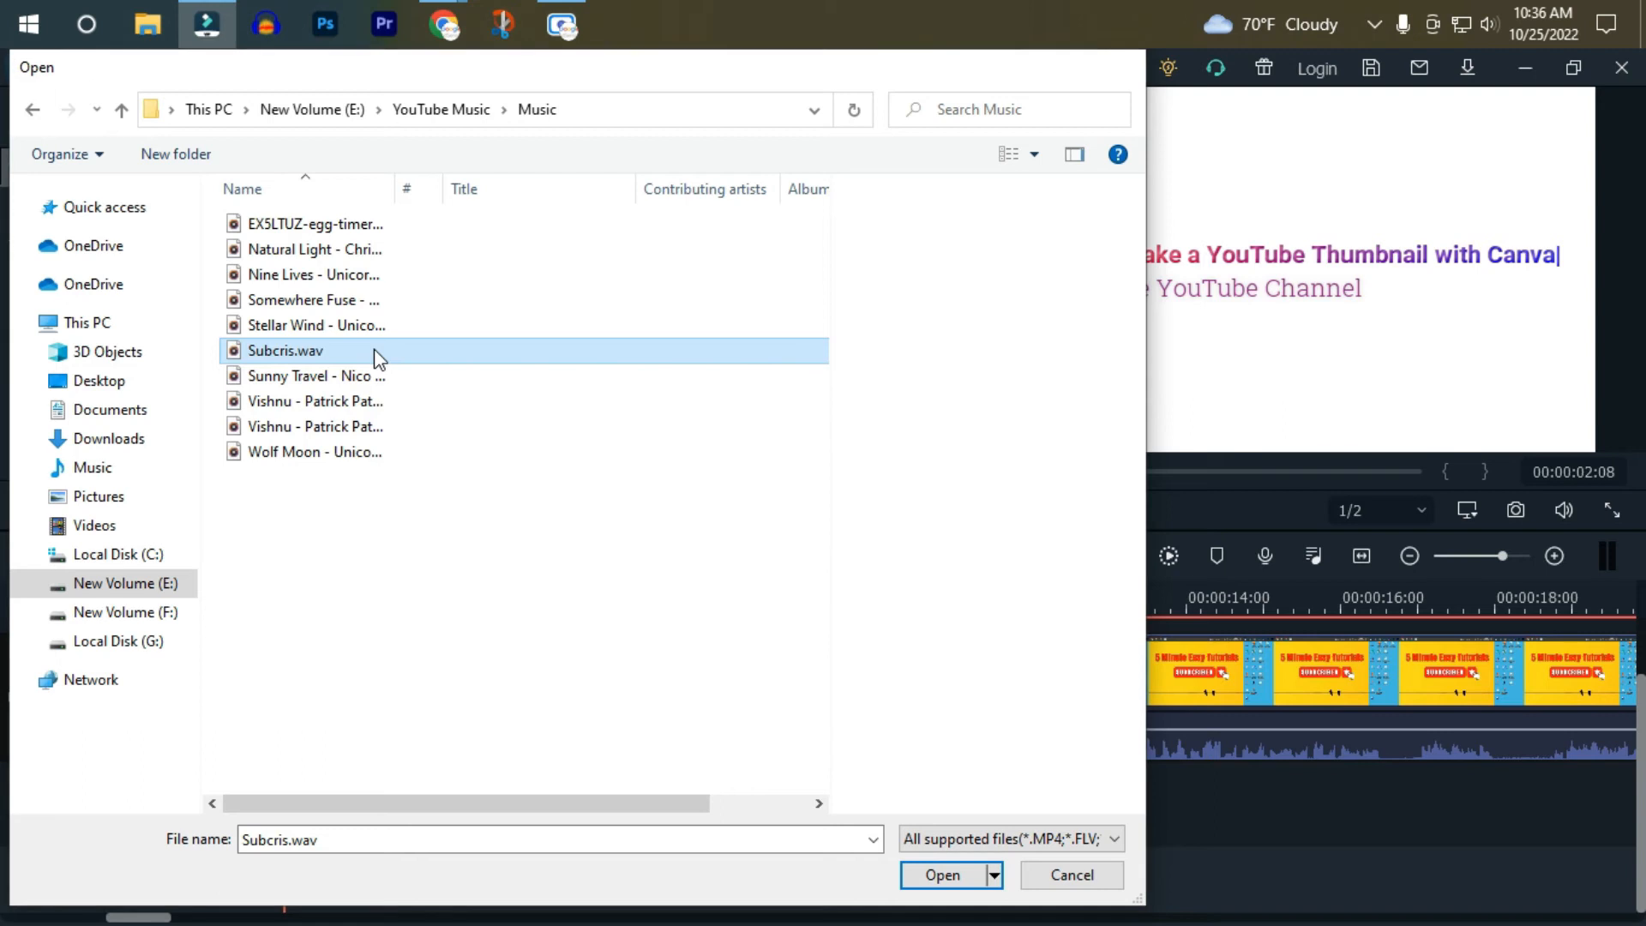
double_click(374, 352)
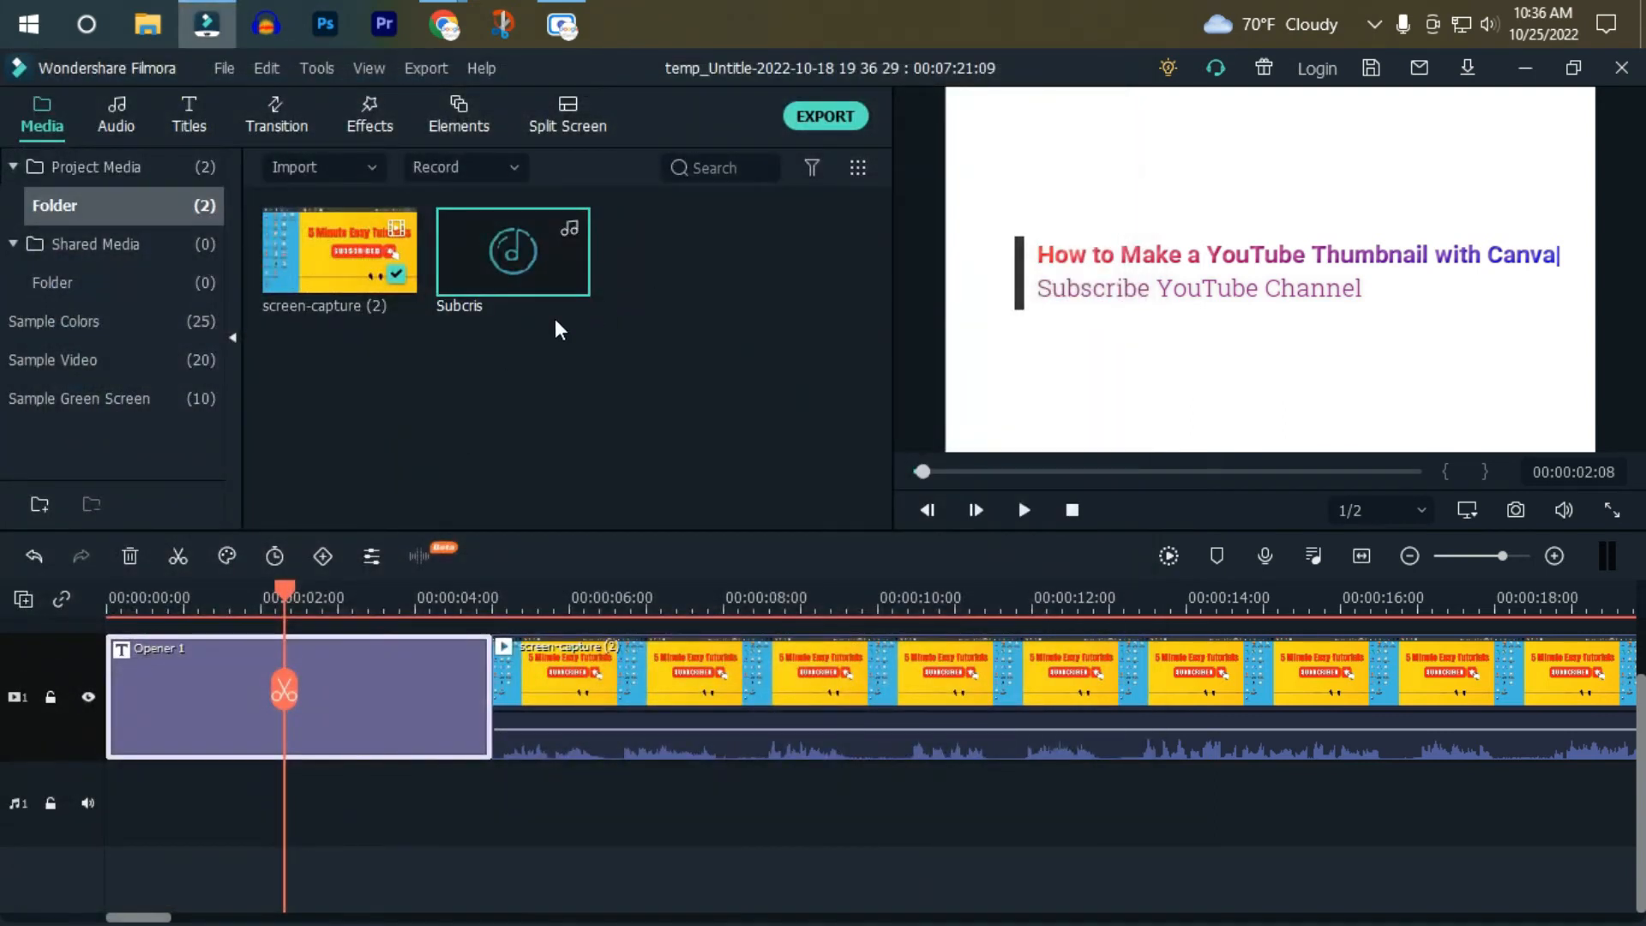
Place the Subcris sound at the very start of audio track 1 and play the opener with it from the beginning.
mouse_move(521, 253)
left_click_drag(509, 257, 96, 769)
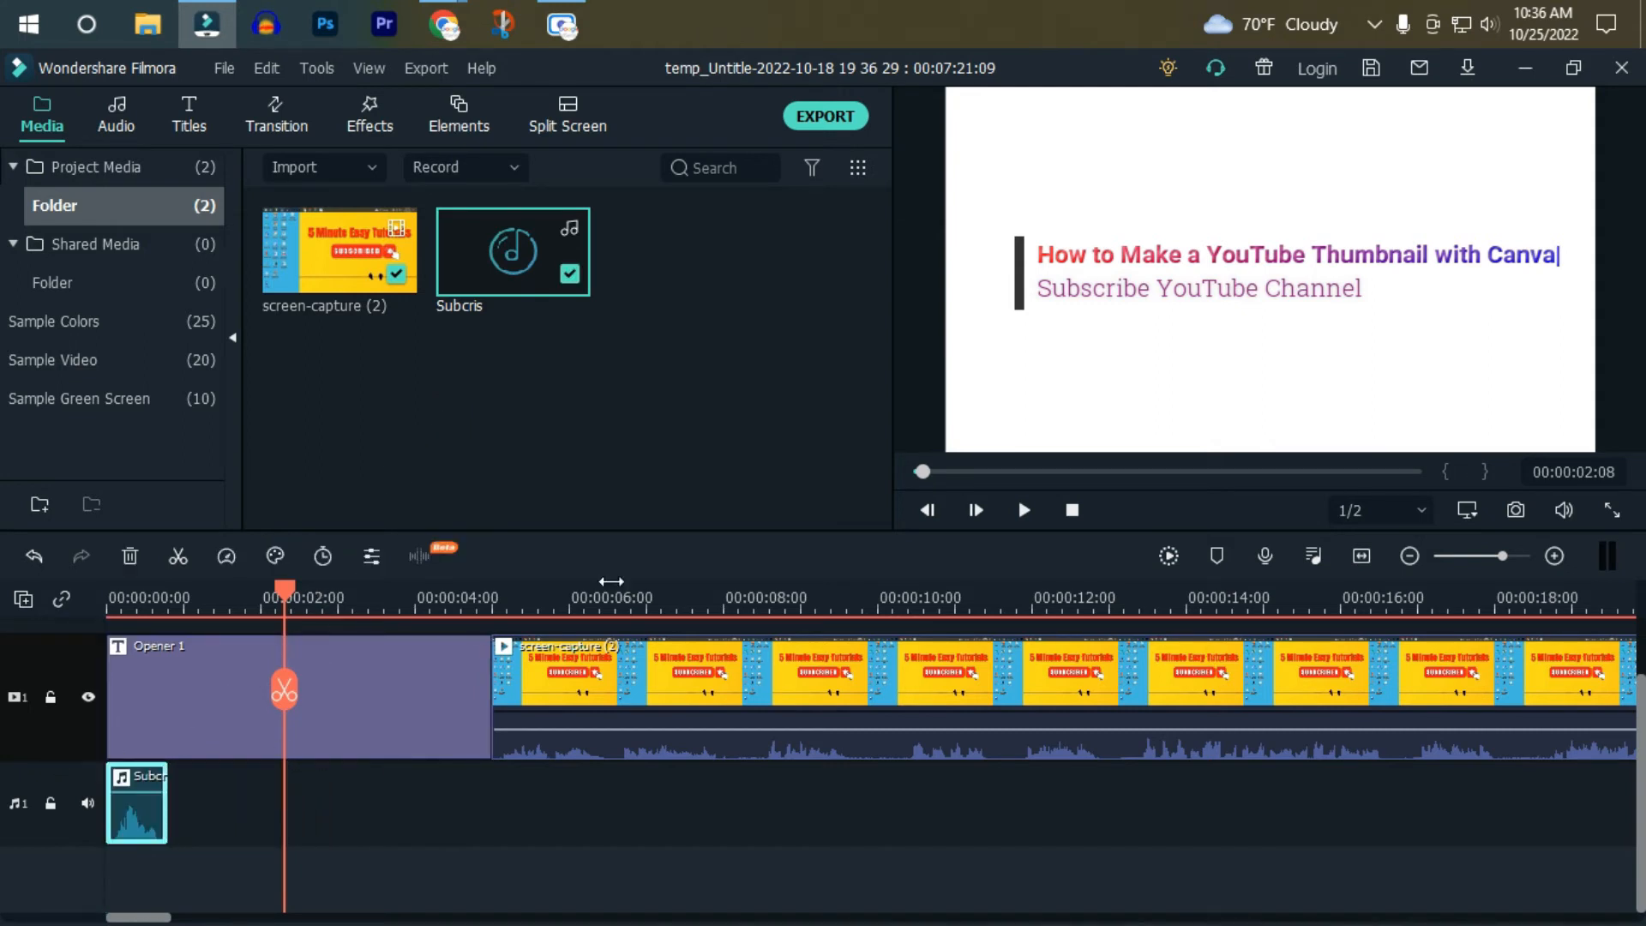
left_click(918, 470)
left_click(1025, 510)
left_click(1025, 511)
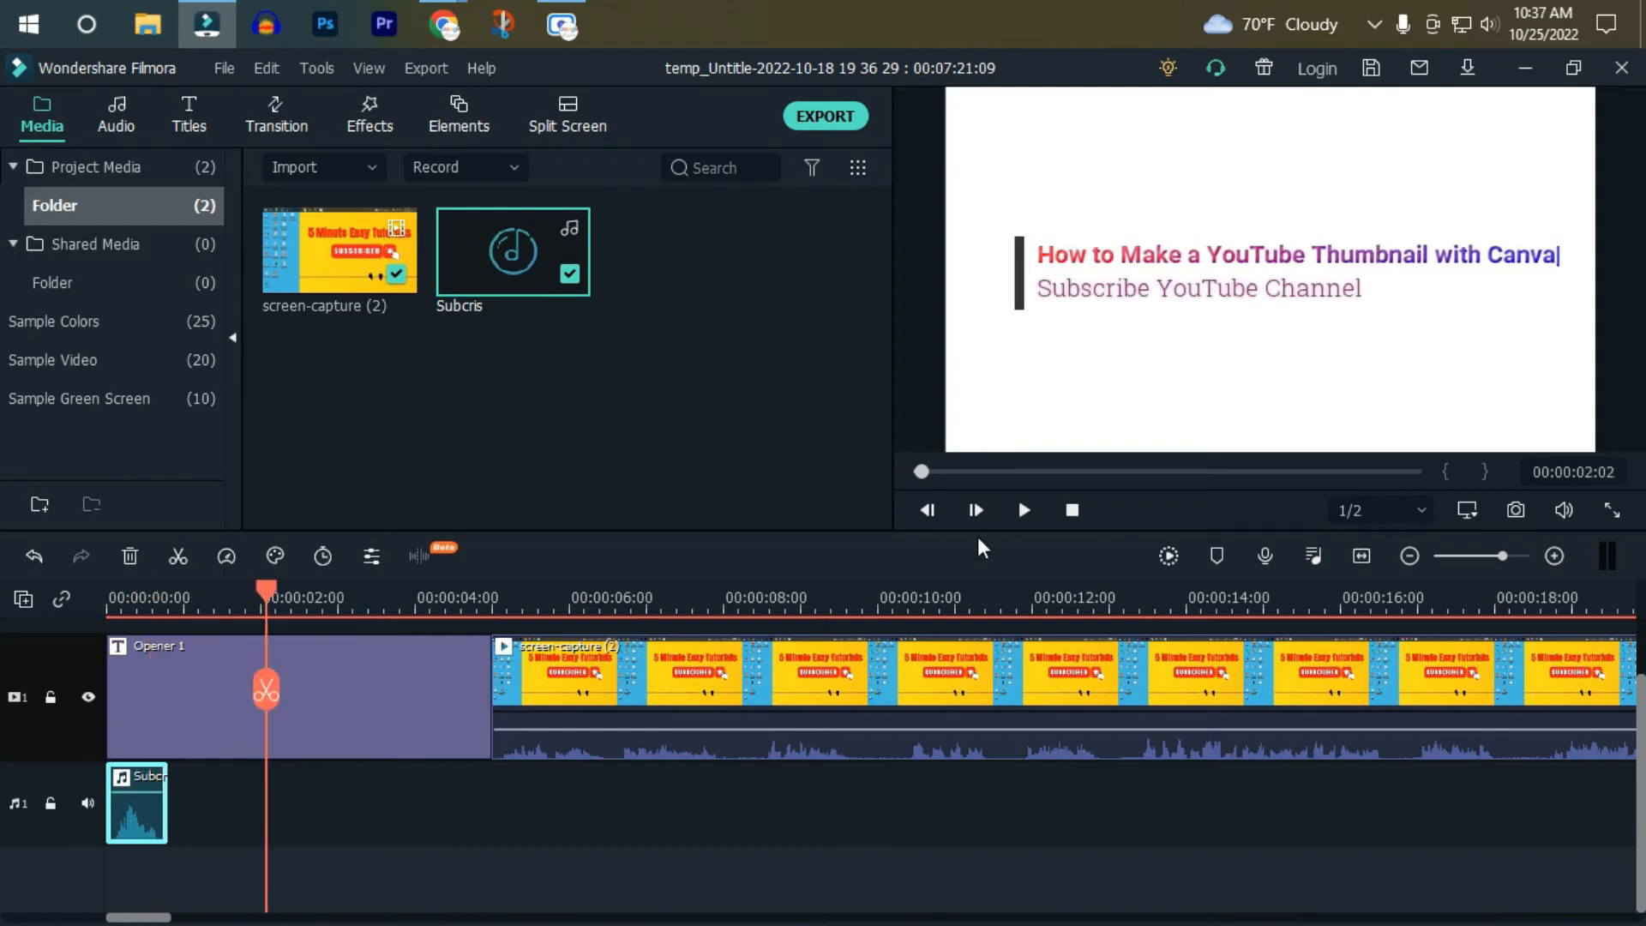
scroll(978, 538, "up", 1)
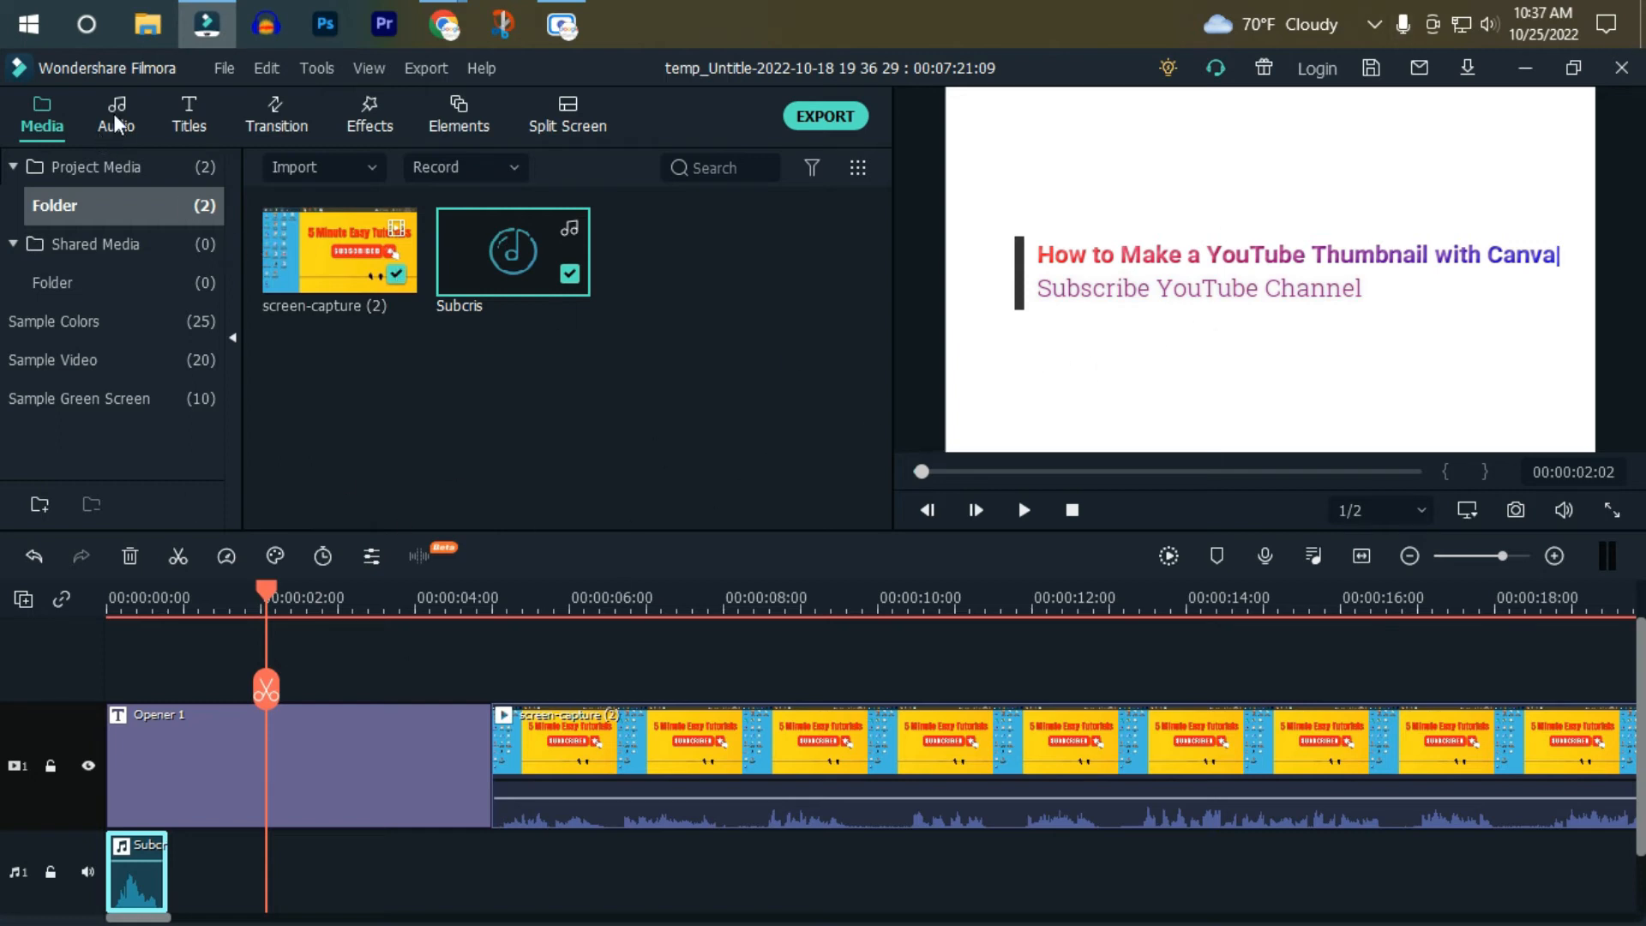
left_click(292, 163)
left_click(379, 202)
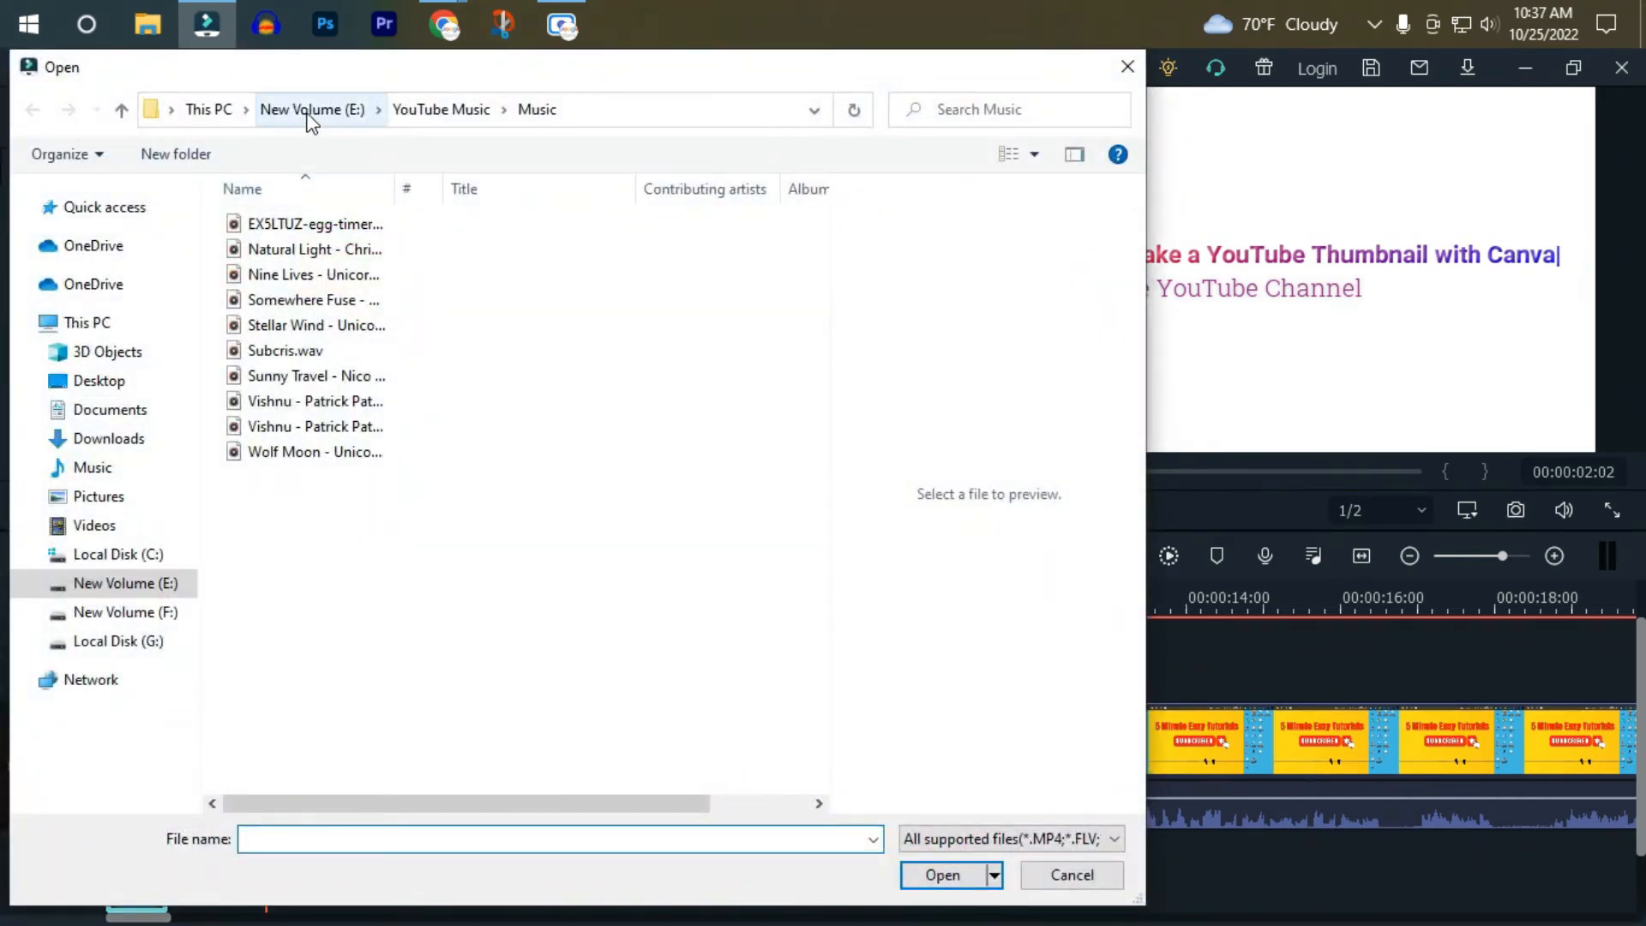
left_click(310, 120)
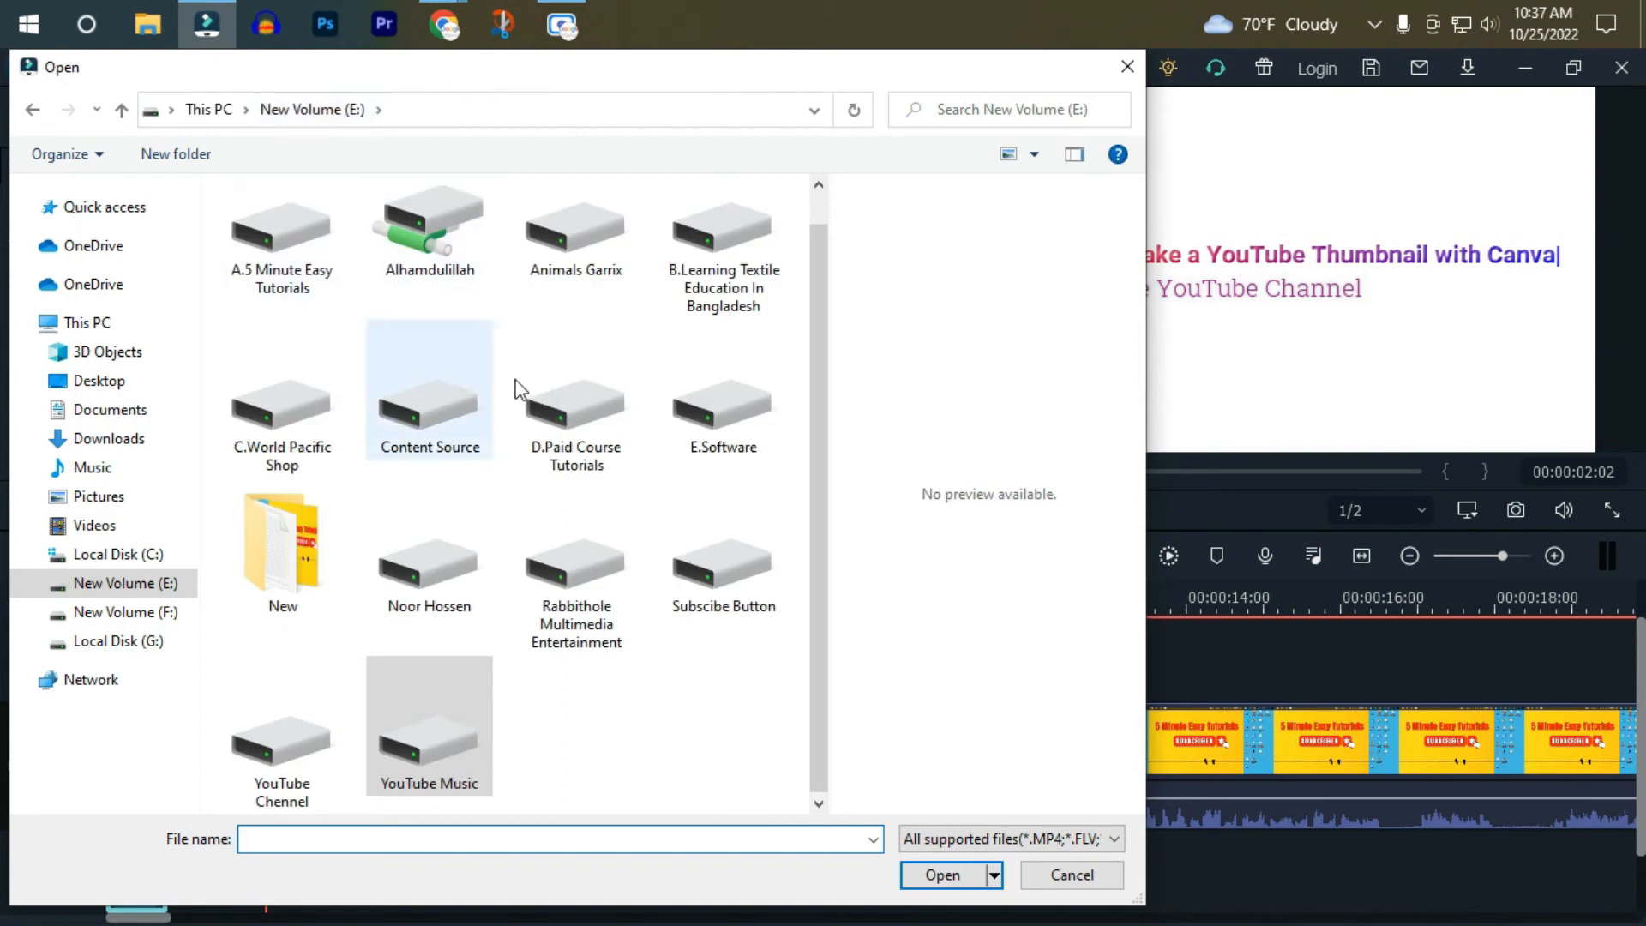
left_click(728, 582)
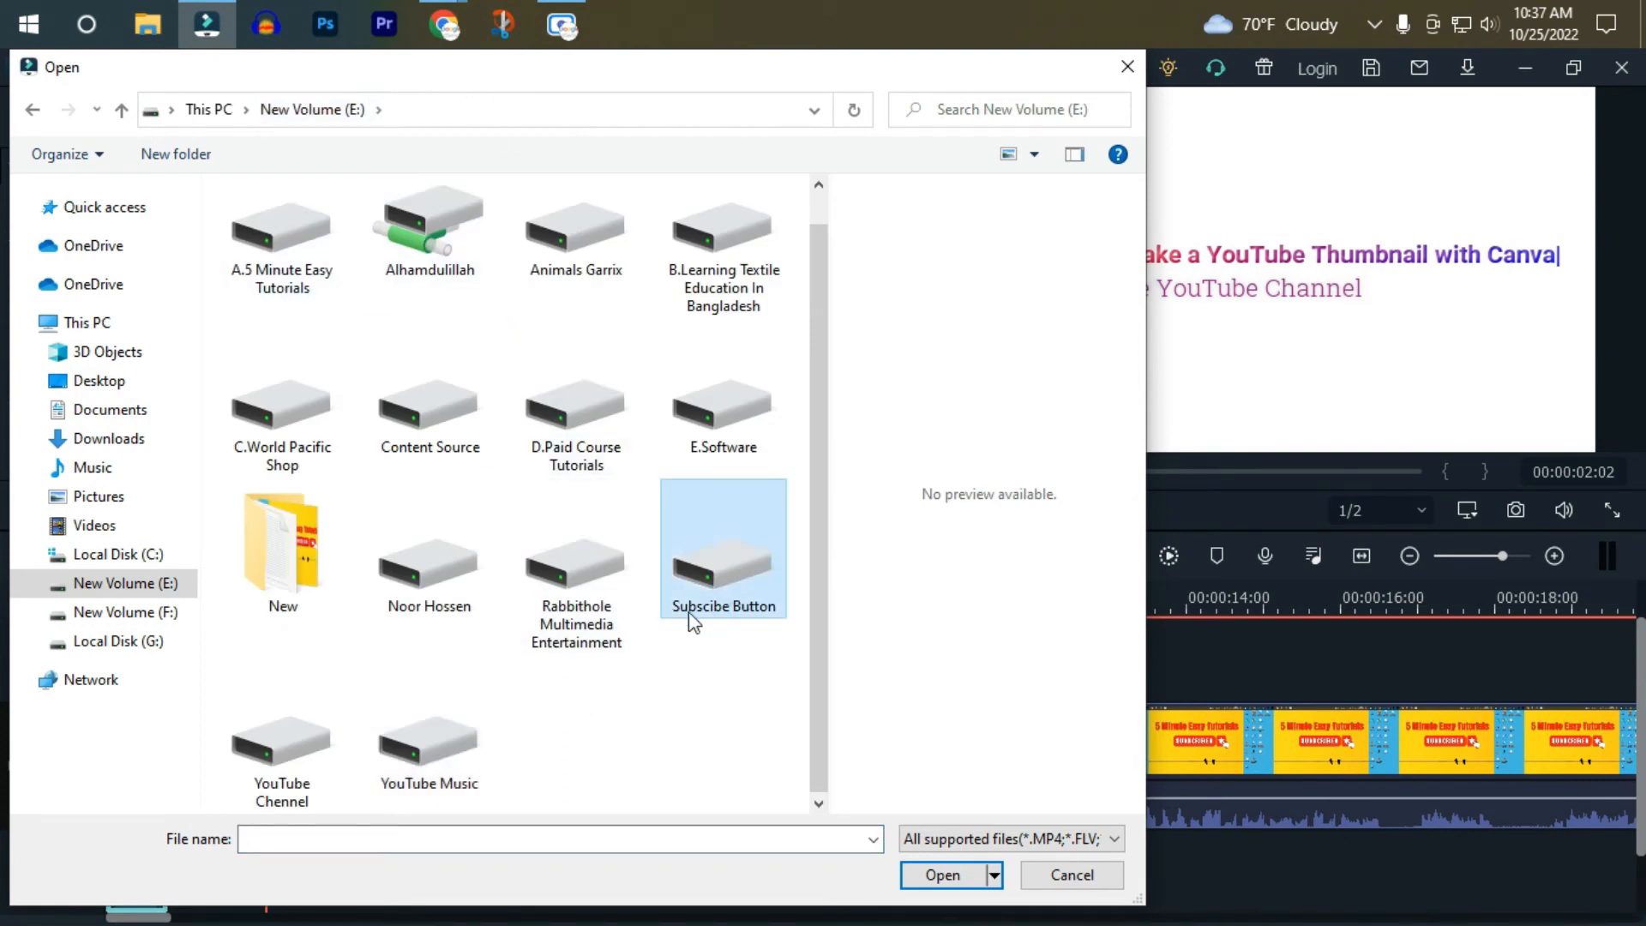
double_click(734, 585)
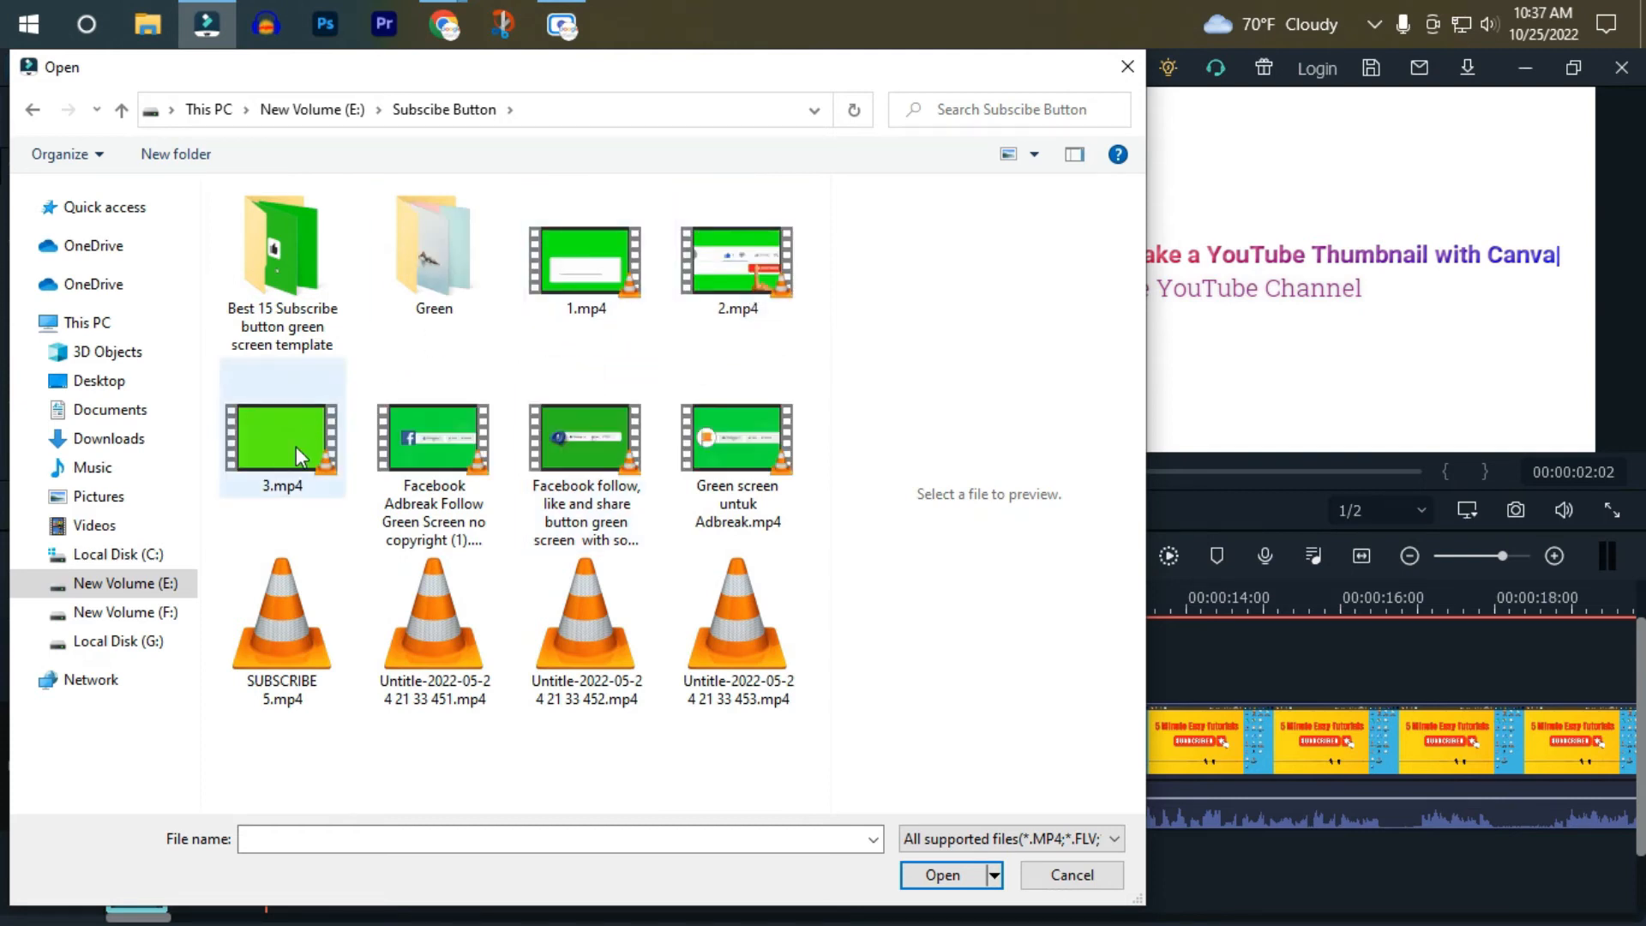
left_click(604, 455)
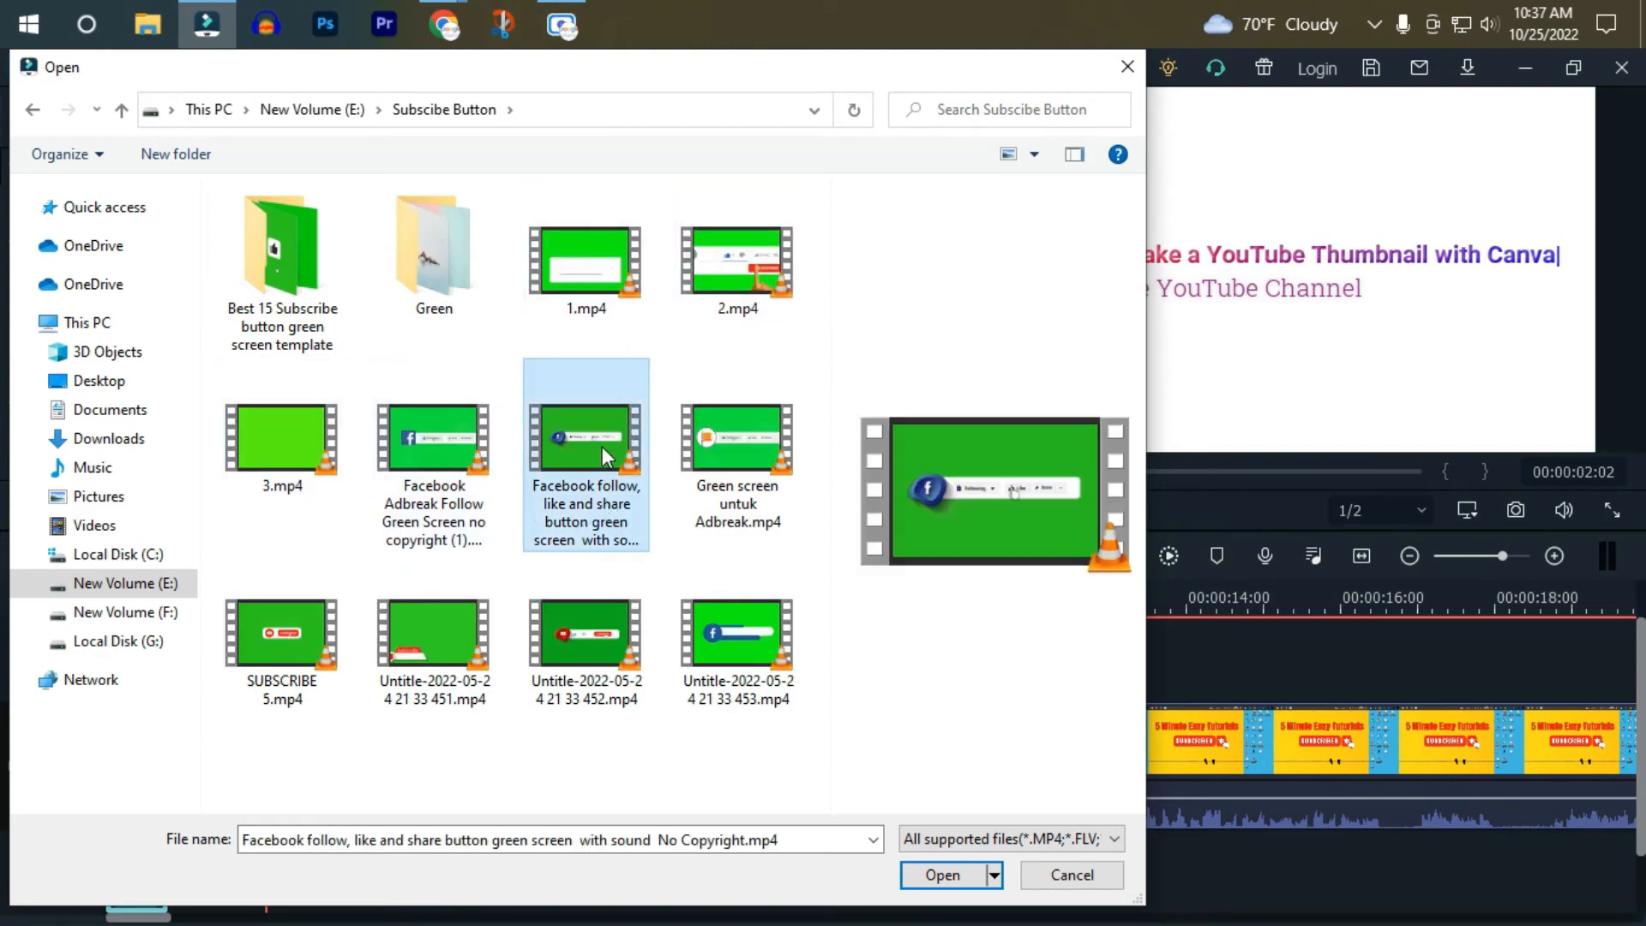
left_click(583, 641)
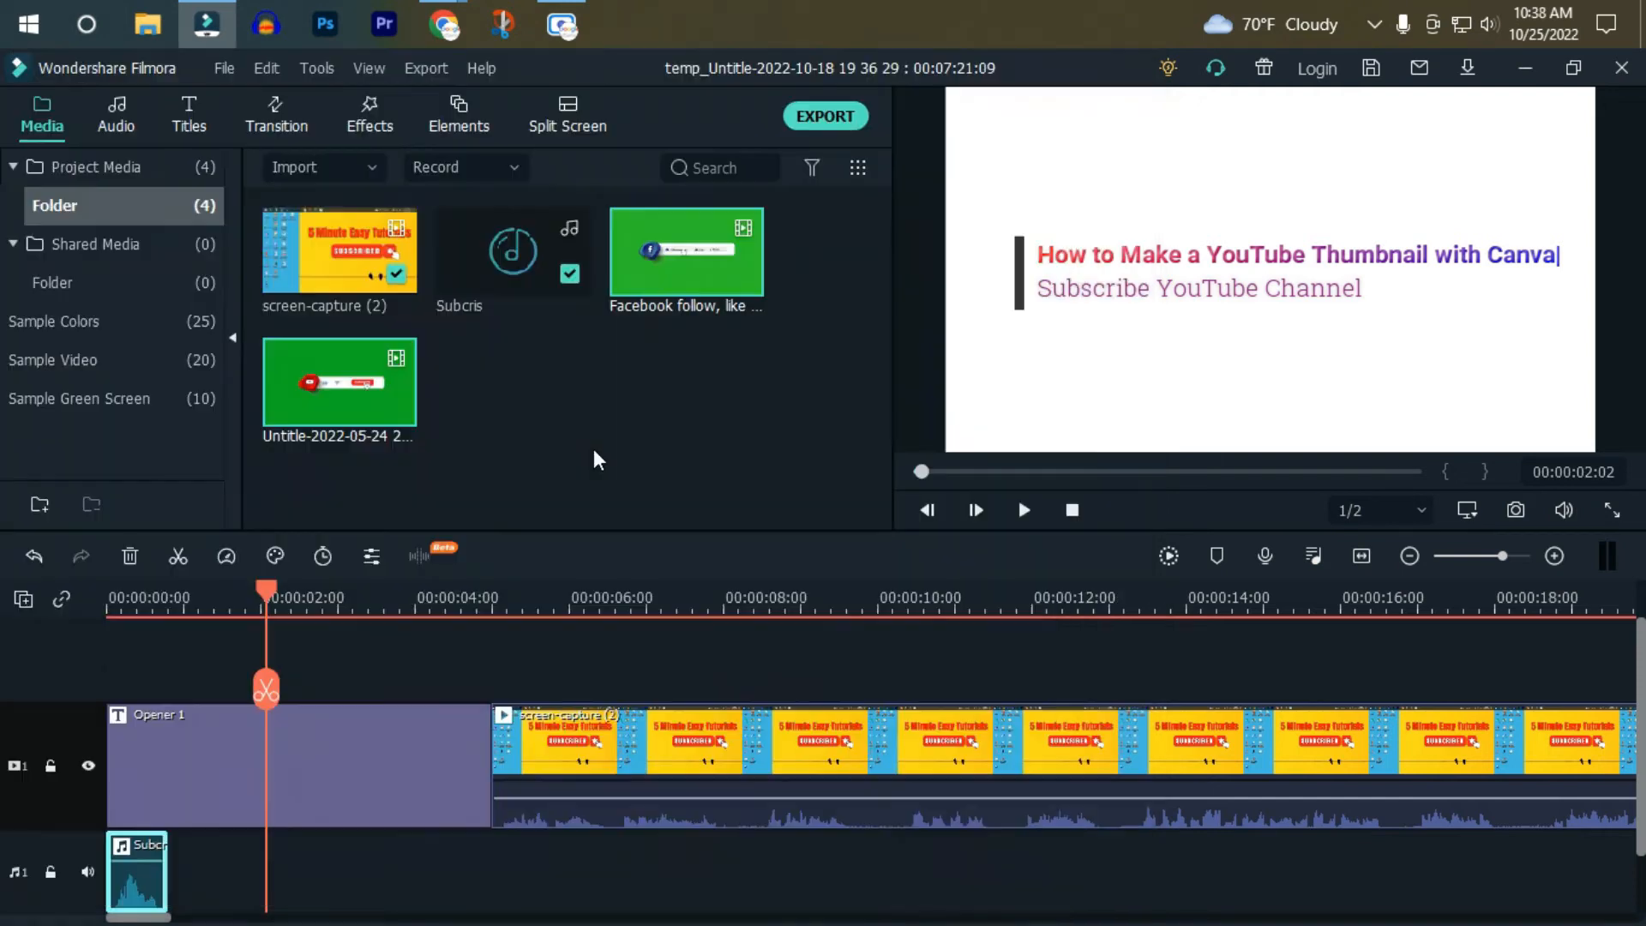
left_click(583, 355)
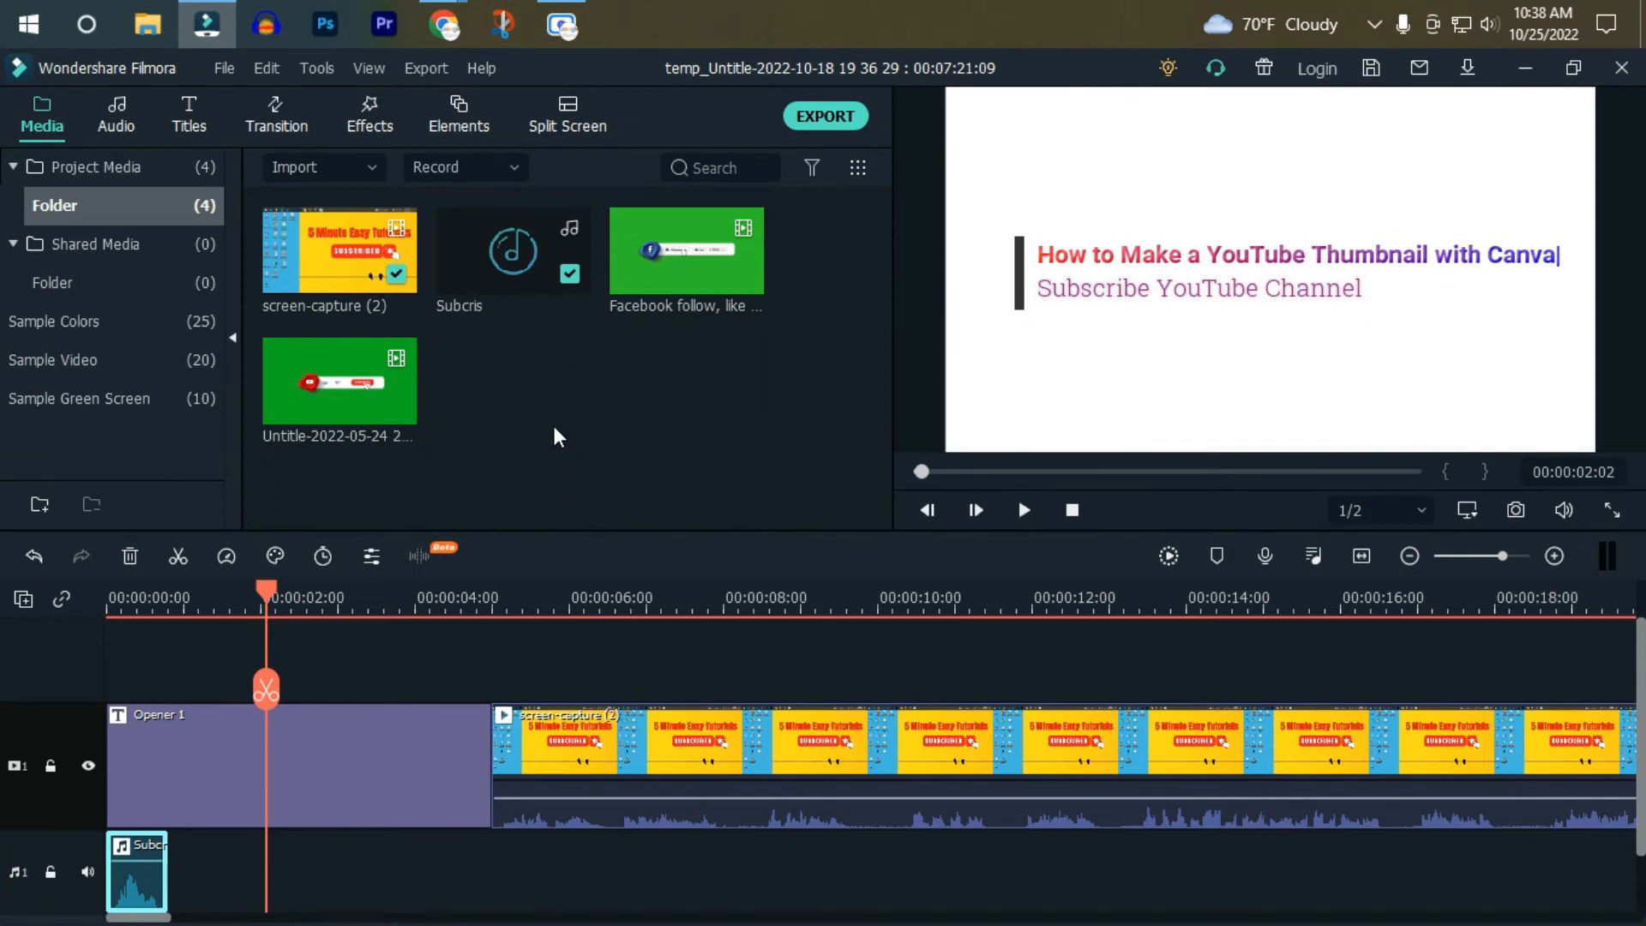
Place the Facebook follow clip on video track 2 at about 6.5 seconds and key out its green background with the offset at maximum.
left_click_drag(681, 253, 631, 662)
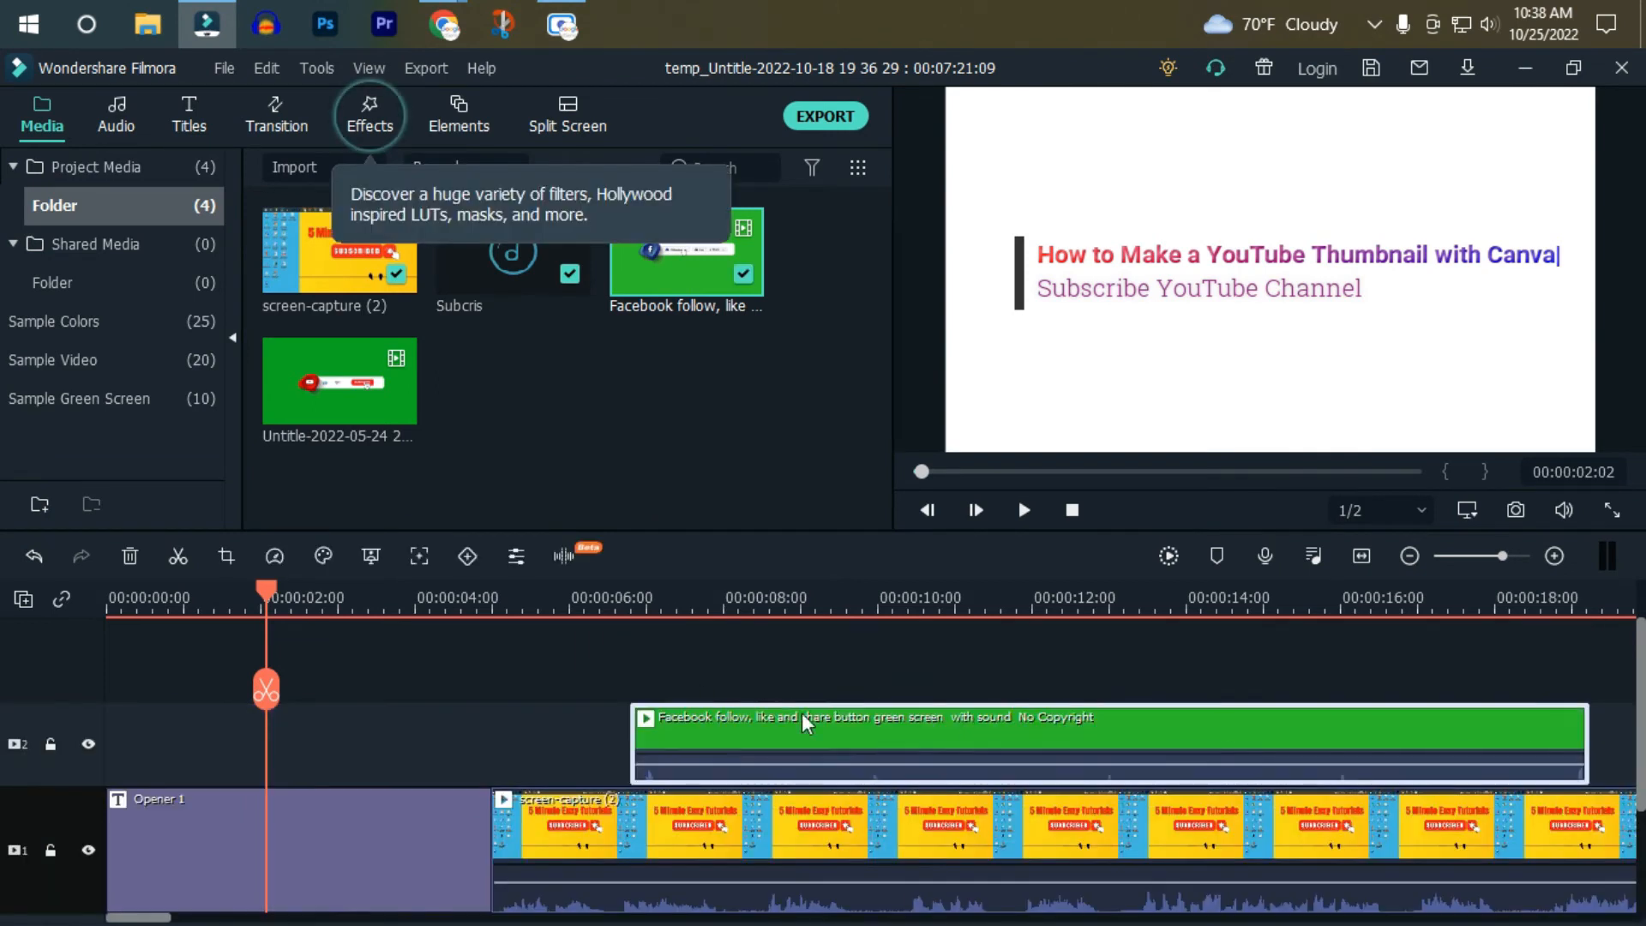
left_click_drag(266, 704, 742, 673)
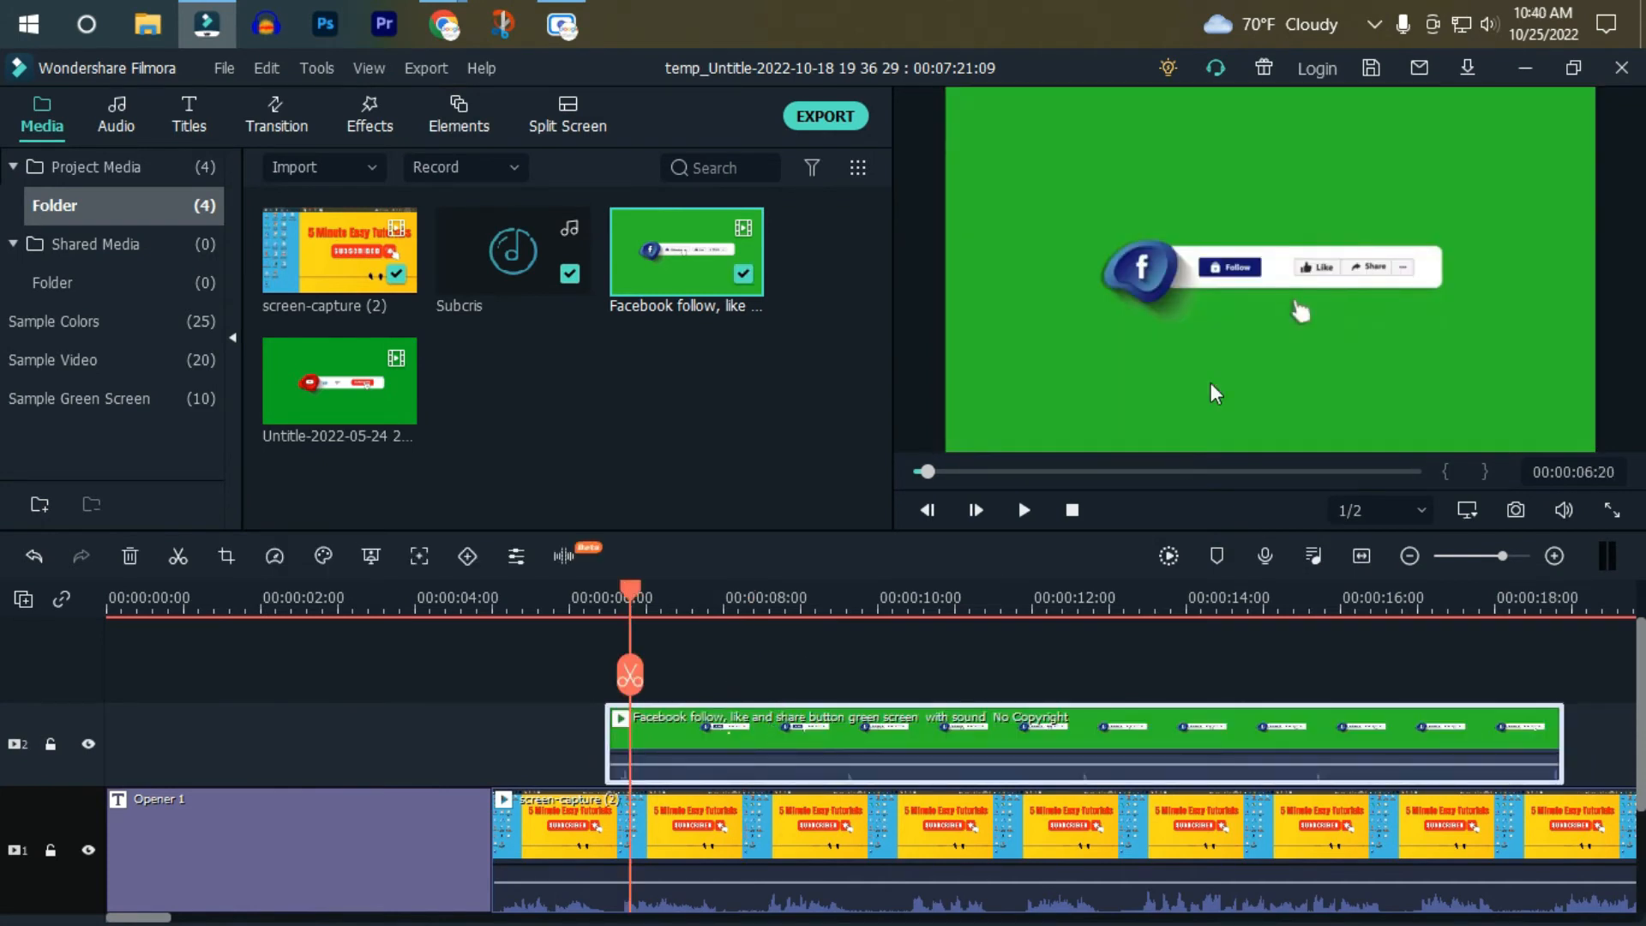
right_click(696, 731)
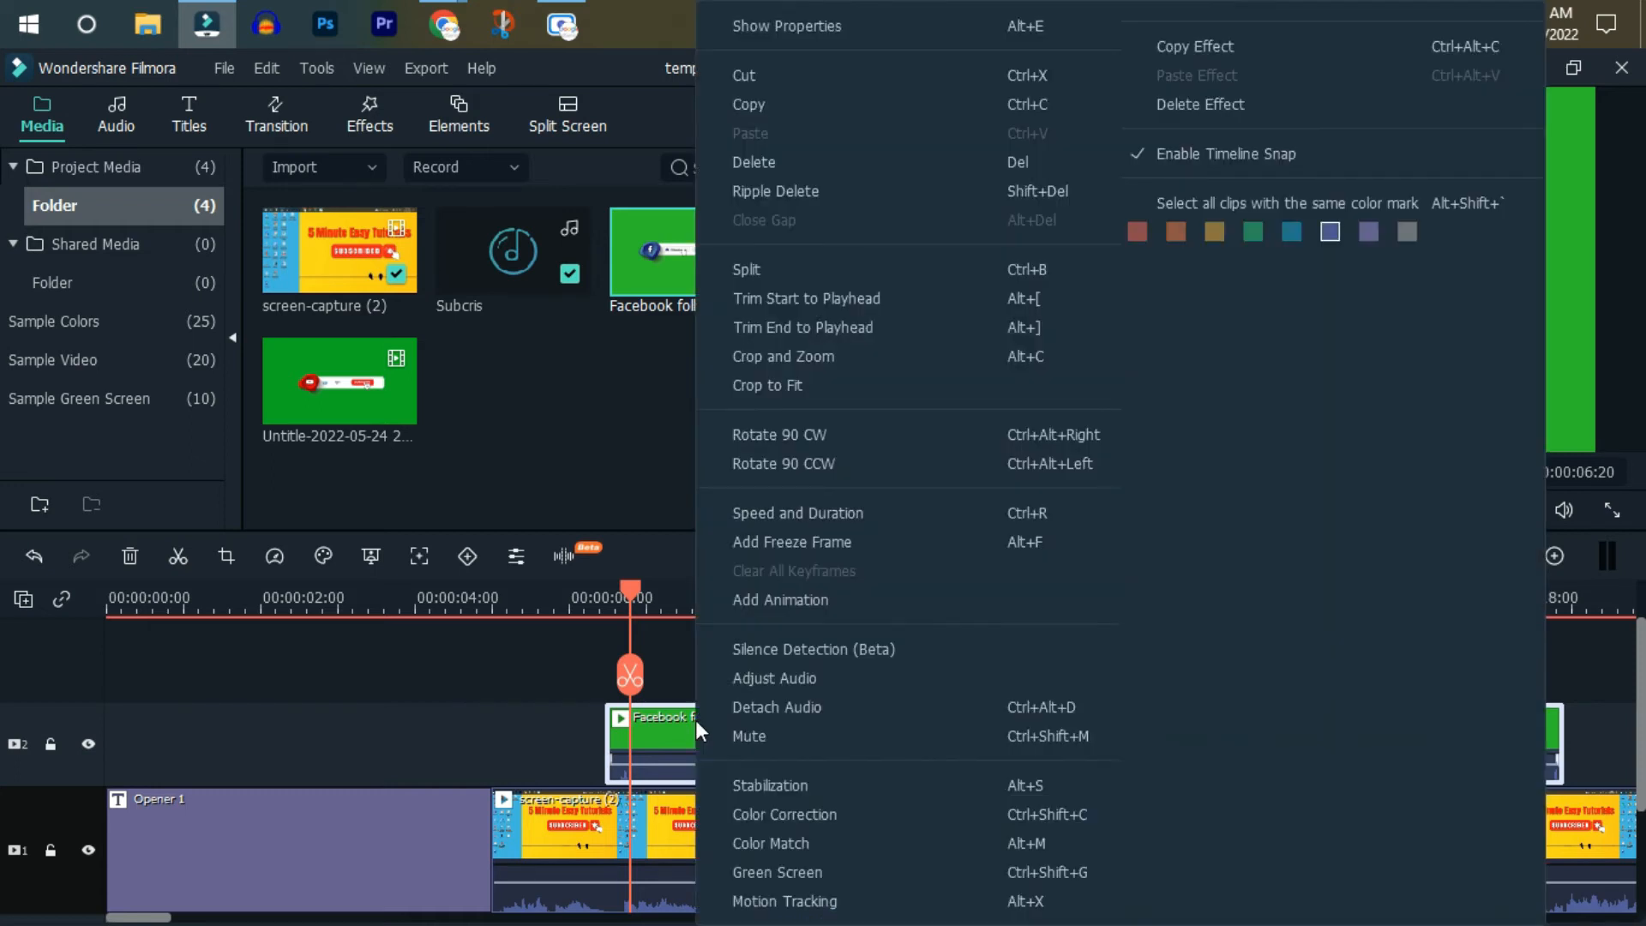
left_click(815, 871)
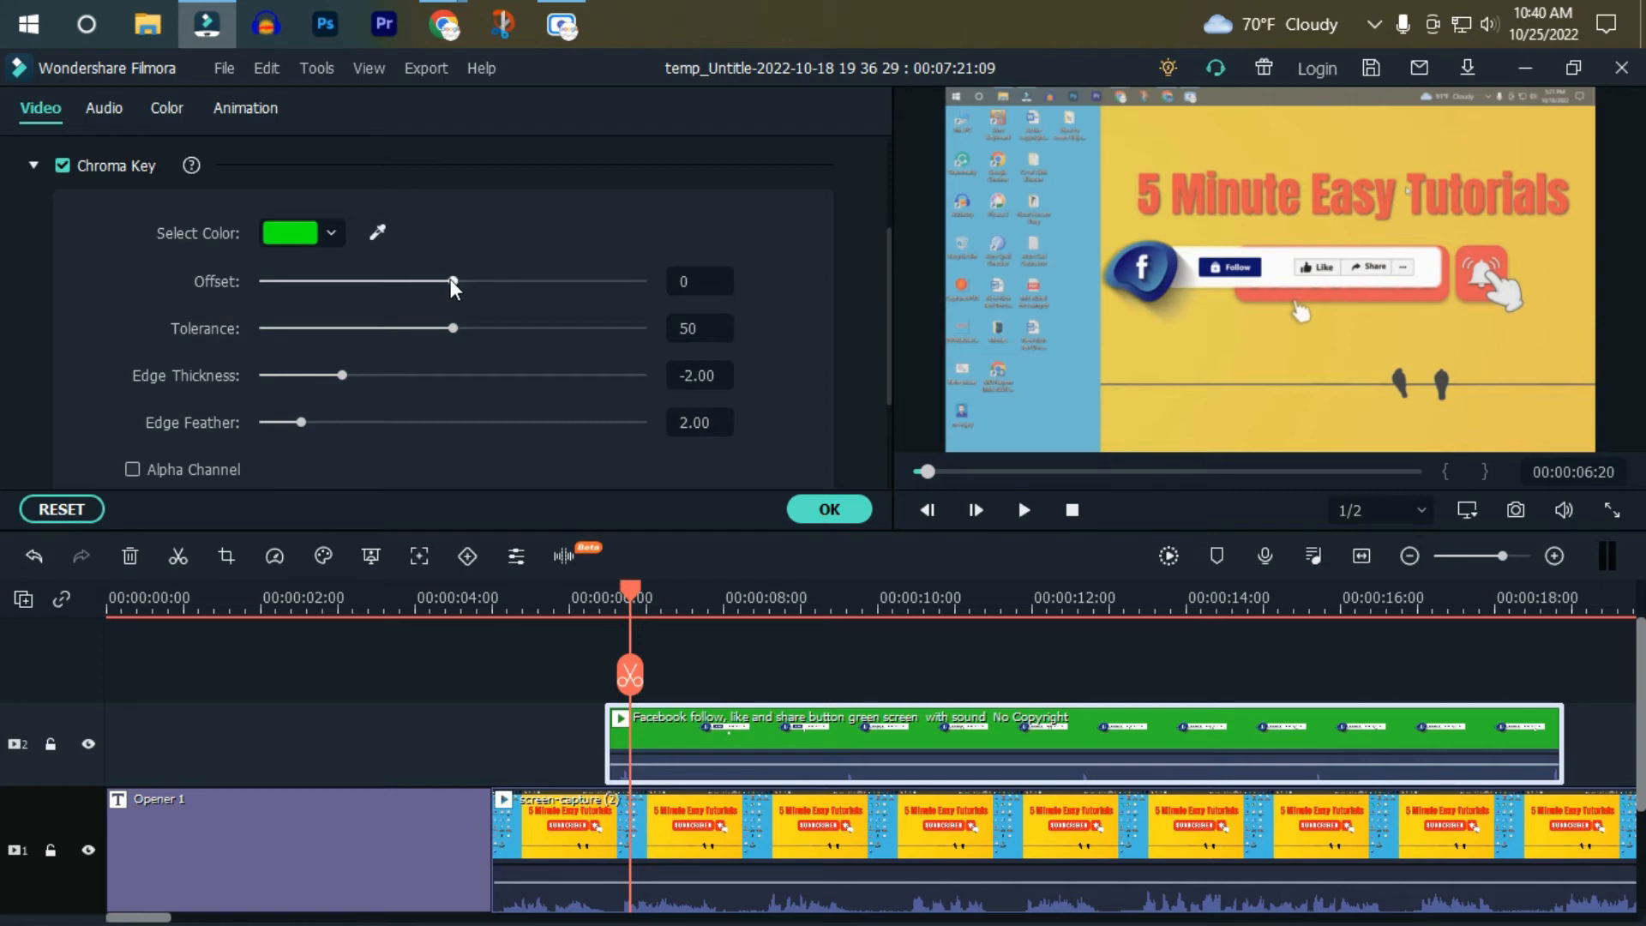
left_click_drag(449, 281, 640, 289)
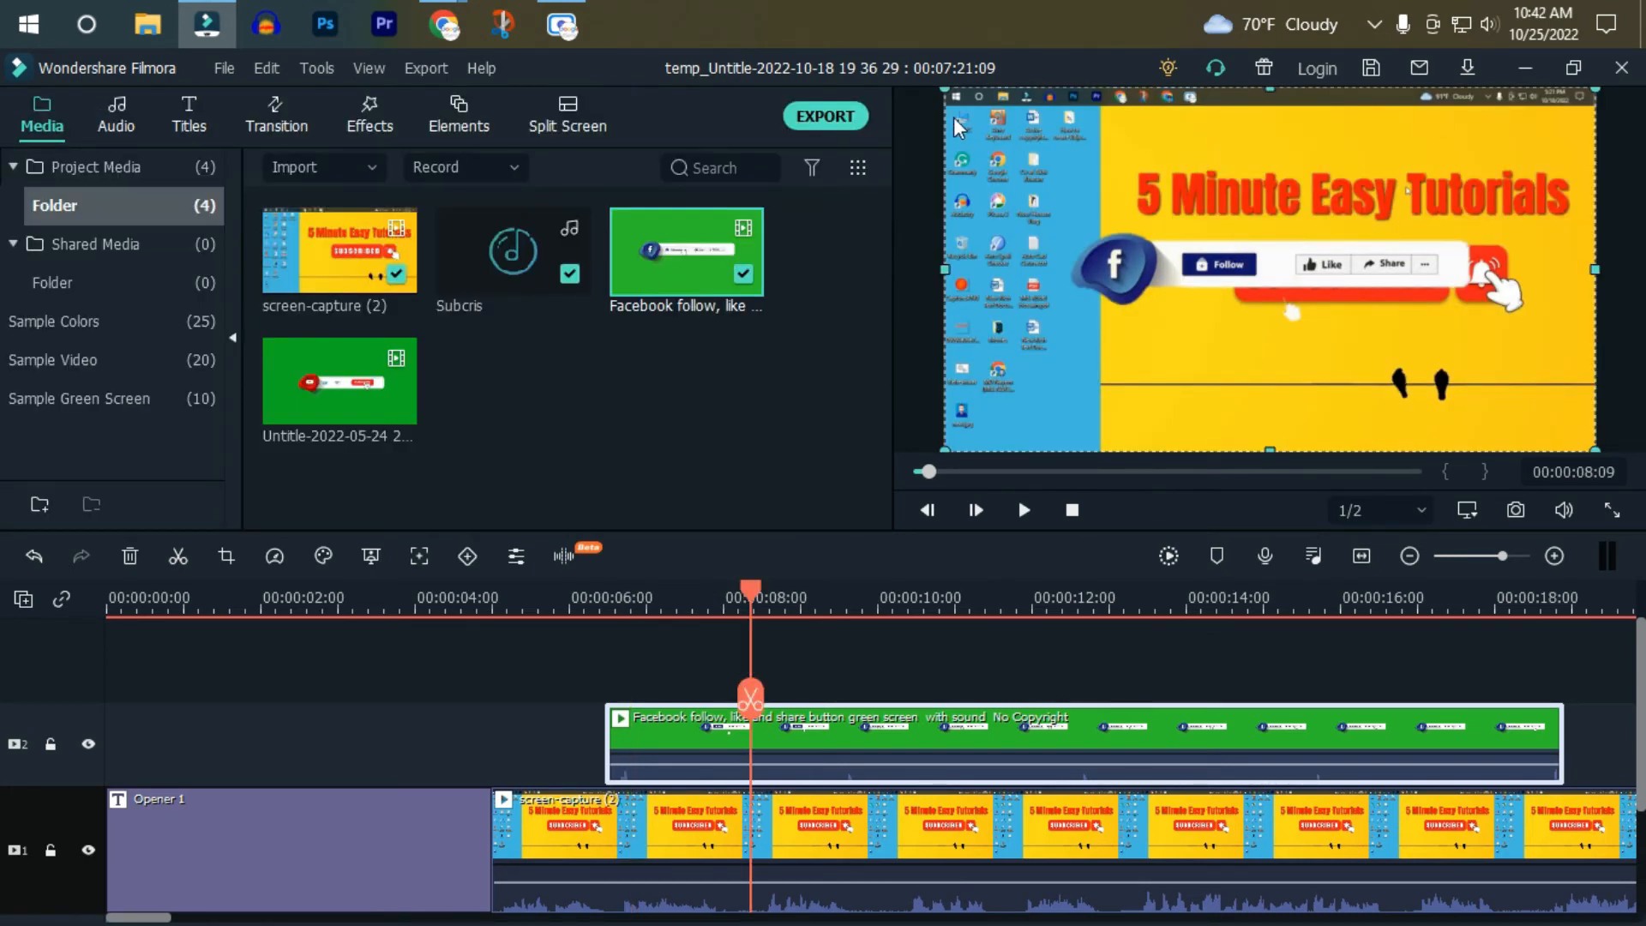
Shrink the Facebook overlay, move it to the lower middle of the video frame and scrub through it to check.
left_click_drag(942, 86, 1304, 257)
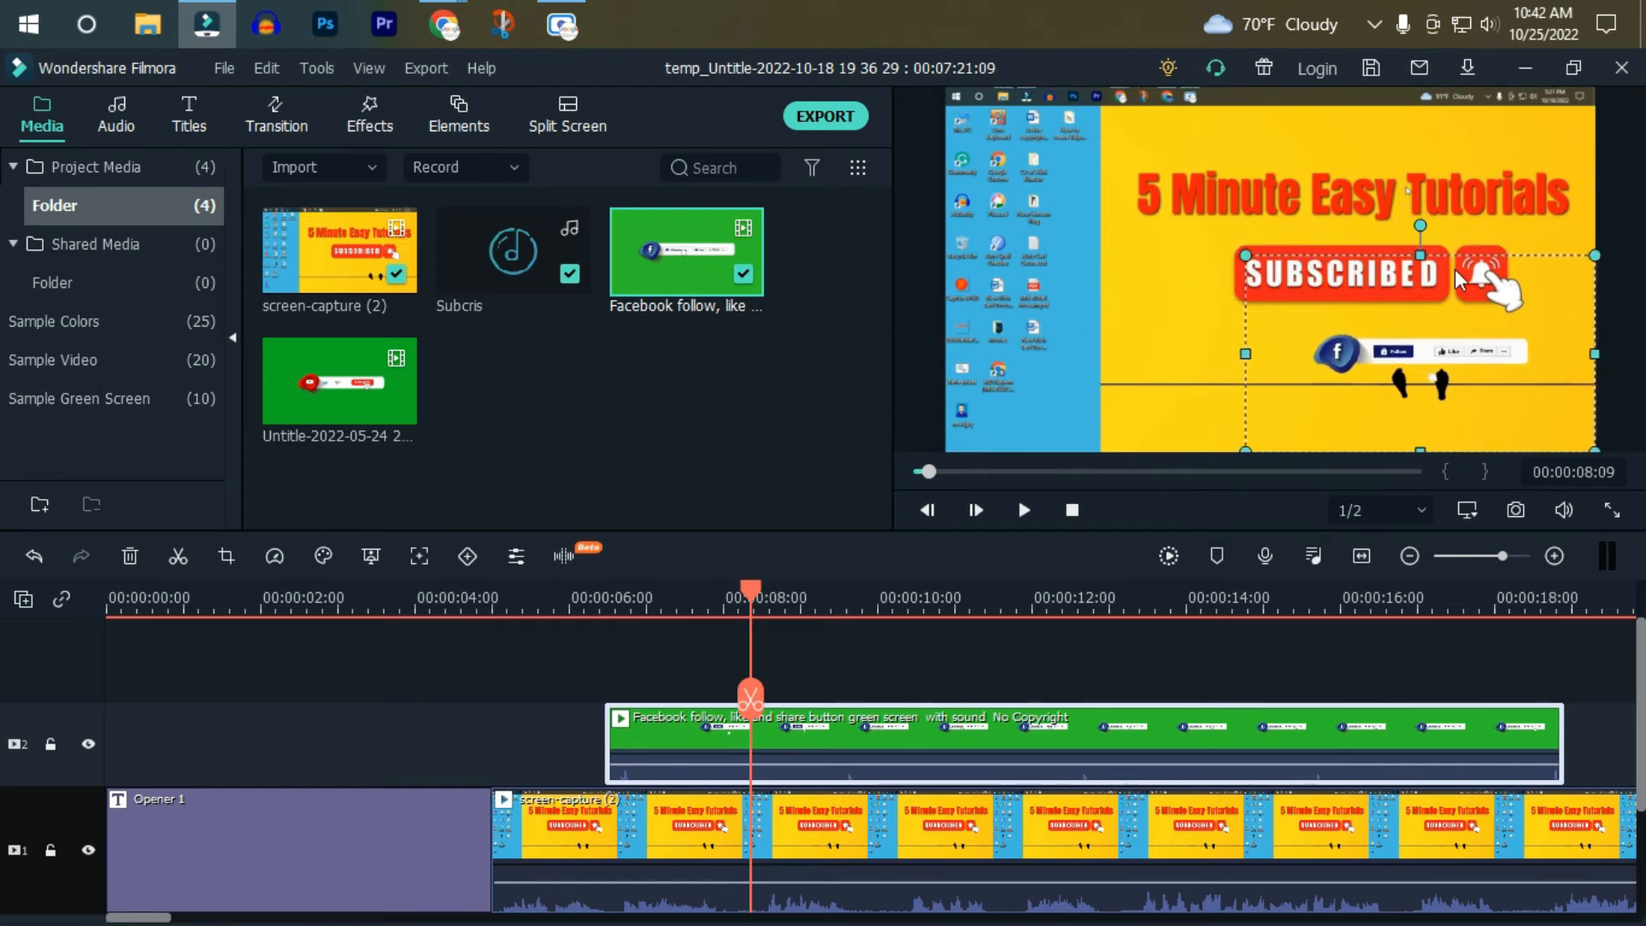
left_click_drag(1478, 385, 1325, 461)
left_click_drag(750, 717, 714, 717)
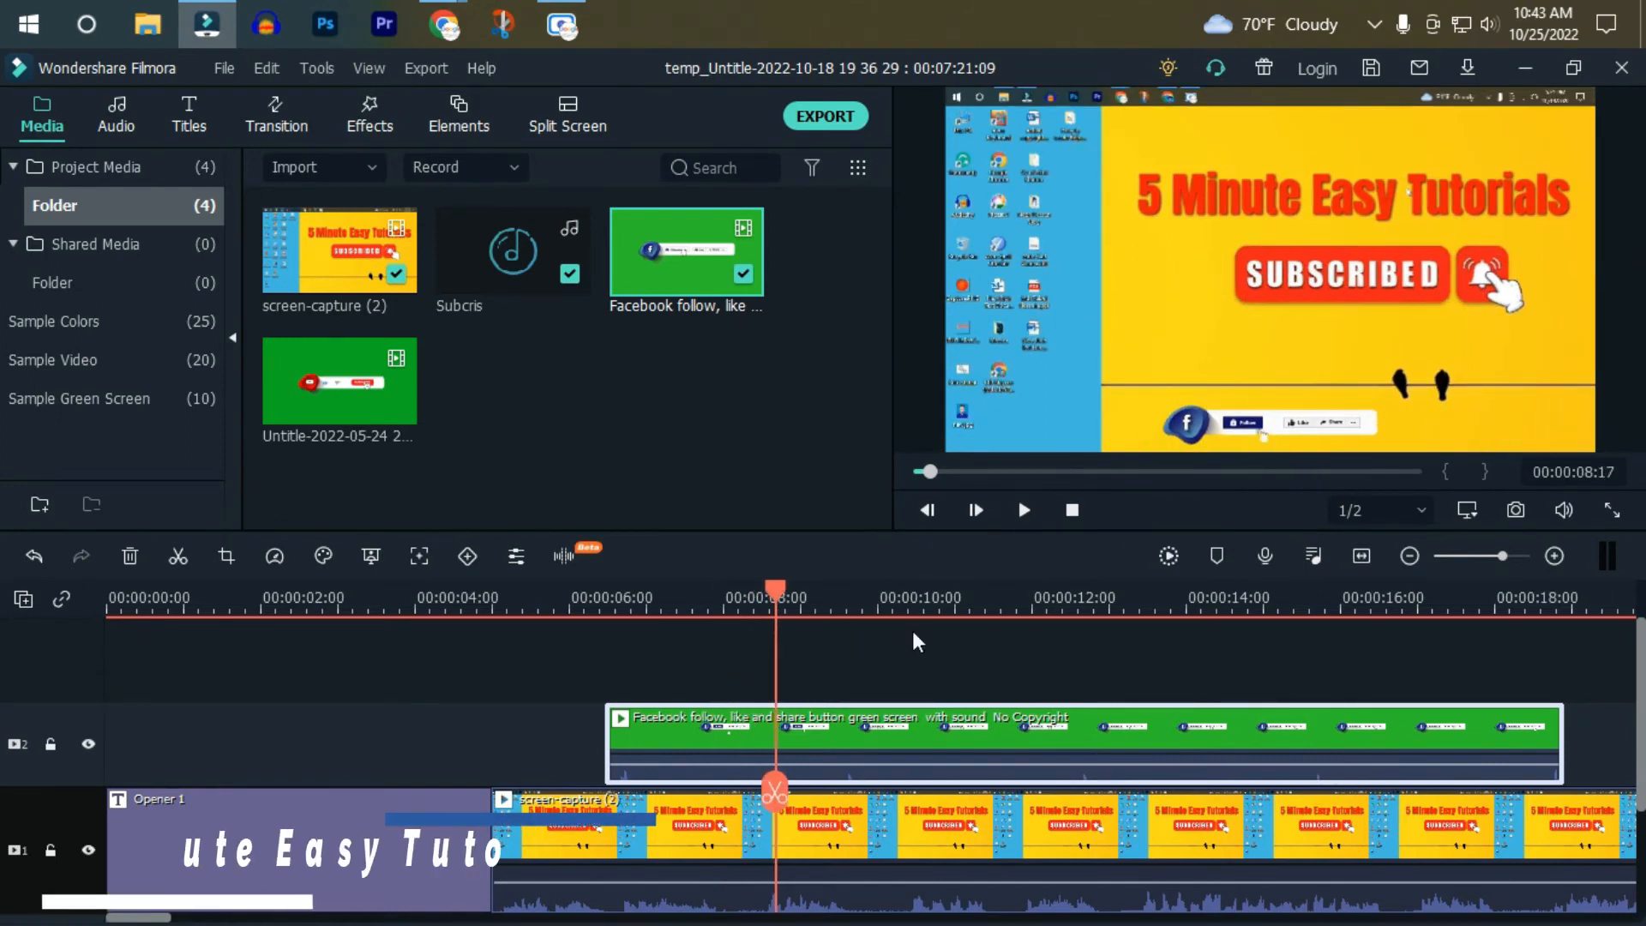
scroll(912, 739, "down", 1)
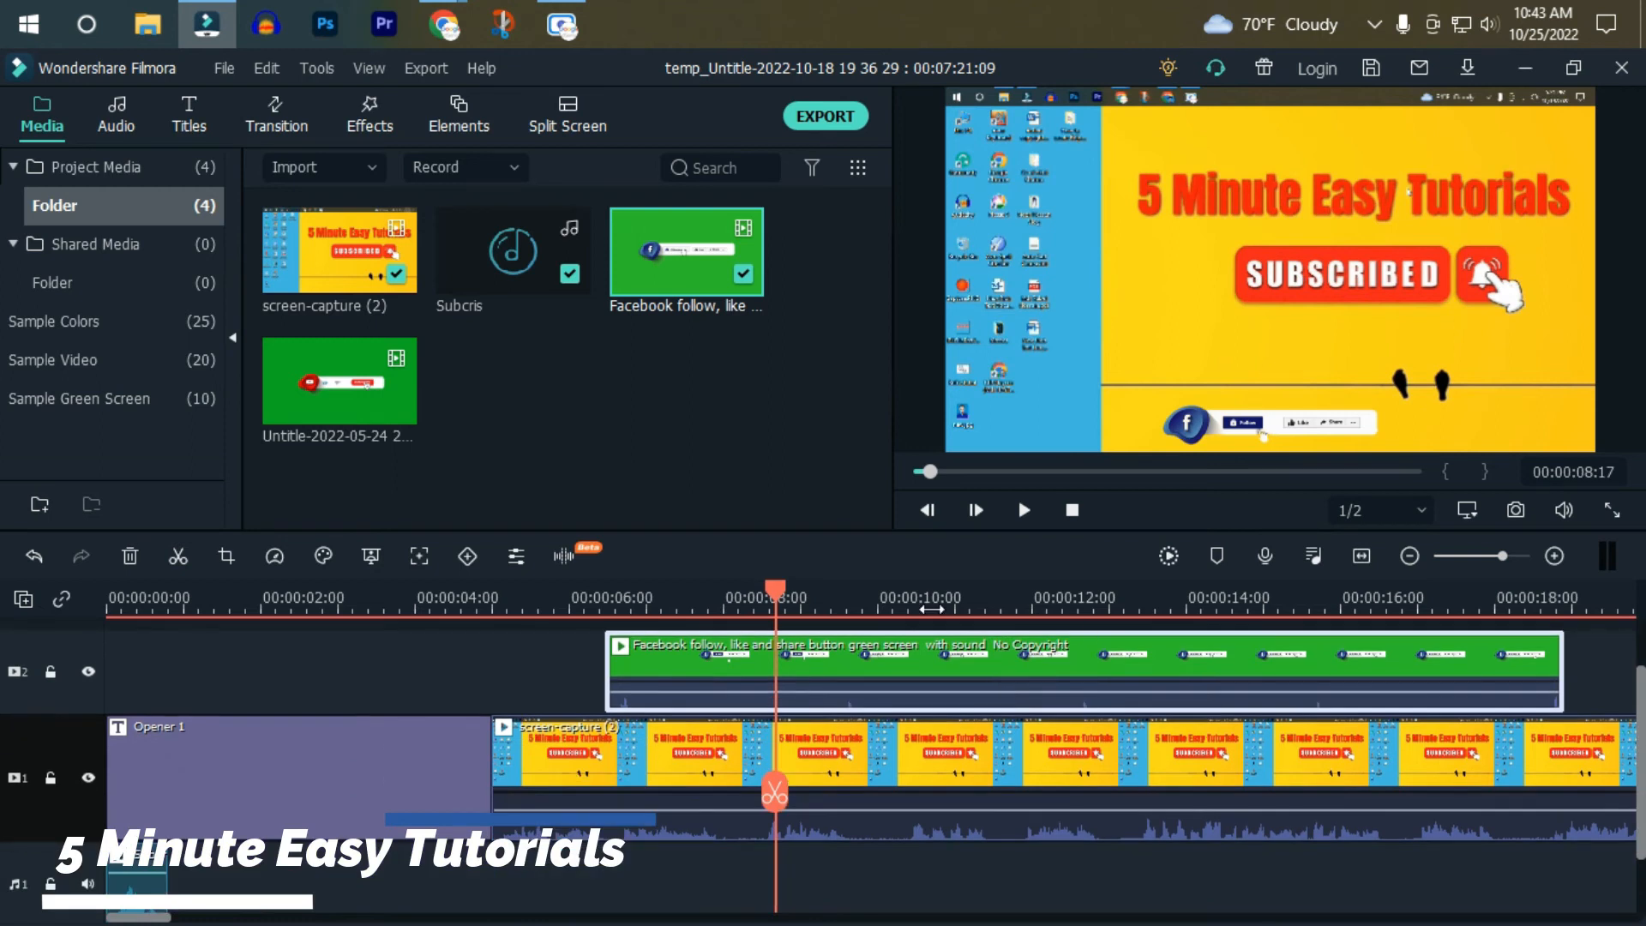
left_click(1095, 471)
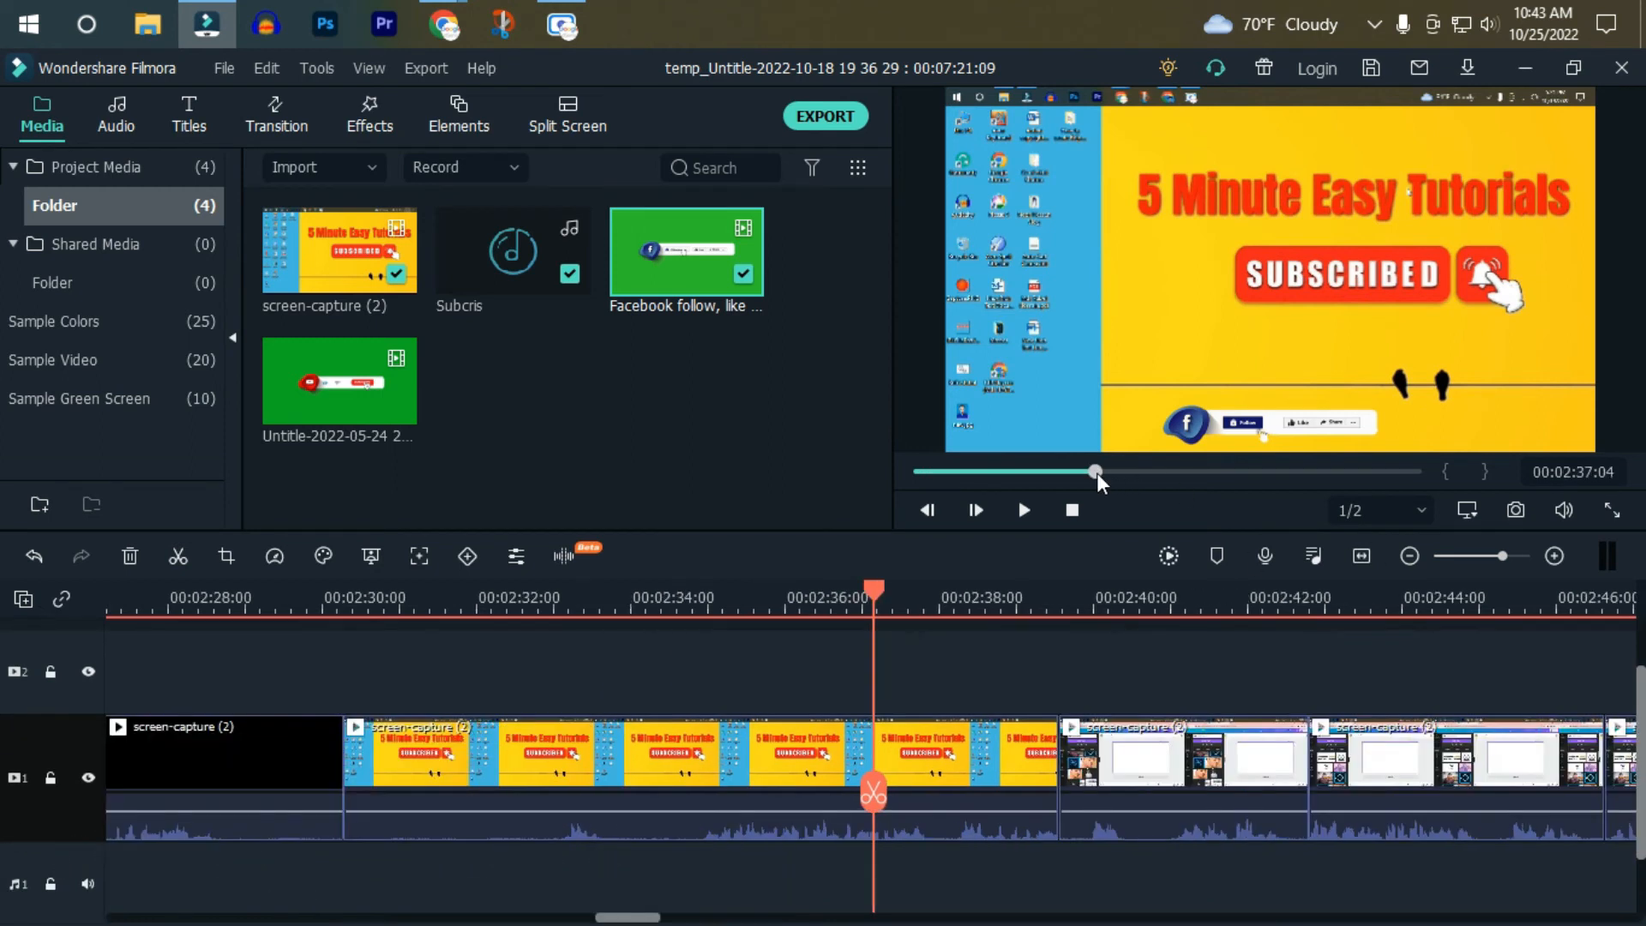
left_click(1002, 472)
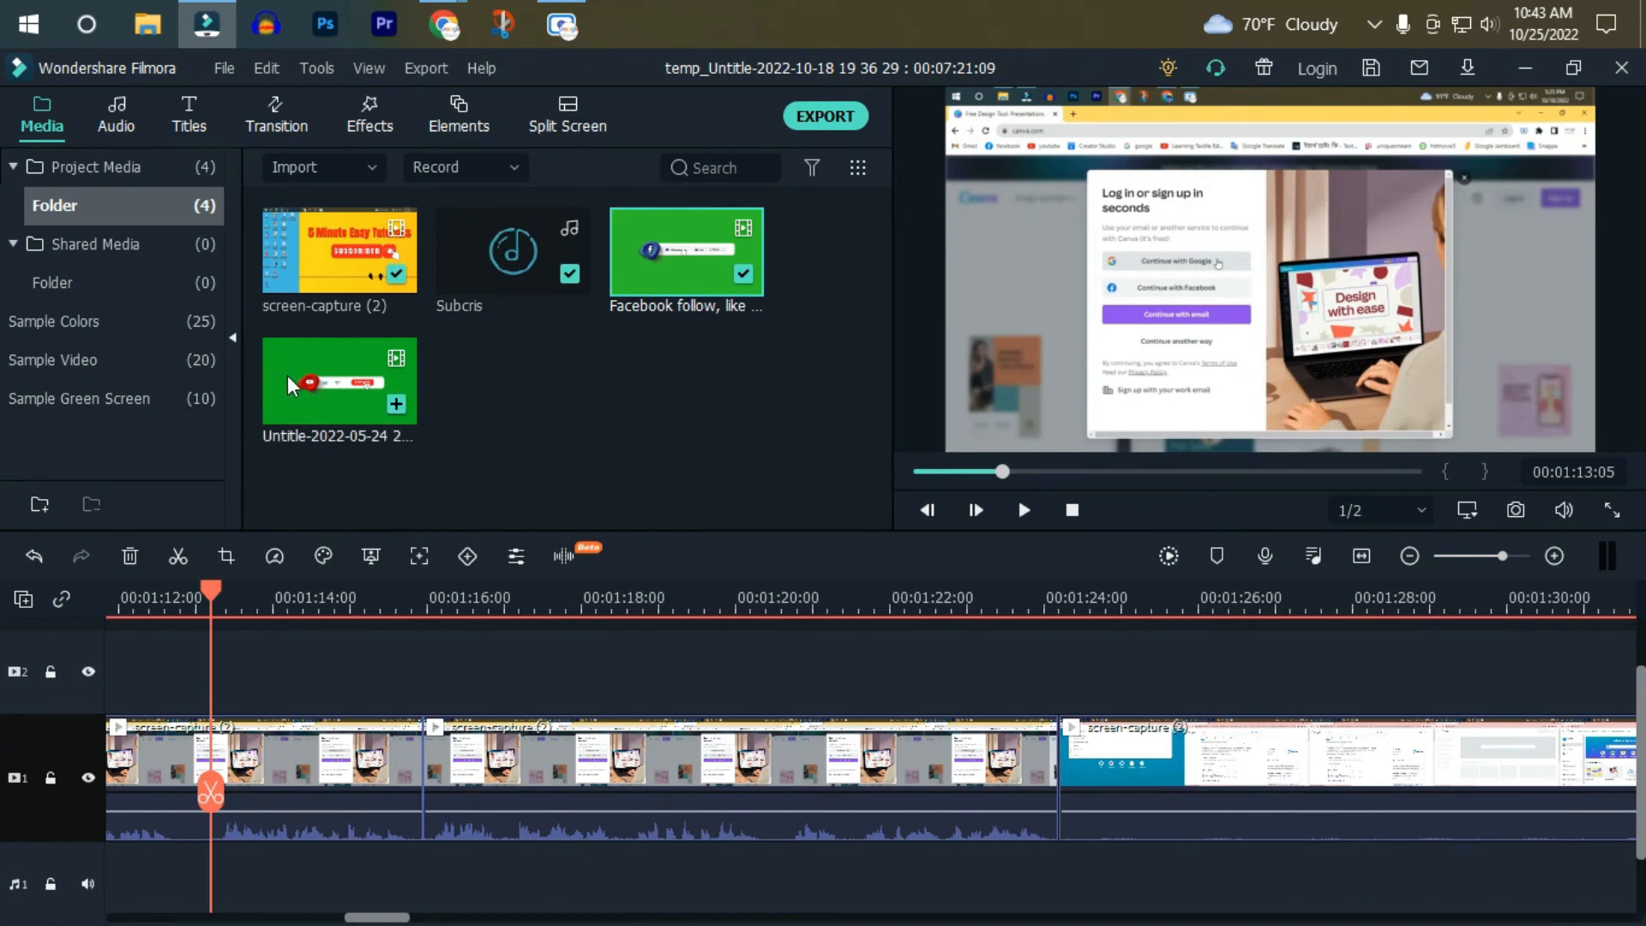
left_click_drag(338, 373, 197, 664)
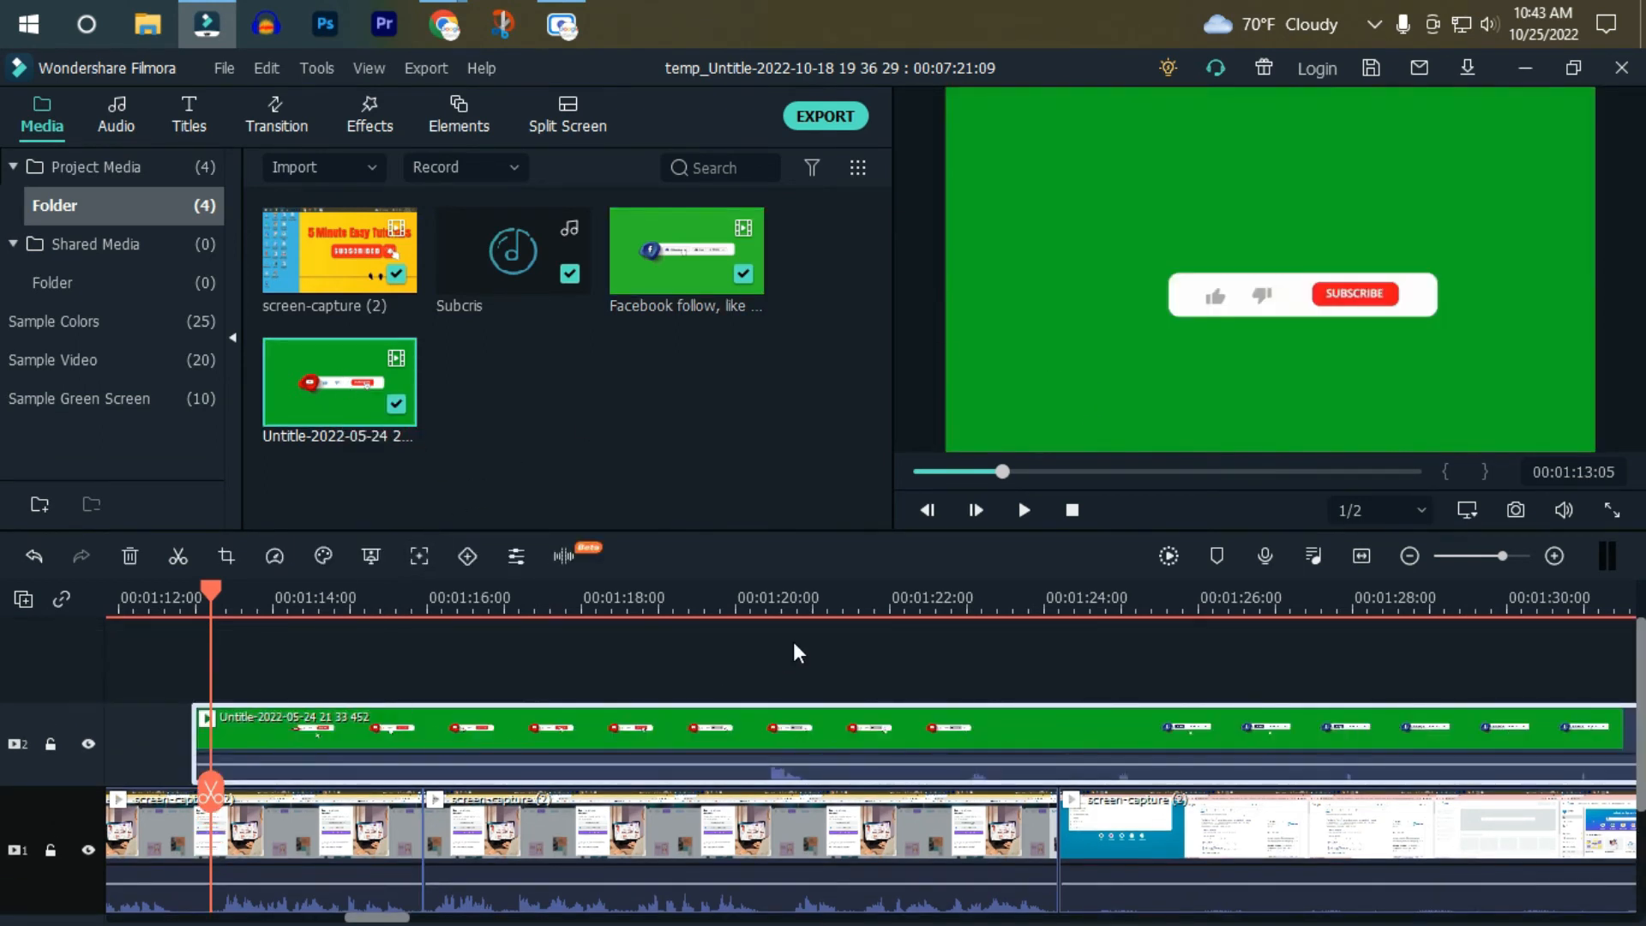
Key out the subscribe clip's green background with a chroma key offset of 100 and accept the settings.
scroll(794, 641, "down", 1)
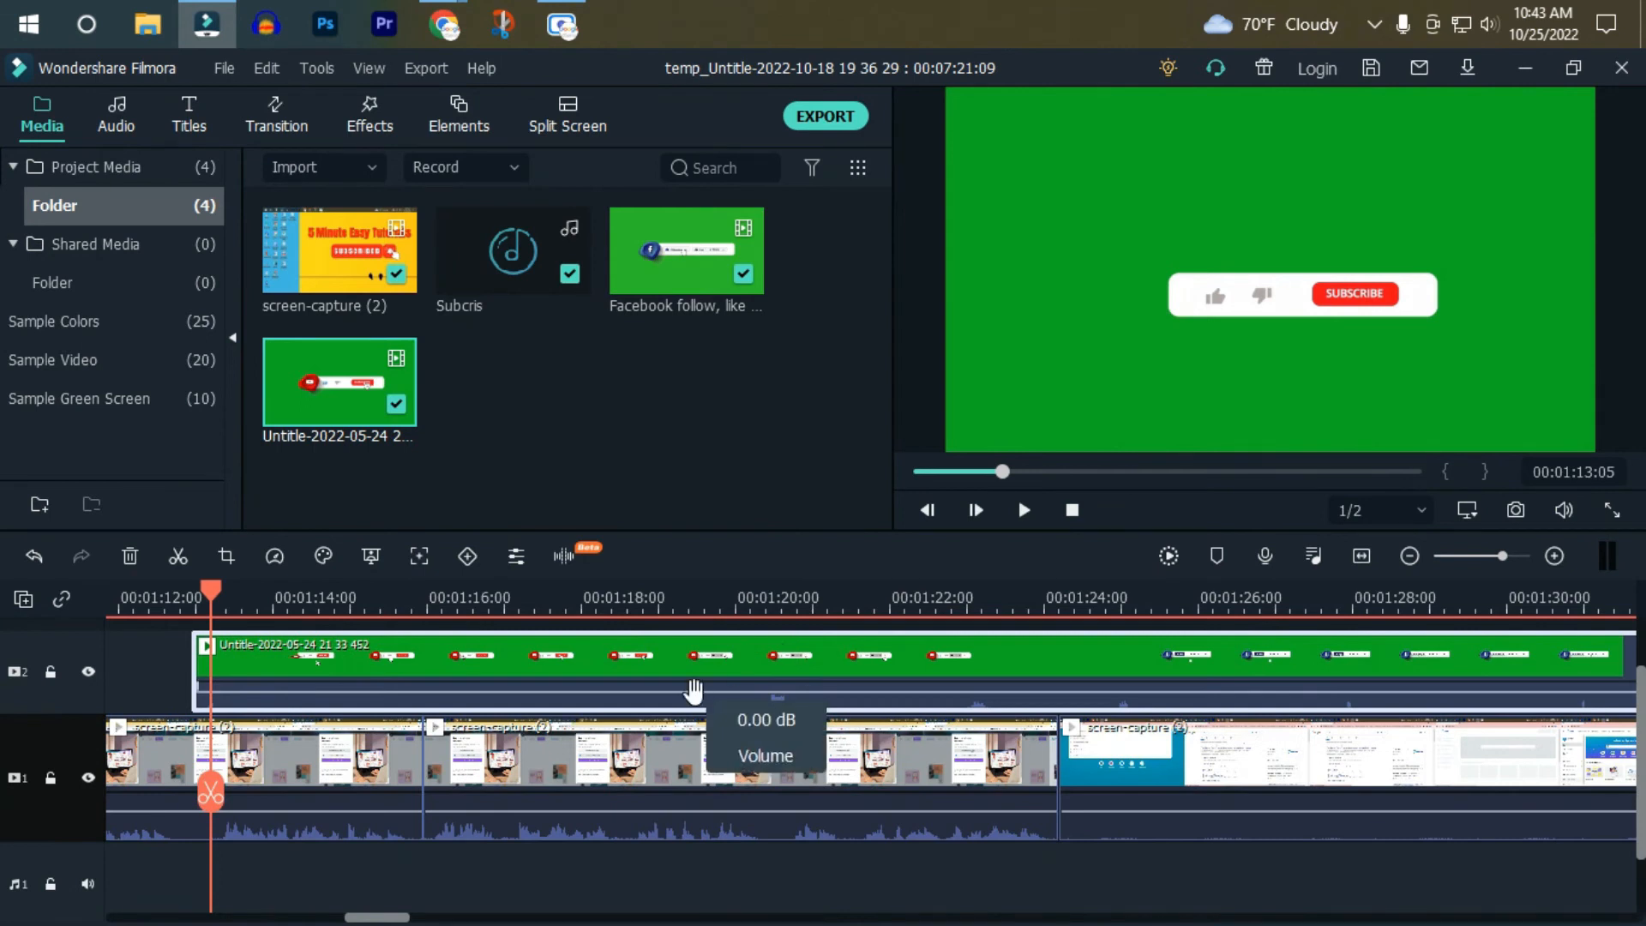
right_click(367, 655)
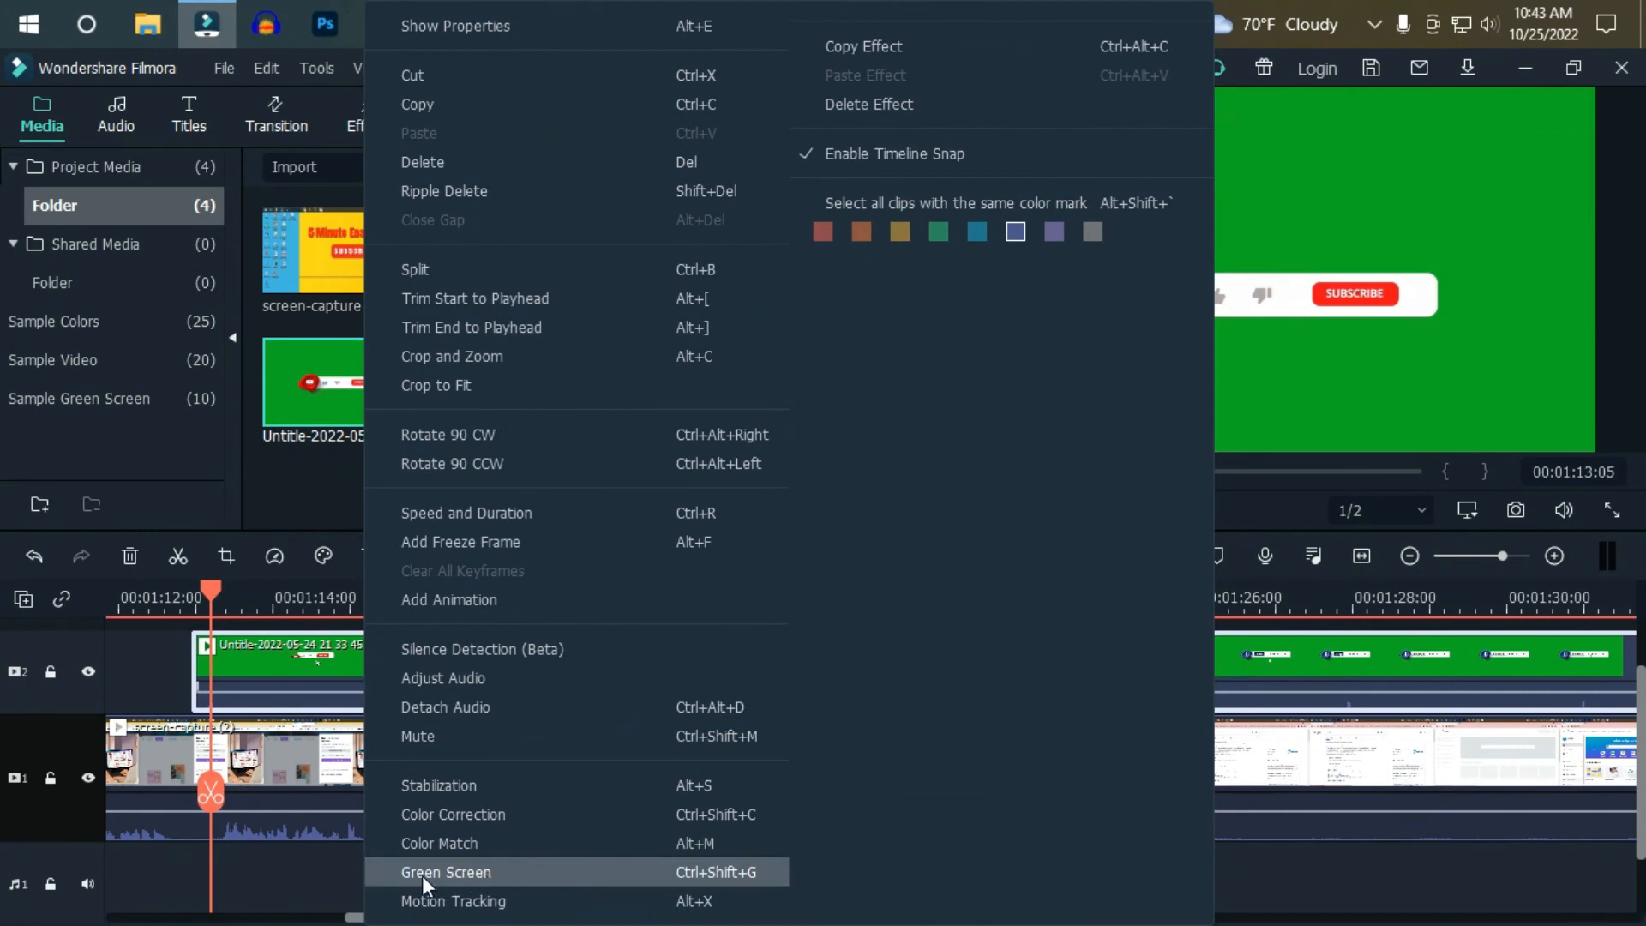
left_click(492, 875)
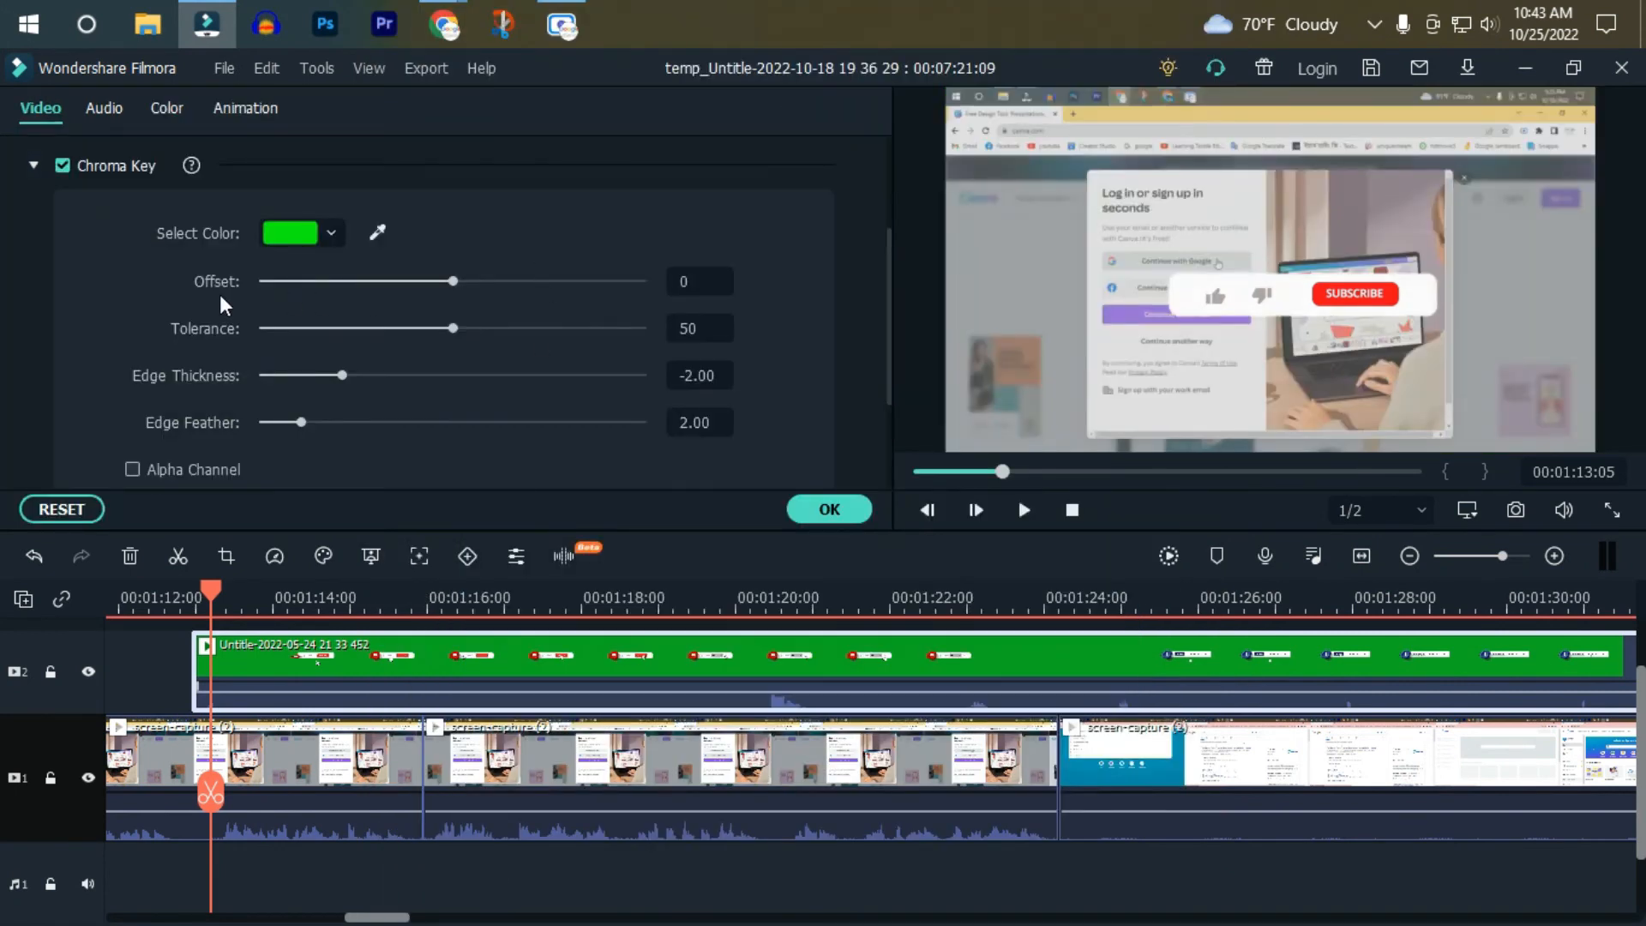
left_click_drag(452, 280, 565, 281)
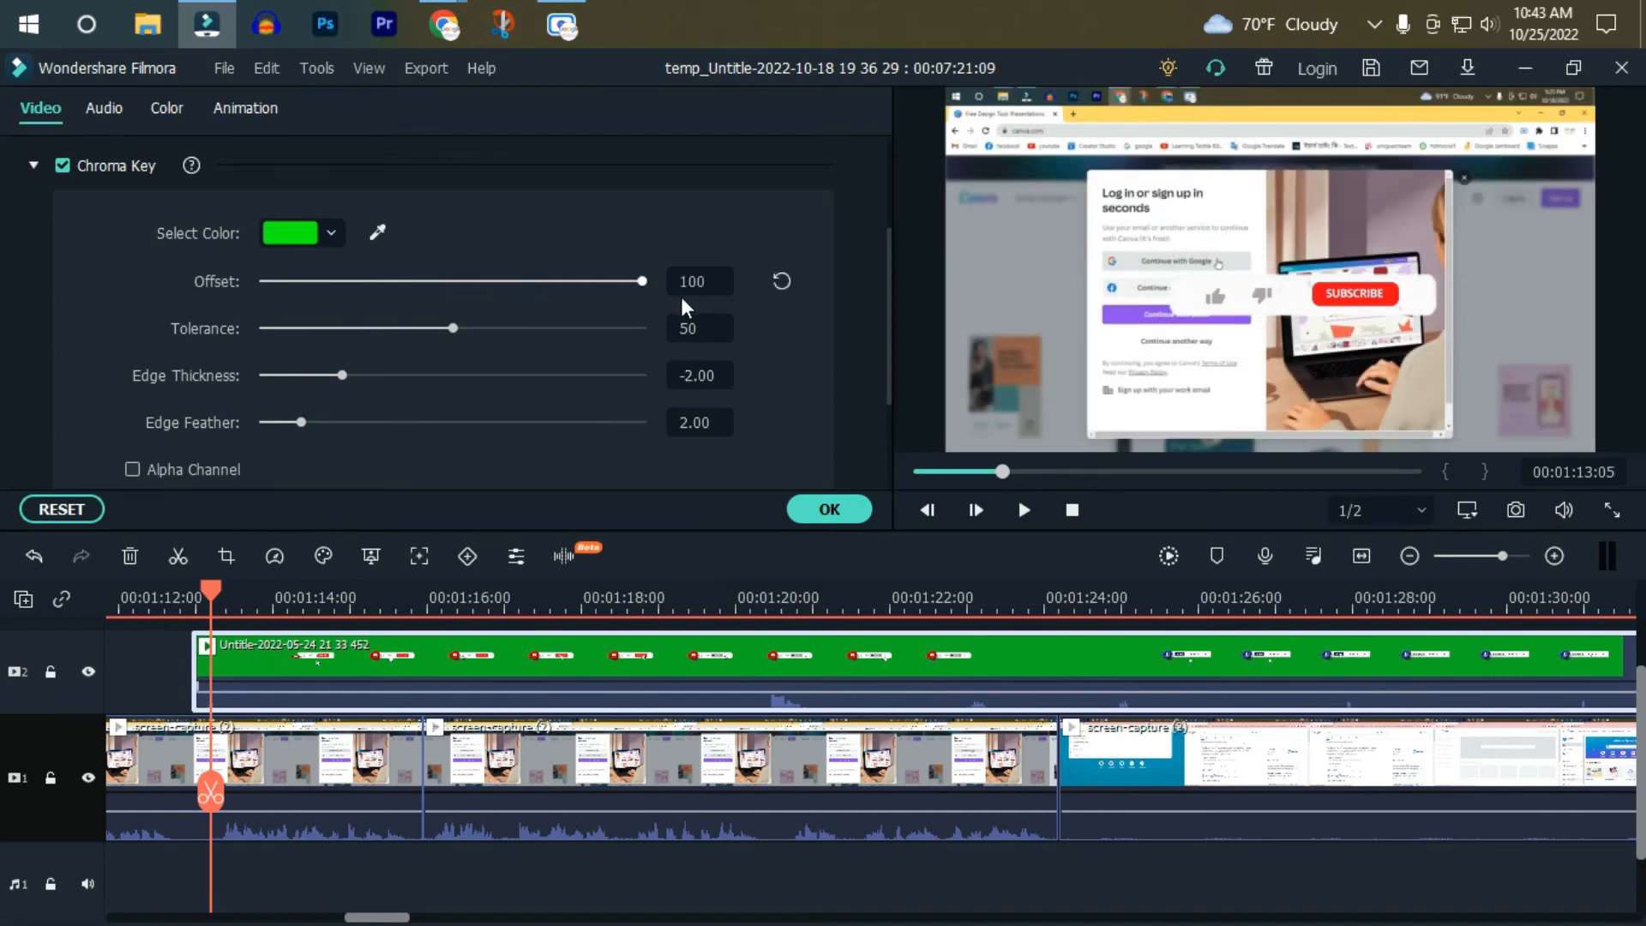
left_click(851, 506)
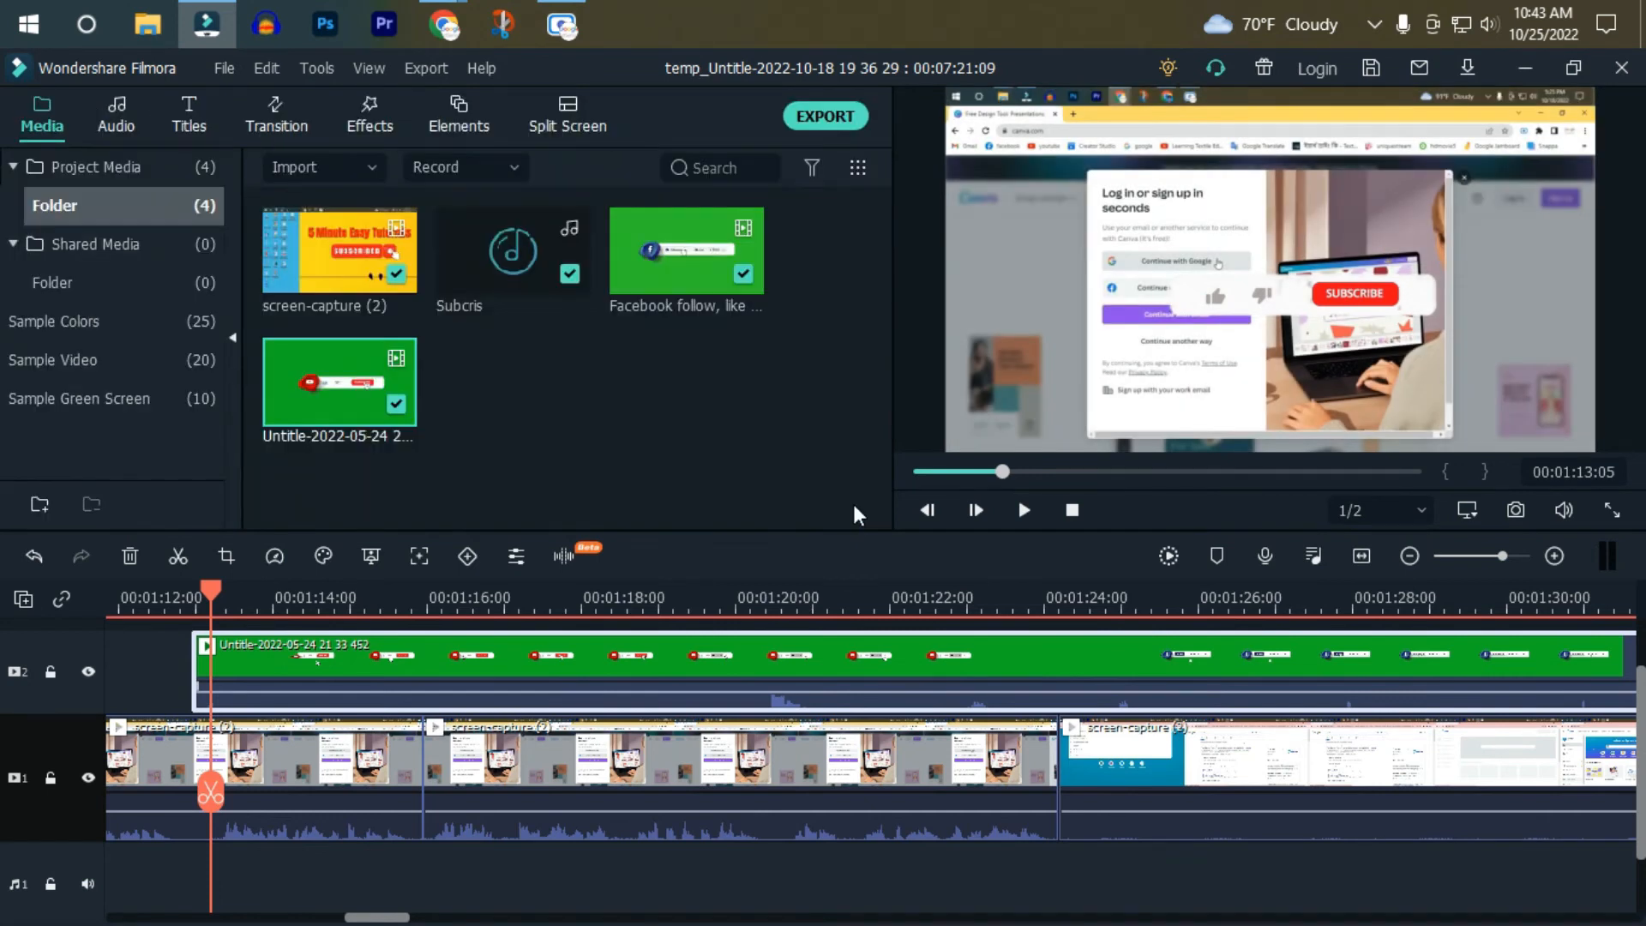
Scale the subscribe overlay down to about two thirds of the frame size and move its button to the frame's bottom centre.
left_click(1244, 306)
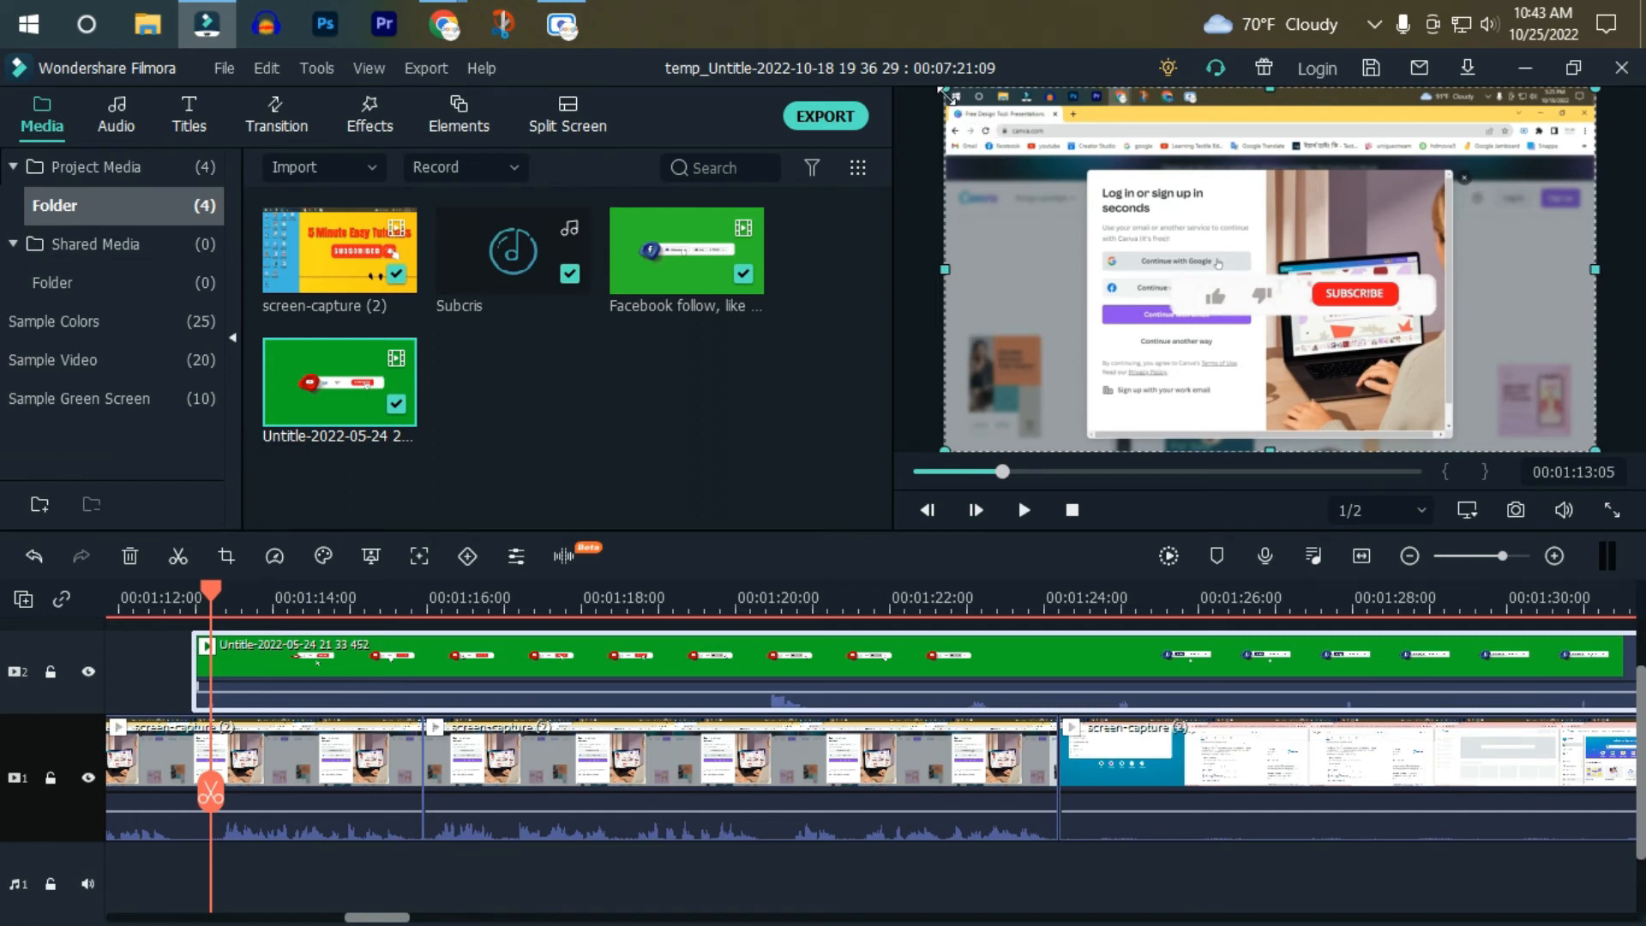
left_click_drag(947, 91, 1140, 232)
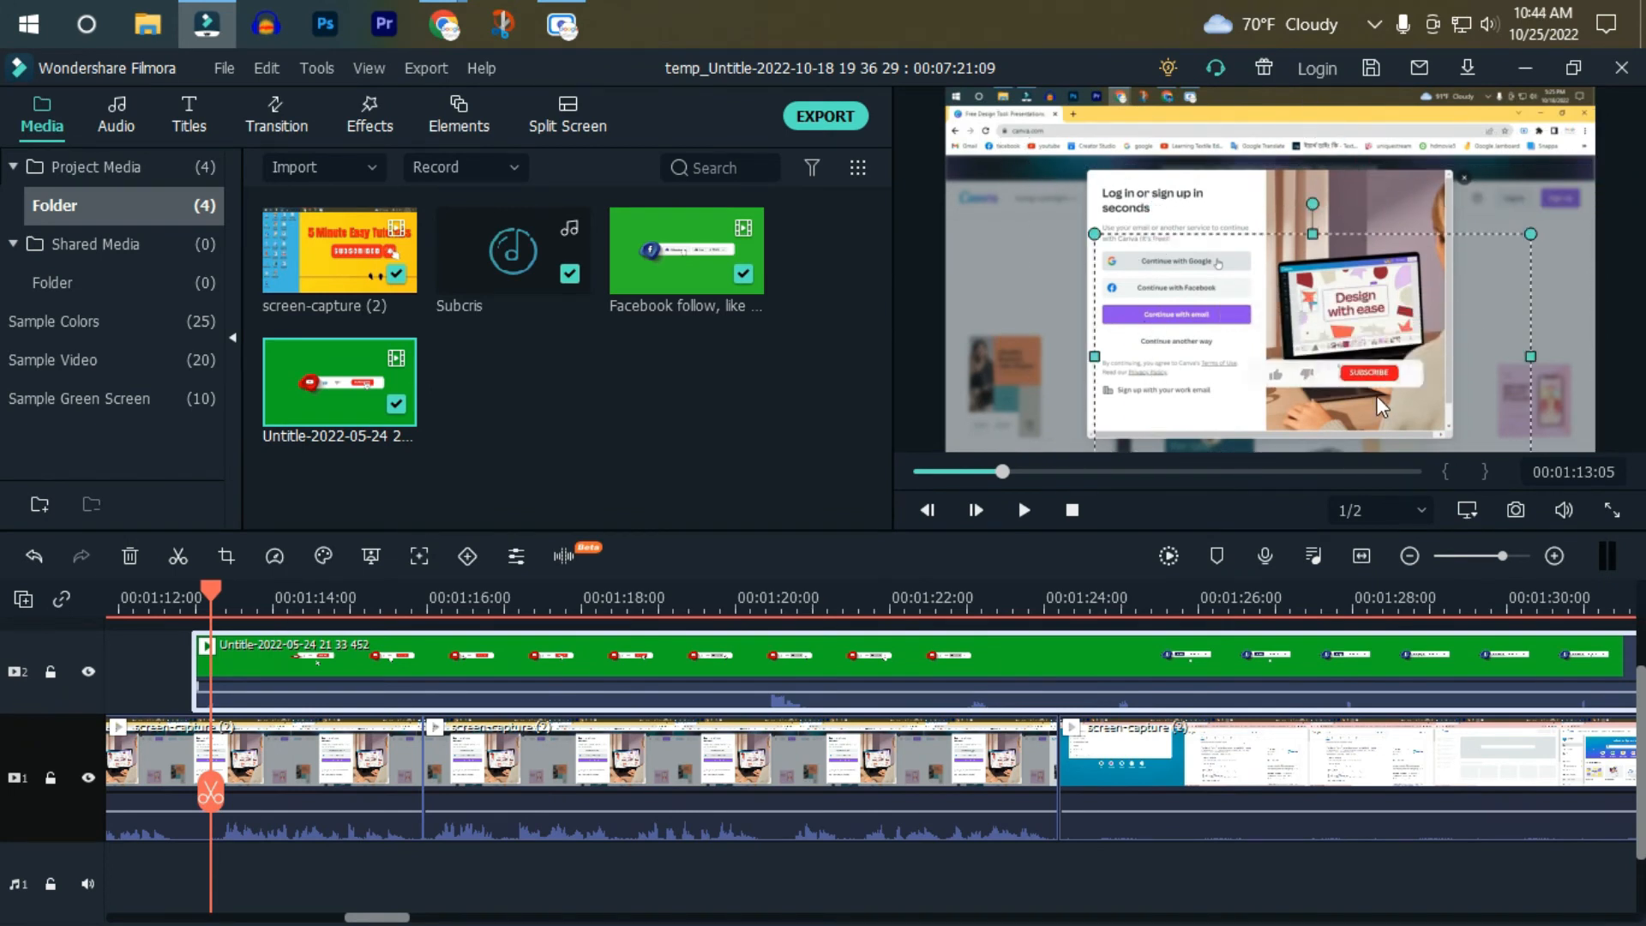
left_click_drag(1323, 404, 1236, 465)
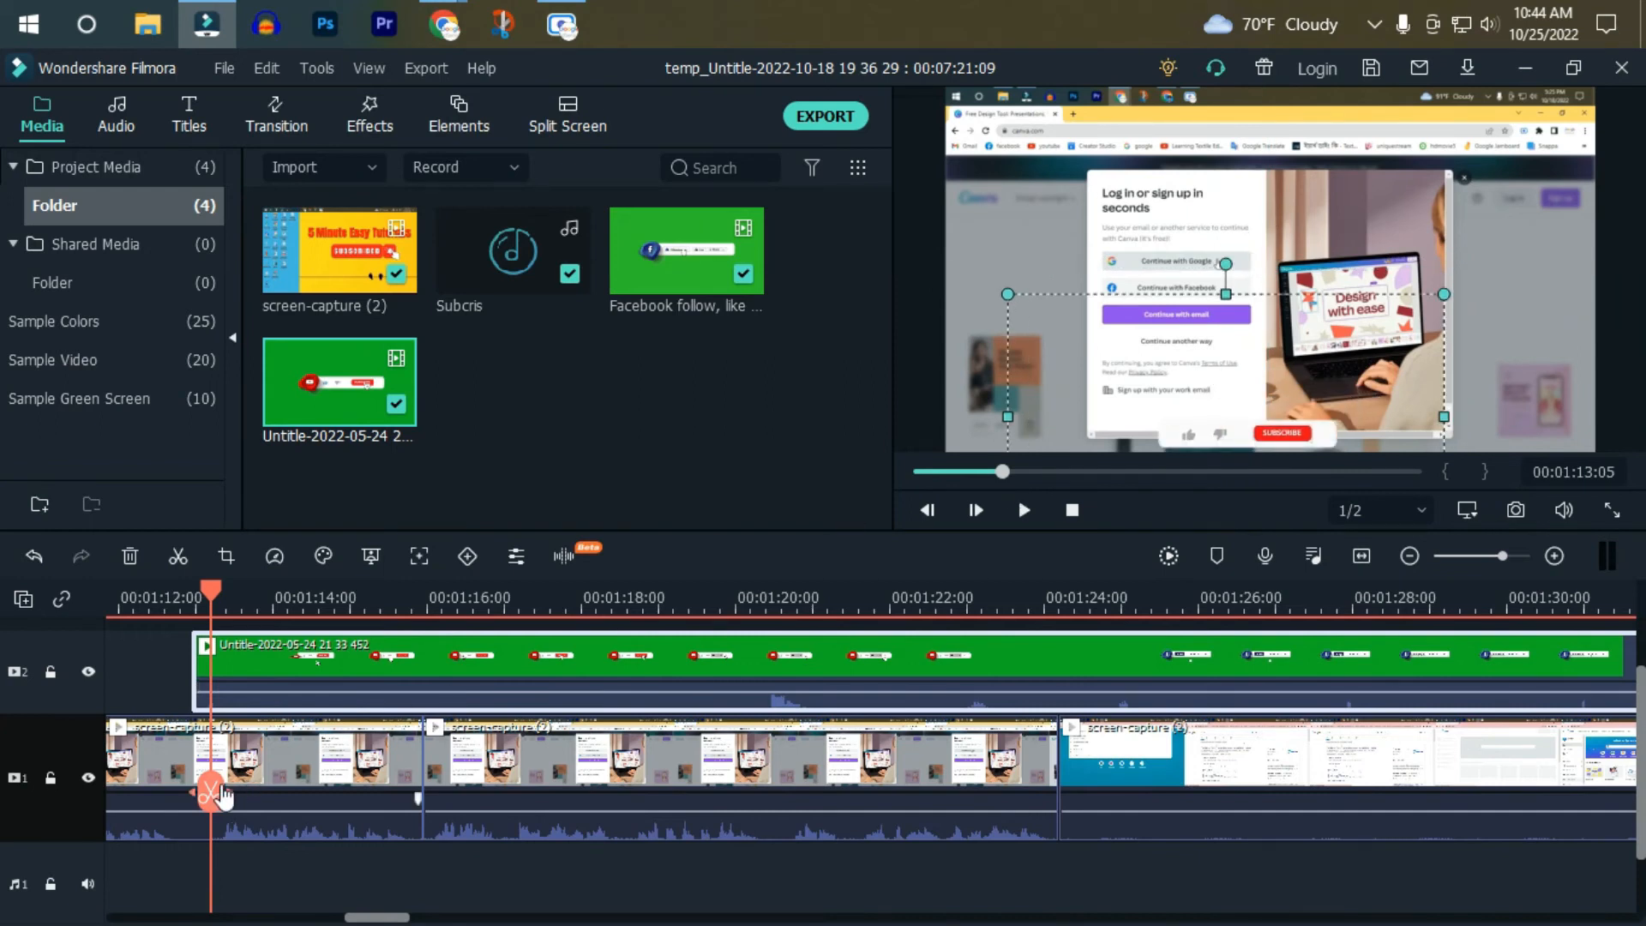
Play the subscribe overlay from just before its start to check its keying and placement.
left_click_drag(210, 793, 174, 784)
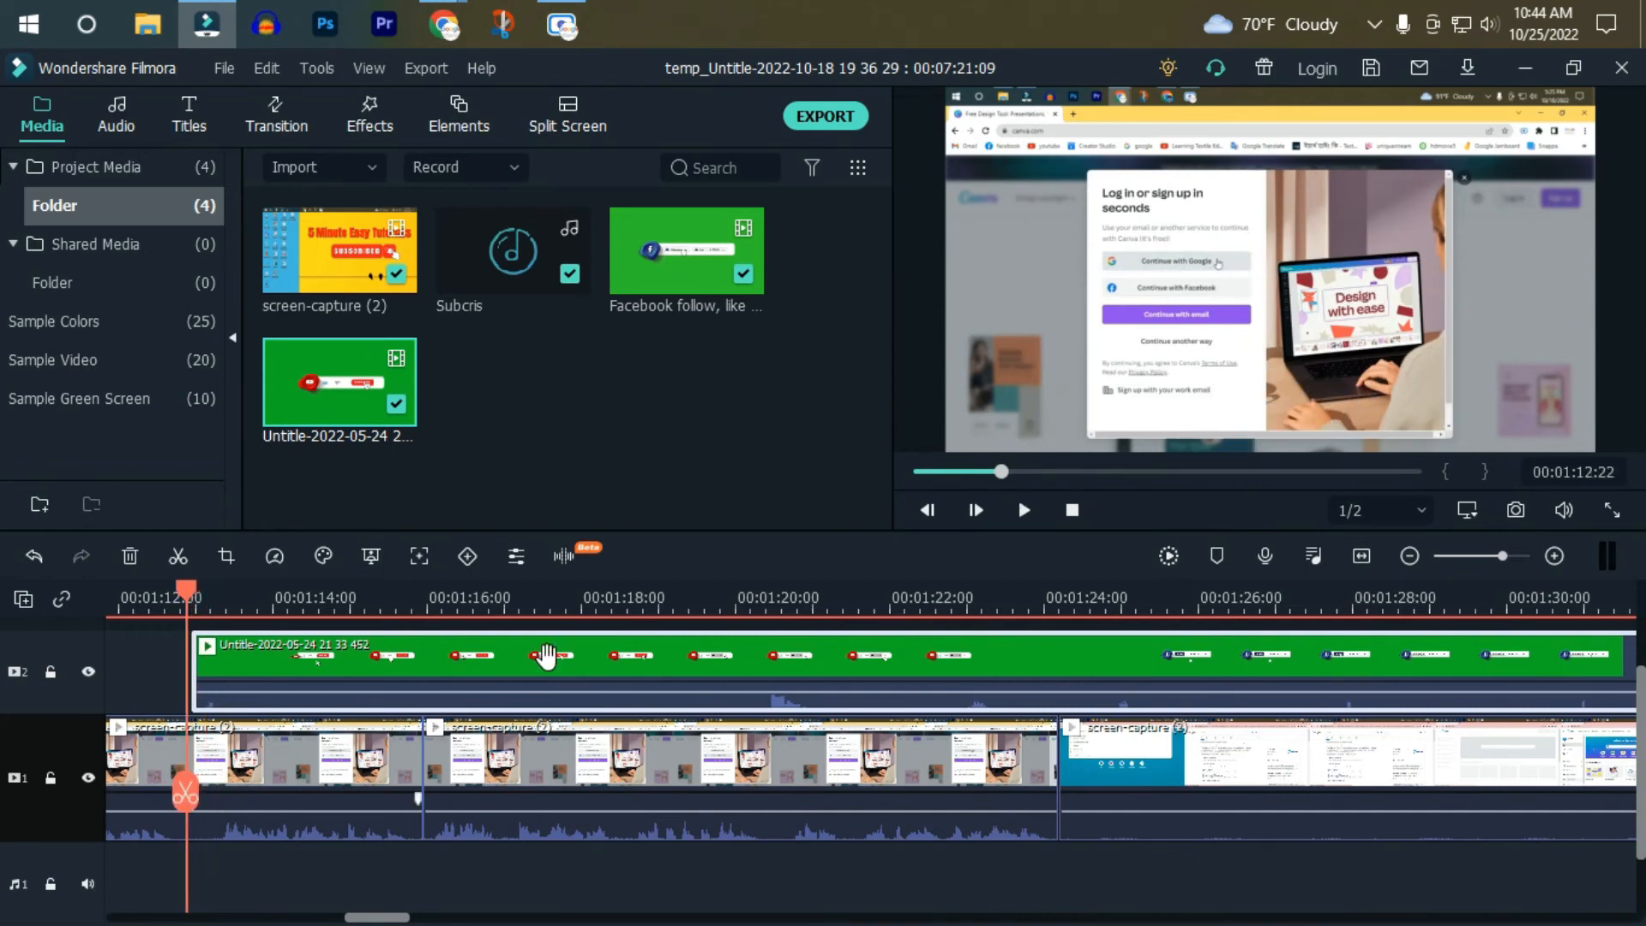
left_click(1020, 521)
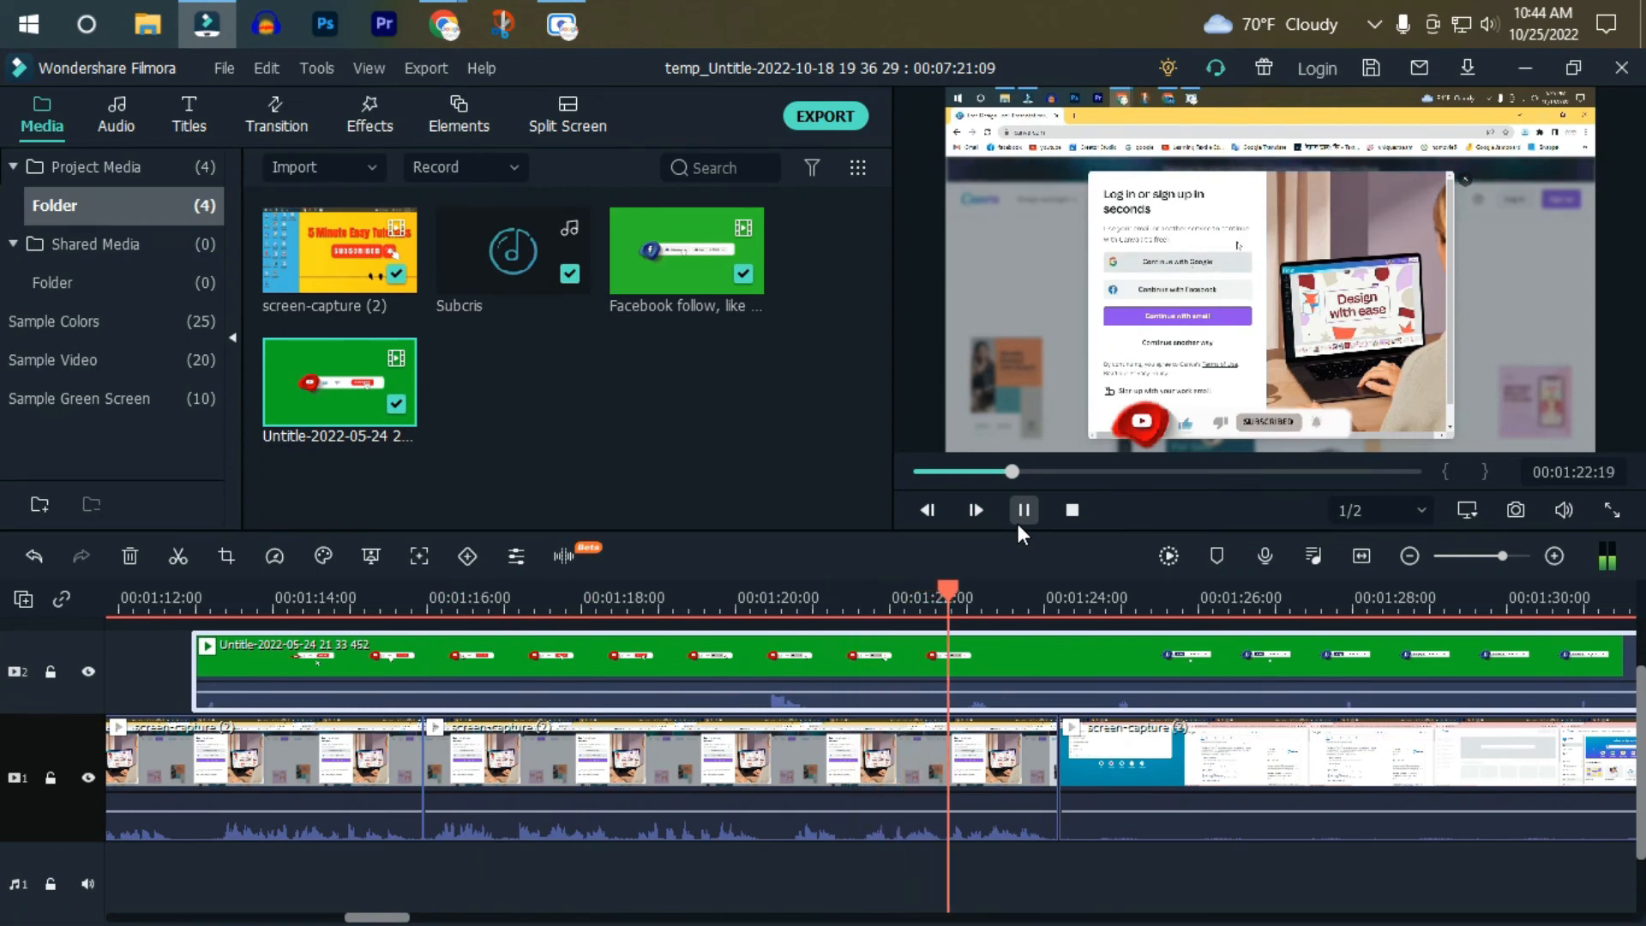
left_click(1018, 525)
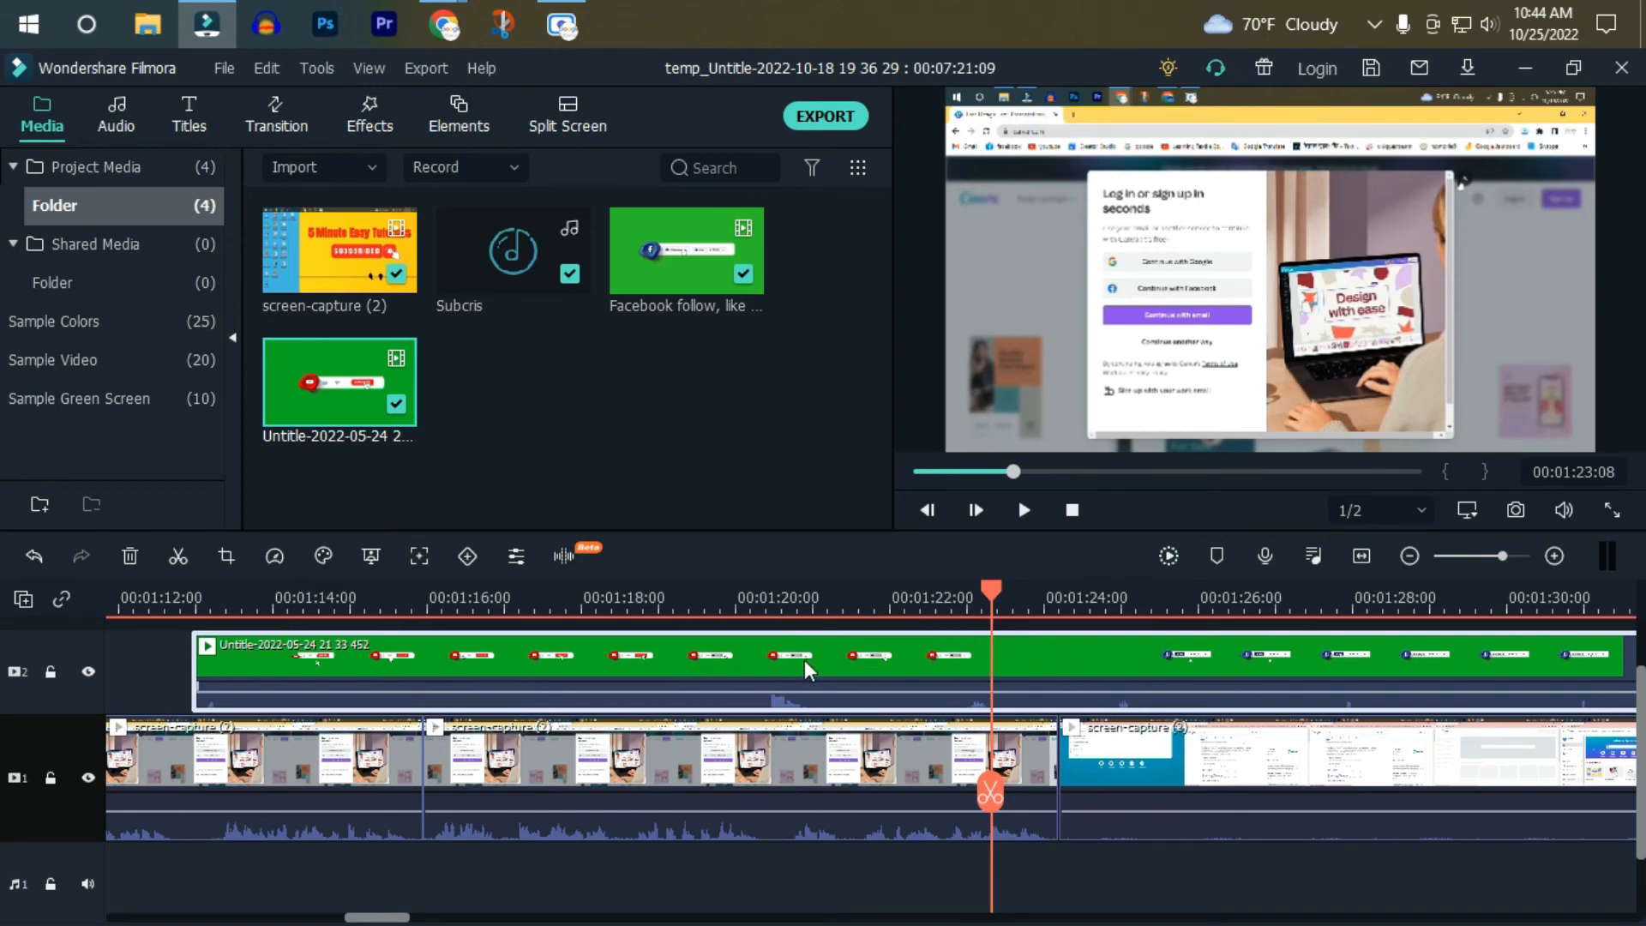
Split the overlay clip on video track 2 at 00:01:37:22 and delete the part after the cut.
left_click(990, 789)
left_click_drag(991, 787, 108, 724)
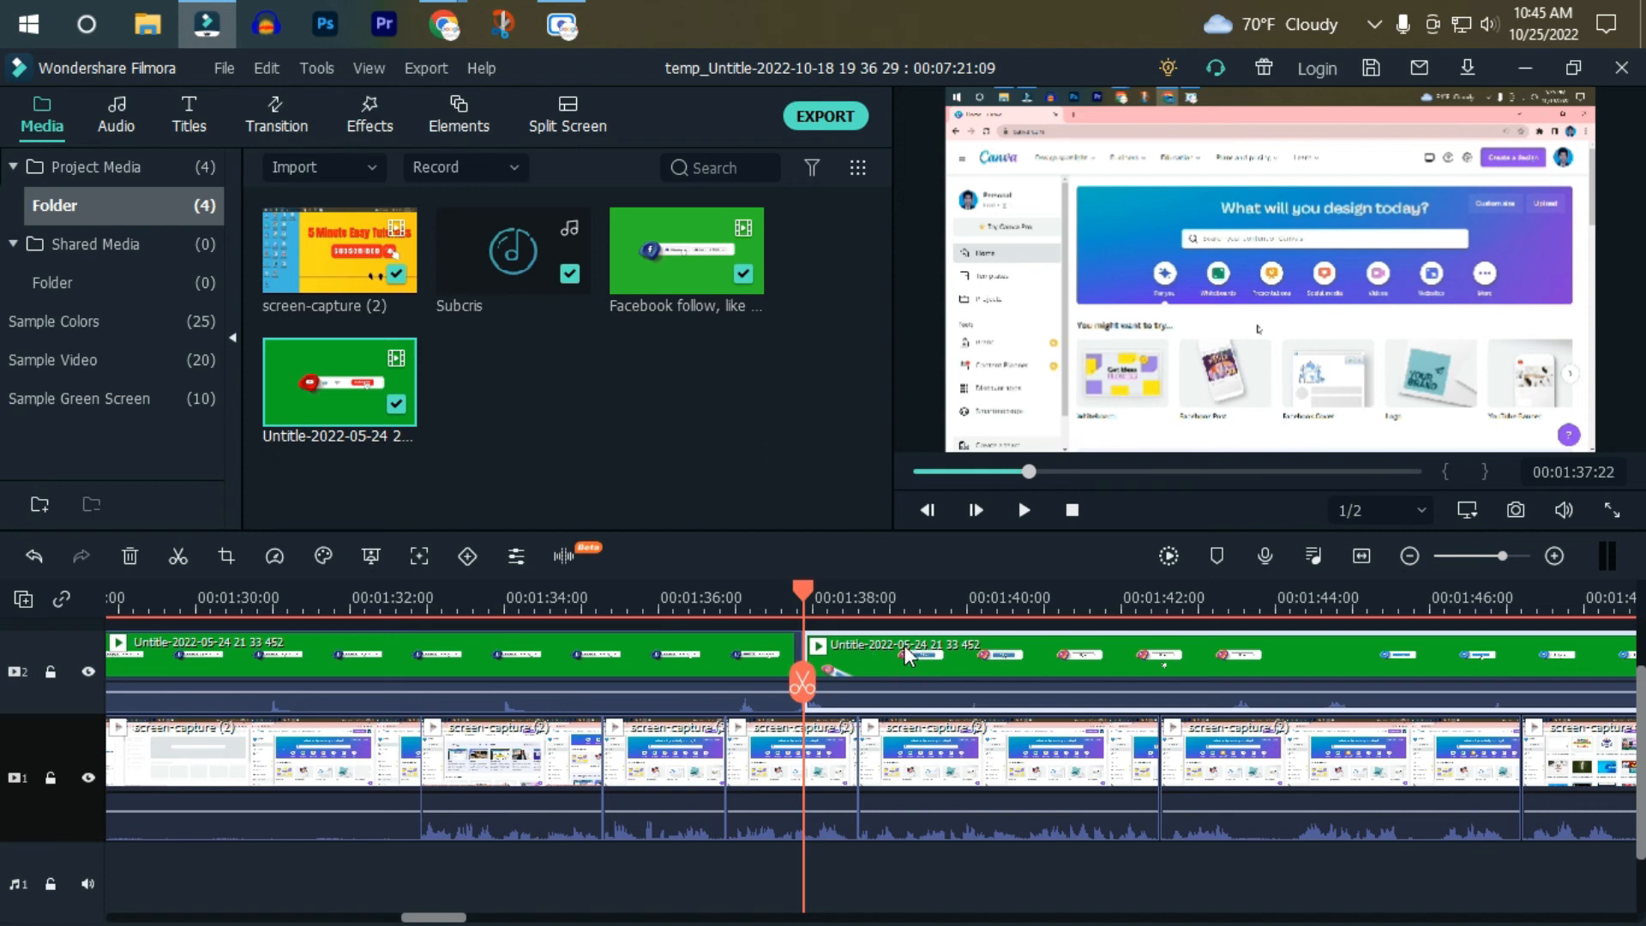
left_click(126, 558)
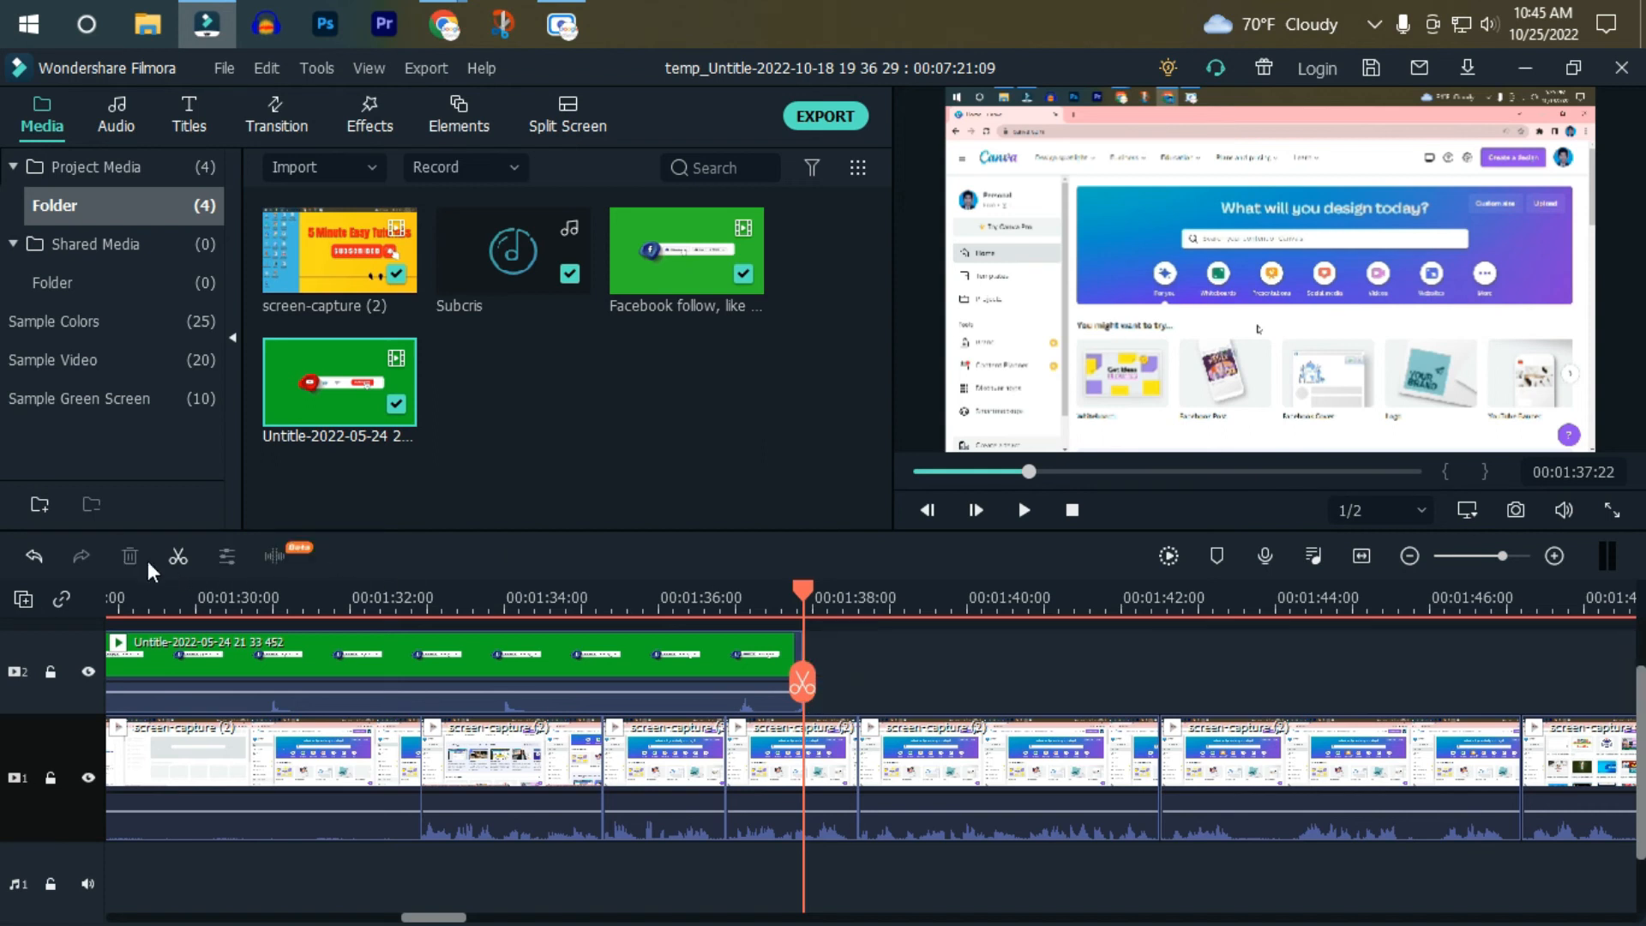
Check the overlay's Facebook section at 00:01:32:22 and scrub across the timeline to review where the overlay clips sit.
left_click_drag(803, 682, 417, 678)
left_click(1220, 419)
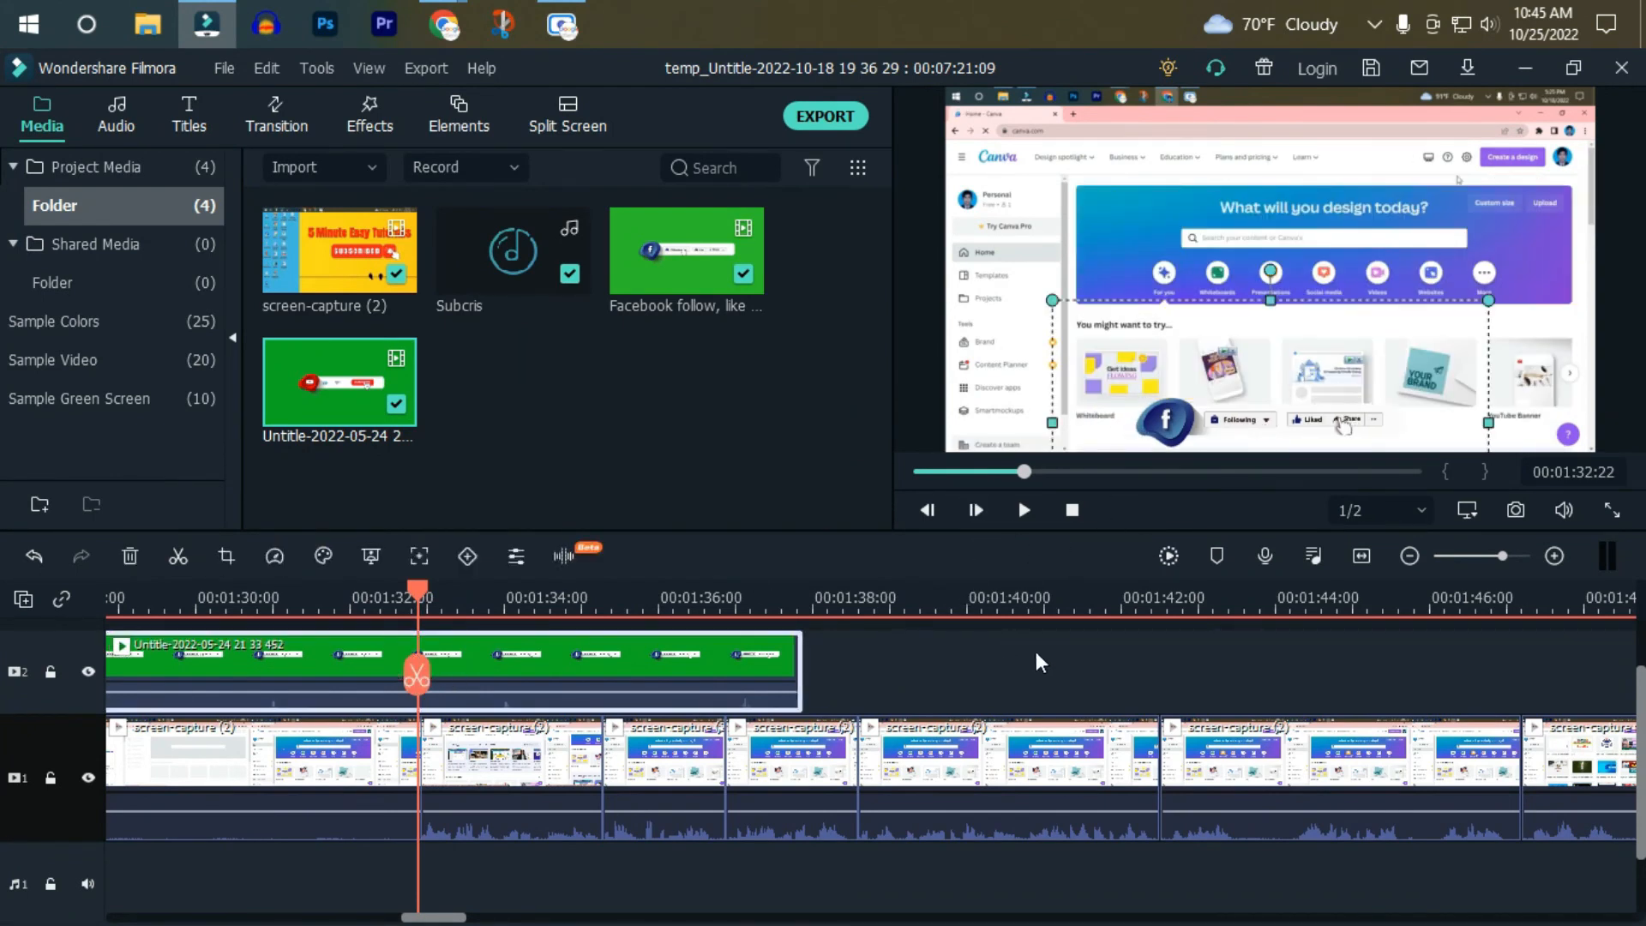
left_click_drag(1025, 471, 970, 472)
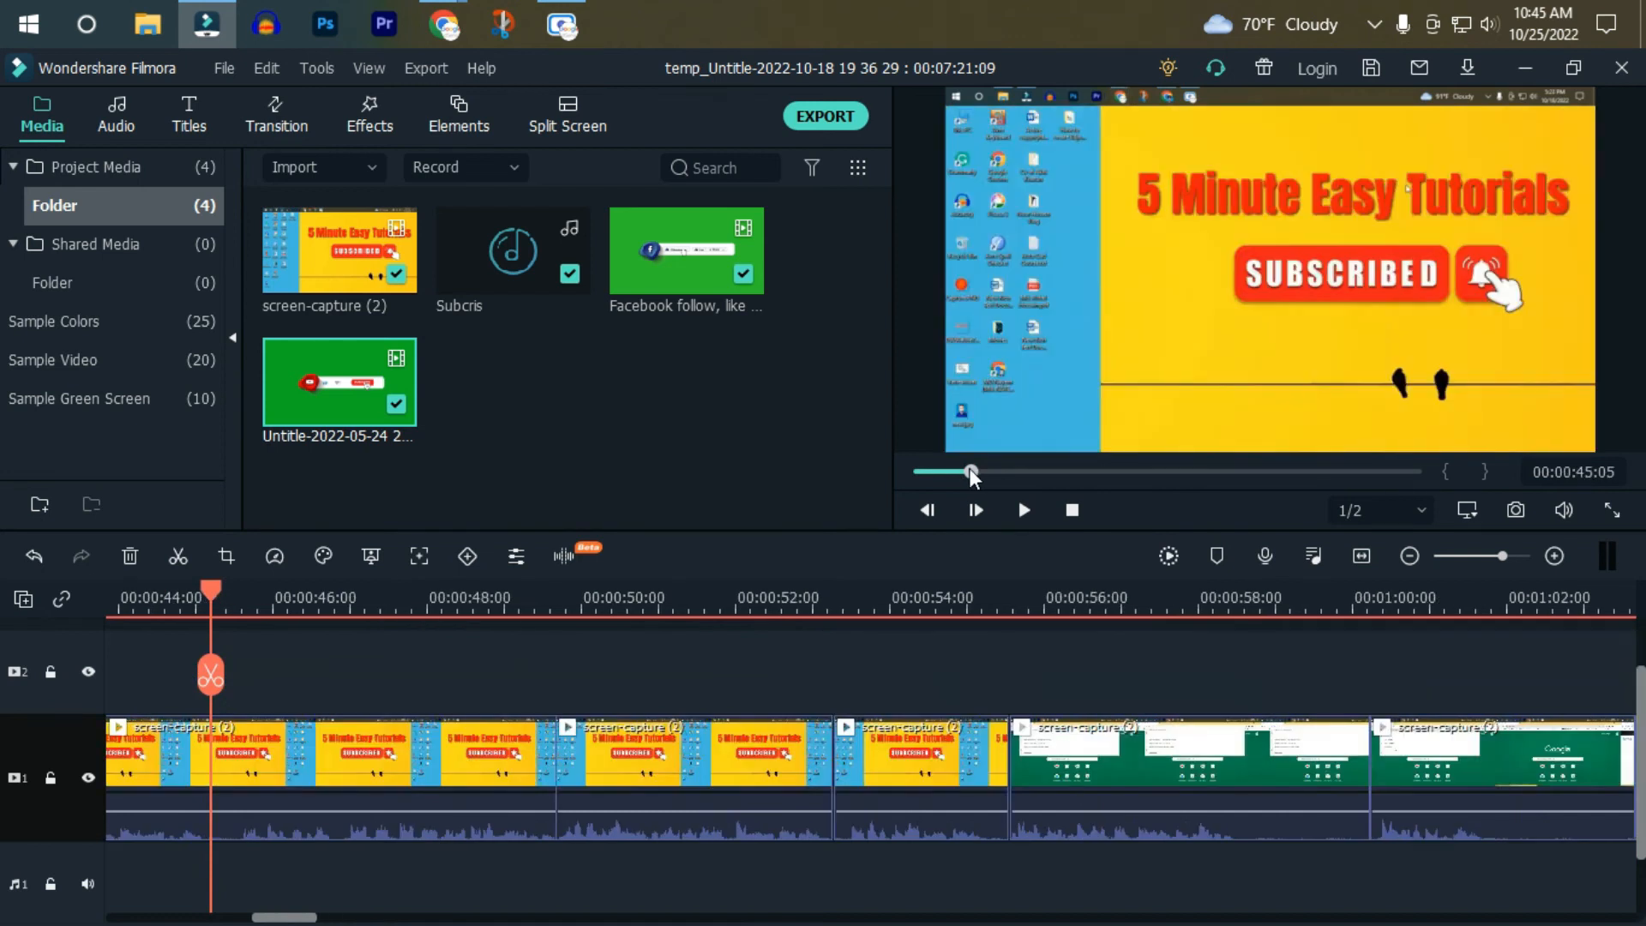
left_click(1030, 471)
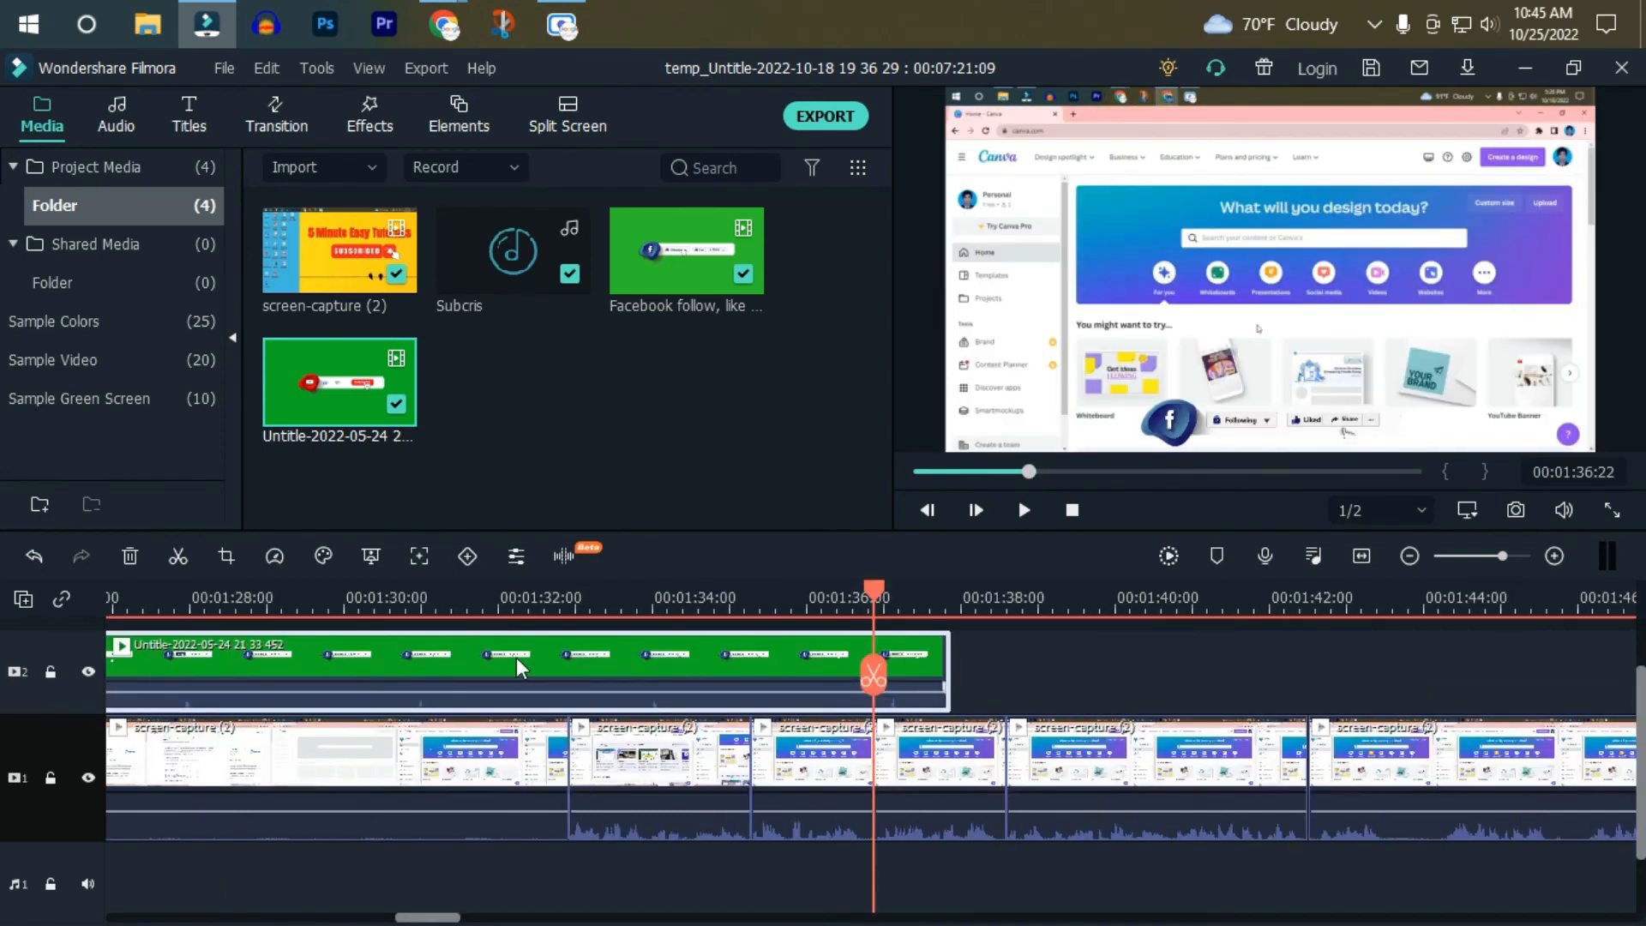
left_click(1134, 471)
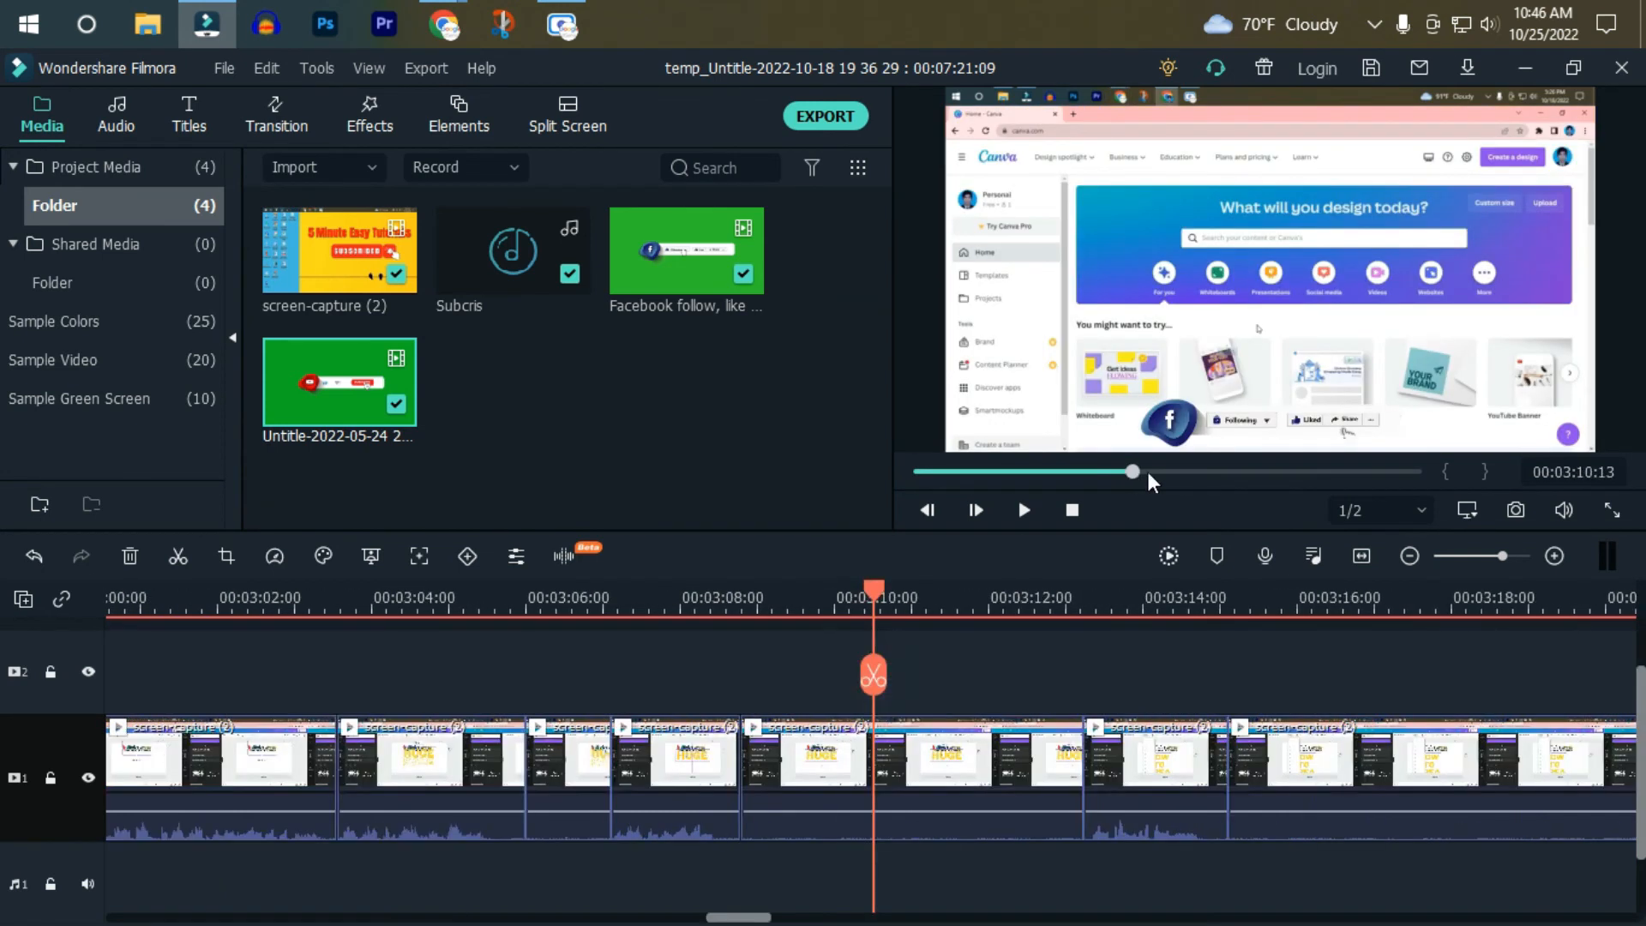
left_click(1264, 471)
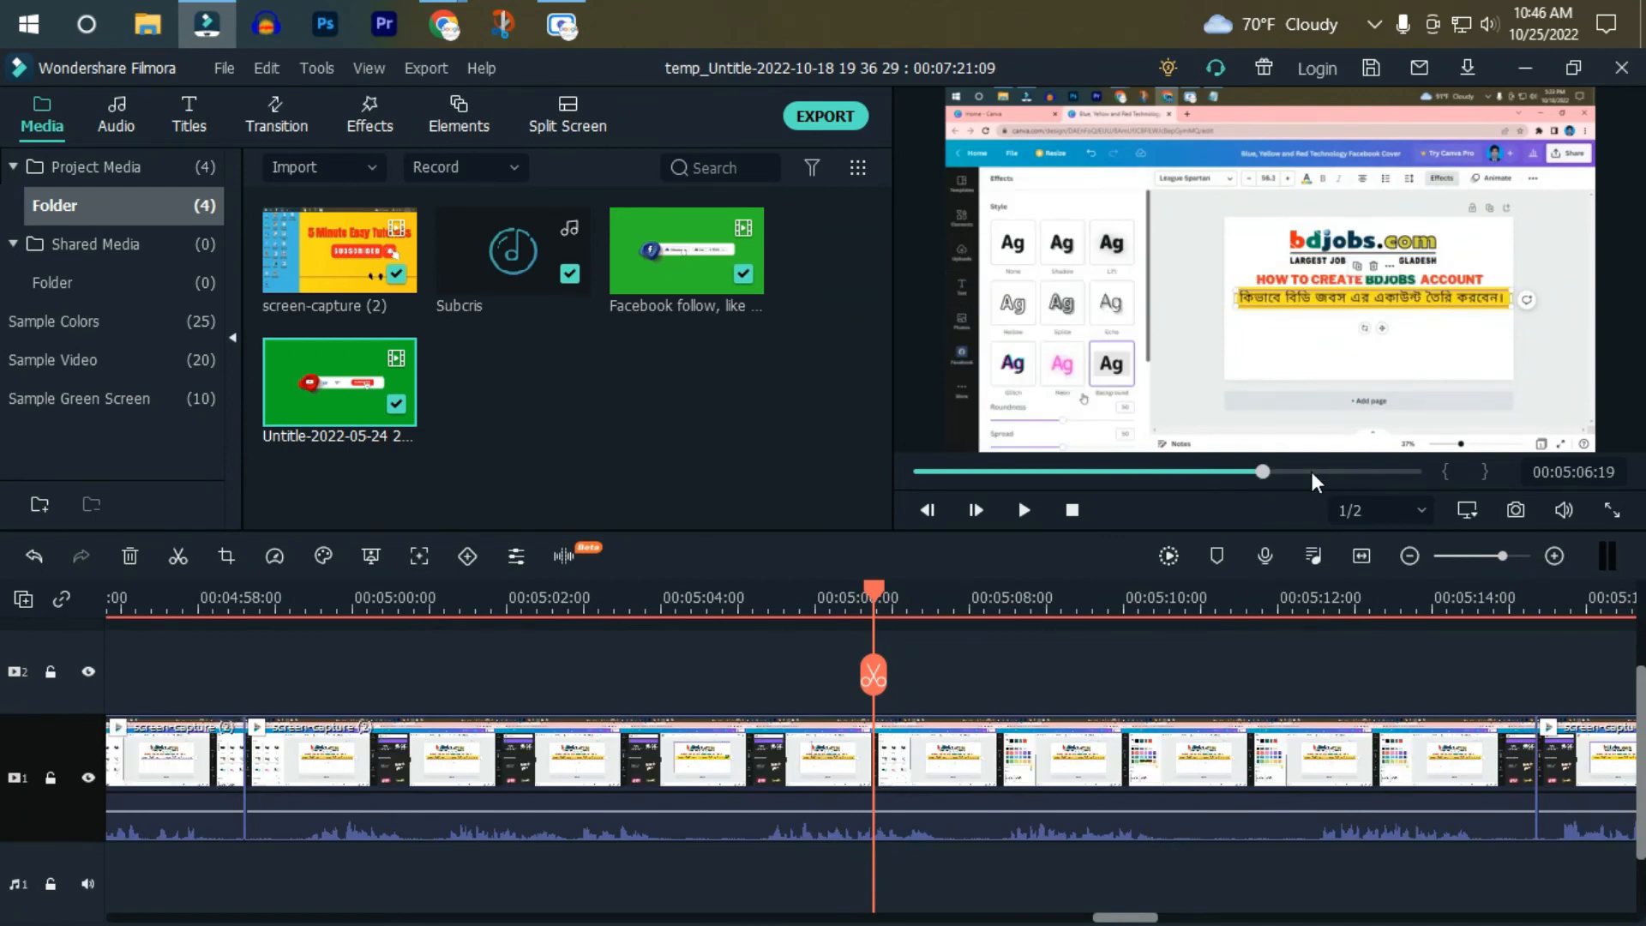
left_click(980, 472)
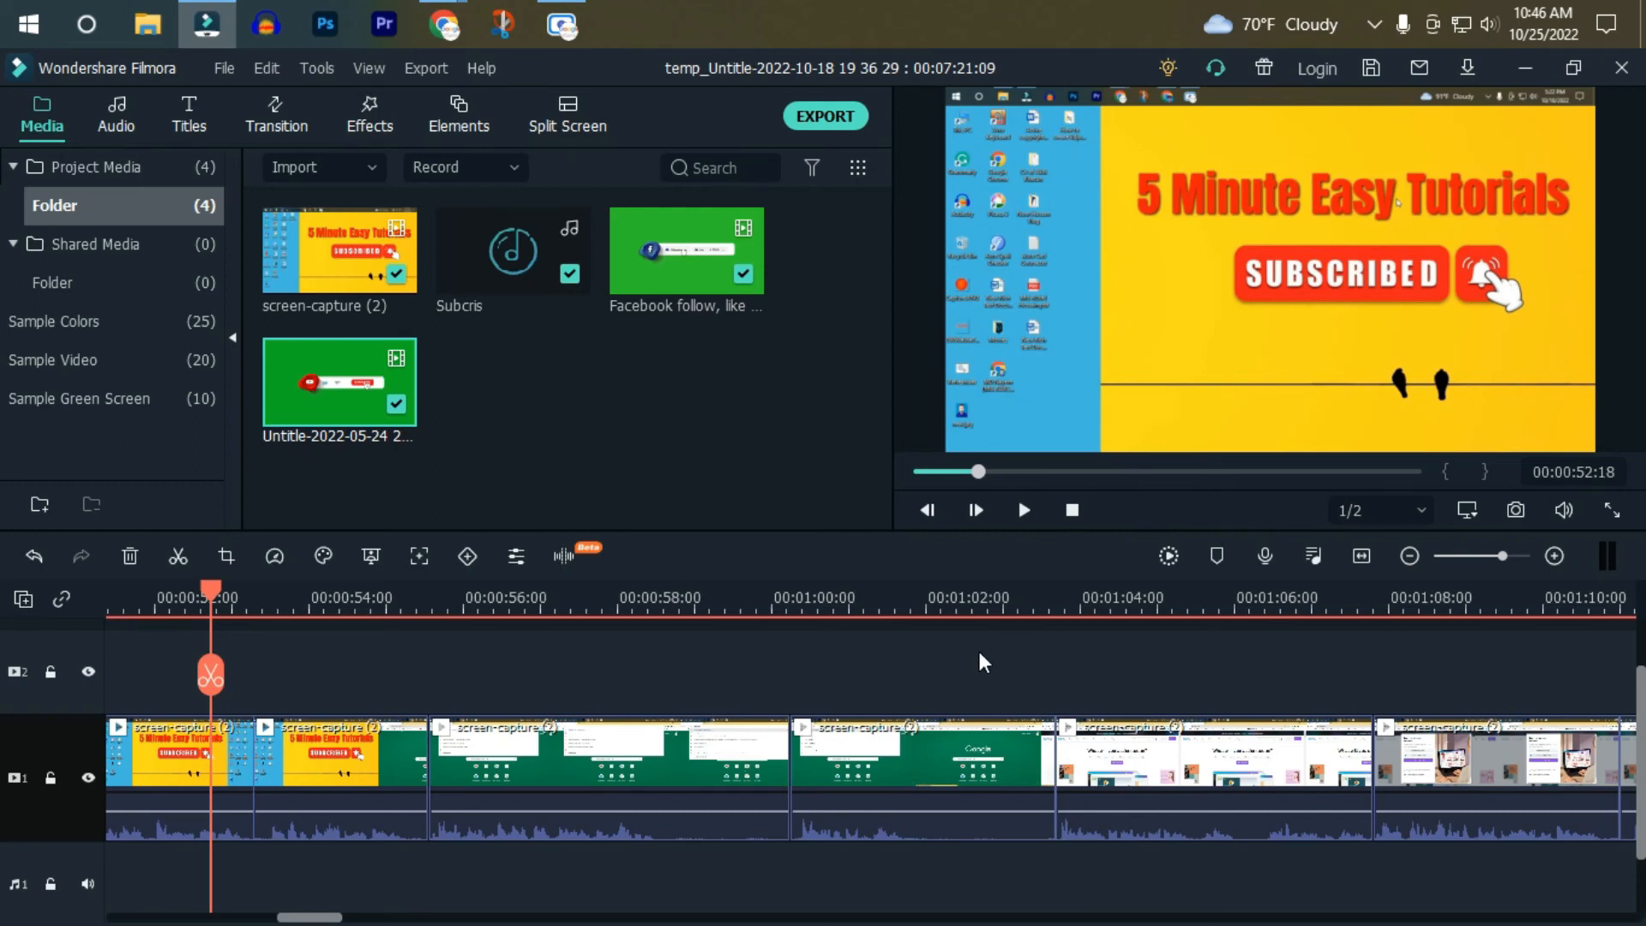
scroll(1063, 639, "up", 2)
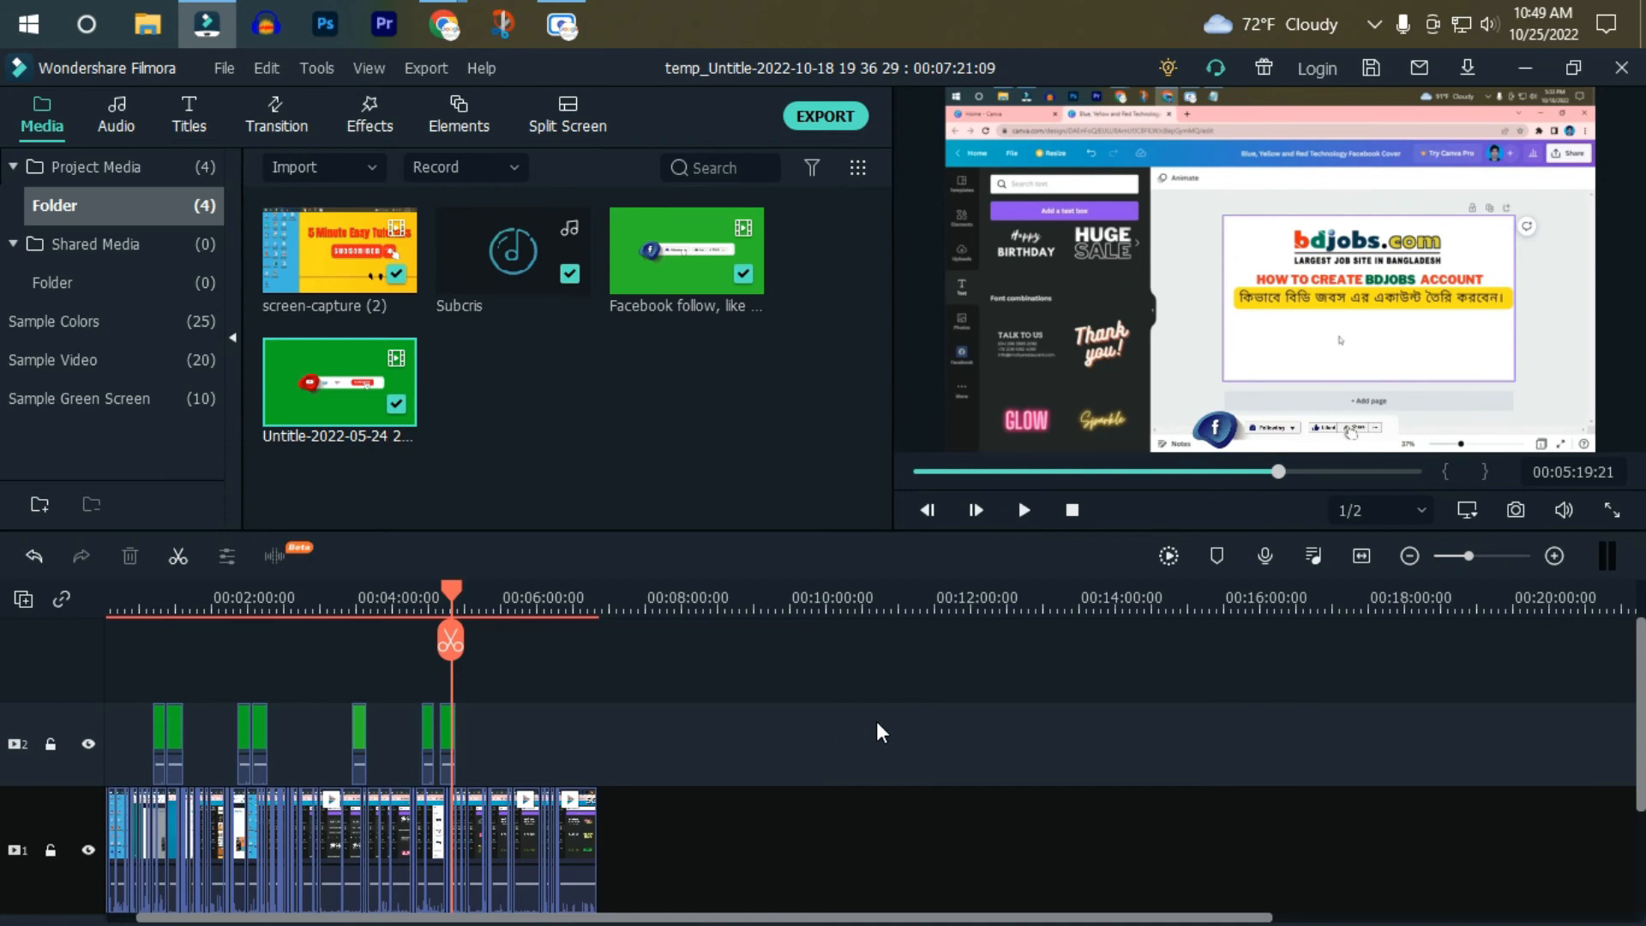
left_click_drag(515, 734, 182, 710)
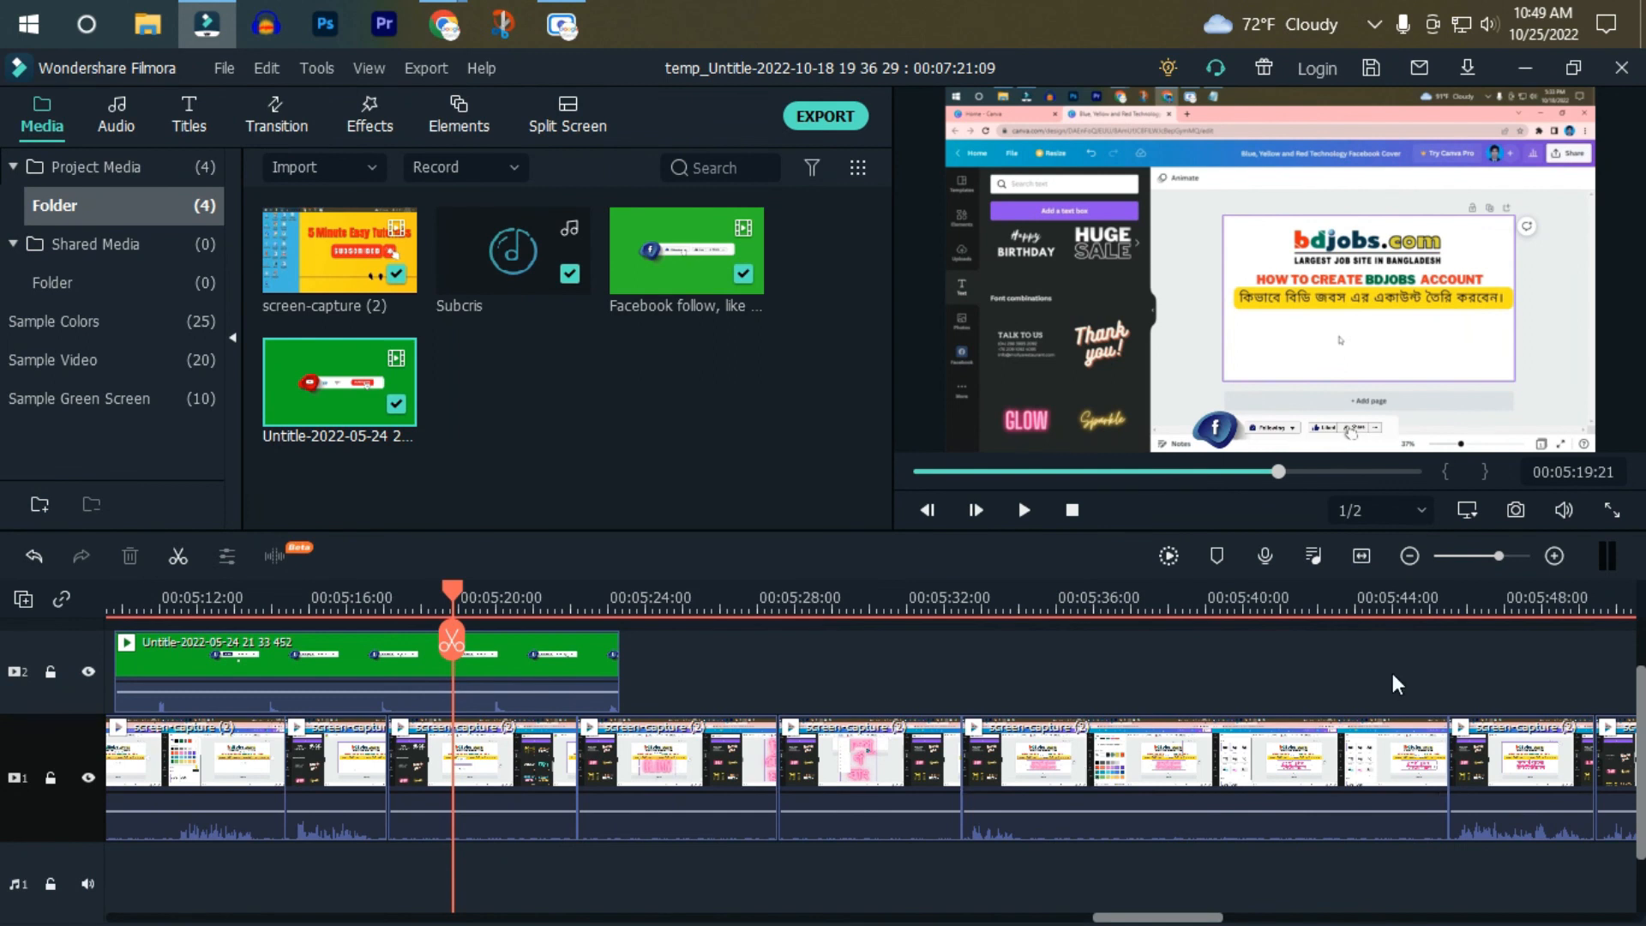
Add the New Opener 6 title at the end of video track 1, at 00:07:21:09, and preview its animation.
left_click_drag(1277, 471, 1424, 482)
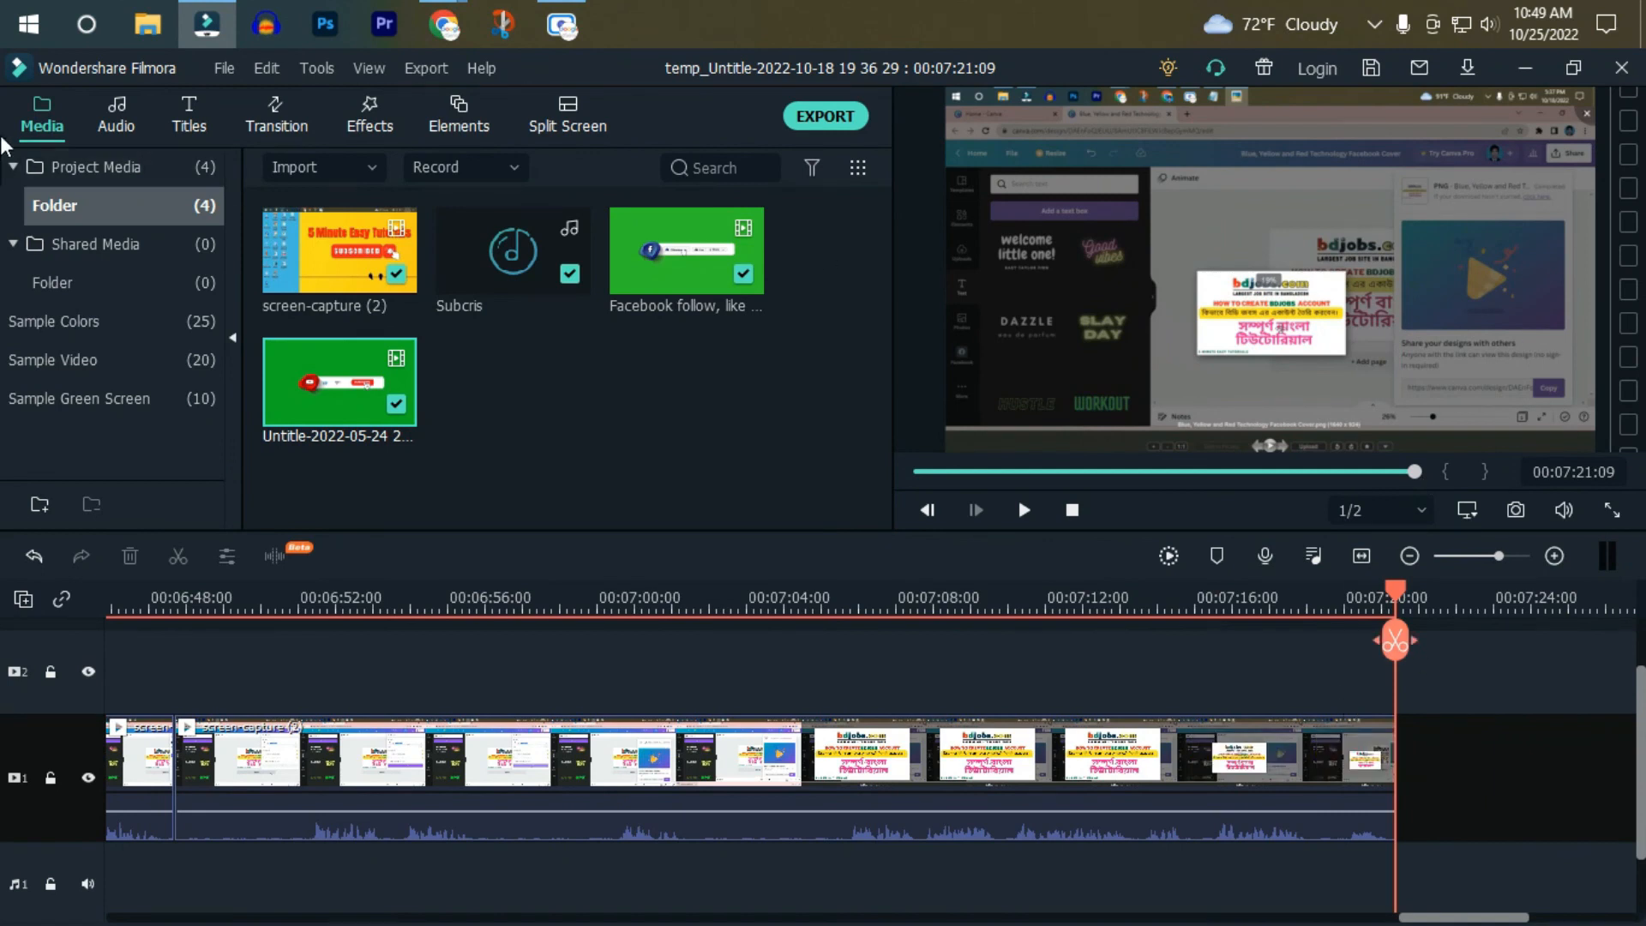
left_click(182, 113)
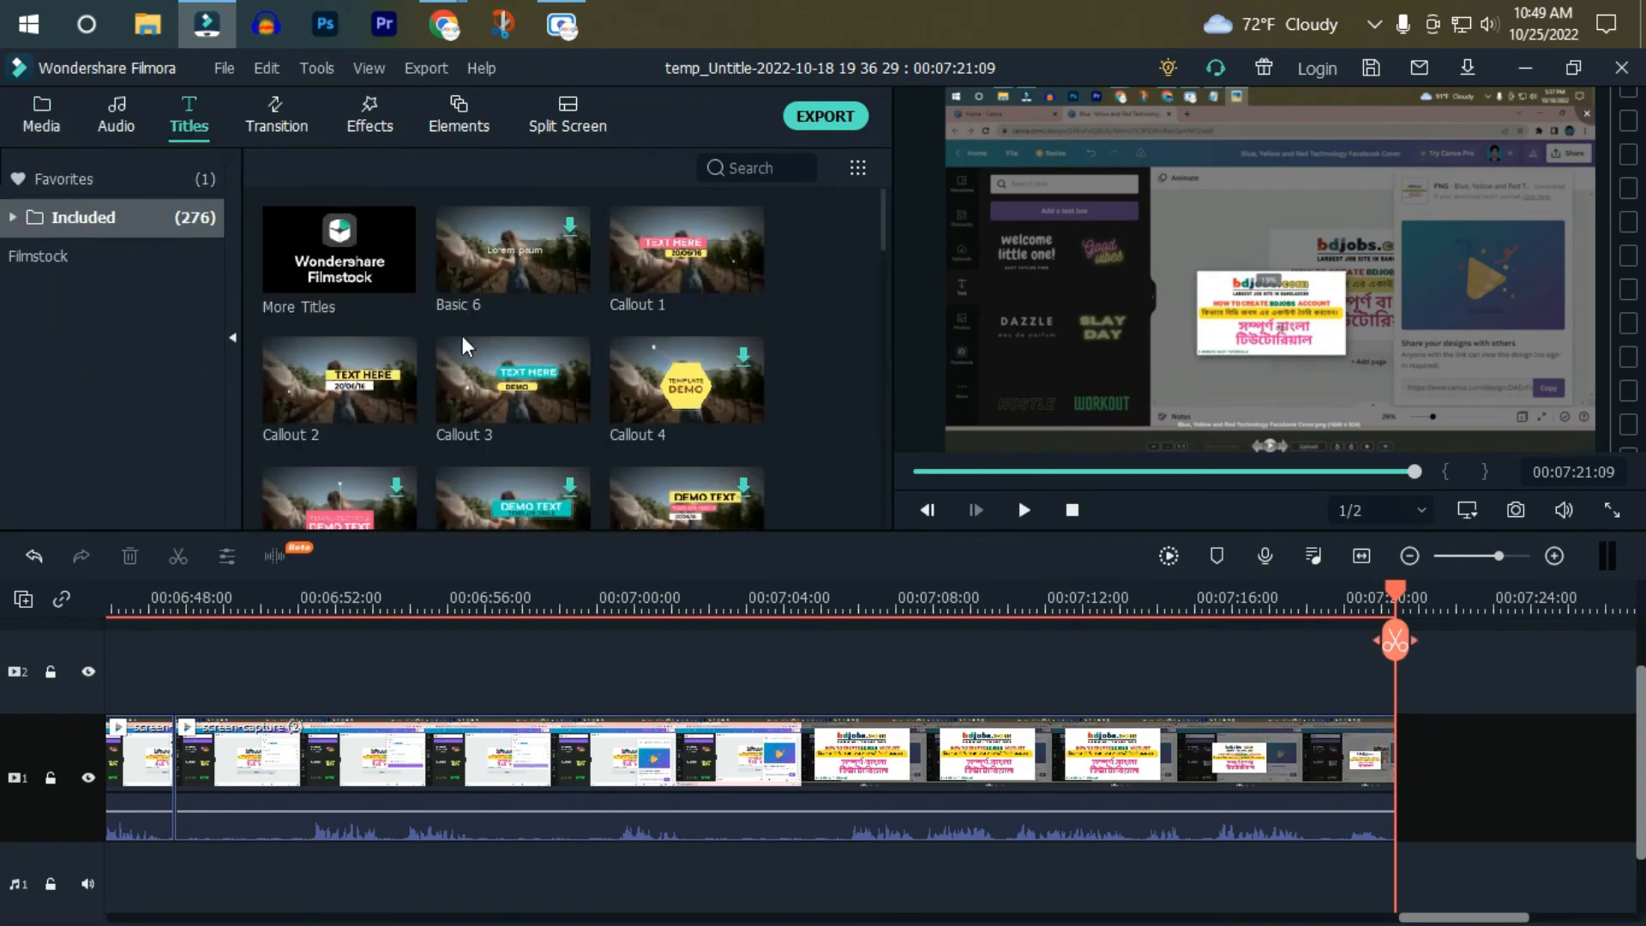
scroll(564, 390, "down", 3)
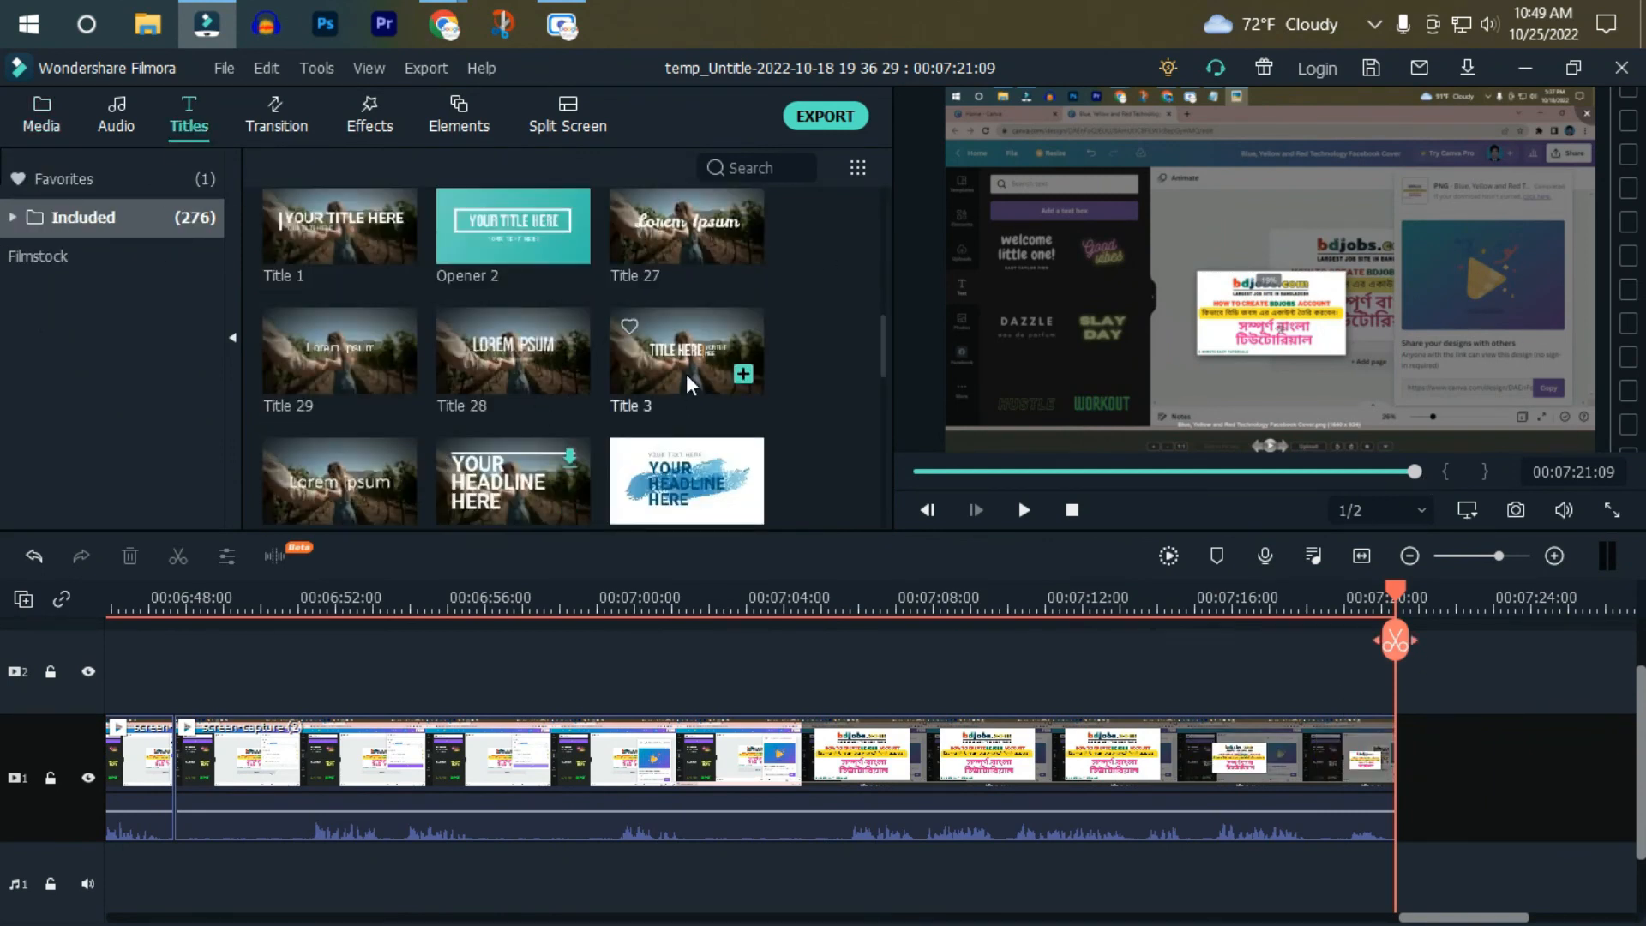
scroll(704, 343, "down", 3)
scroll(583, 352, "down", 5)
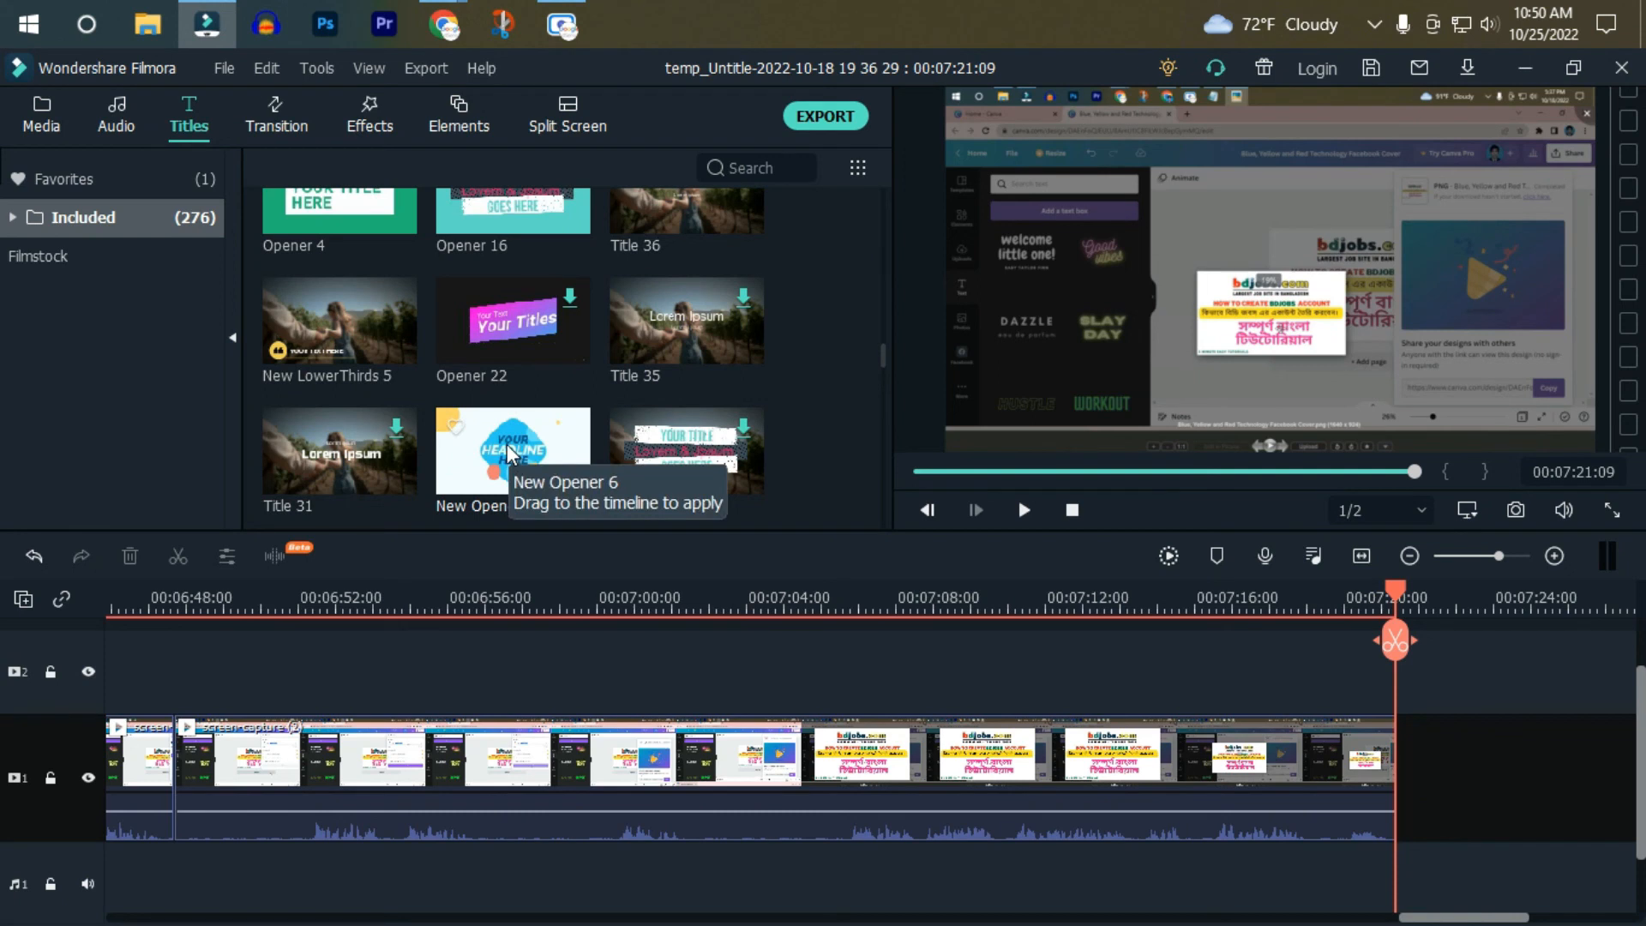
left_click_drag(507, 445, 1418, 748)
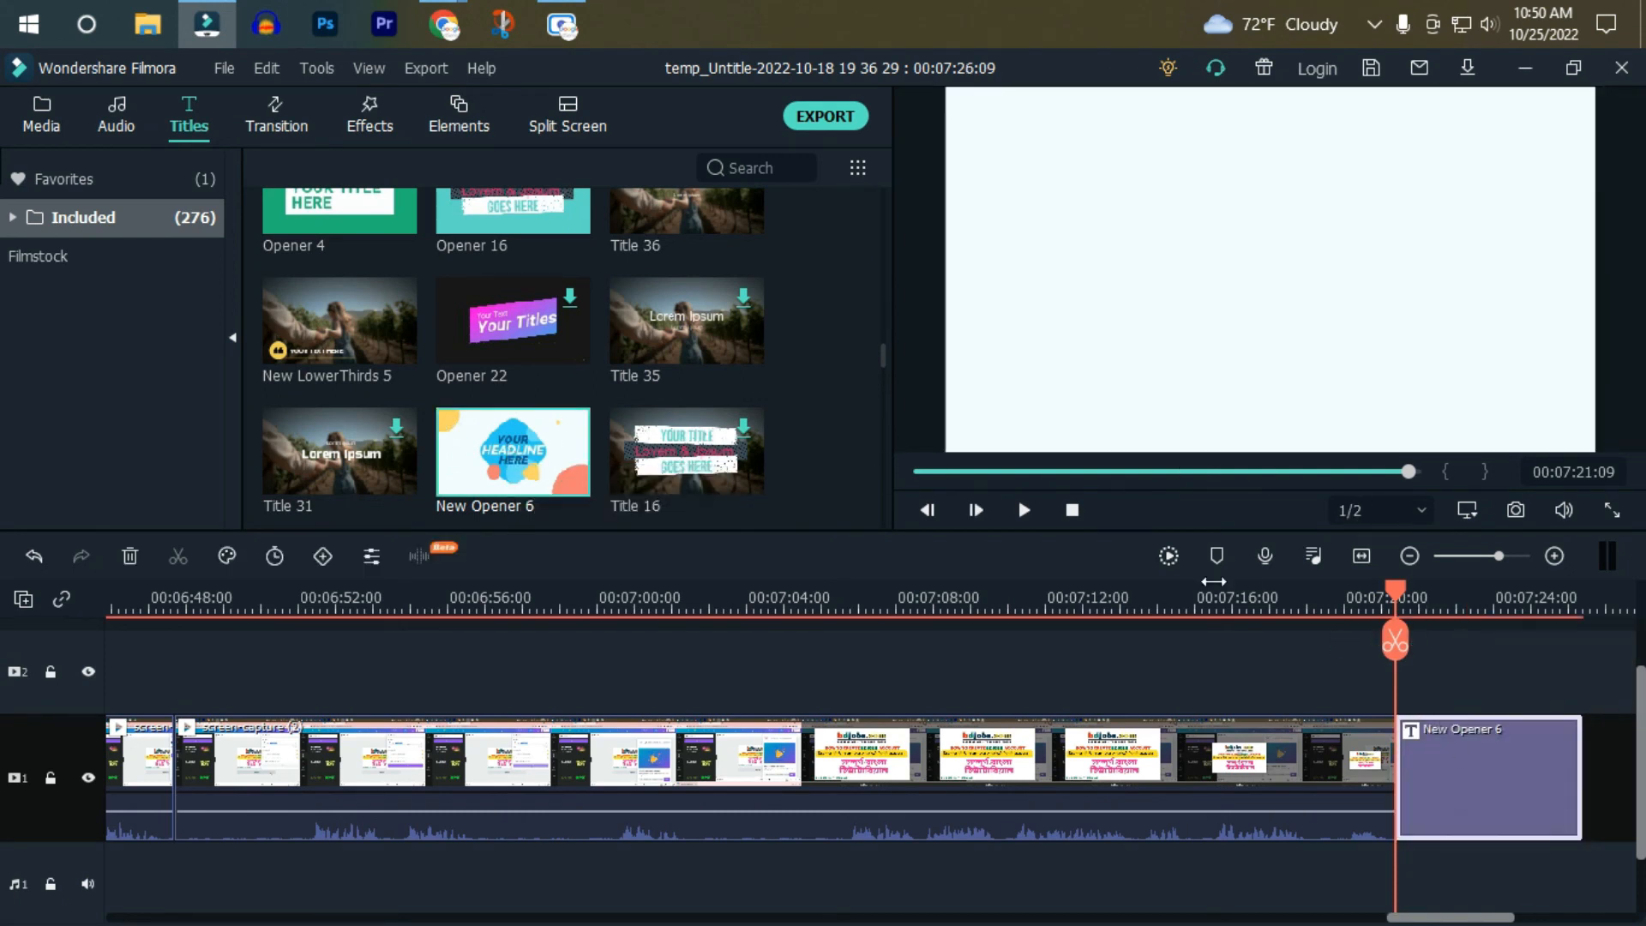
left_click(1025, 510)
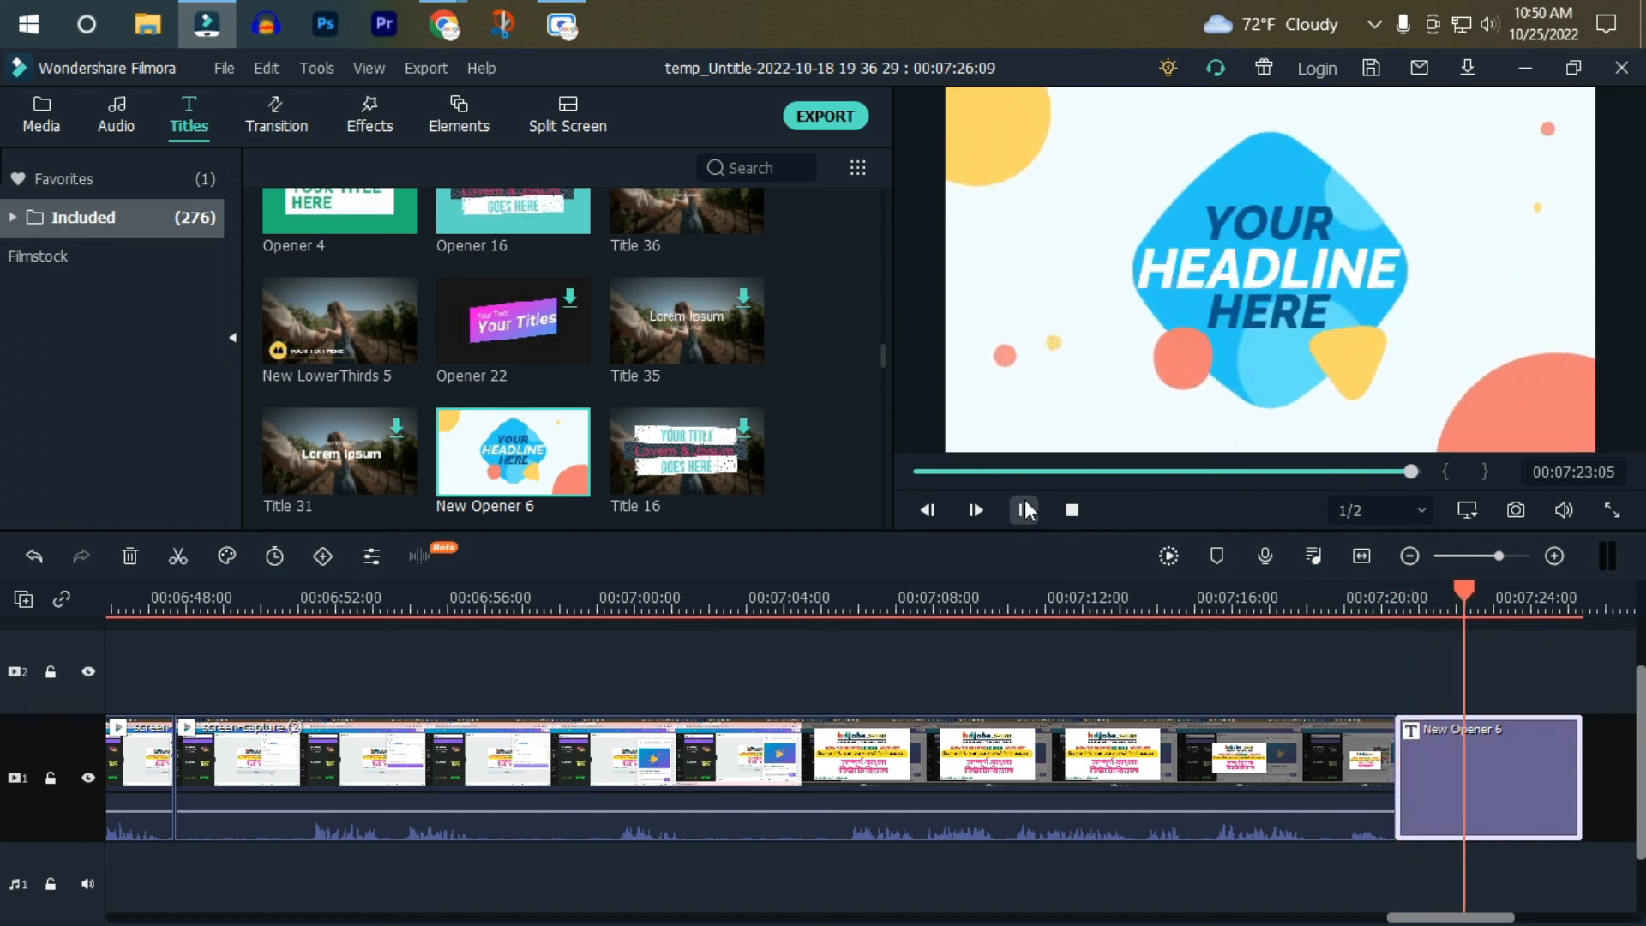
key("space")
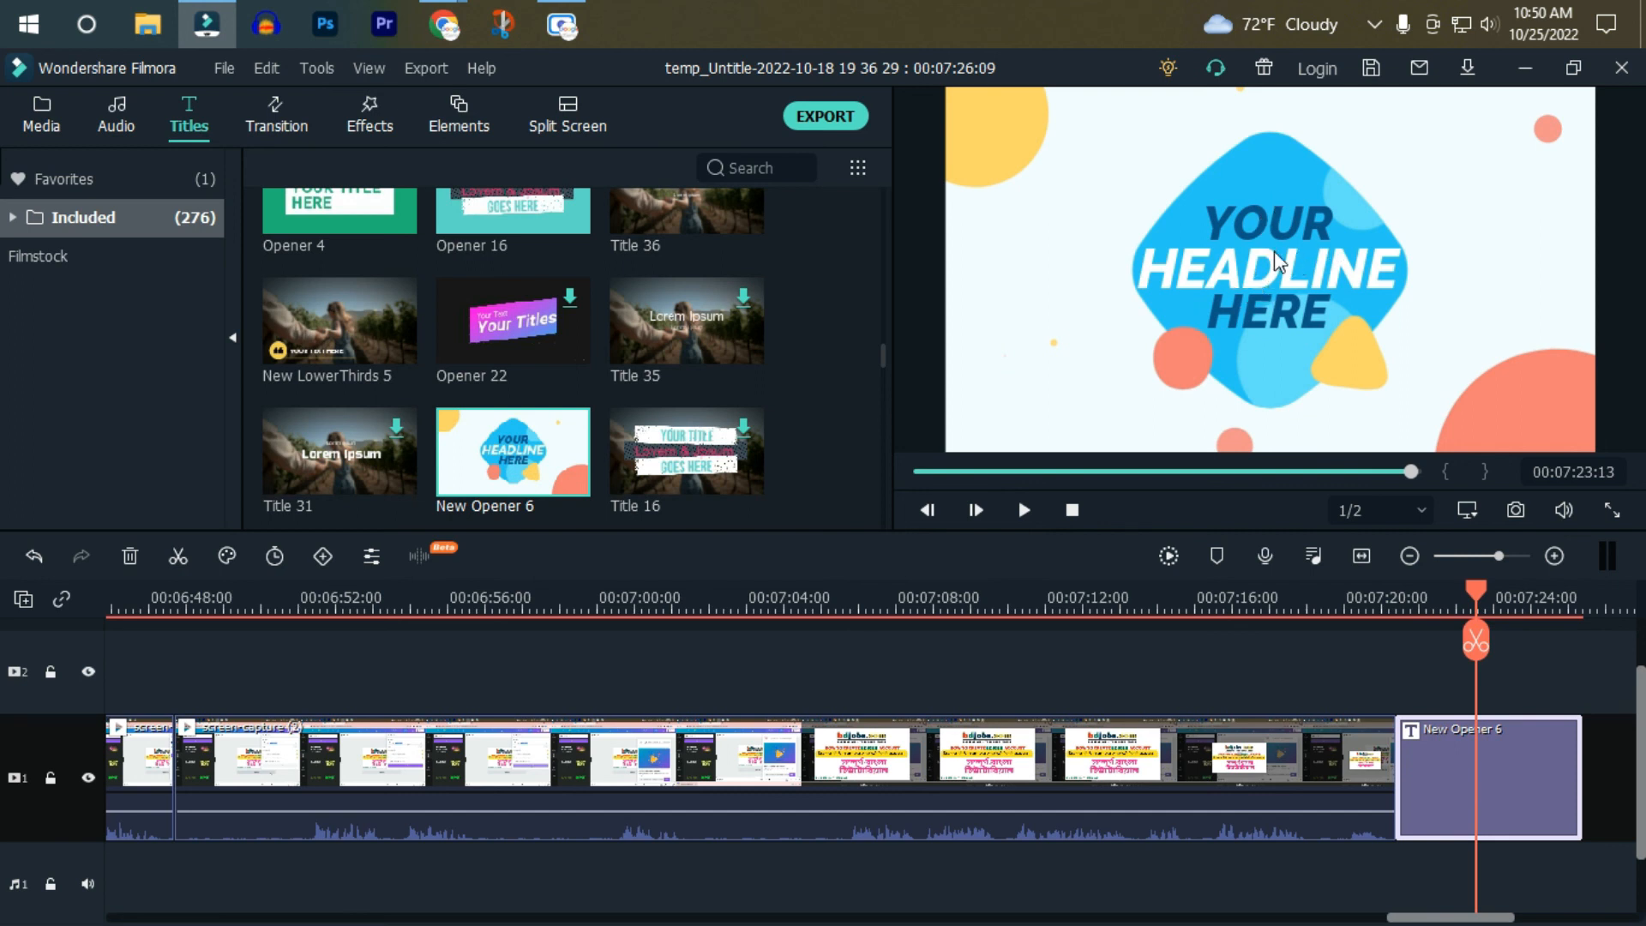
Delete the YOUR and HERE text lines from the New Opener 6 end title.
left_click(1284, 219)
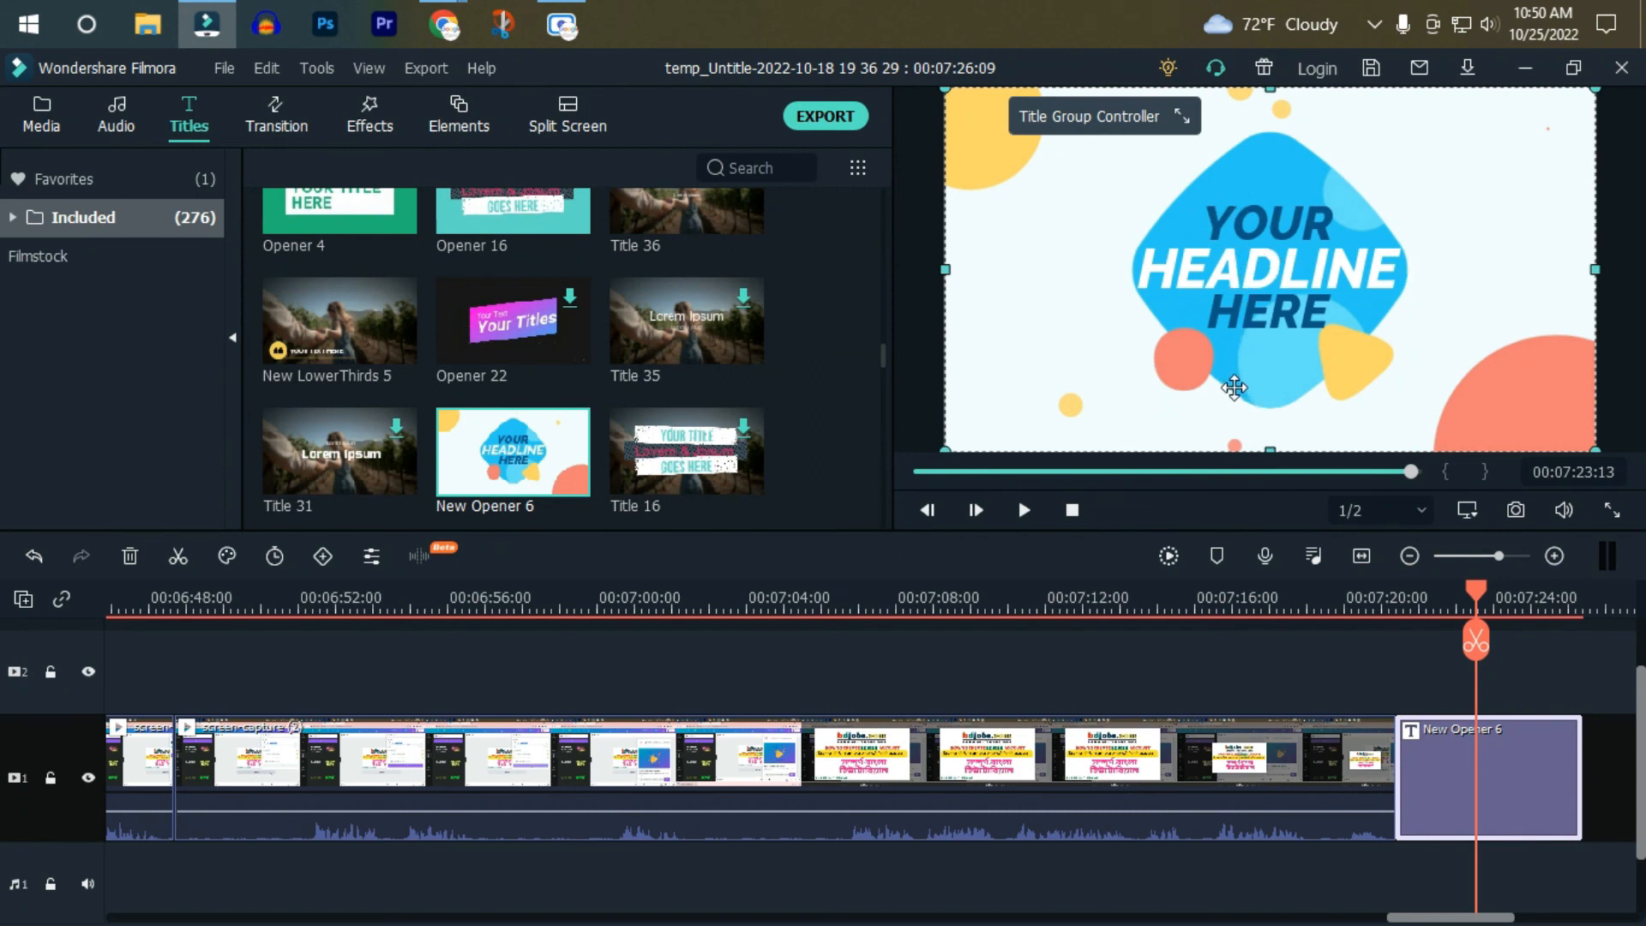
double_click(1275, 230)
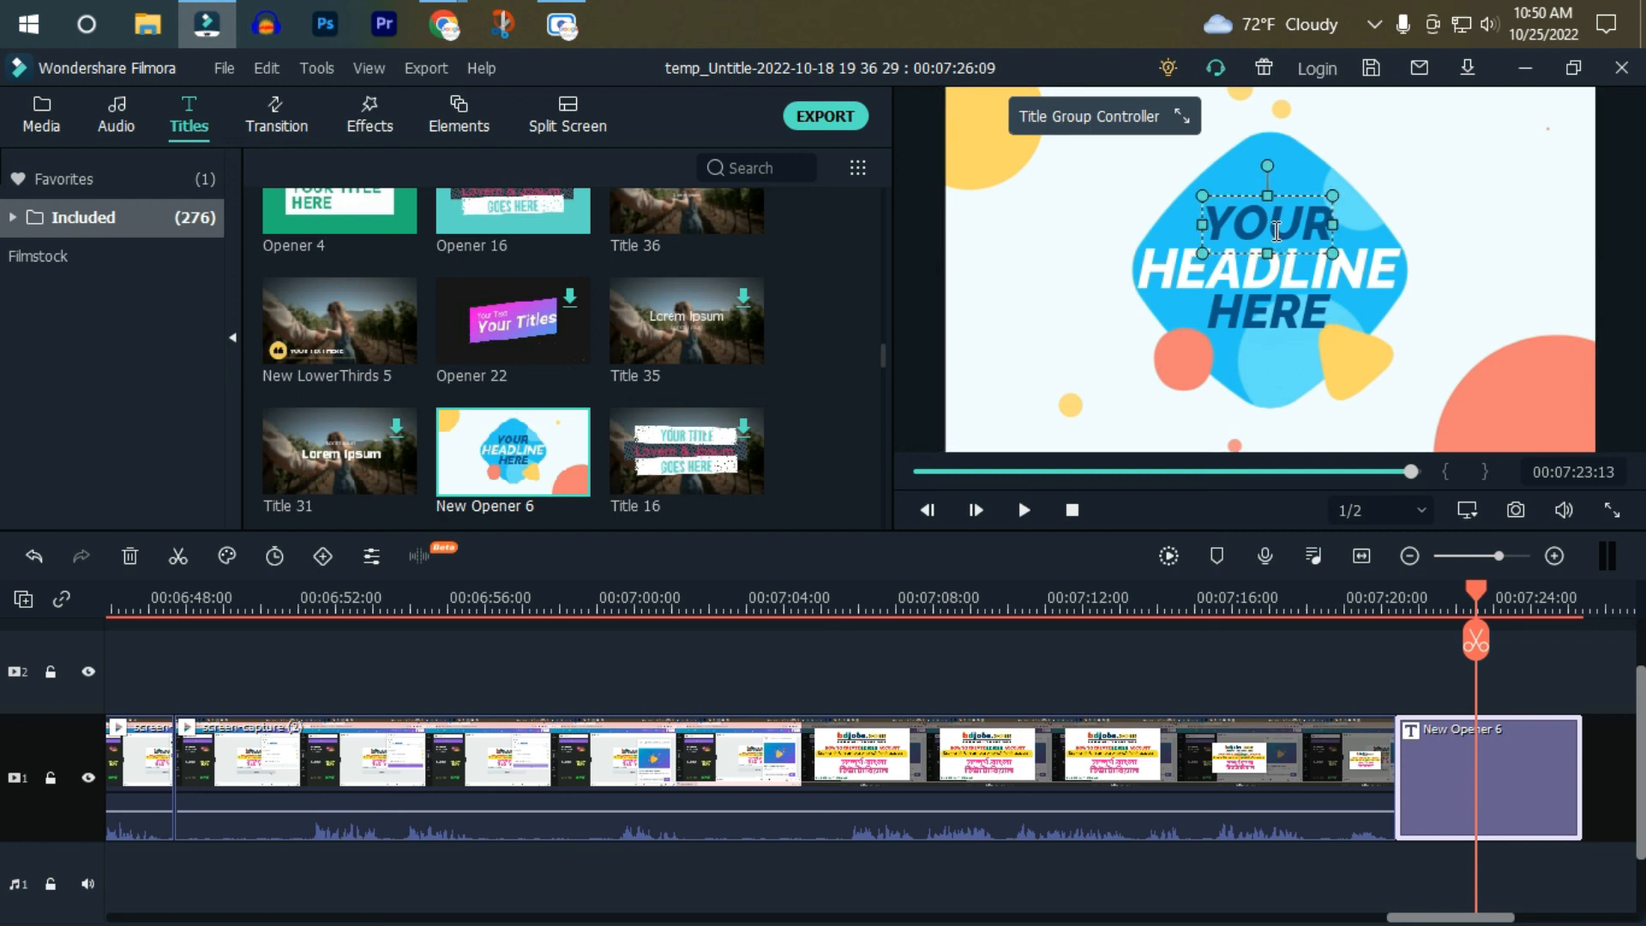
left_click(502, 306)
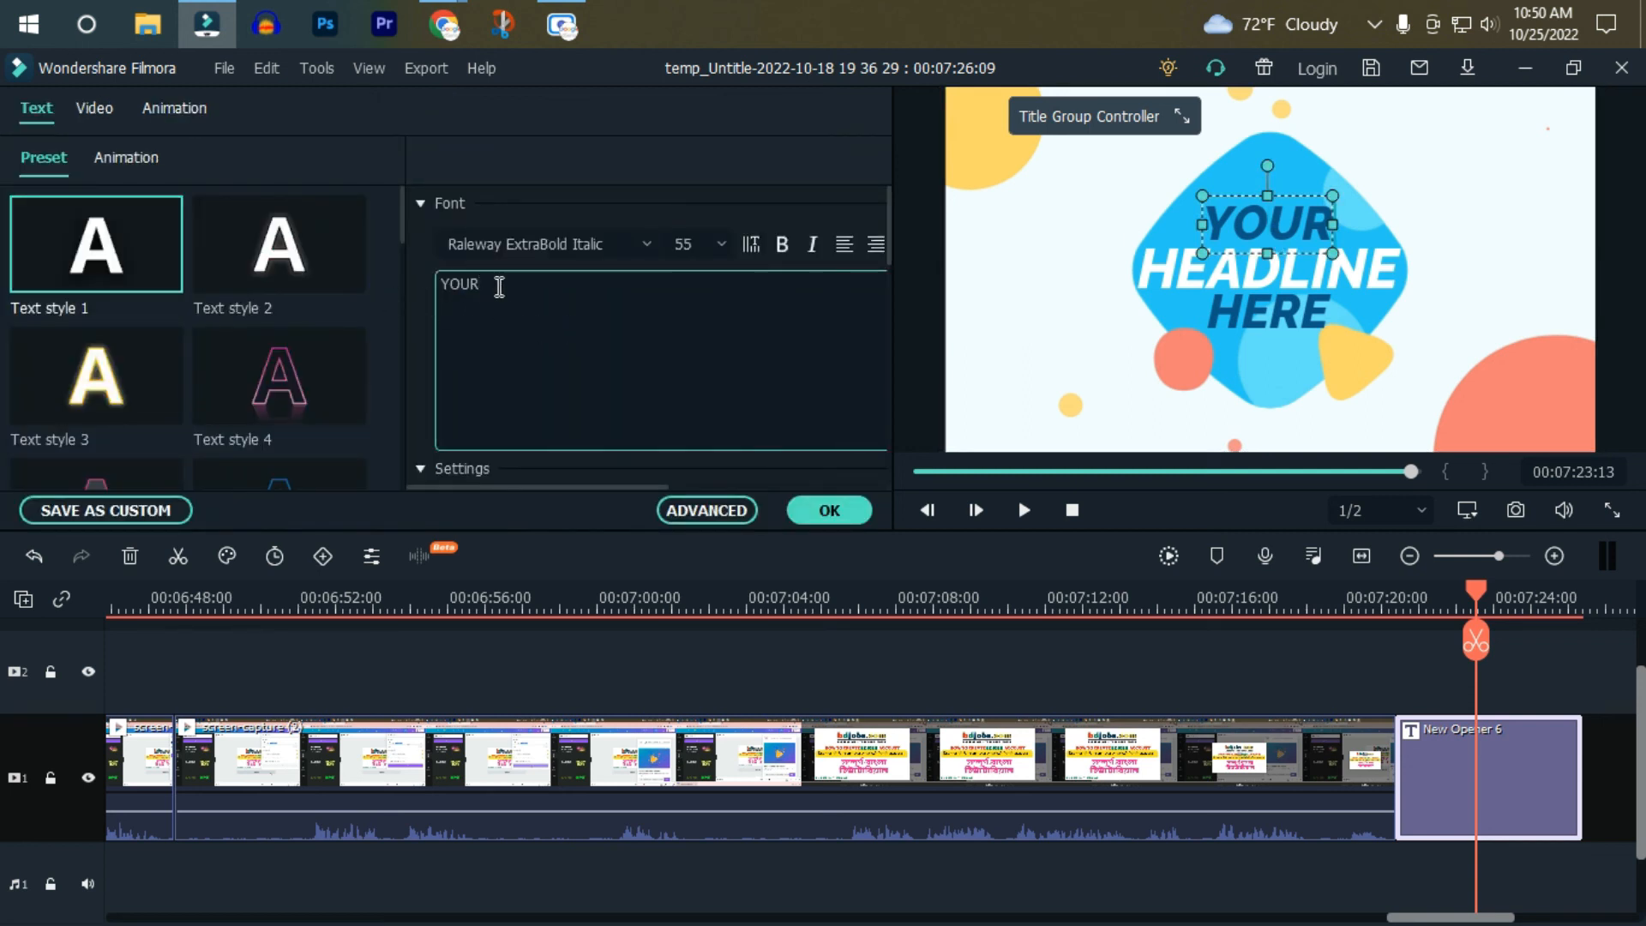
left_click_drag(493, 284, 406, 285)
key("BackSpace")
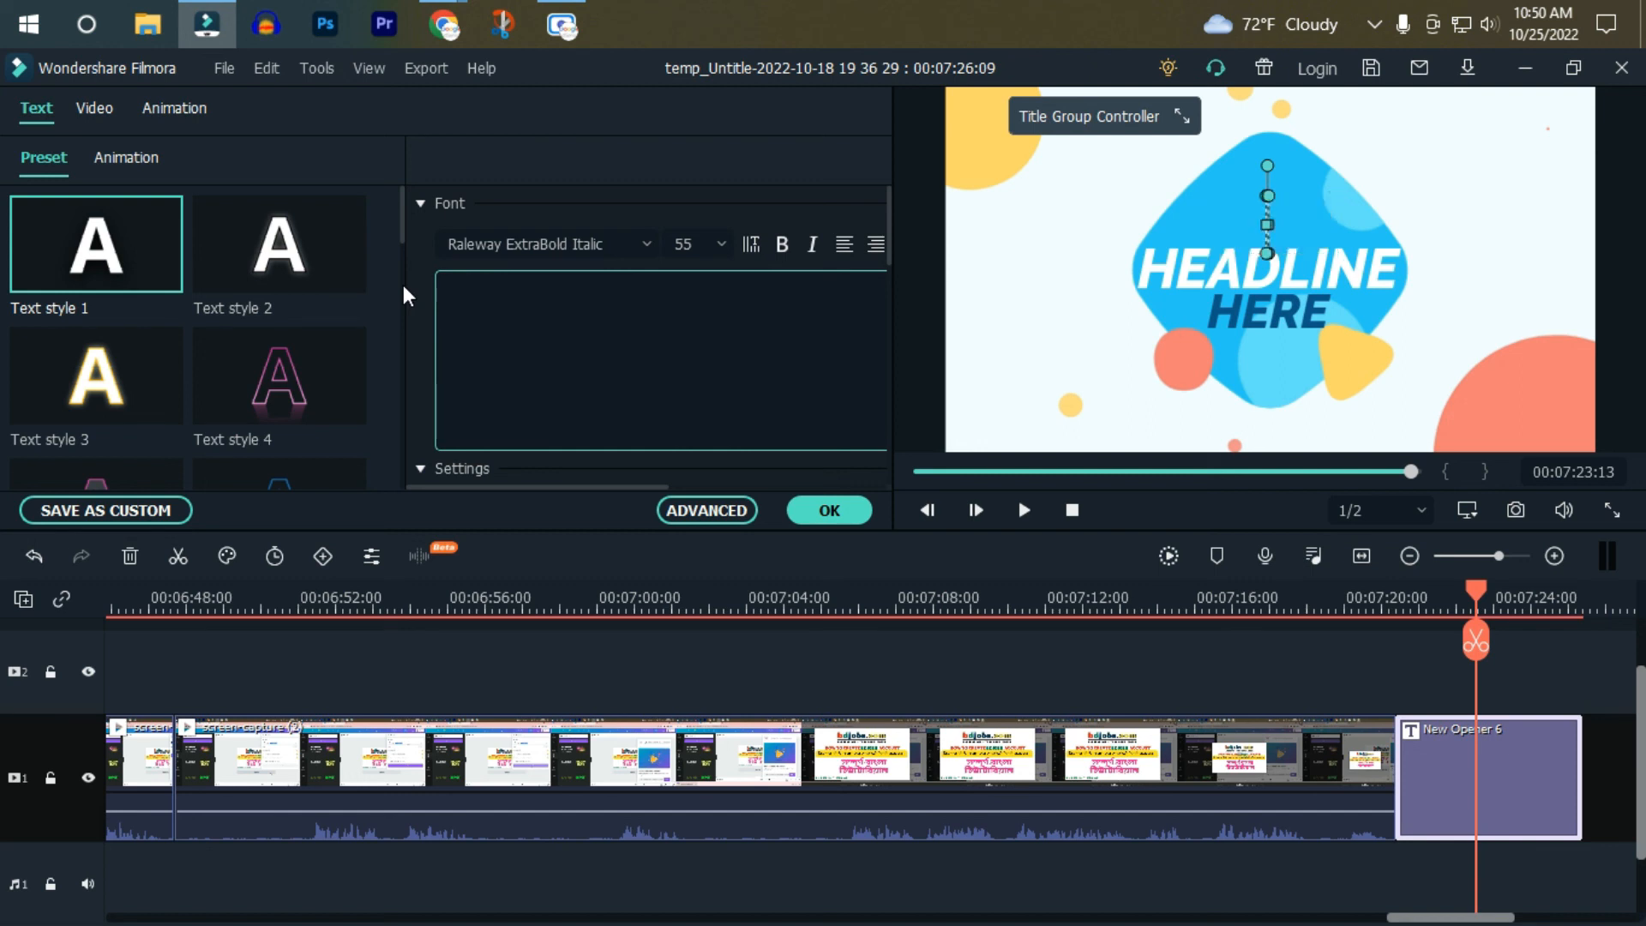
left_click(1238, 296)
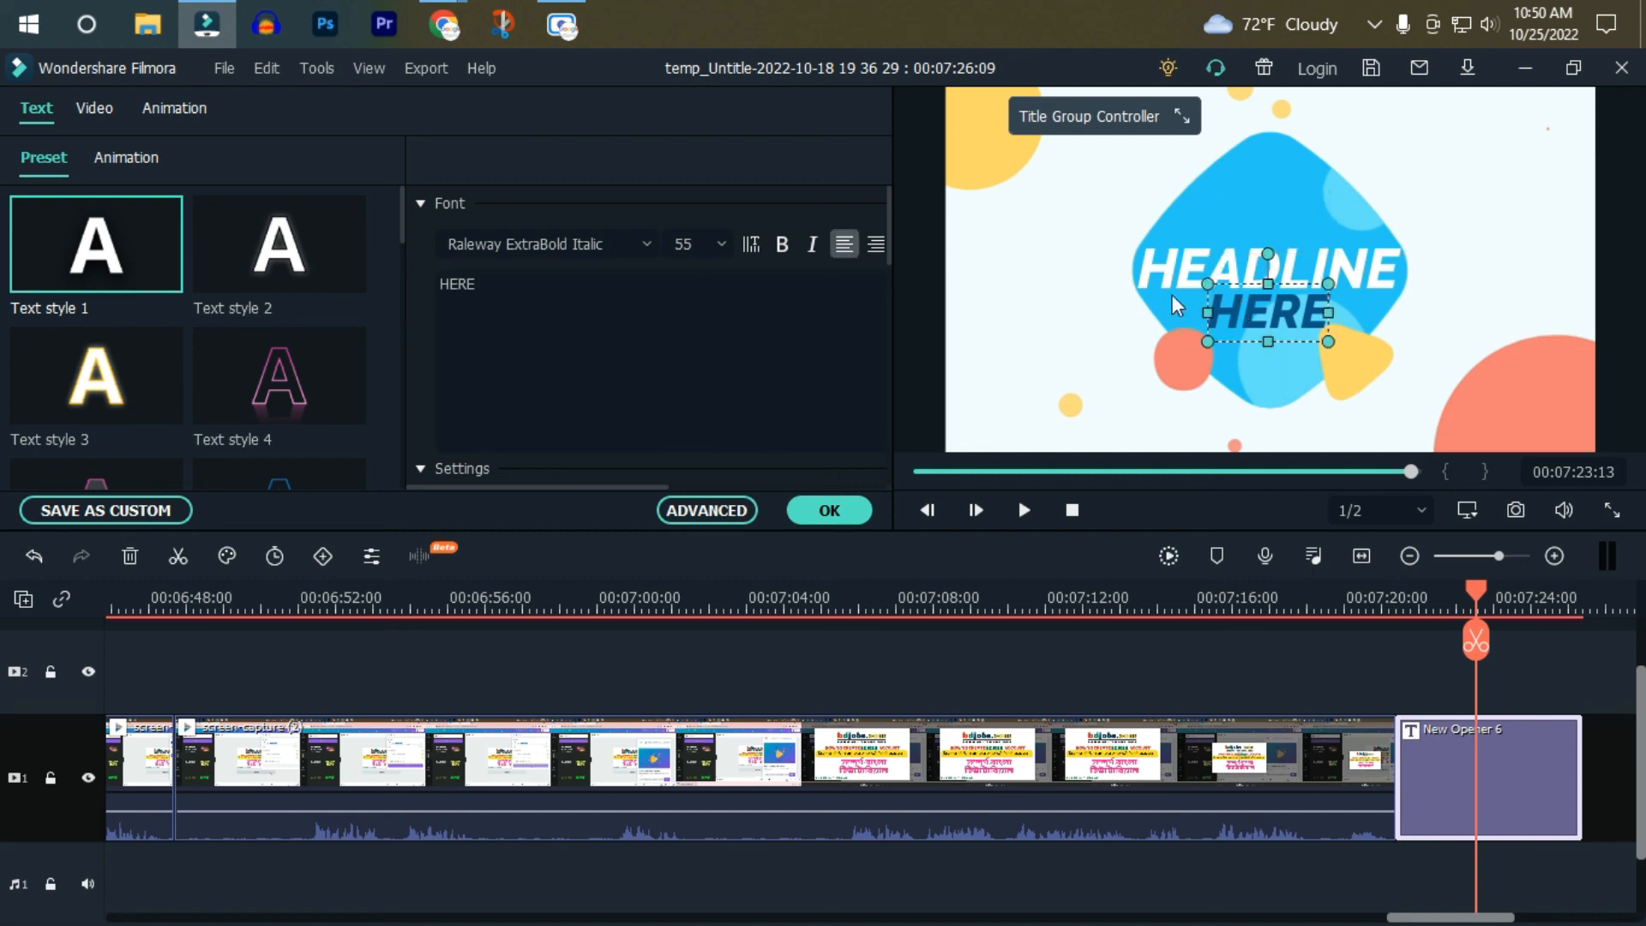
left_click_drag(488, 283, 413, 285)
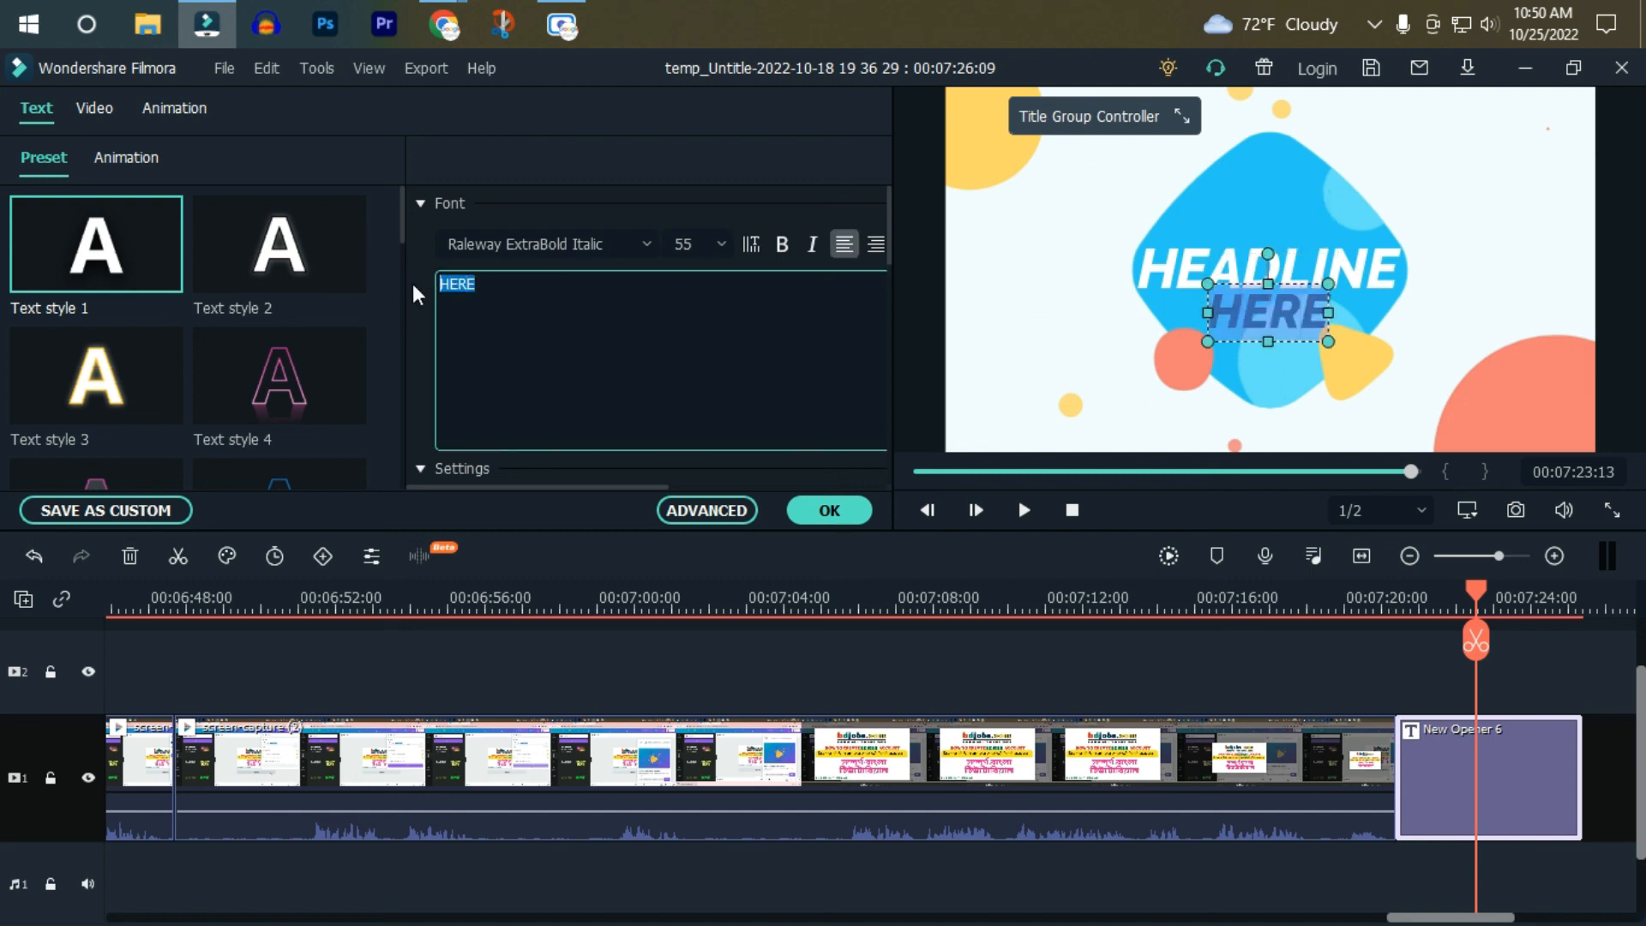
key("BackSpace")
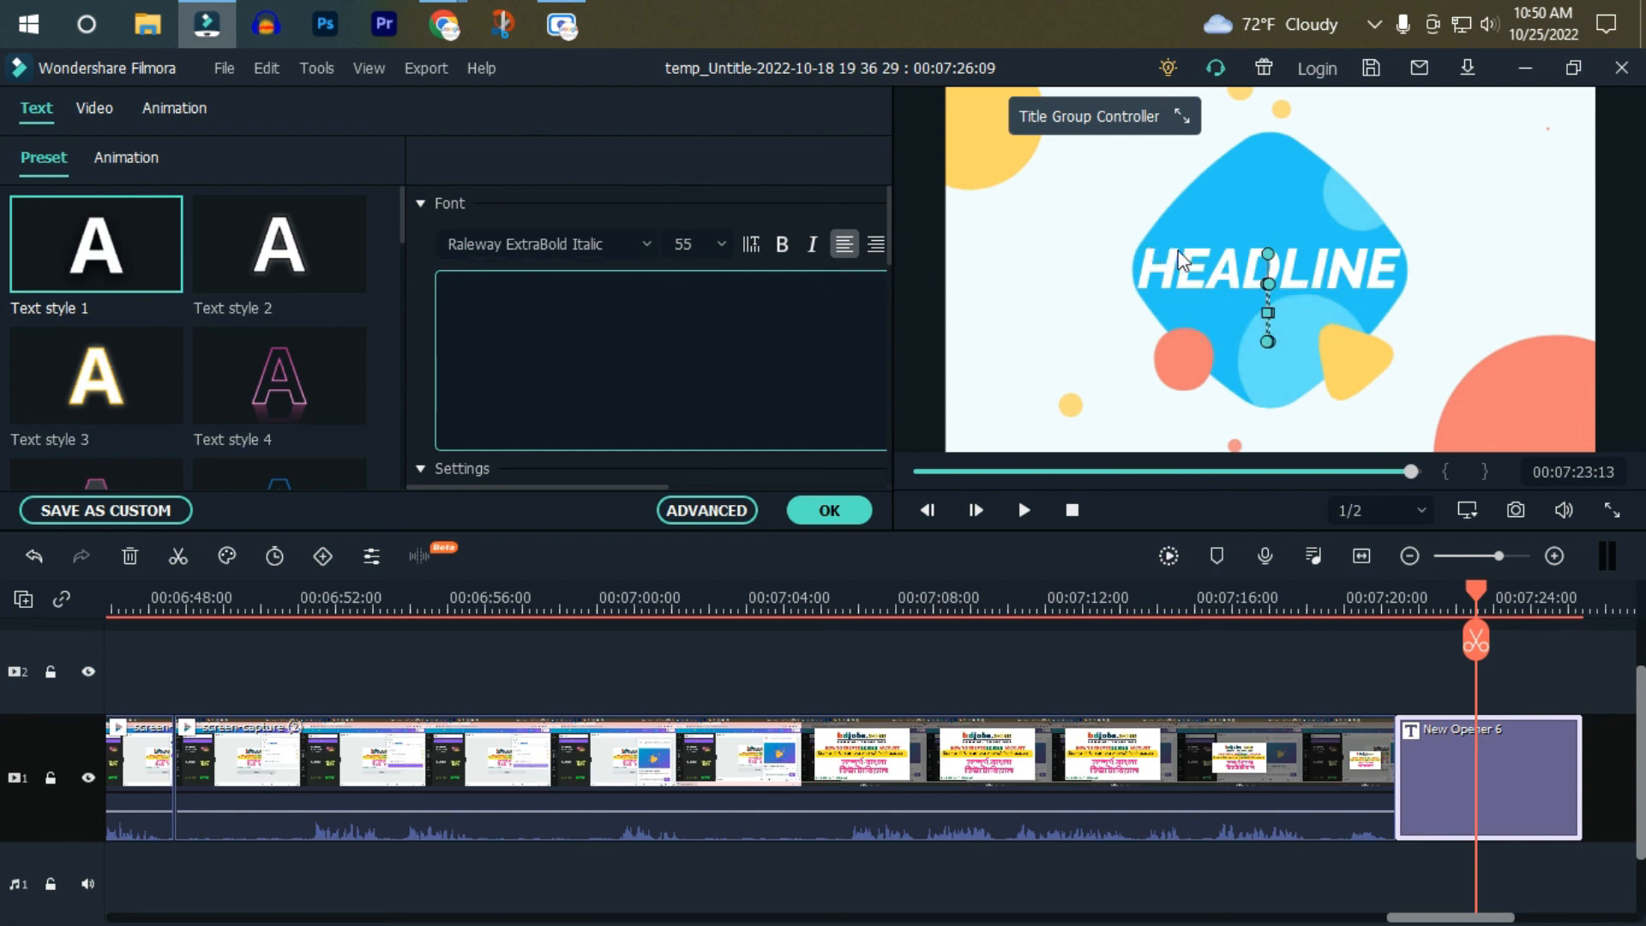
Replace the end title's HEADLINE text with "Thanks for watching".
left_click(1216, 273)
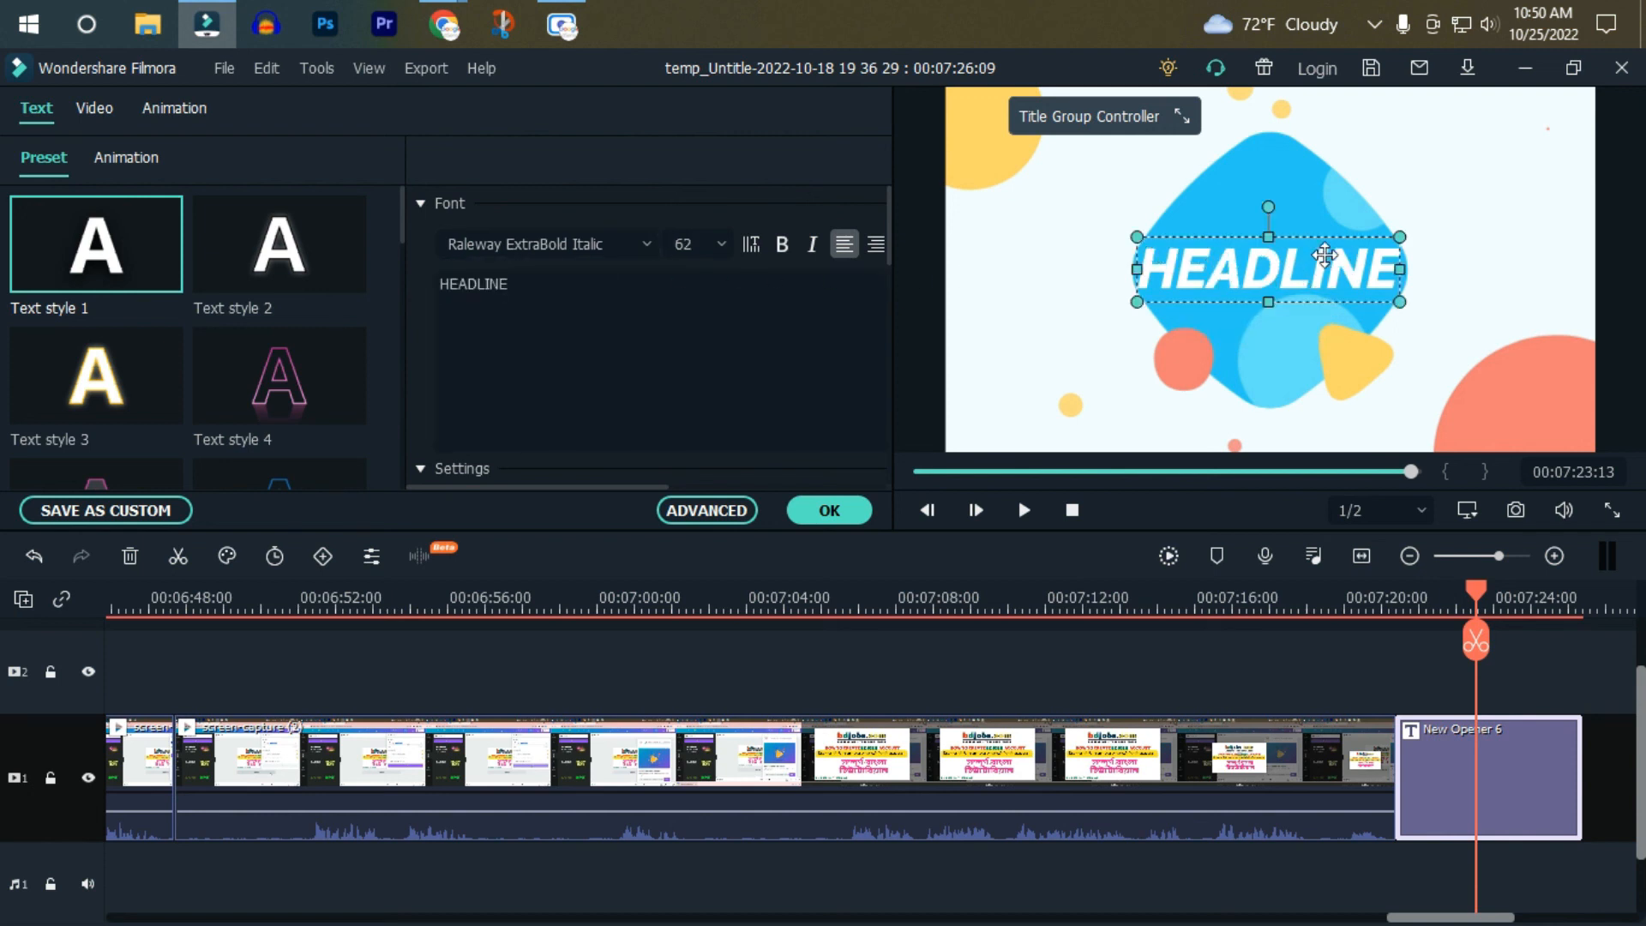
left_click(1240, 277)
left_click(1242, 275)
left_click(558, 284)
left_click_drag(558, 284, 416, 289)
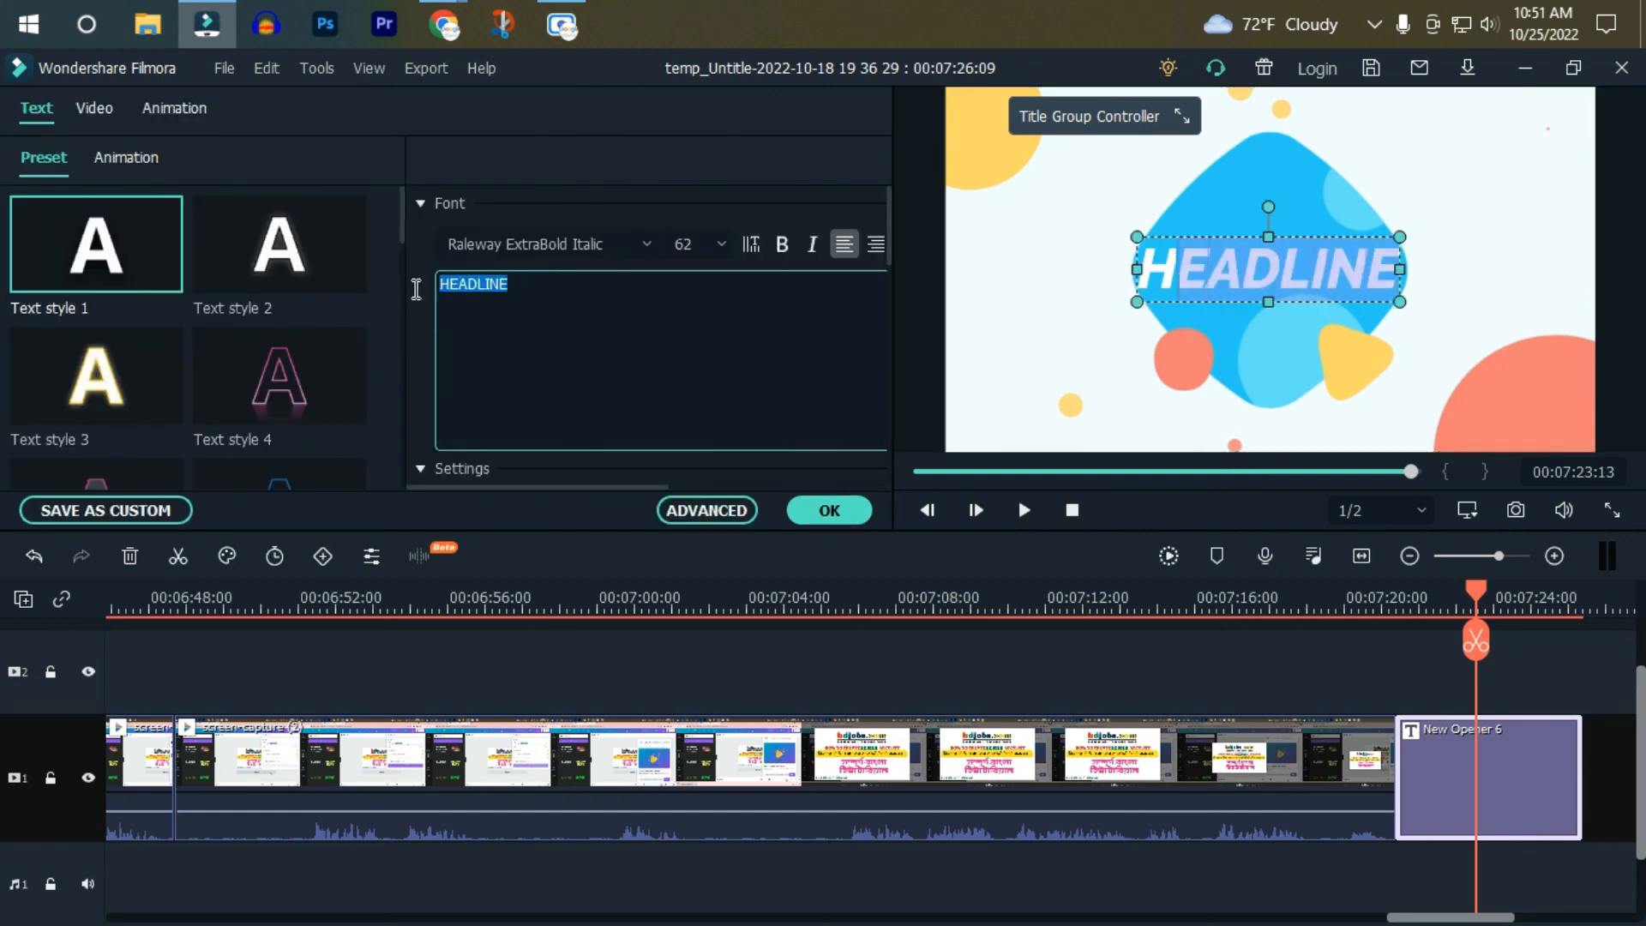
right_click(471, 288)
left_click(508, 373)
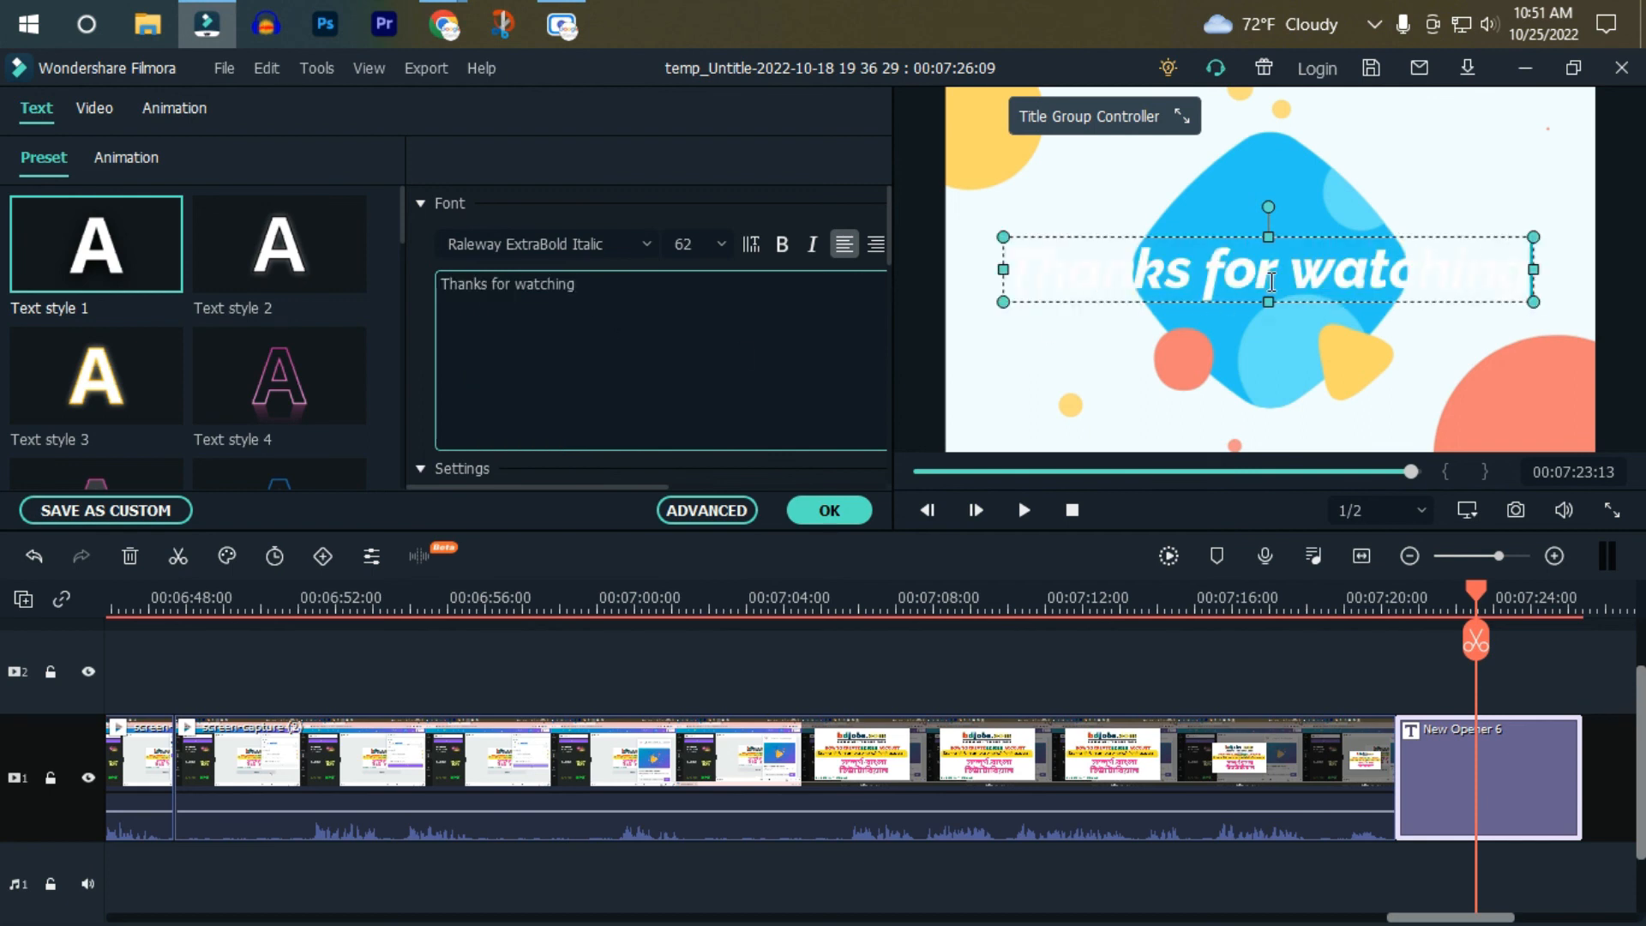
Apply Text style 15 to the "Thanks for watching" text and accept the title changes.
mouse_move(266, 342)
scroll(252, 348, "down", 5)
left_click(86, 253)
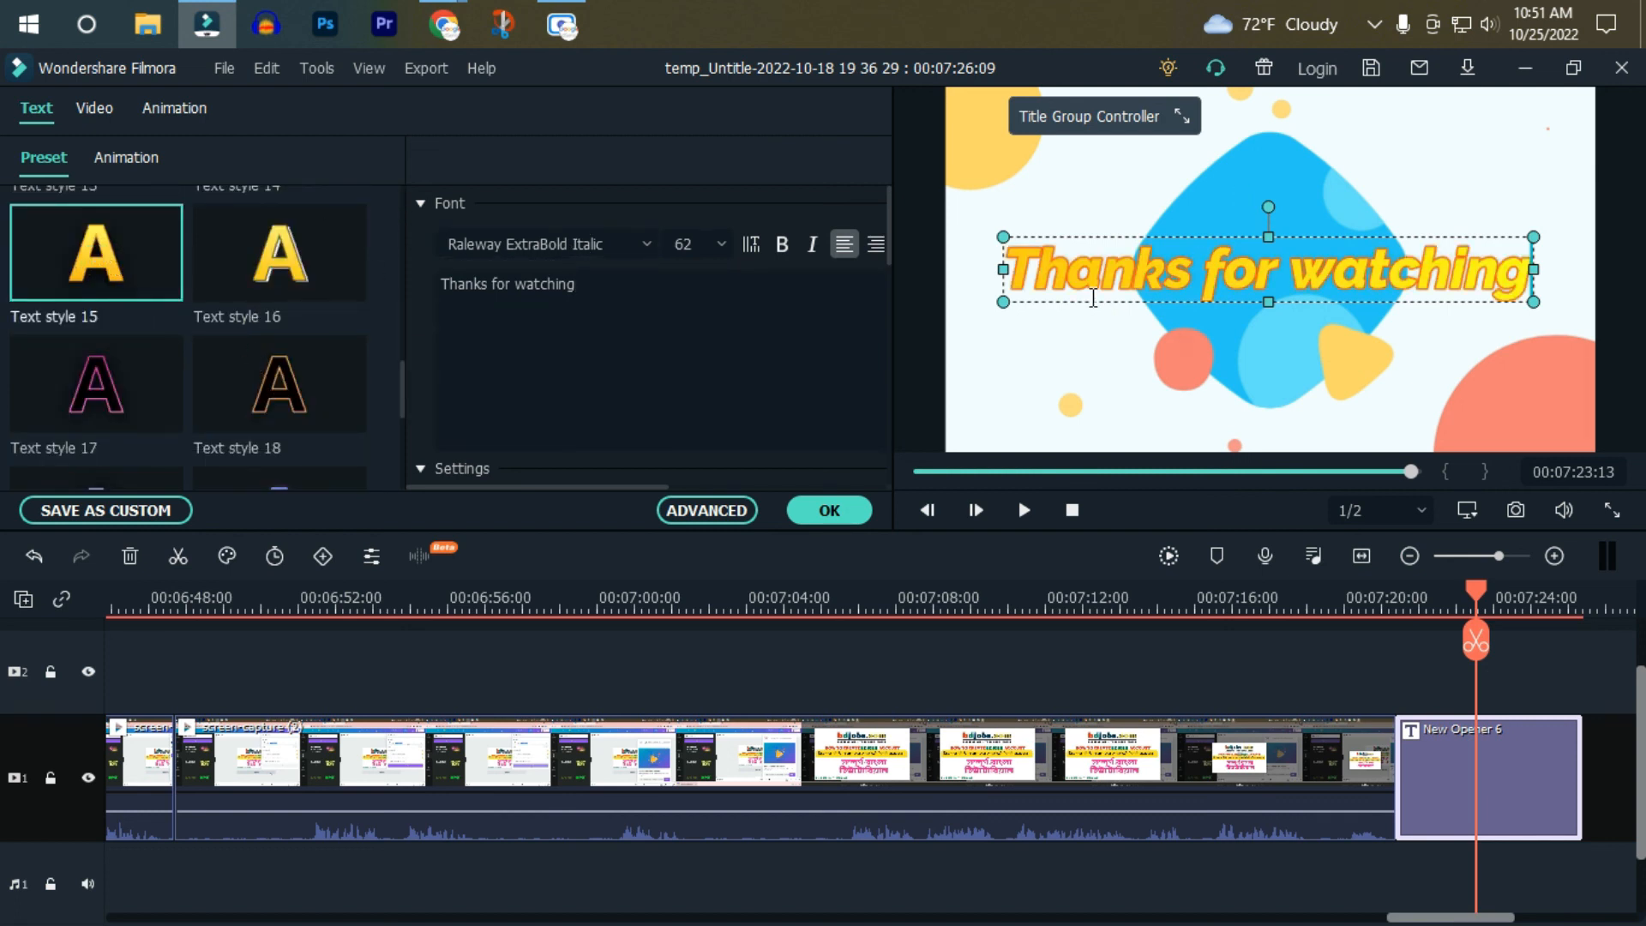
left_click(836, 511)
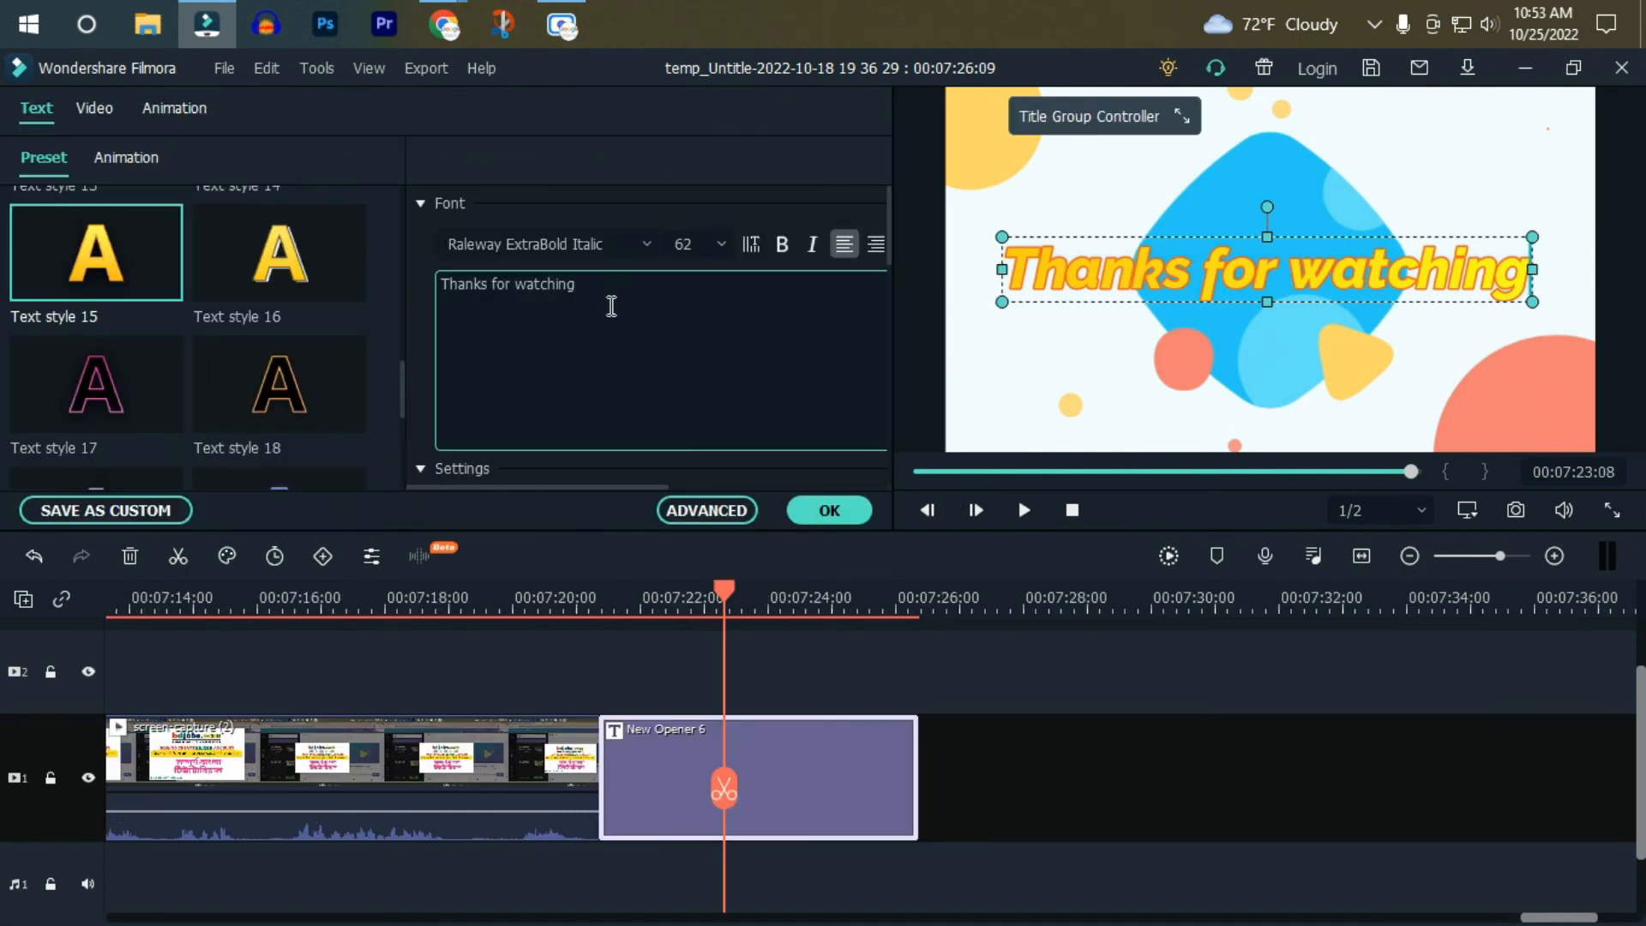
left_click(832, 512)
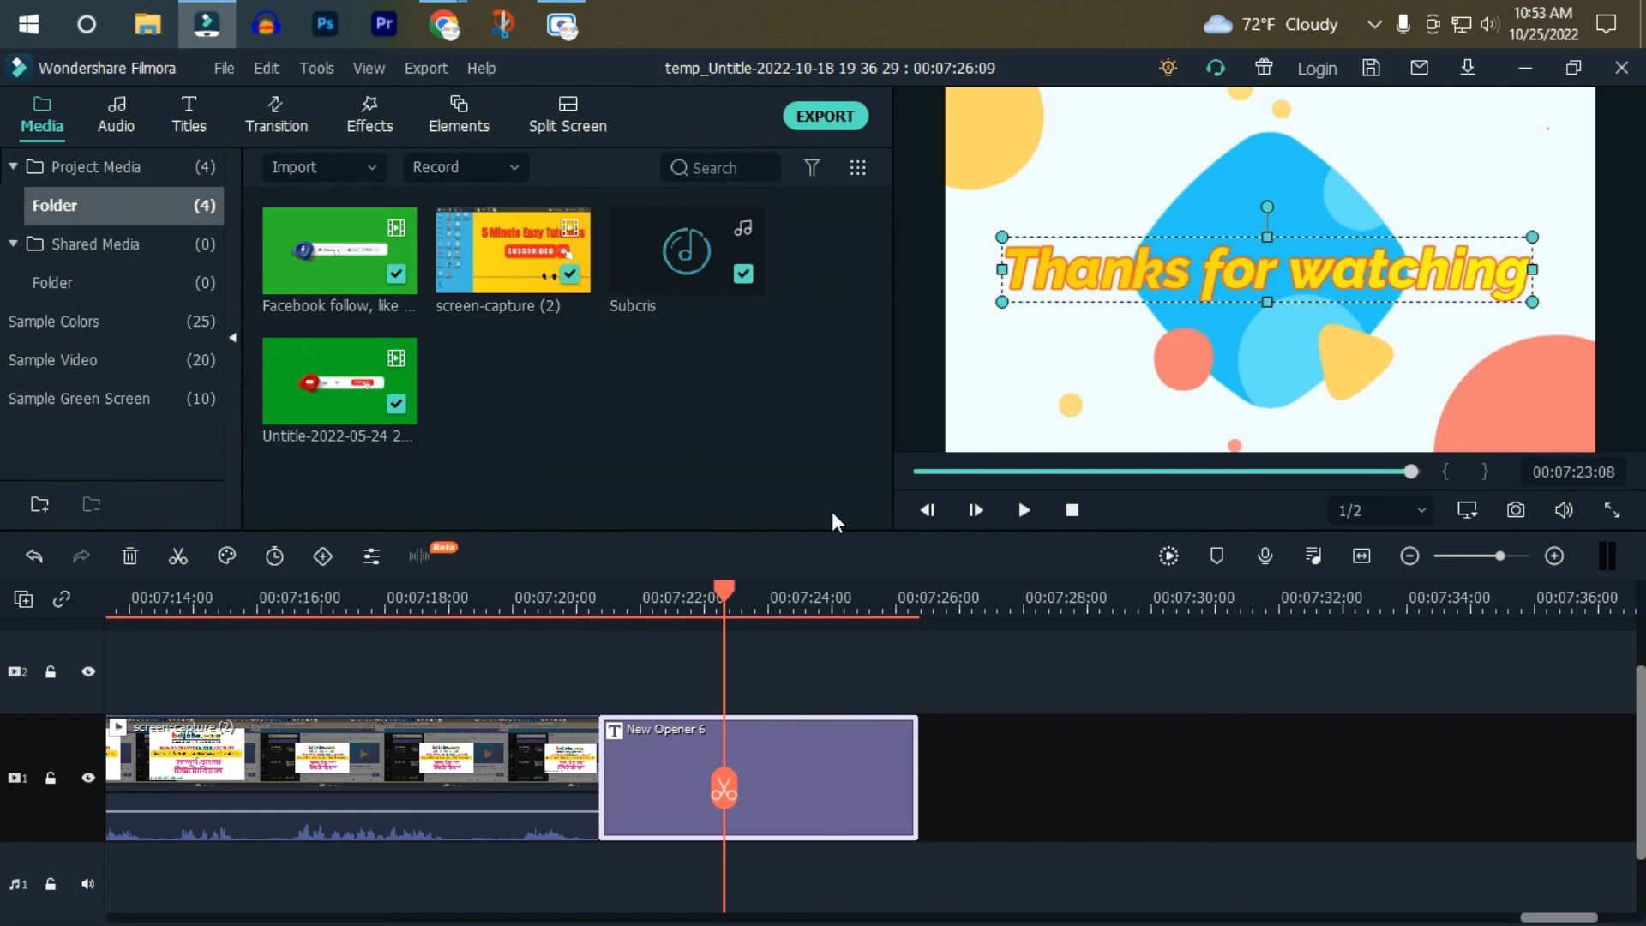
Play the video from 00:07:20:18 into the end title to check the ending.
left_click_drag(724, 787, 558, 779)
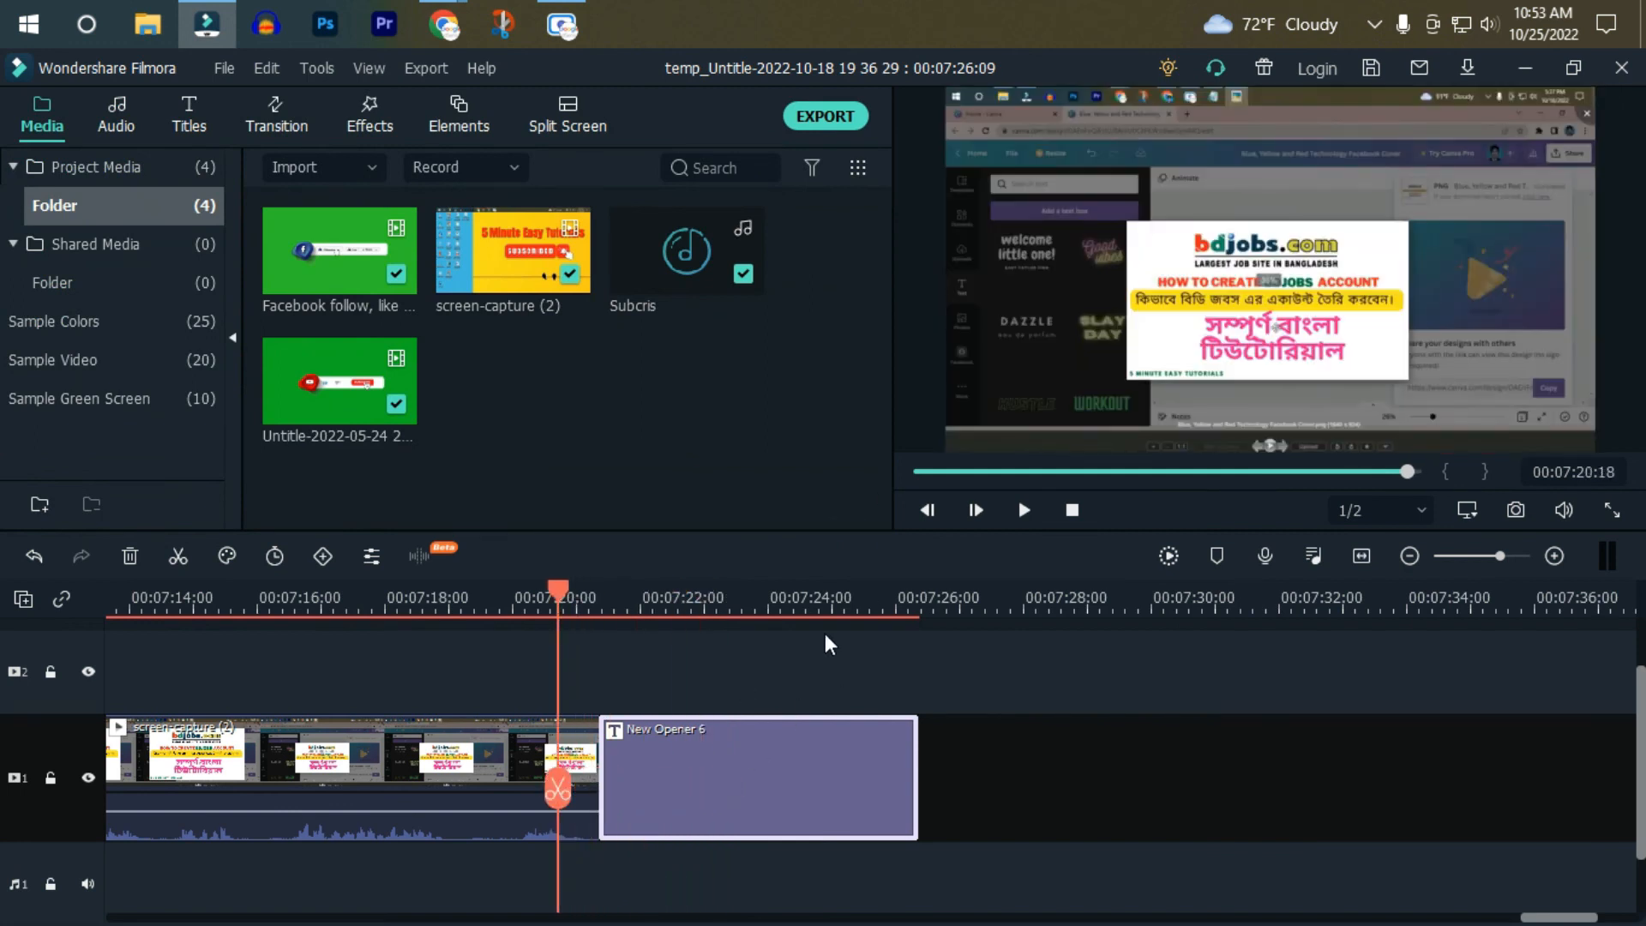
left_click(1023, 511)
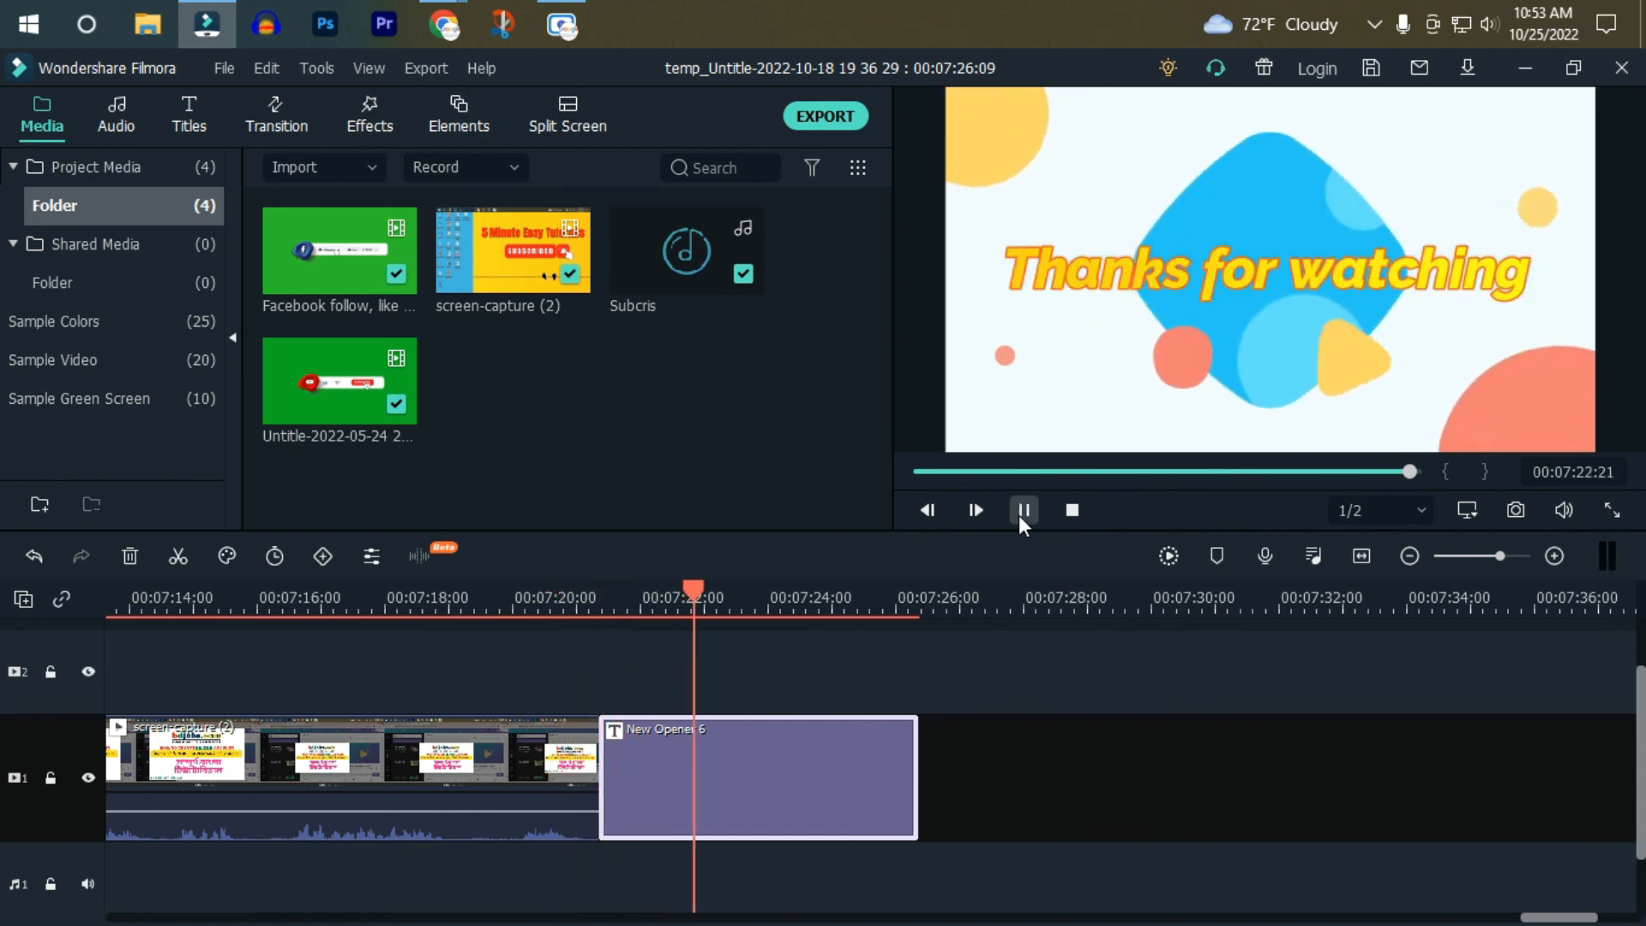
key("space")
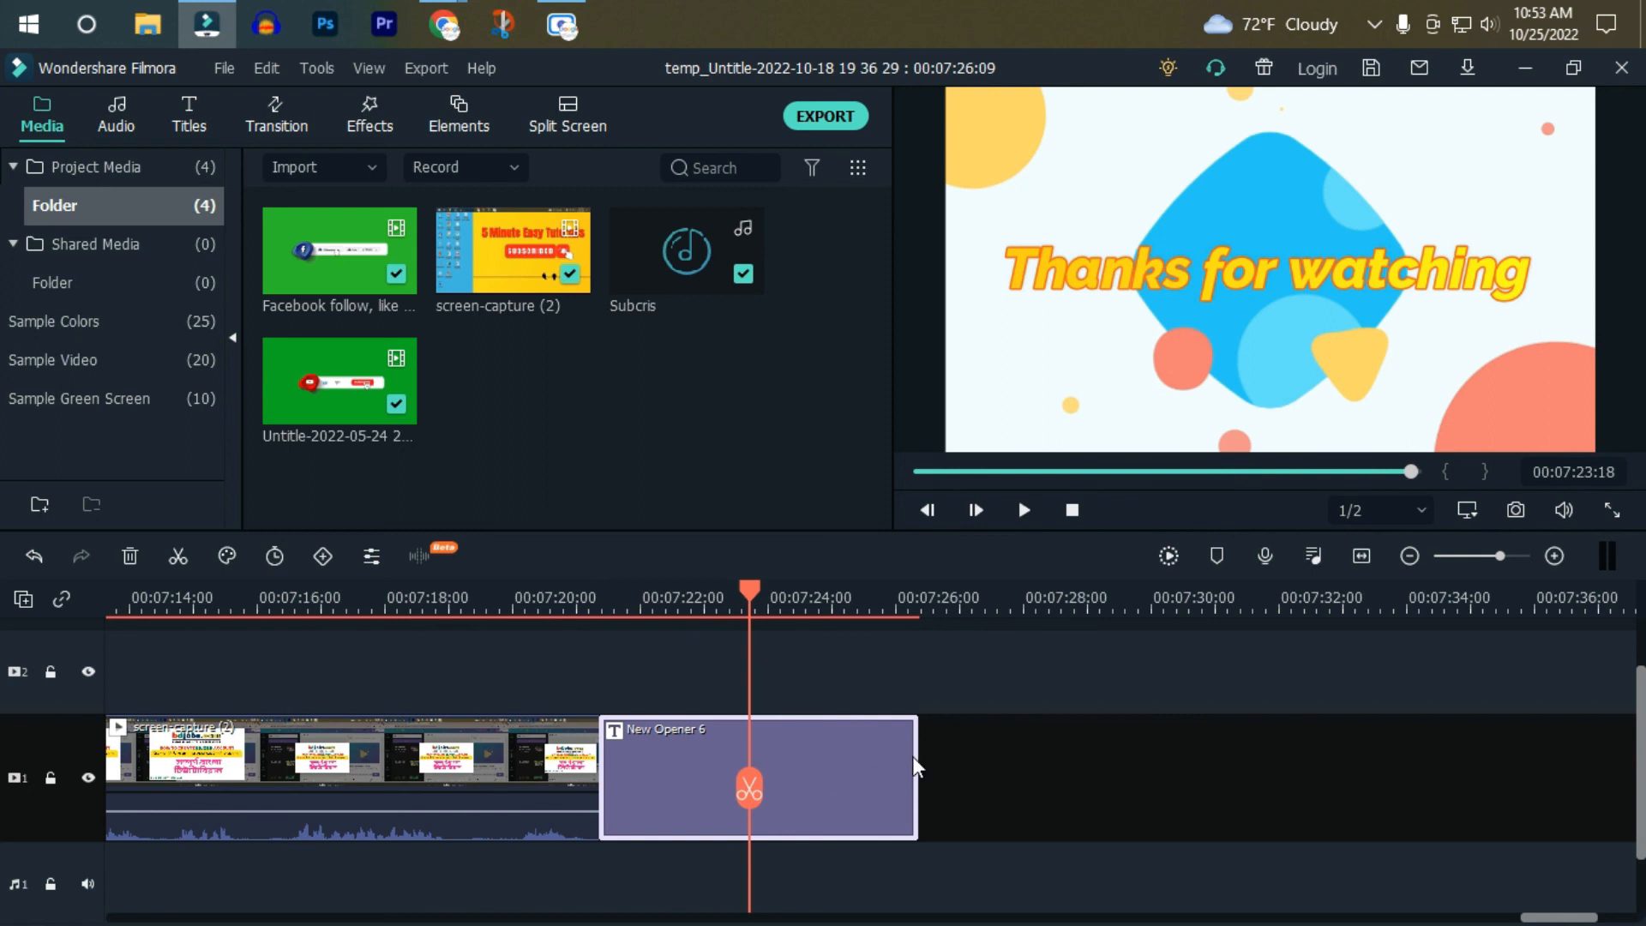
Go to the end of the project, then review earlier points of the timeline back to 00:00:23:23.
key("End")
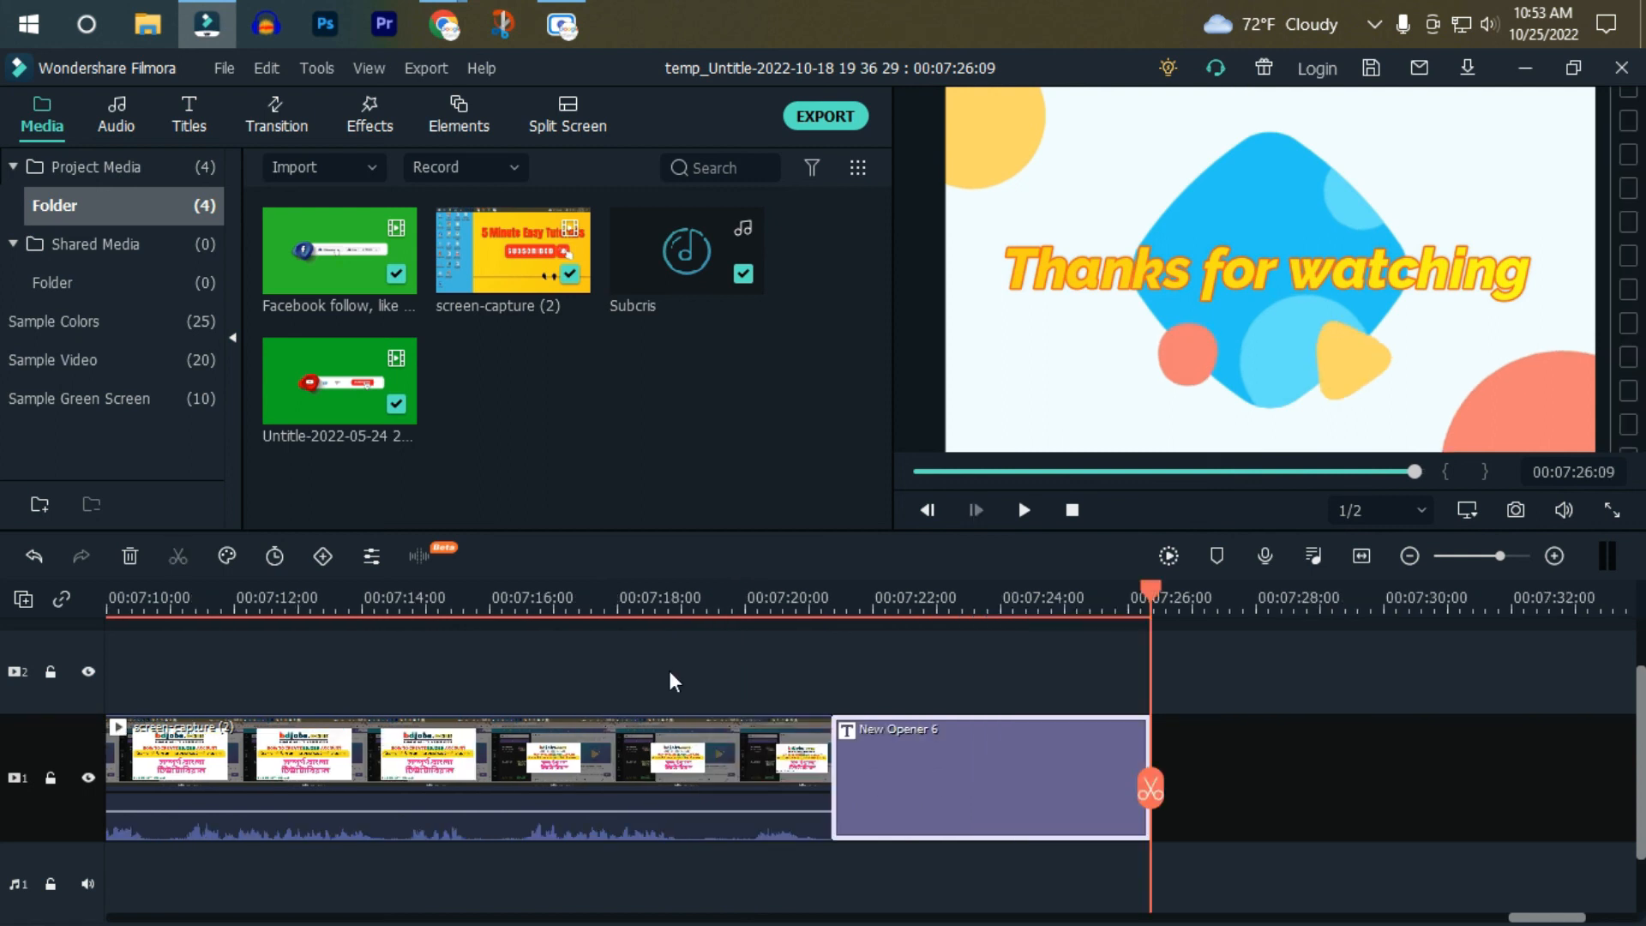
left_click(825, 117)
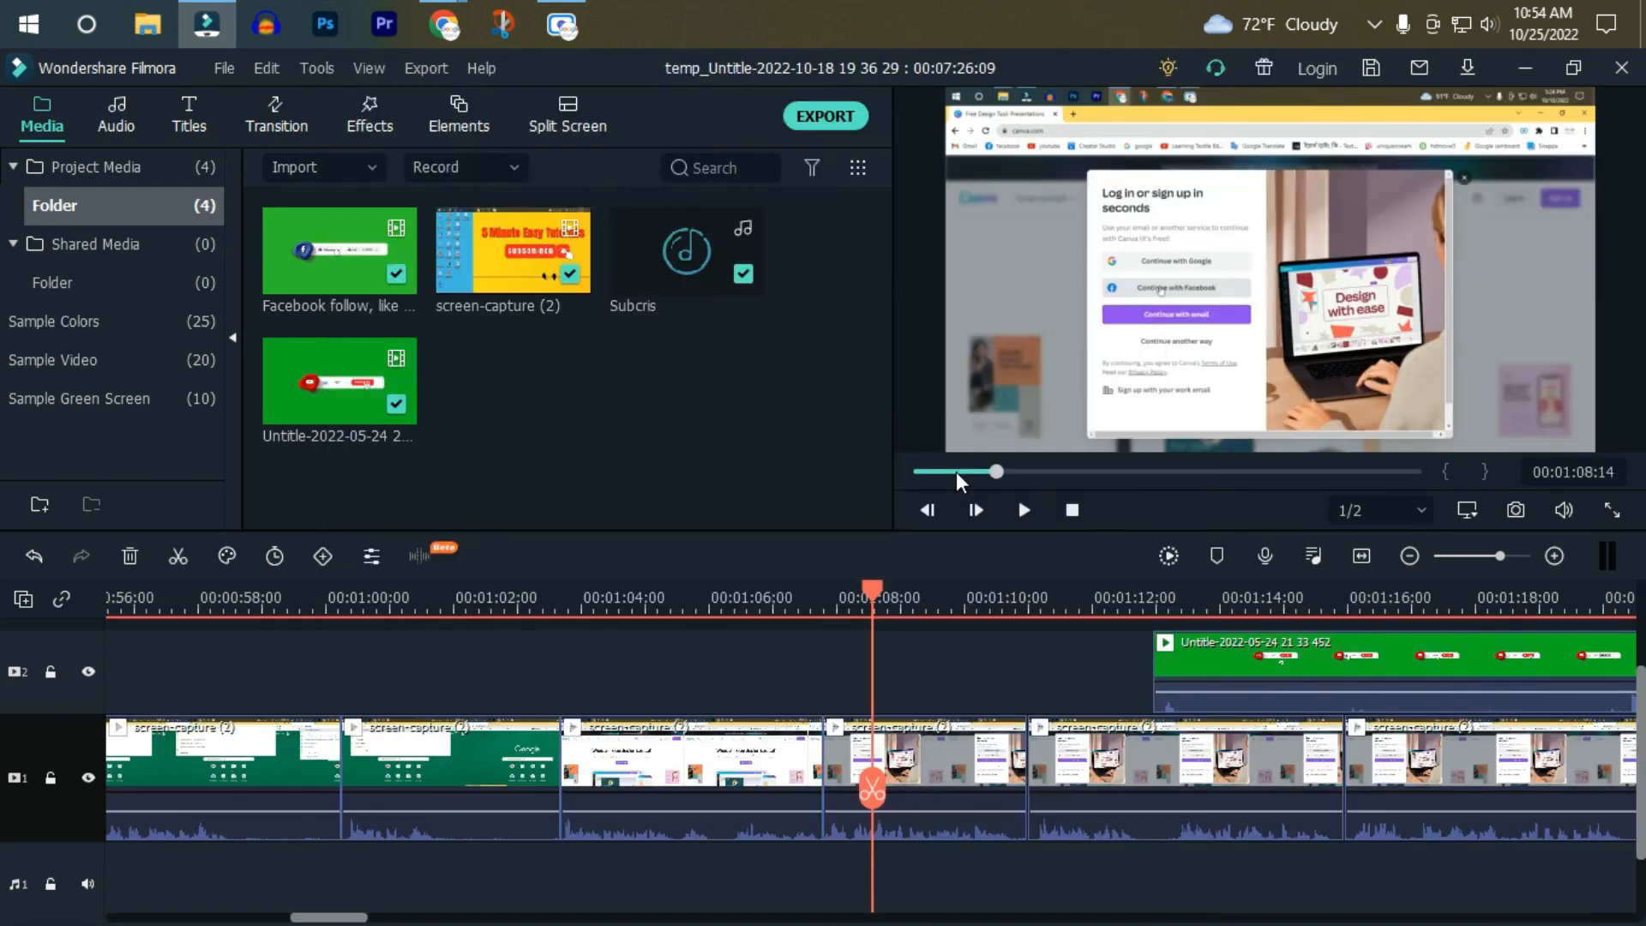
left_click(950, 470)
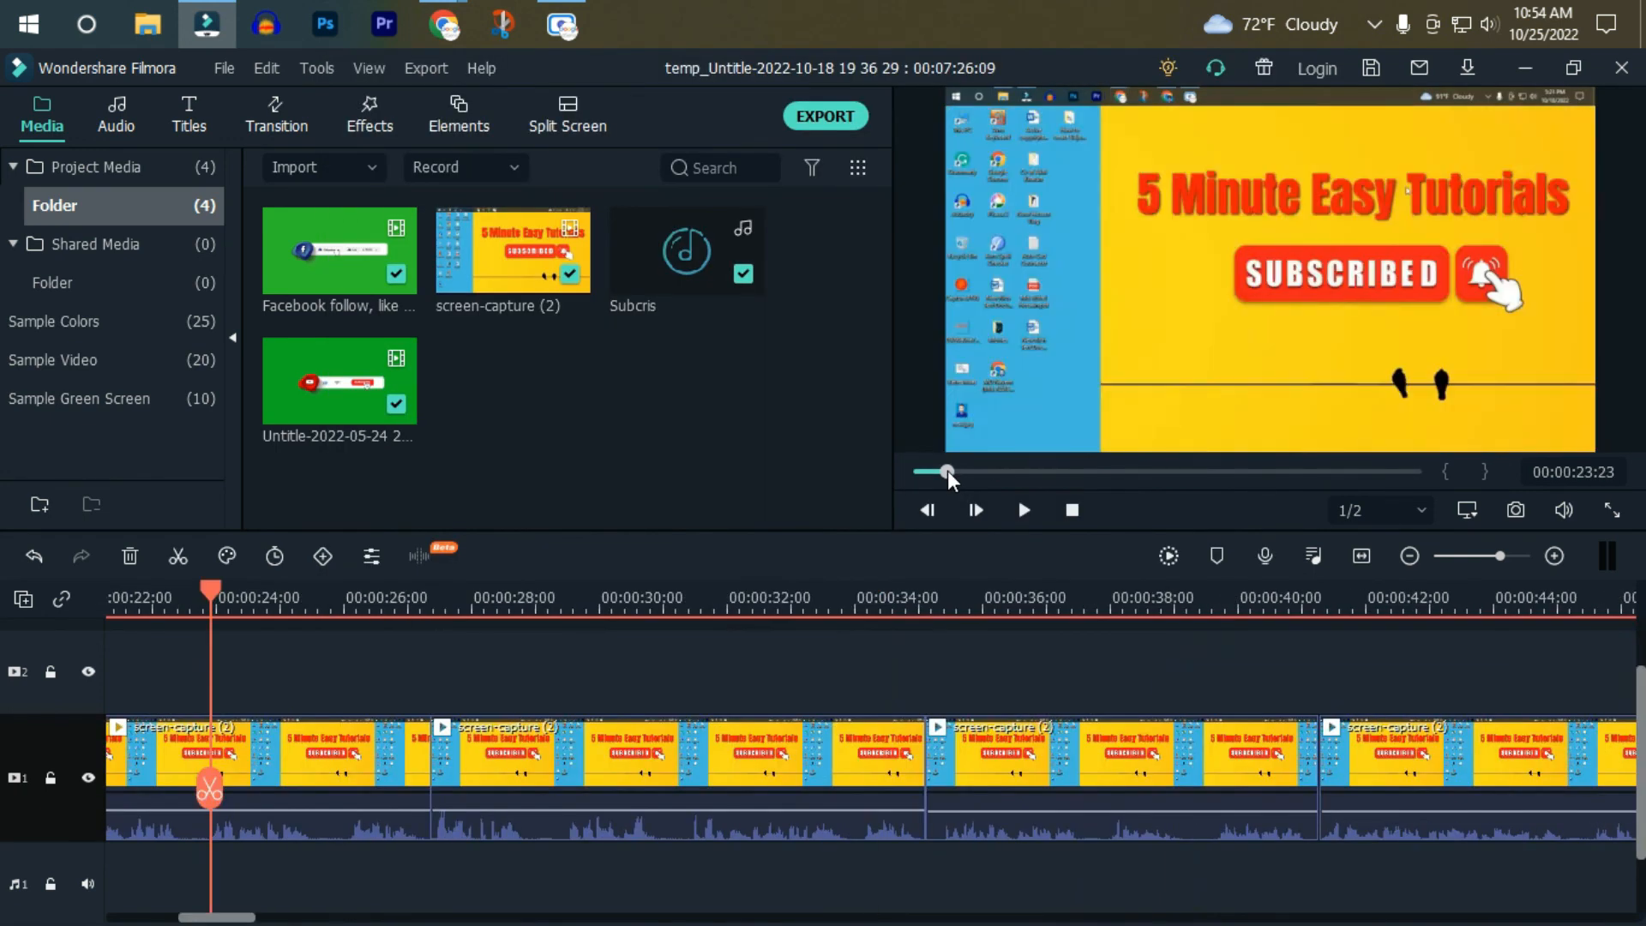